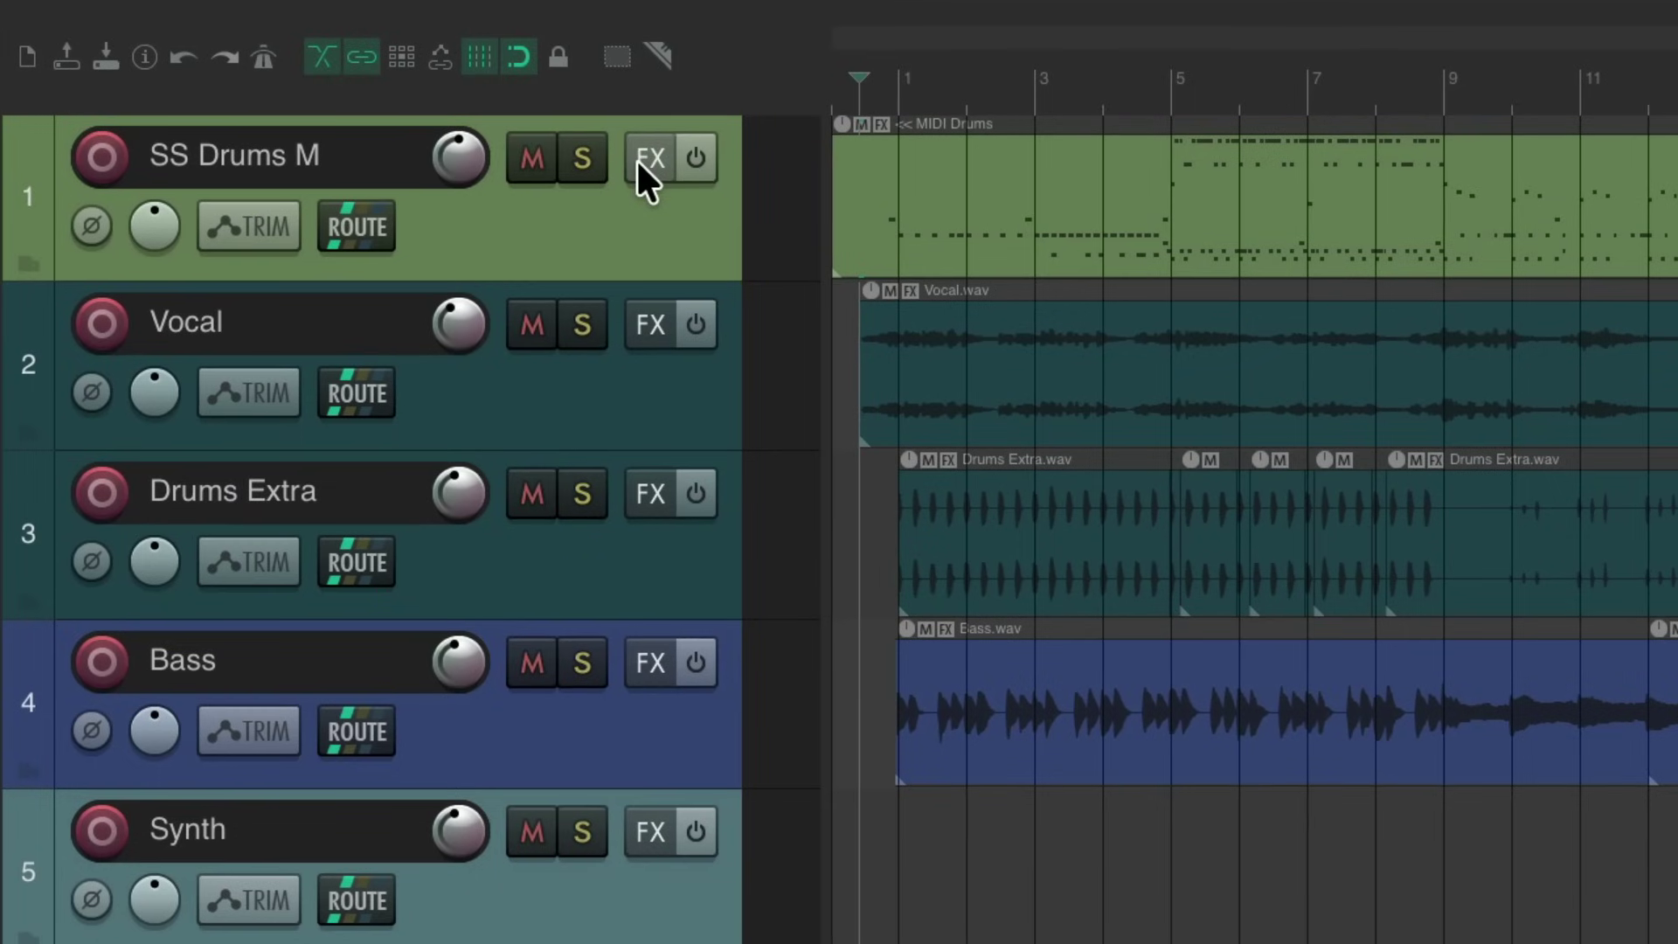
Add the SSDSampler5 VST3i drum sampler to the SS Drums M track from Favorites
{"action": "left_click", "coordinate": [636, 159]}
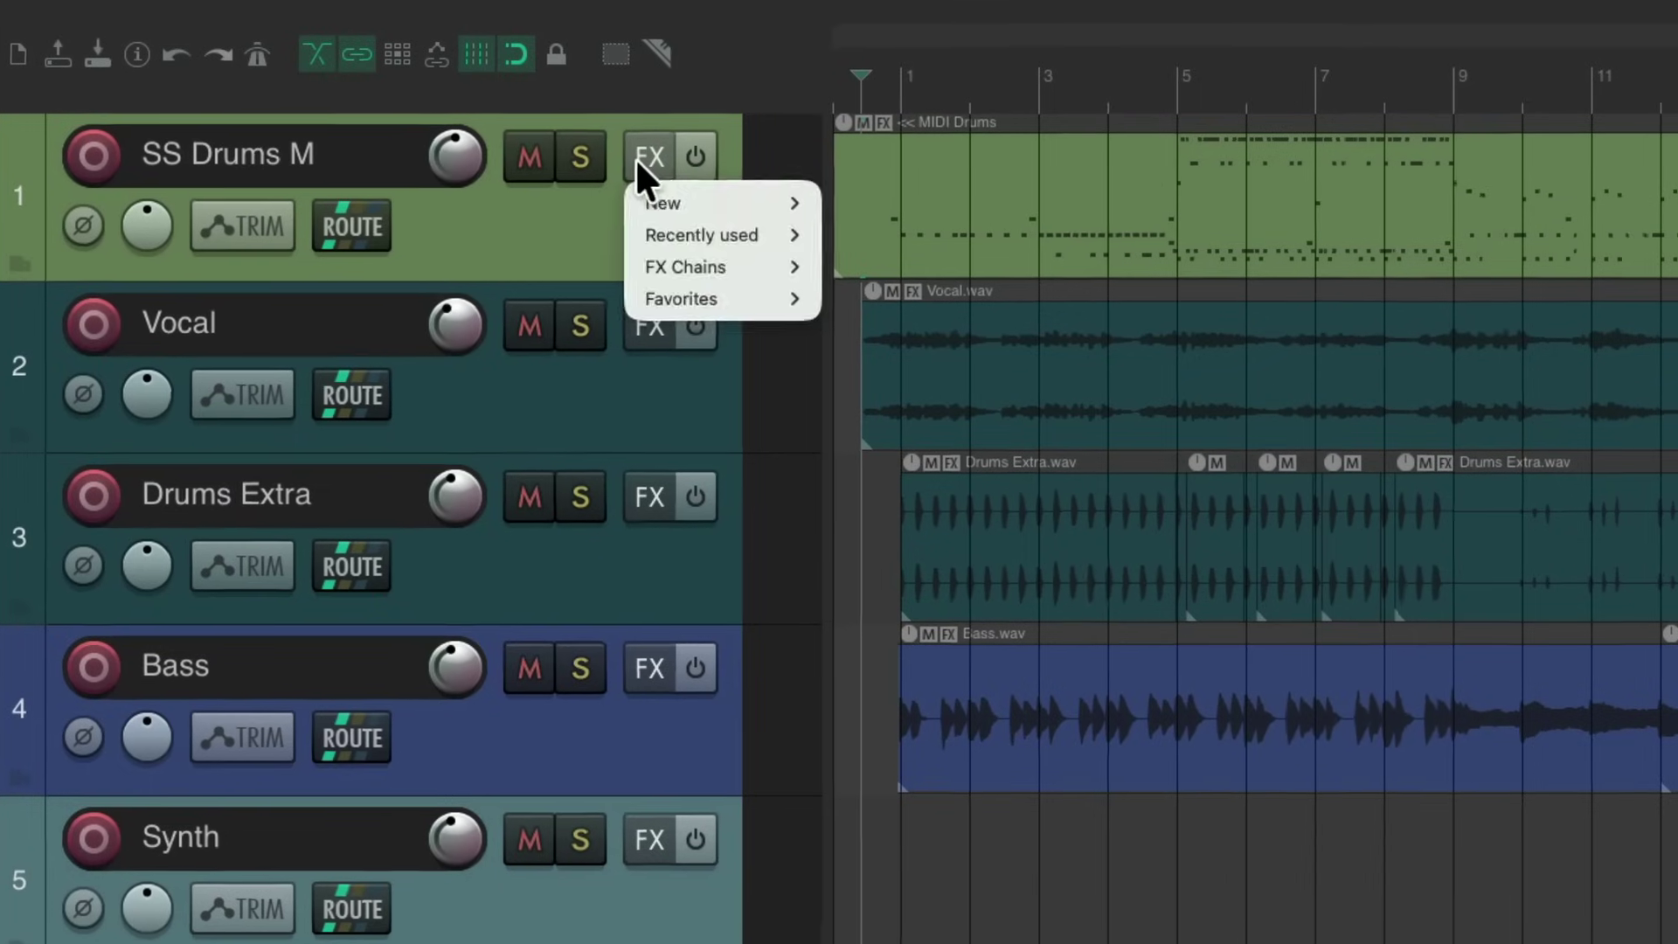
{"action": "mouse_move", "coordinate": [629, 300]}
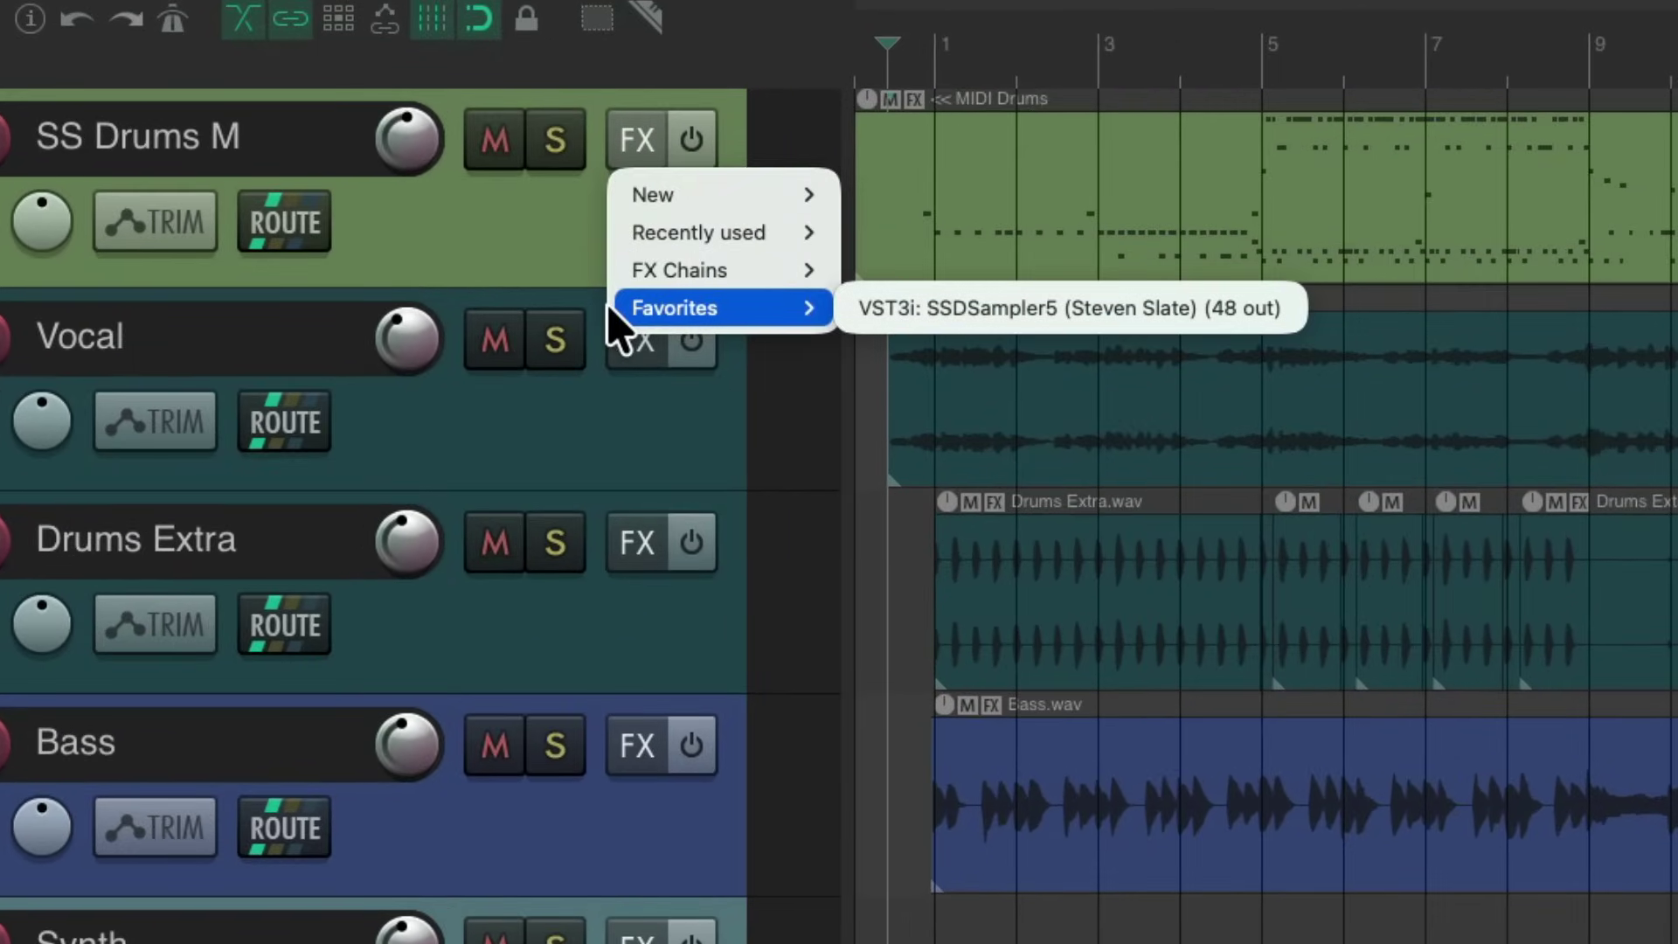
{"action": "left_click", "coordinate": [860, 309]}
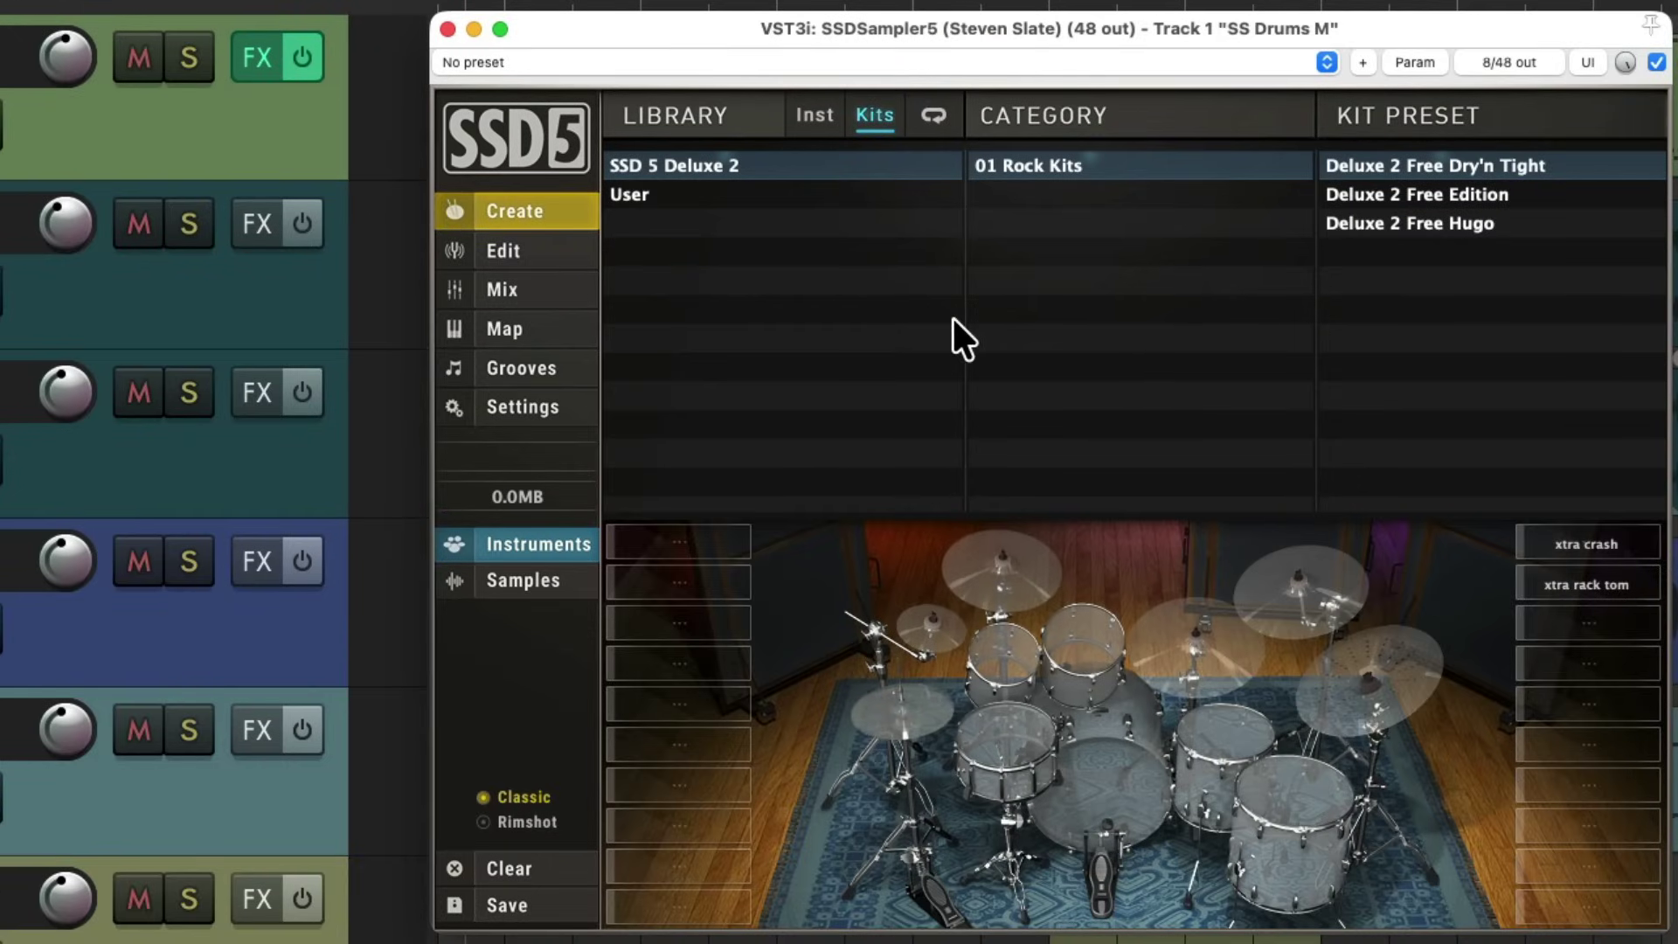
Load the Deluxe 2 Free Hugo kit and audition the kick and toms
{"action": "left_click", "coordinate": [1344, 223]}
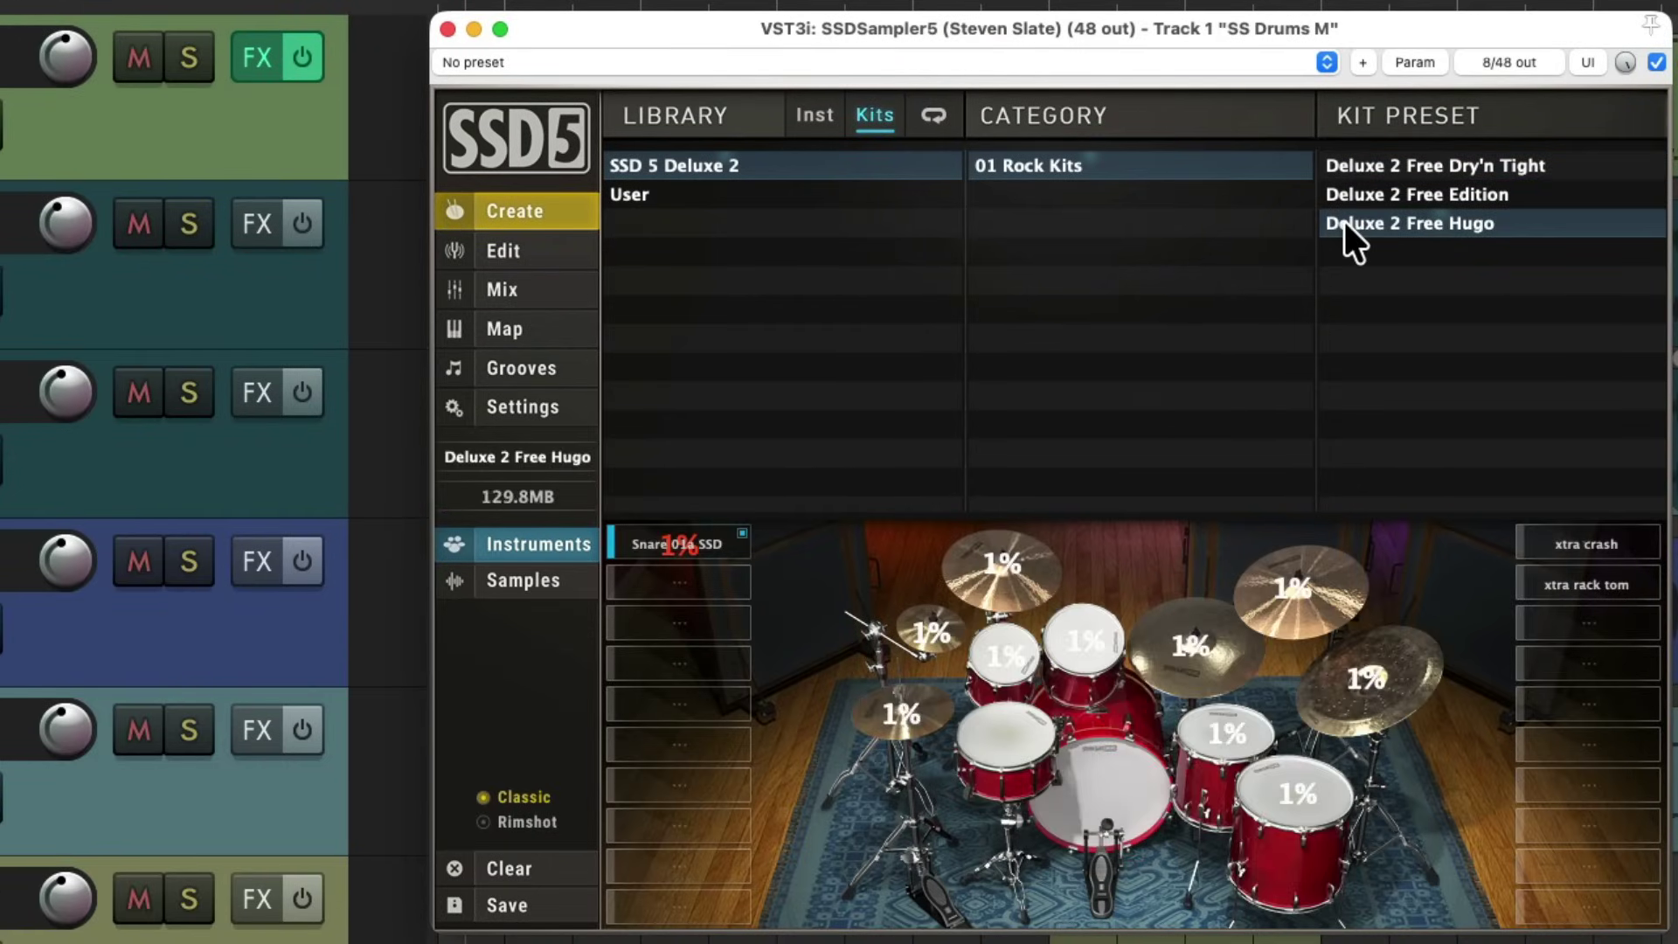
{"action": "left_click", "coordinate": [1093, 781]}
{"action": "left_click", "coordinate": [1019, 701]}
{"action": "left_click", "coordinate": [1008, 636]}
{"action": "left_click", "coordinate": [1087, 627]}
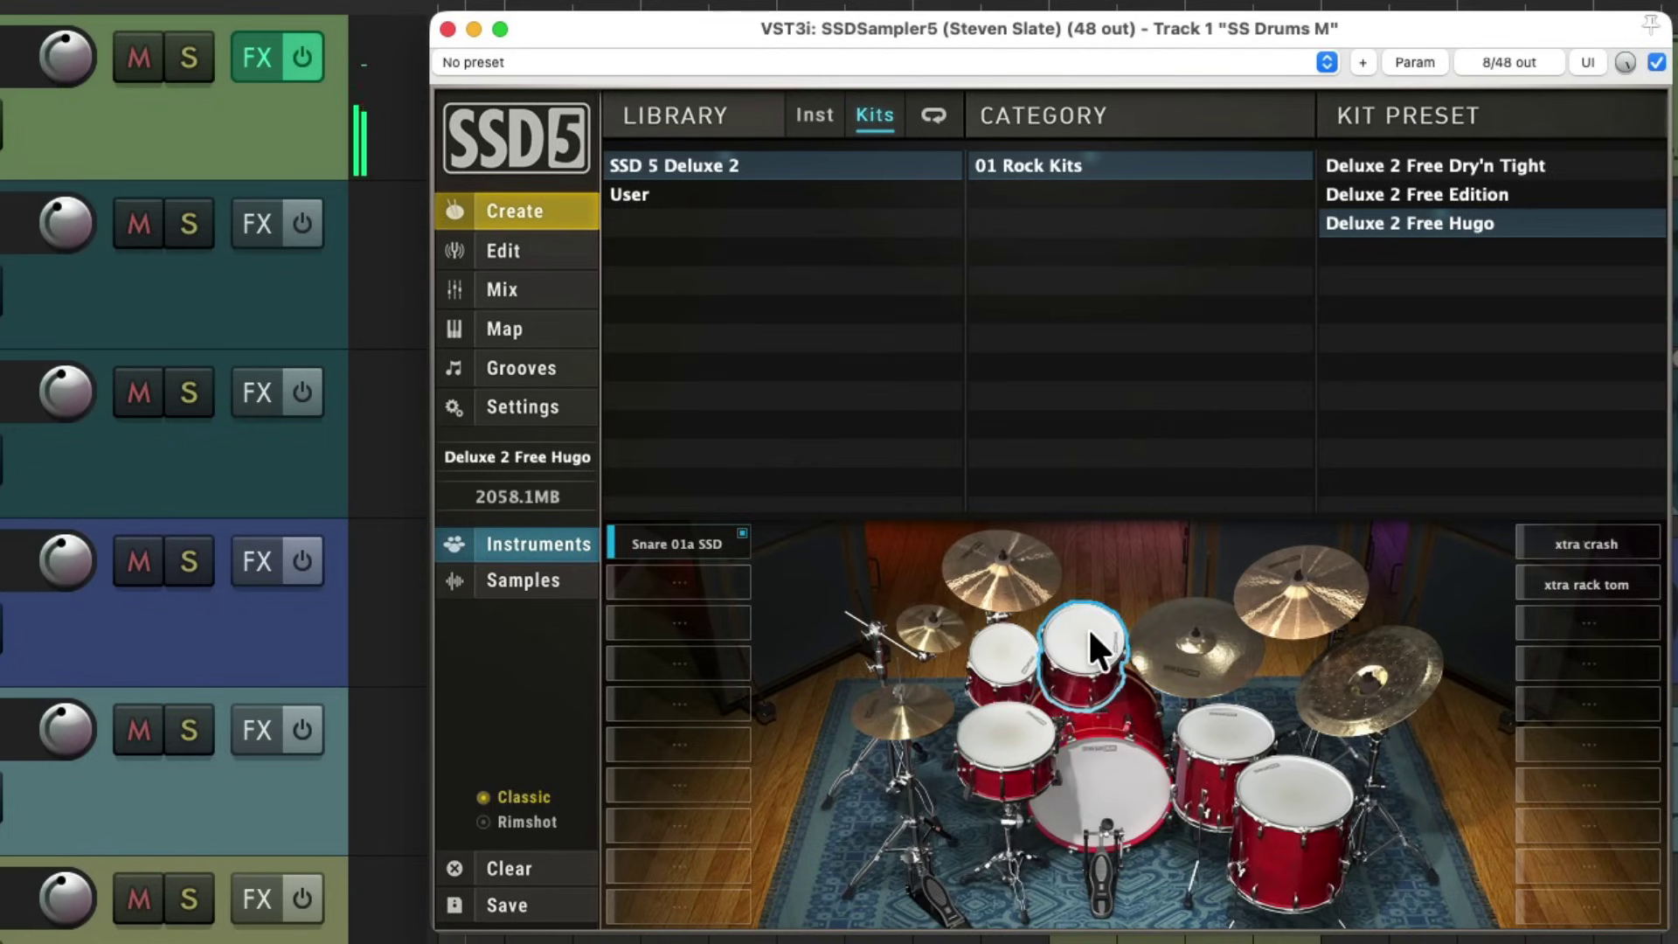
Close the sampler, start playback, and open the MIDI Drums item in the MIDI editor
{"action": "left_click", "coordinate": [447, 28]}
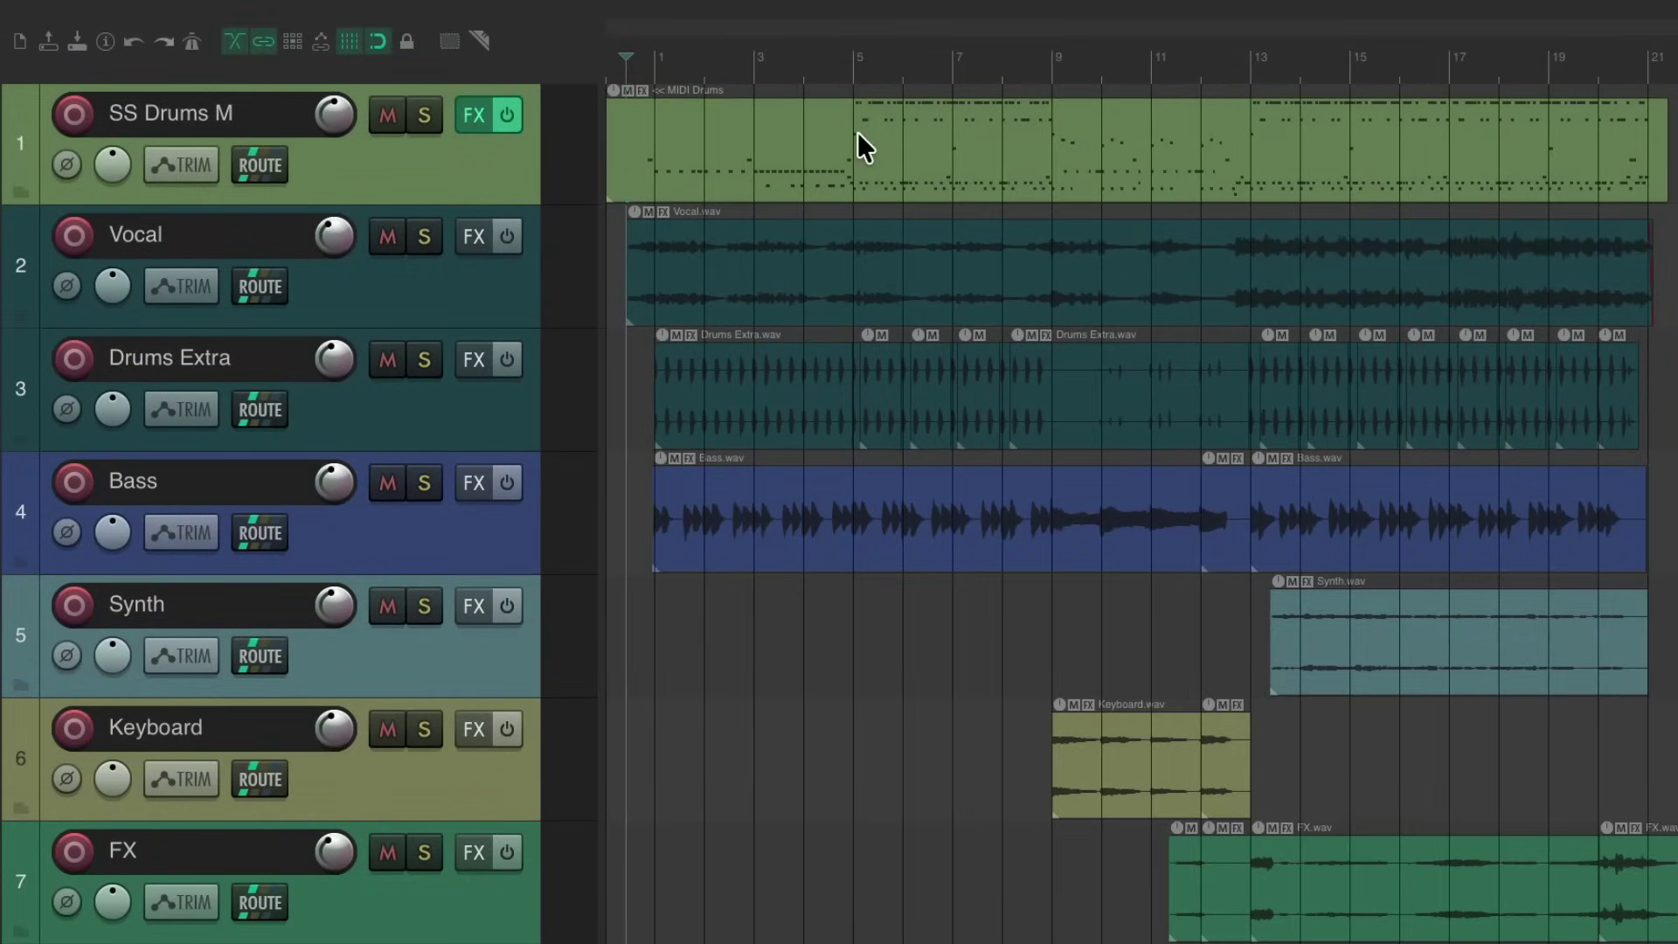
{"action": "key", "text": "space"}
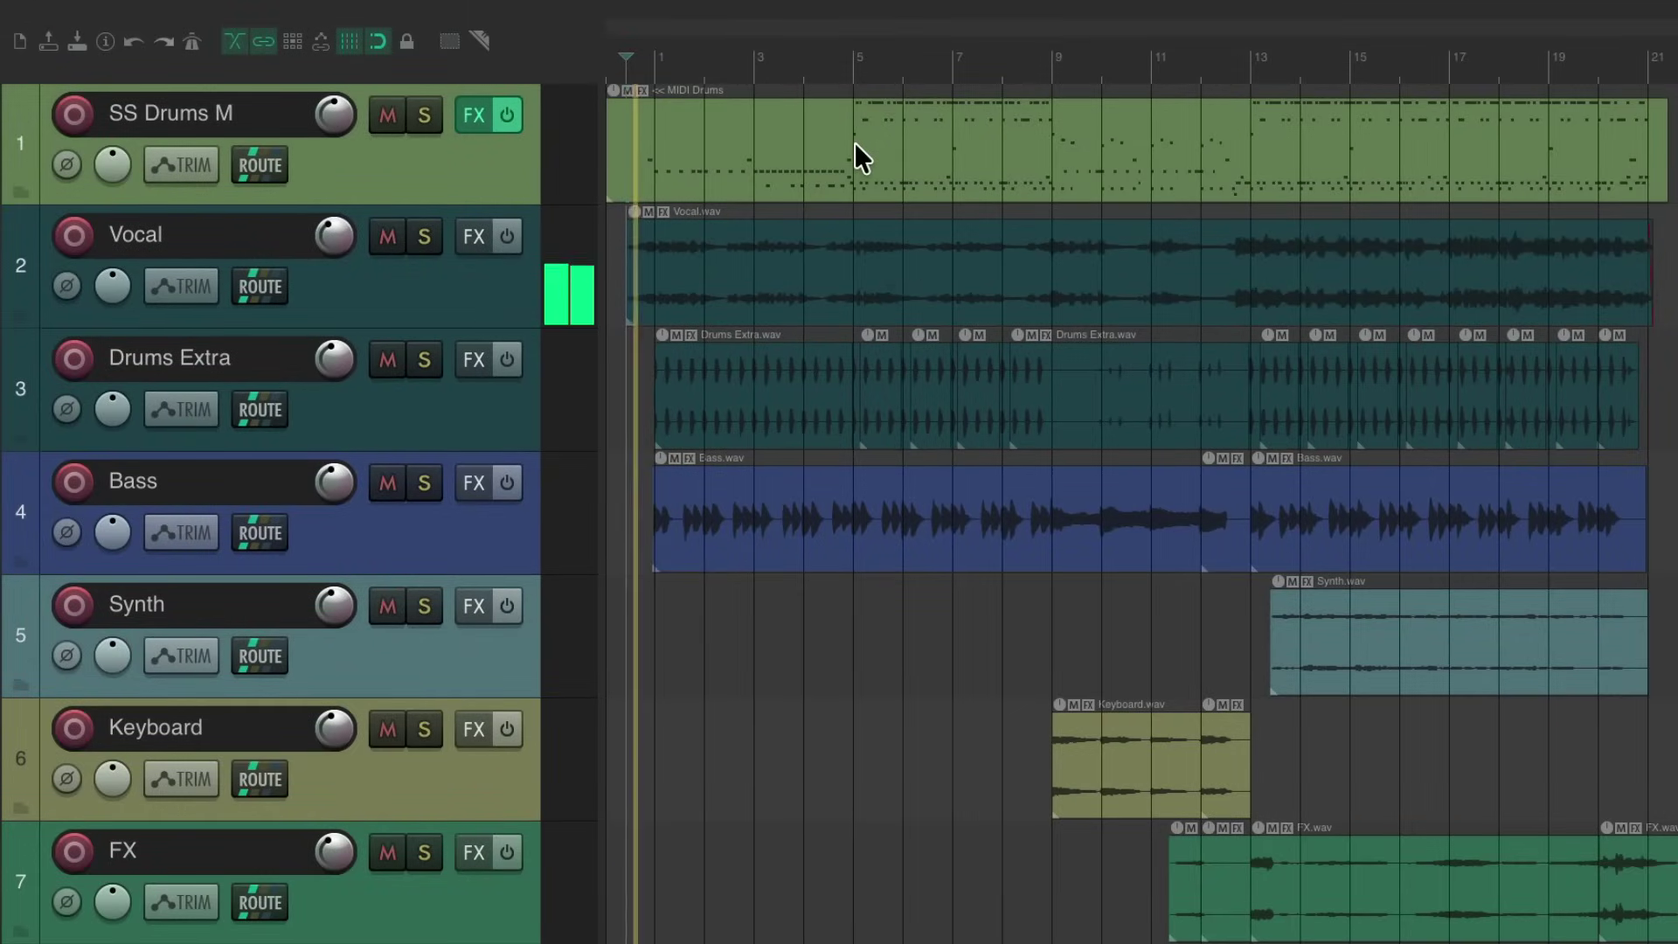
{"action": "double_click", "coordinate": [733, 119]}
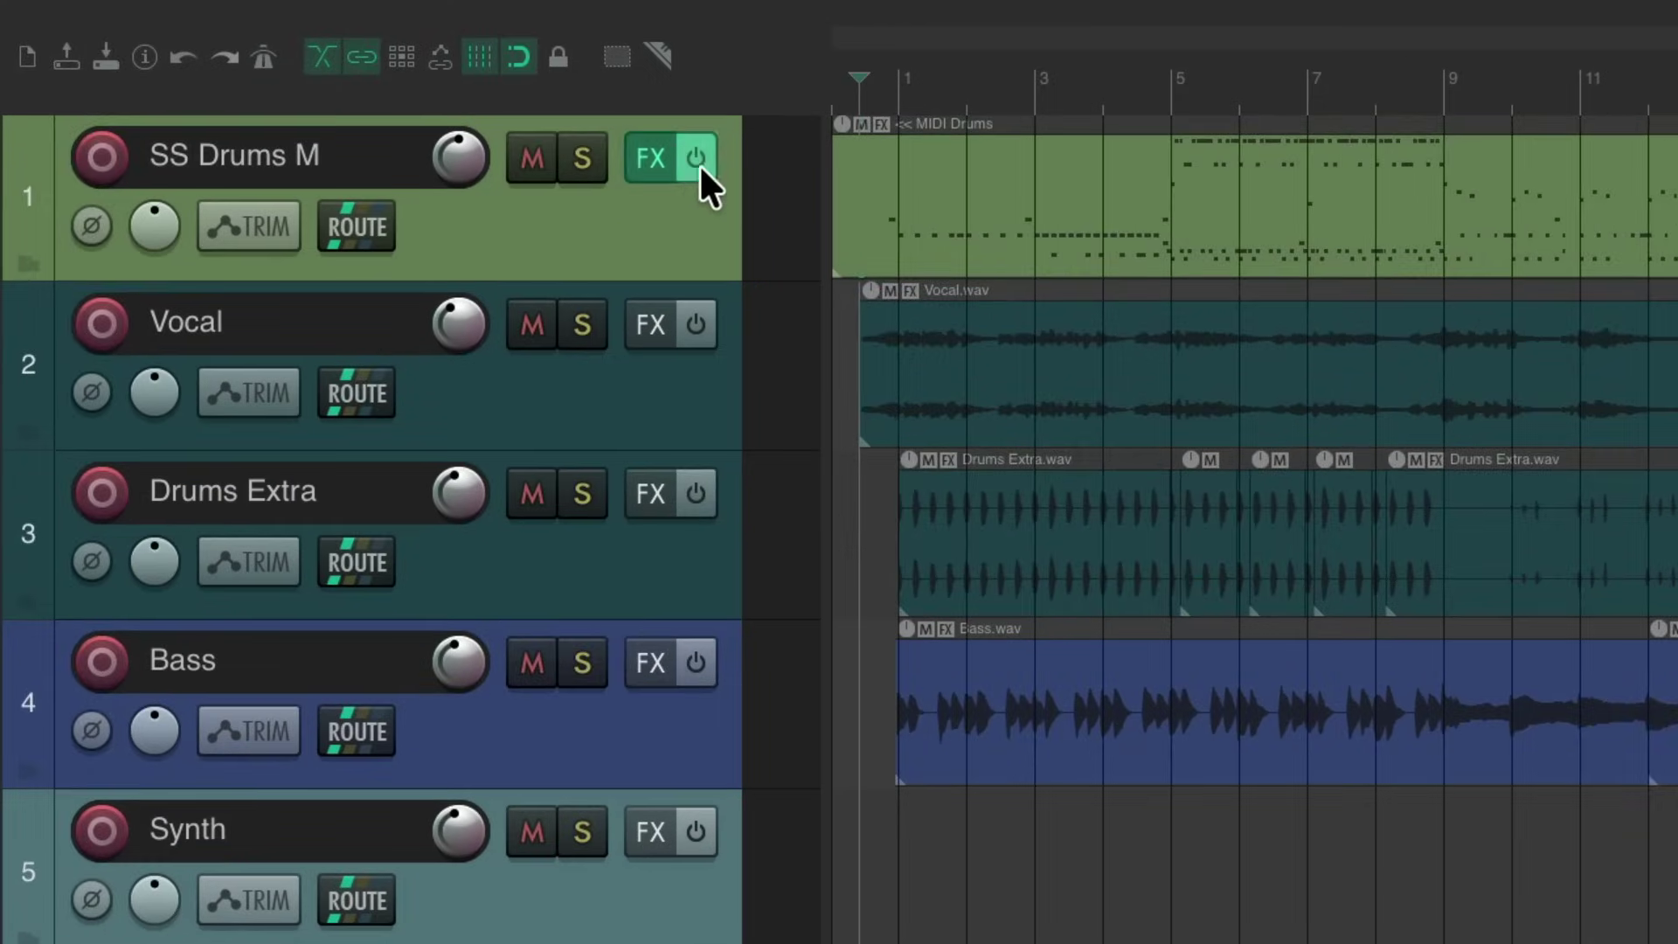
On SSD5's Mix page, route Snare Dir, Top, Btm and Rng to out 2 st
{"action": "left_click", "coordinate": [476, 118]}
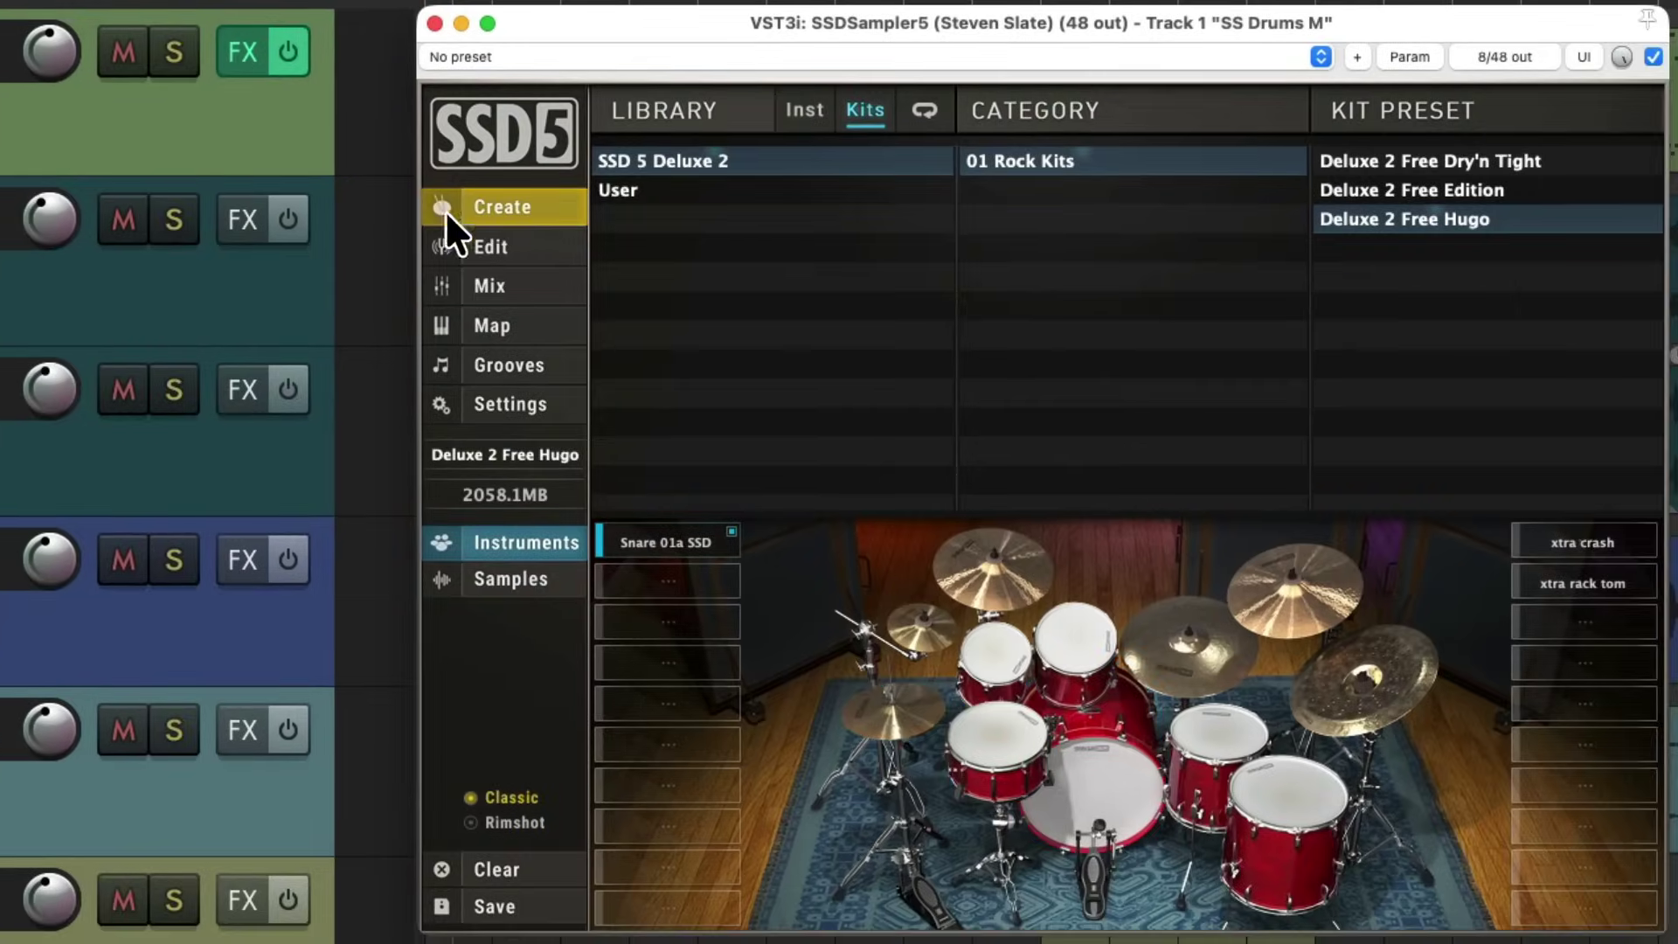
{"action": "left_click", "coordinate": [544, 283]}
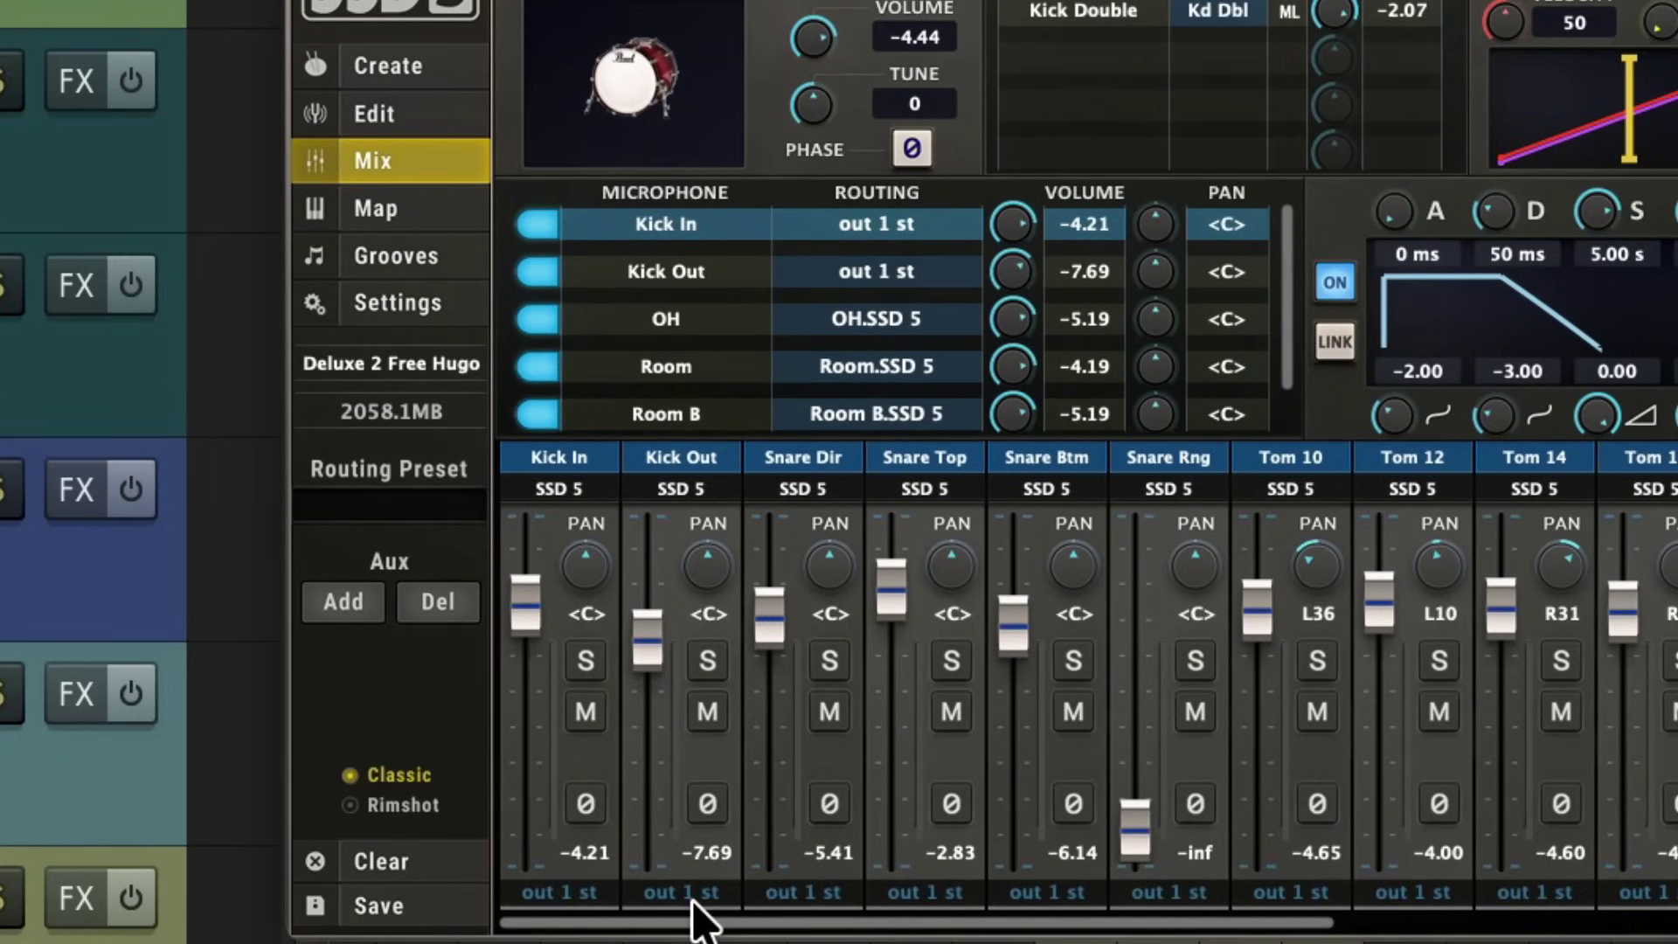
{"action": "left_click", "coordinate": [826, 892]}
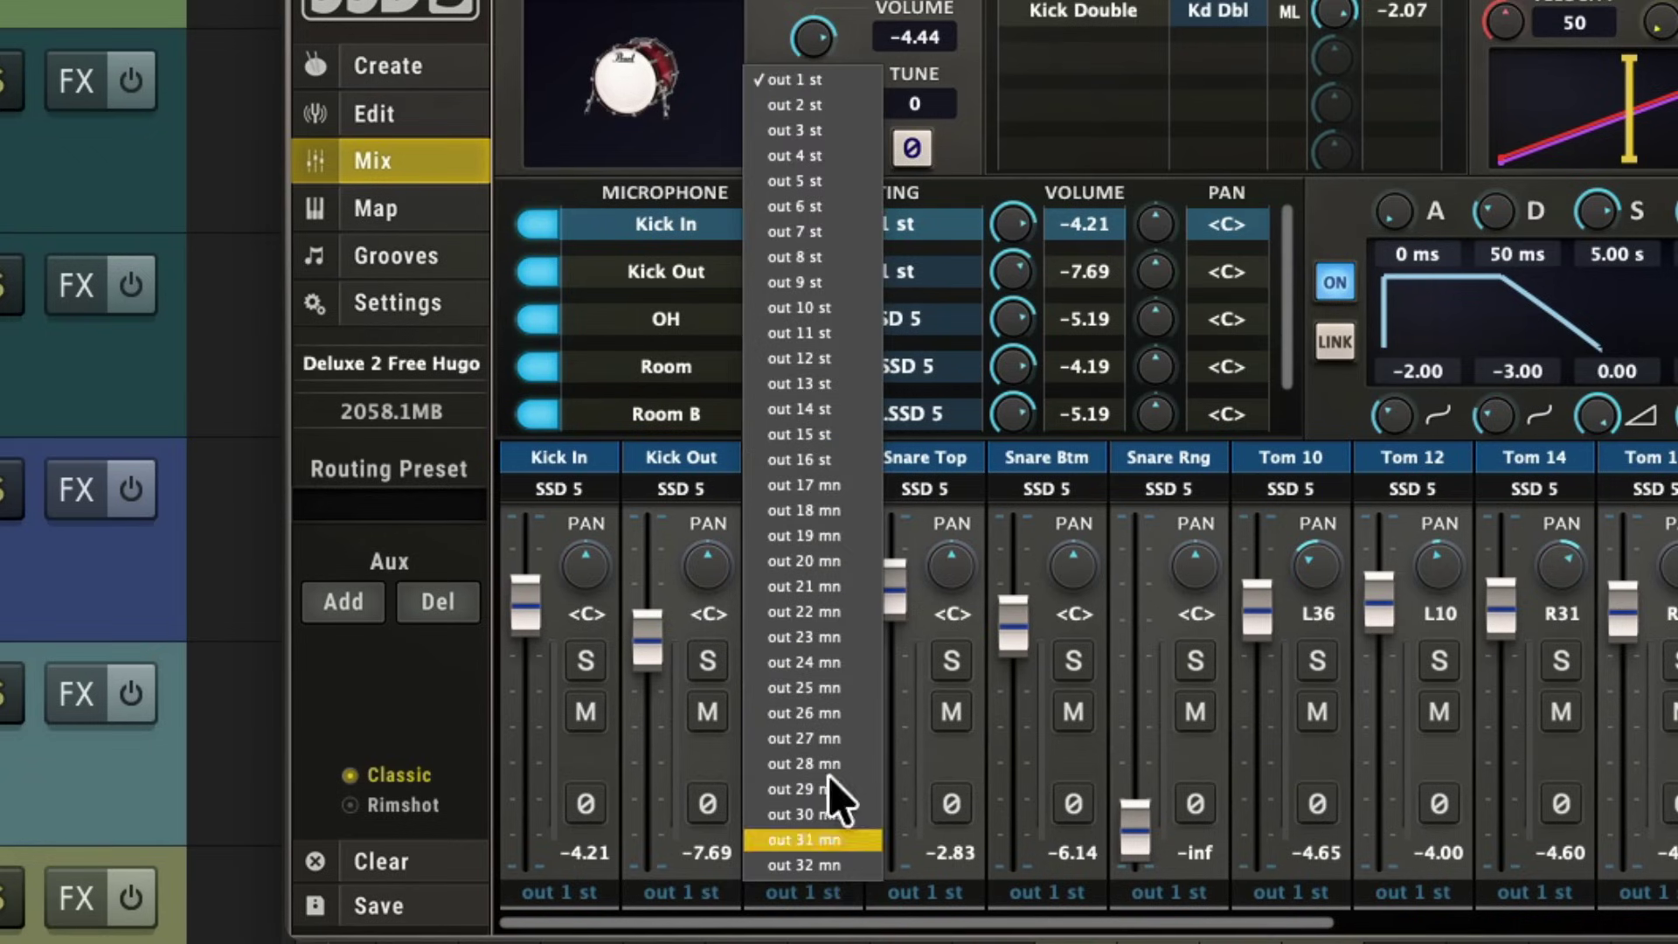
{"action": "left_click", "coordinate": [844, 103]}
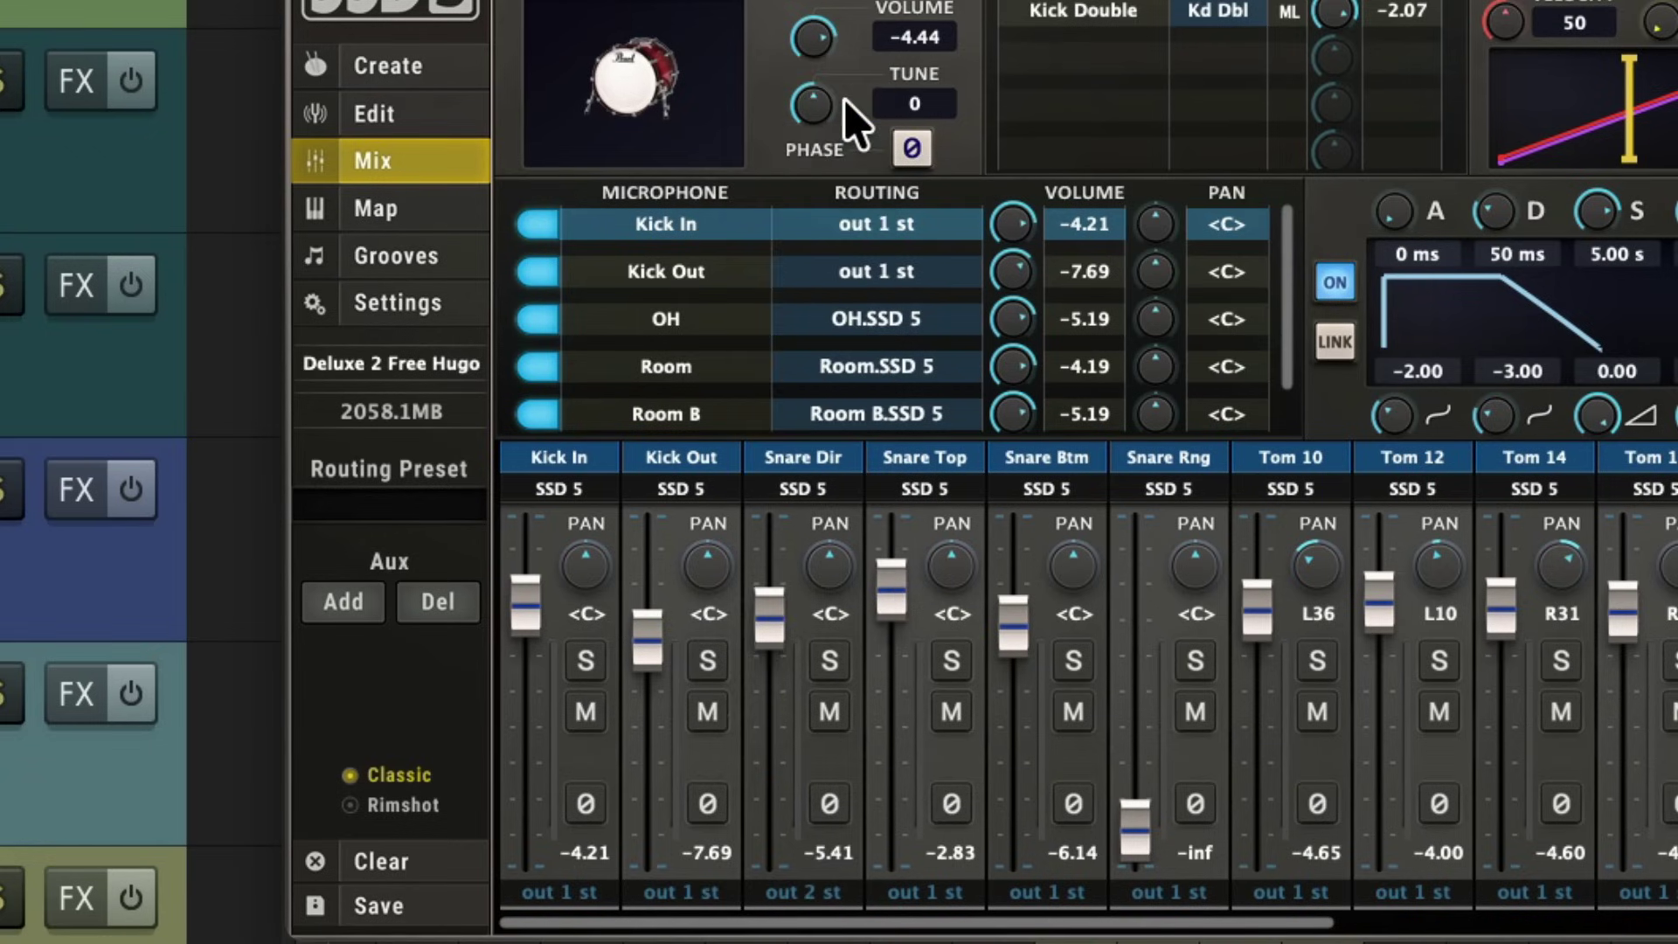
{"action": "left_click", "coordinate": [940, 893]}
{"action": "left_click", "coordinate": [962, 106]}
{"action": "left_click", "coordinate": [1047, 892]}
{"action": "left_click", "coordinate": [1076, 106]}
{"action": "left_click", "coordinate": [1206, 893]}
{"action": "left_click", "coordinate": [1205, 108]}
Route the Hi-Hat, Ride and OH channels to out 3 st
{"action": "left_click_drag", "start_coordinate": [1294, 921], "coordinate": [1622, 913]}
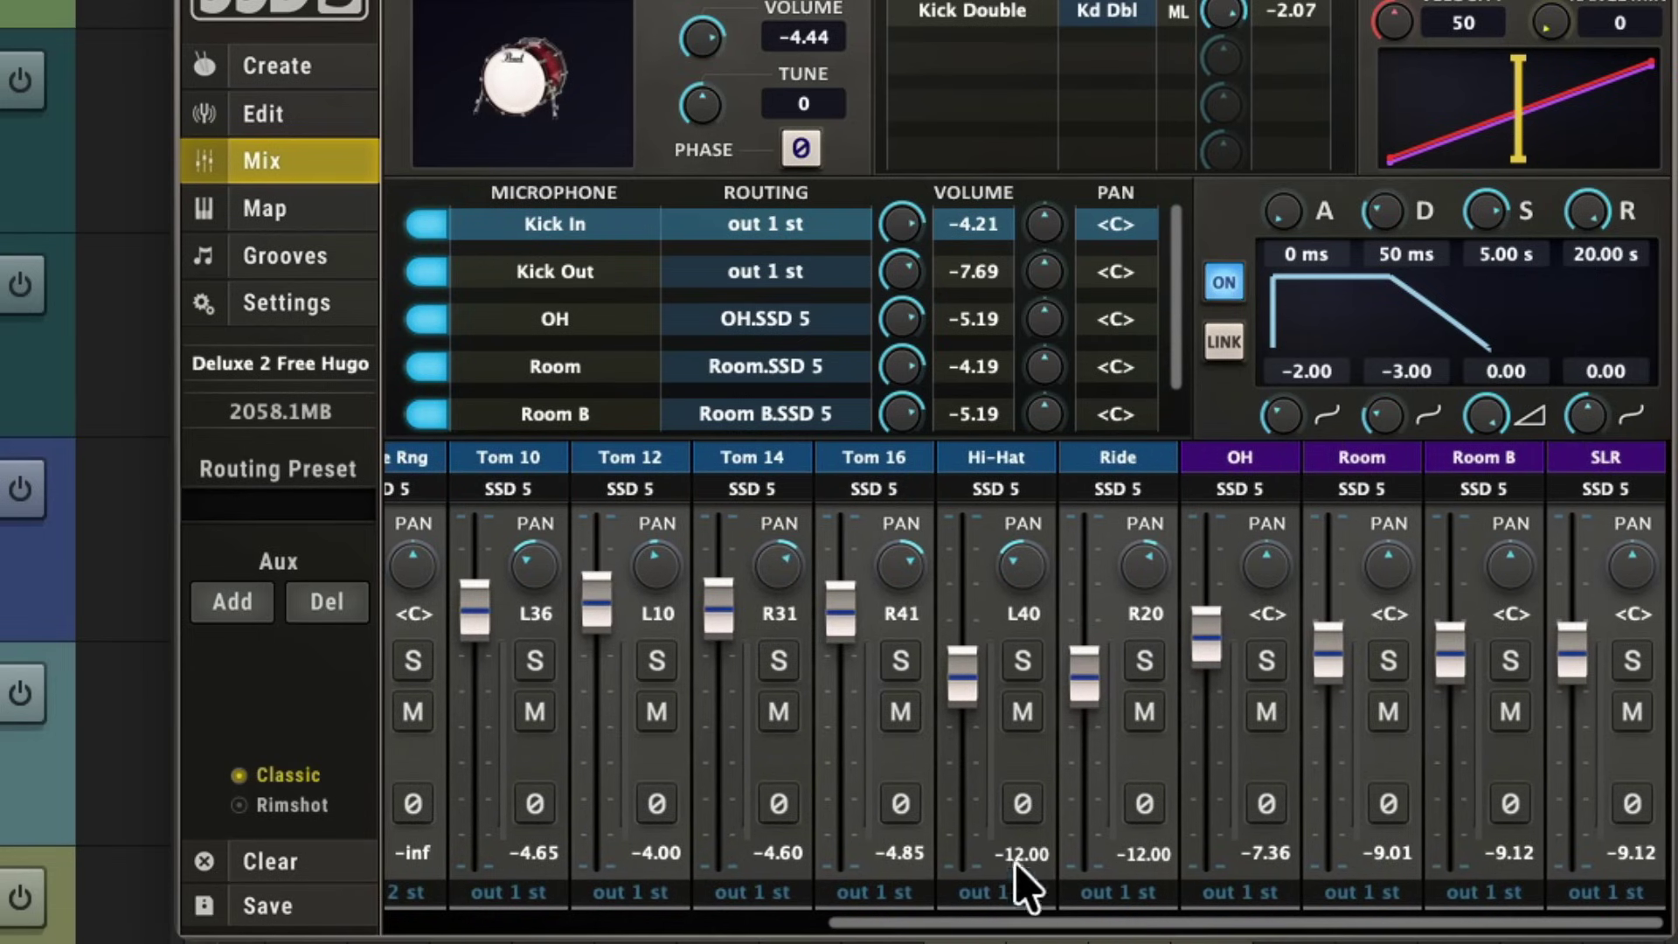
{"action": "left_click", "coordinate": [1013, 892]}
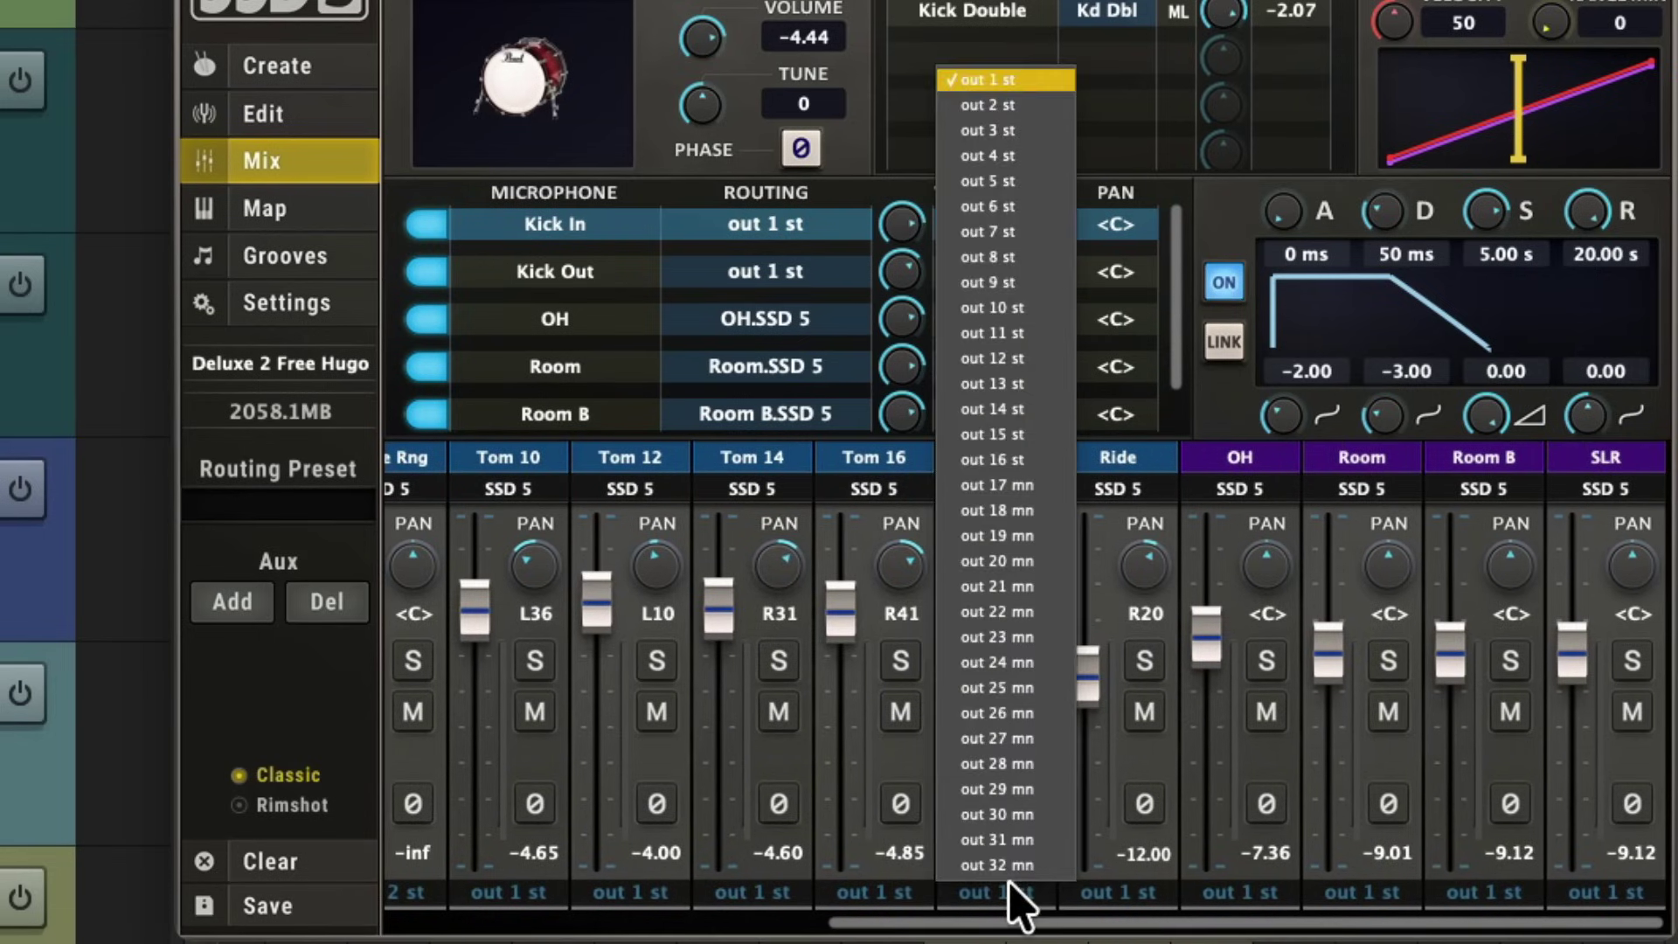
{"action": "left_click", "coordinate": [1040, 131]}
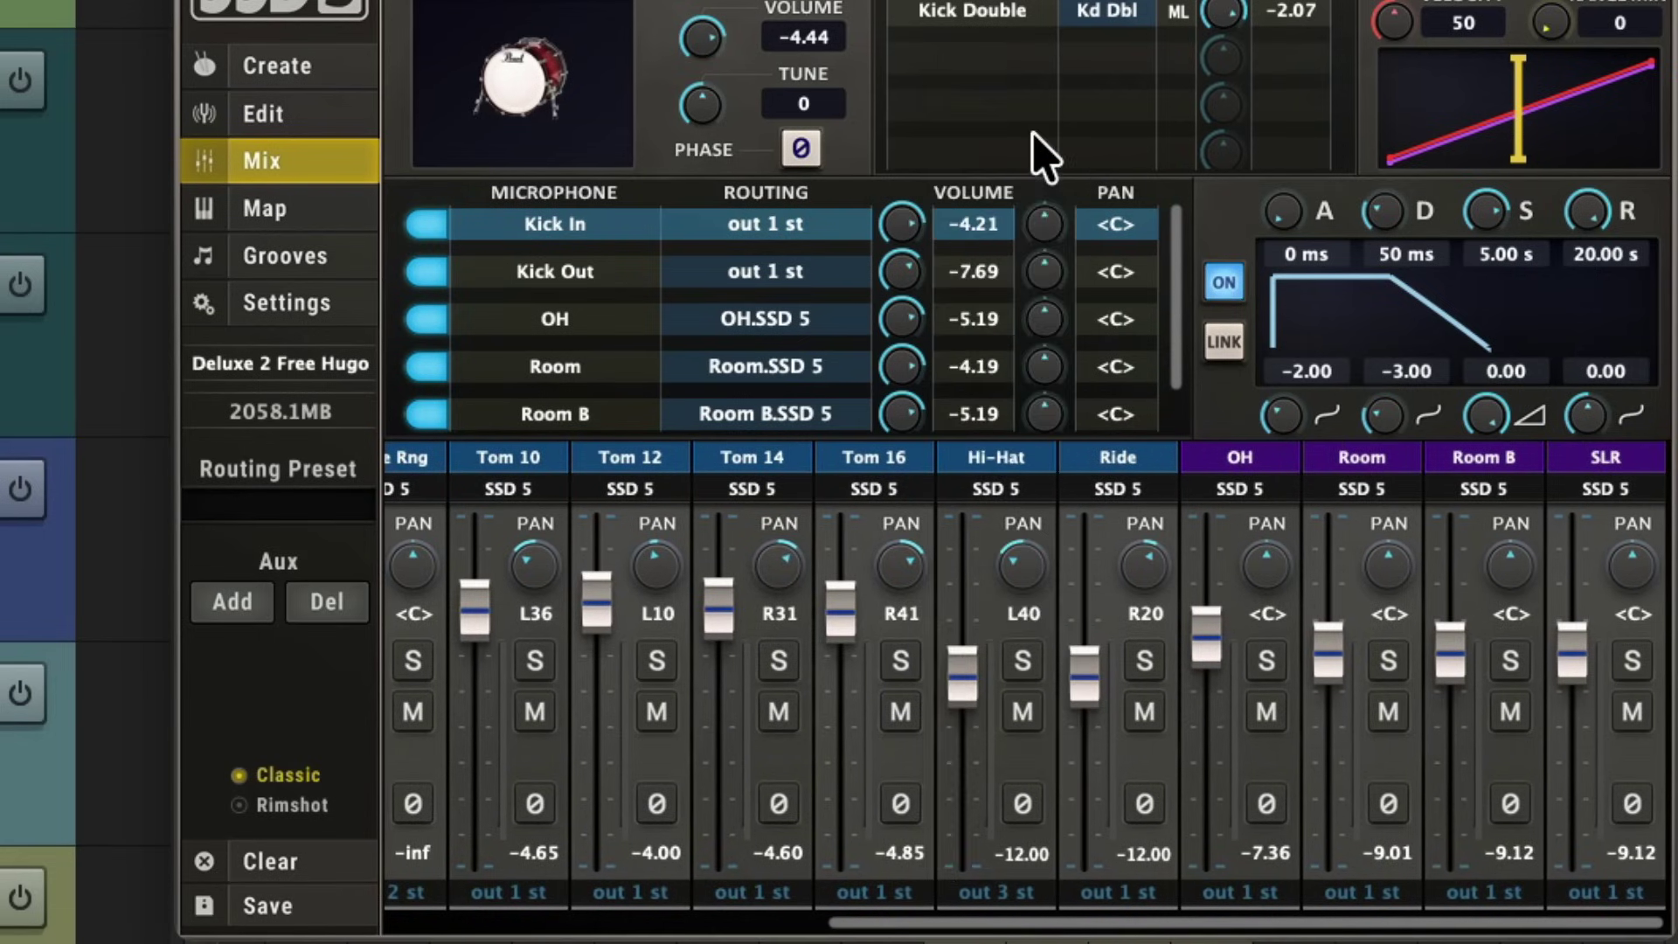
{"action": "left_click", "coordinate": [1123, 891]}
{"action": "left_click", "coordinate": [1163, 131]}
{"action": "left_click", "coordinate": [1209, 875]}
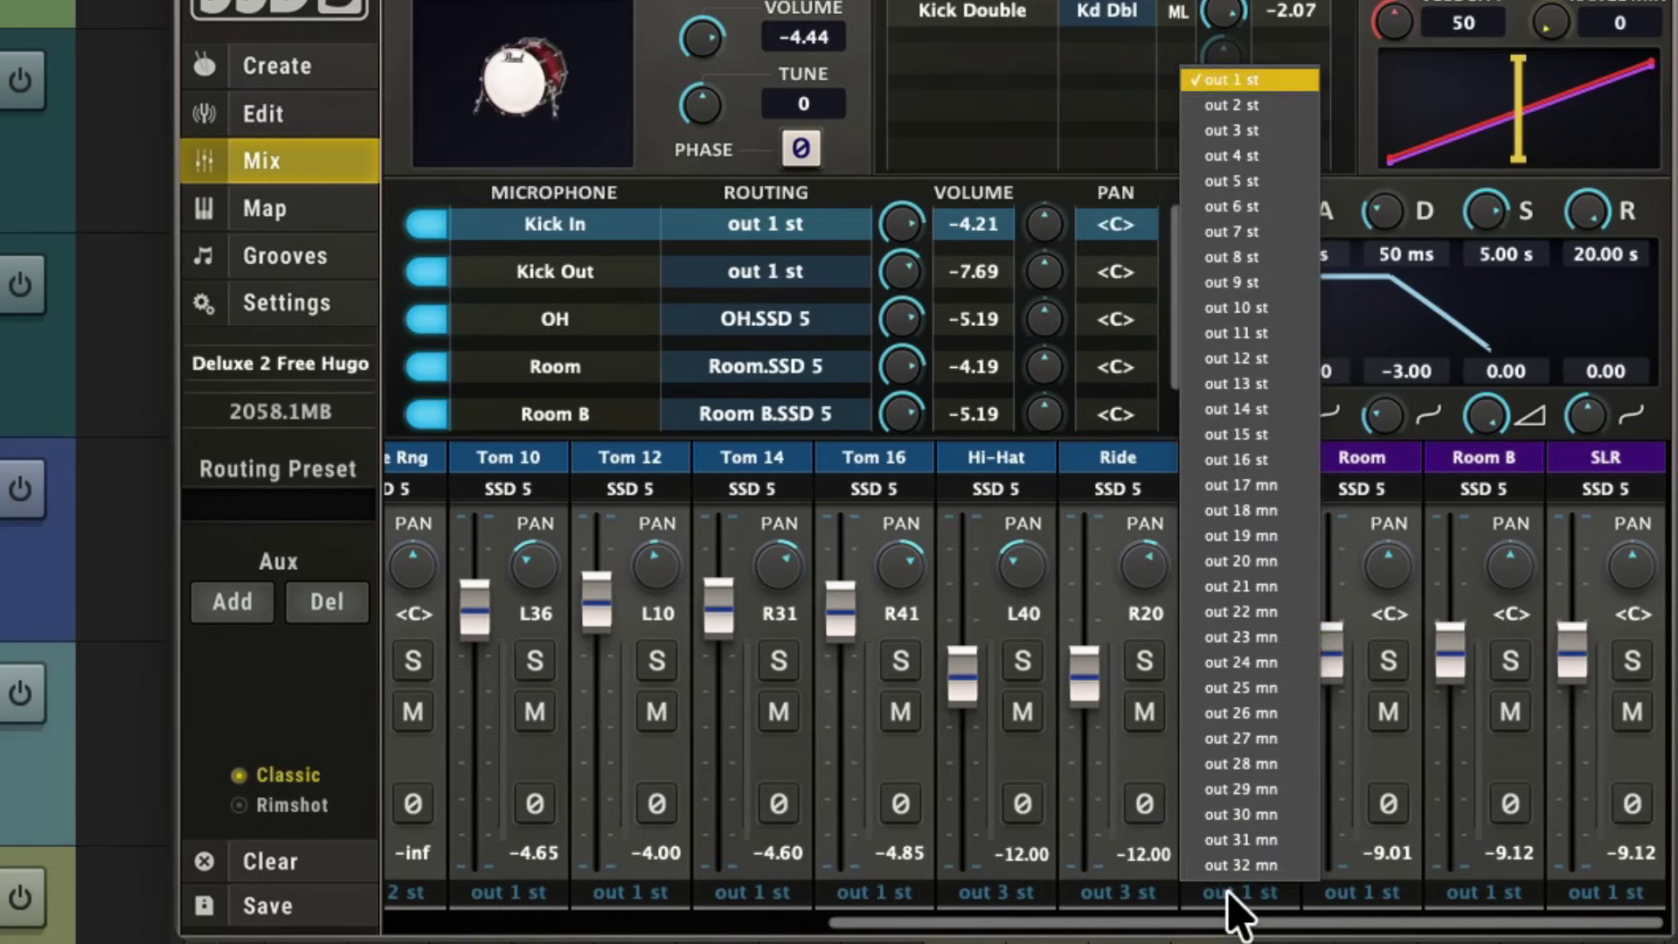
{"action": "left_click", "coordinate": [1294, 131]}
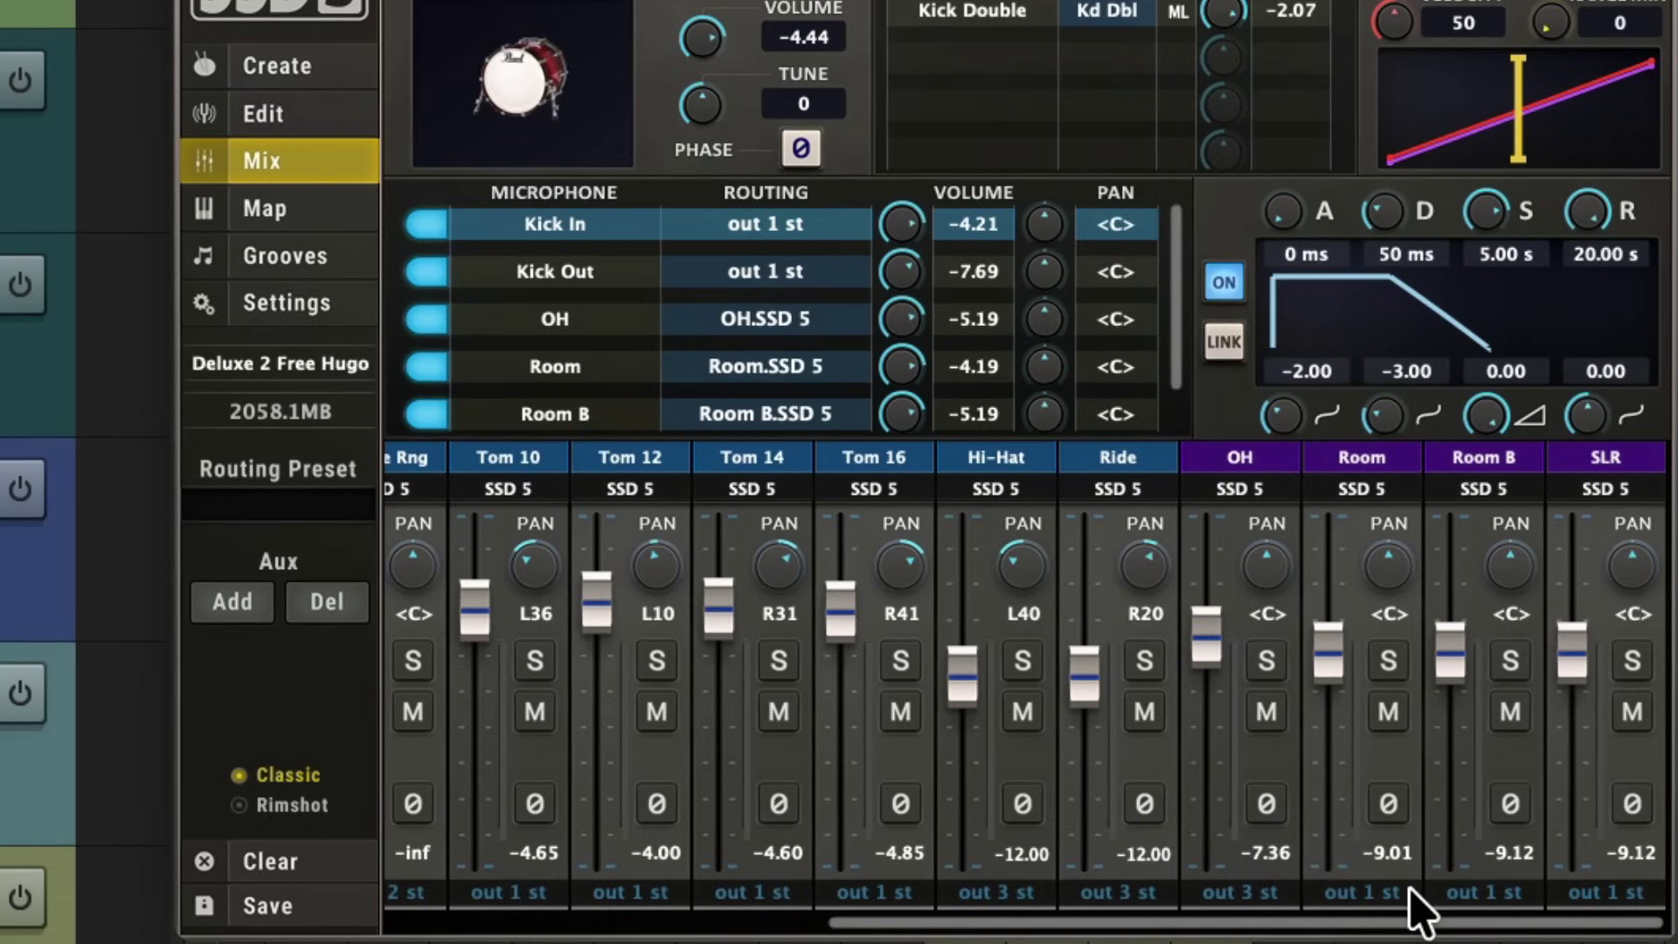
Route Room, Room B and SLR to out 4 st and close the sampler
{"action": "left_click", "coordinate": [1381, 896]}
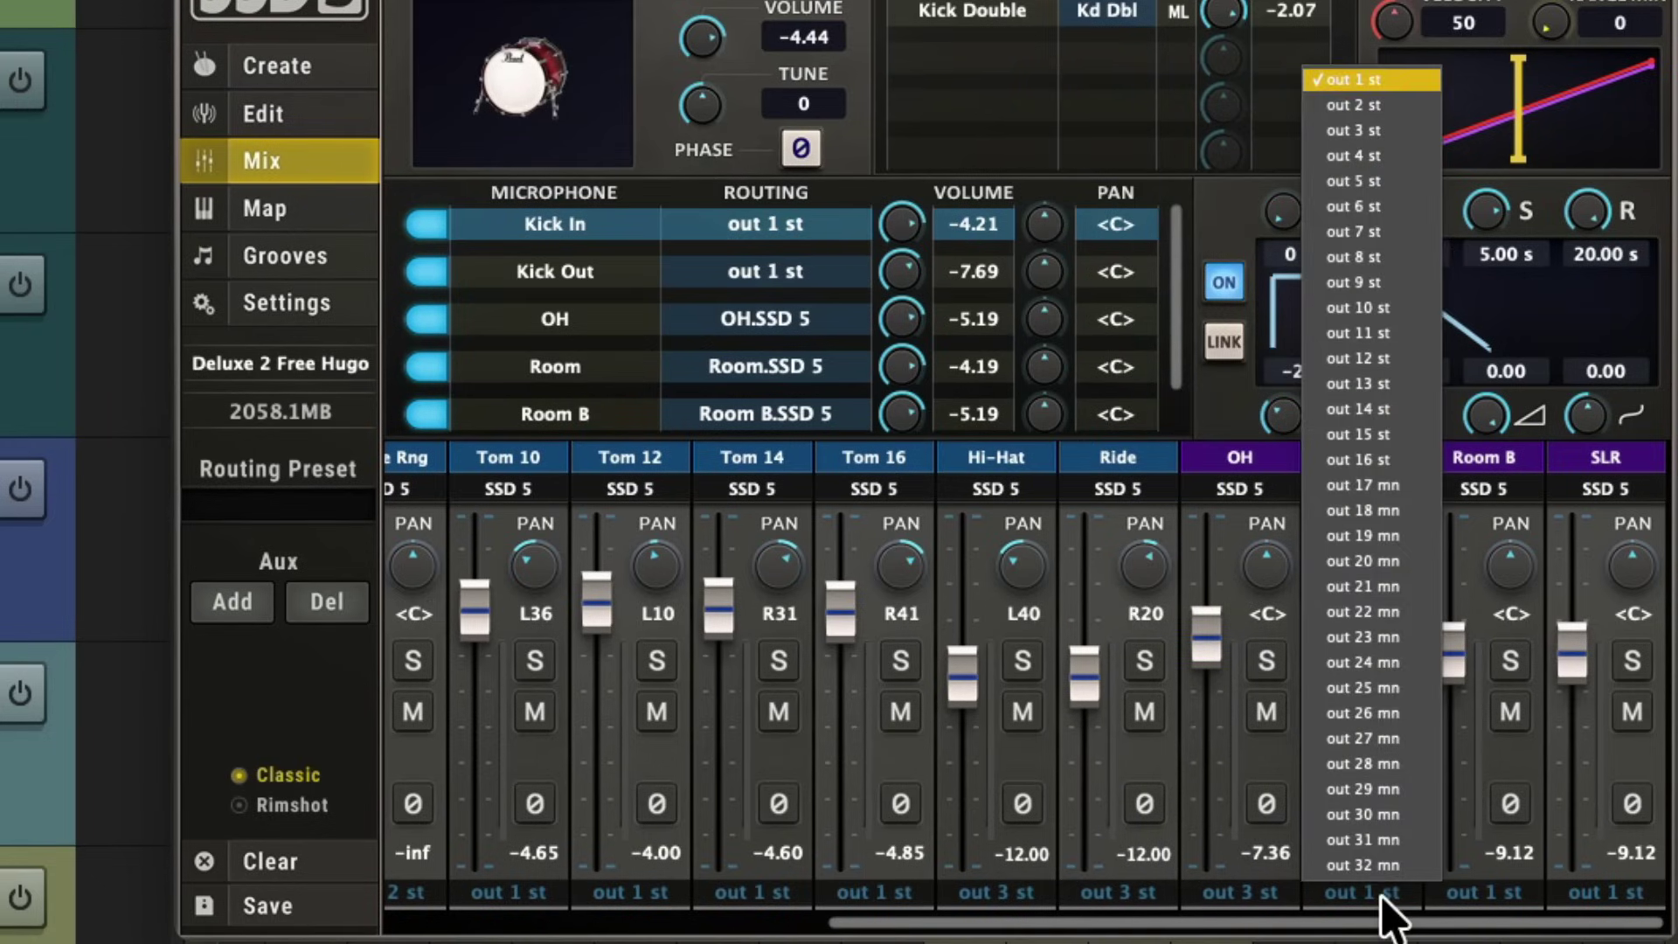
{"action": "left_click", "coordinate": [1435, 157]}
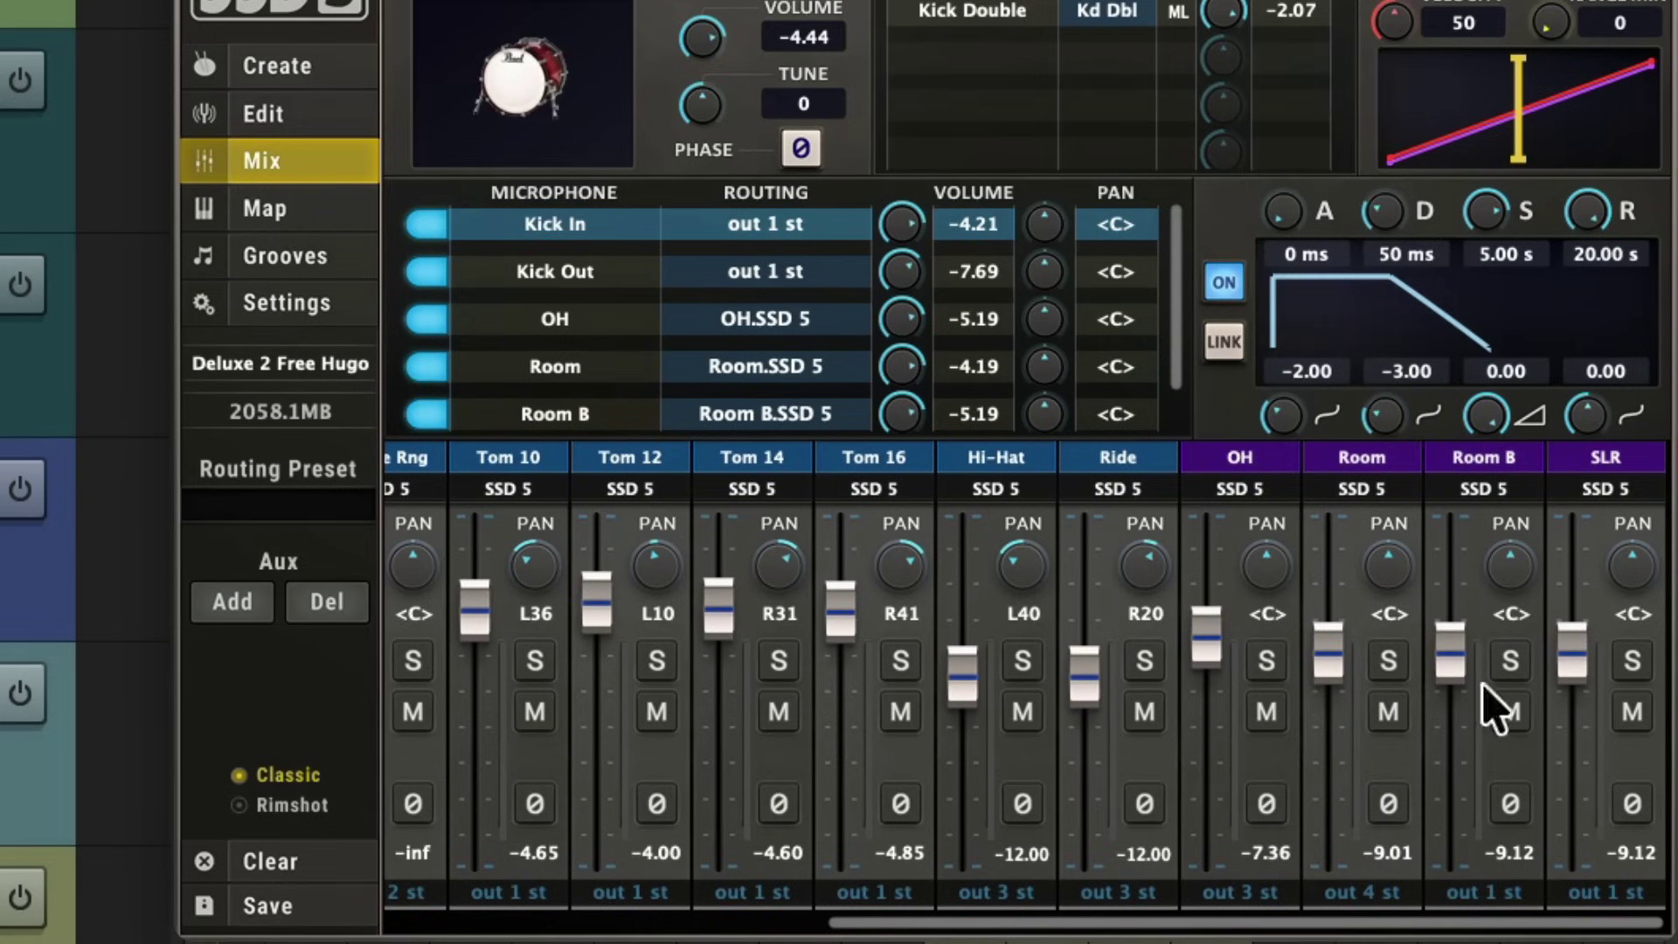
{"action": "left_click", "coordinate": [1483, 893]}
{"action": "left_click", "coordinate": [1486, 155]}
{"action": "left_click", "coordinate": [1605, 893]}
{"action": "left_click", "coordinate": [1626, 155]}
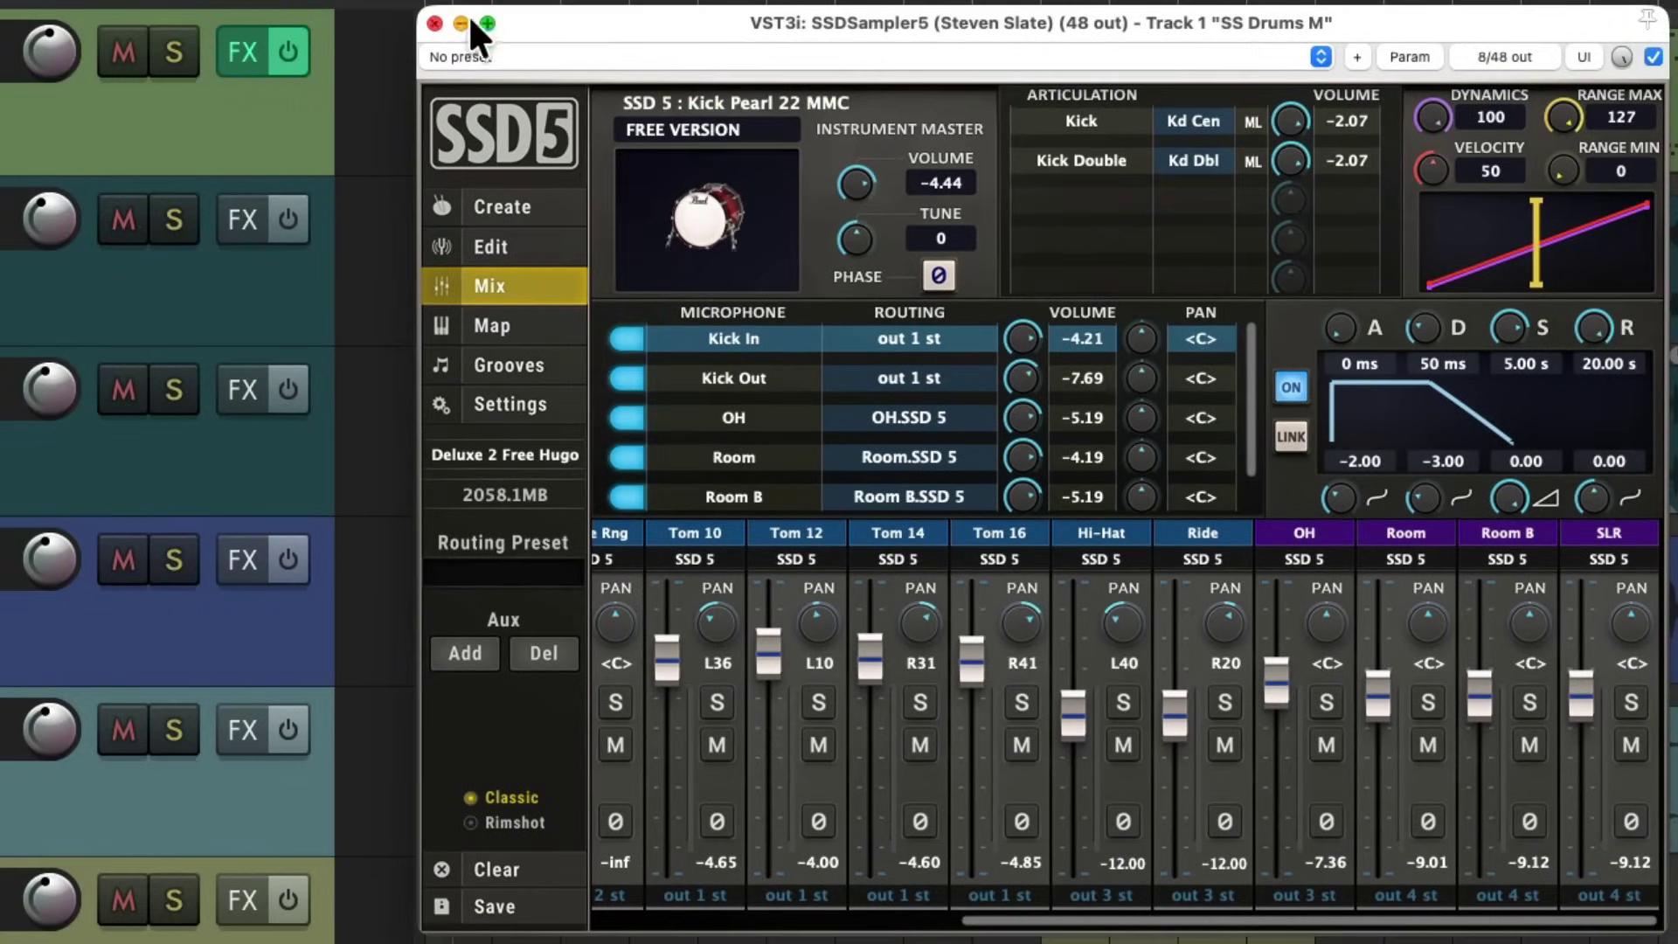
{"action": "left_click", "coordinate": [433, 17]}
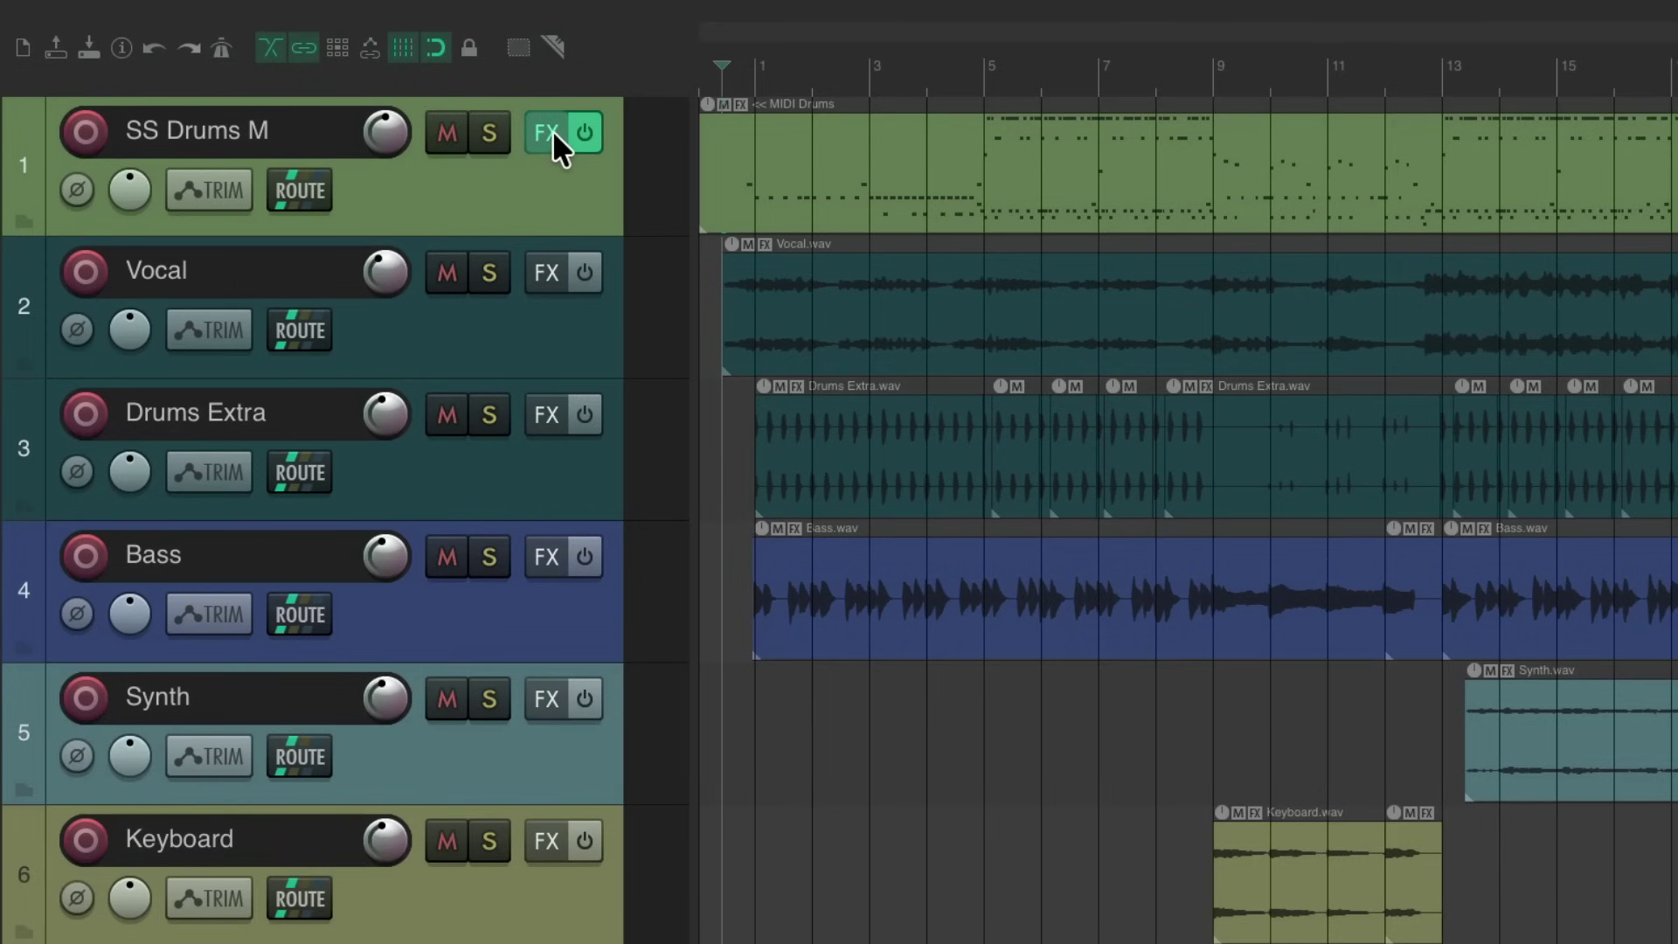
Build multichannel routing for SSD5's outputs from the SS Drums M FX chain
{"action": "left_click", "coordinate": [548, 133]}
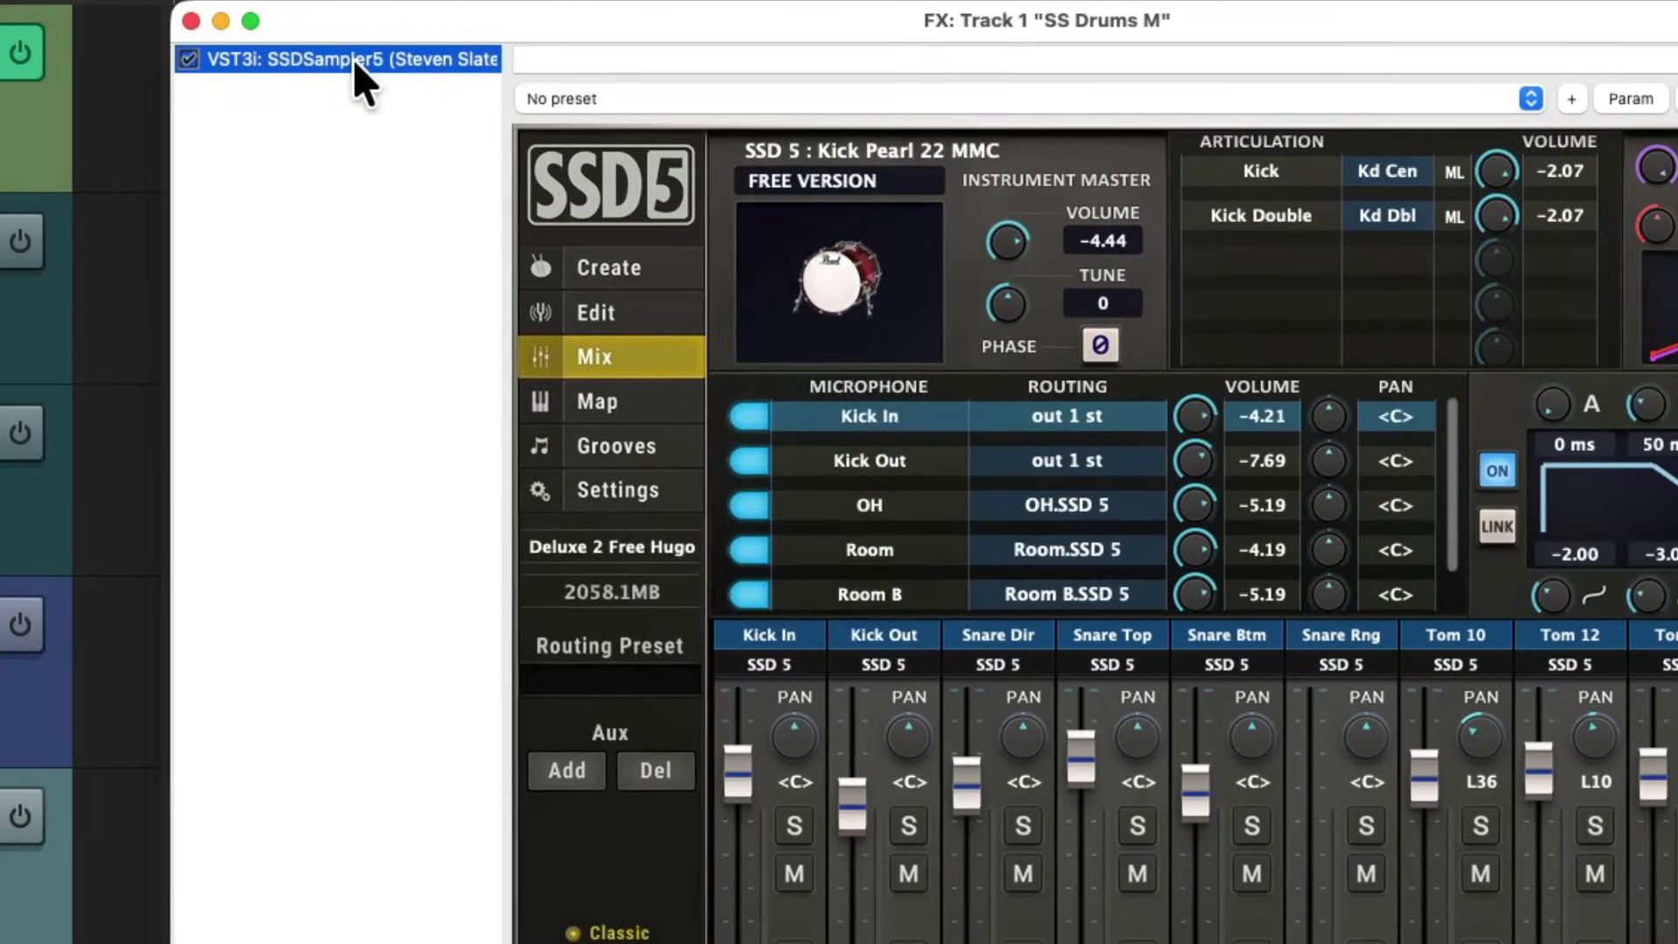
{"action": "right_click", "coordinate": [353, 60]}
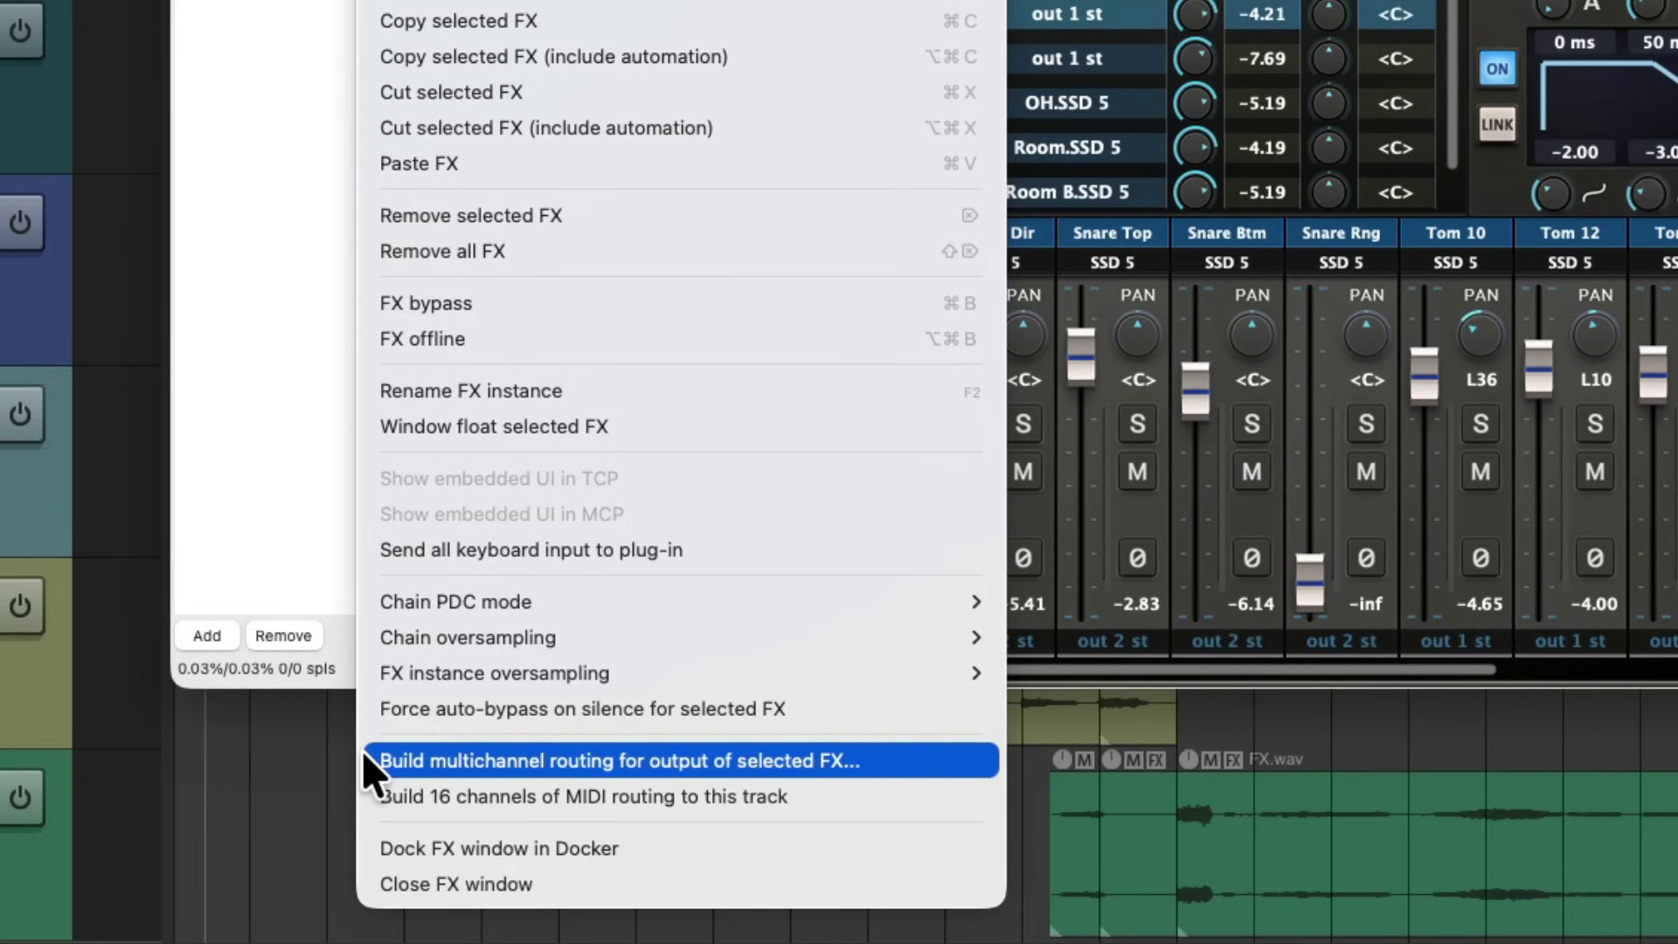
{"action": "left_click", "coordinate": [362, 750]}
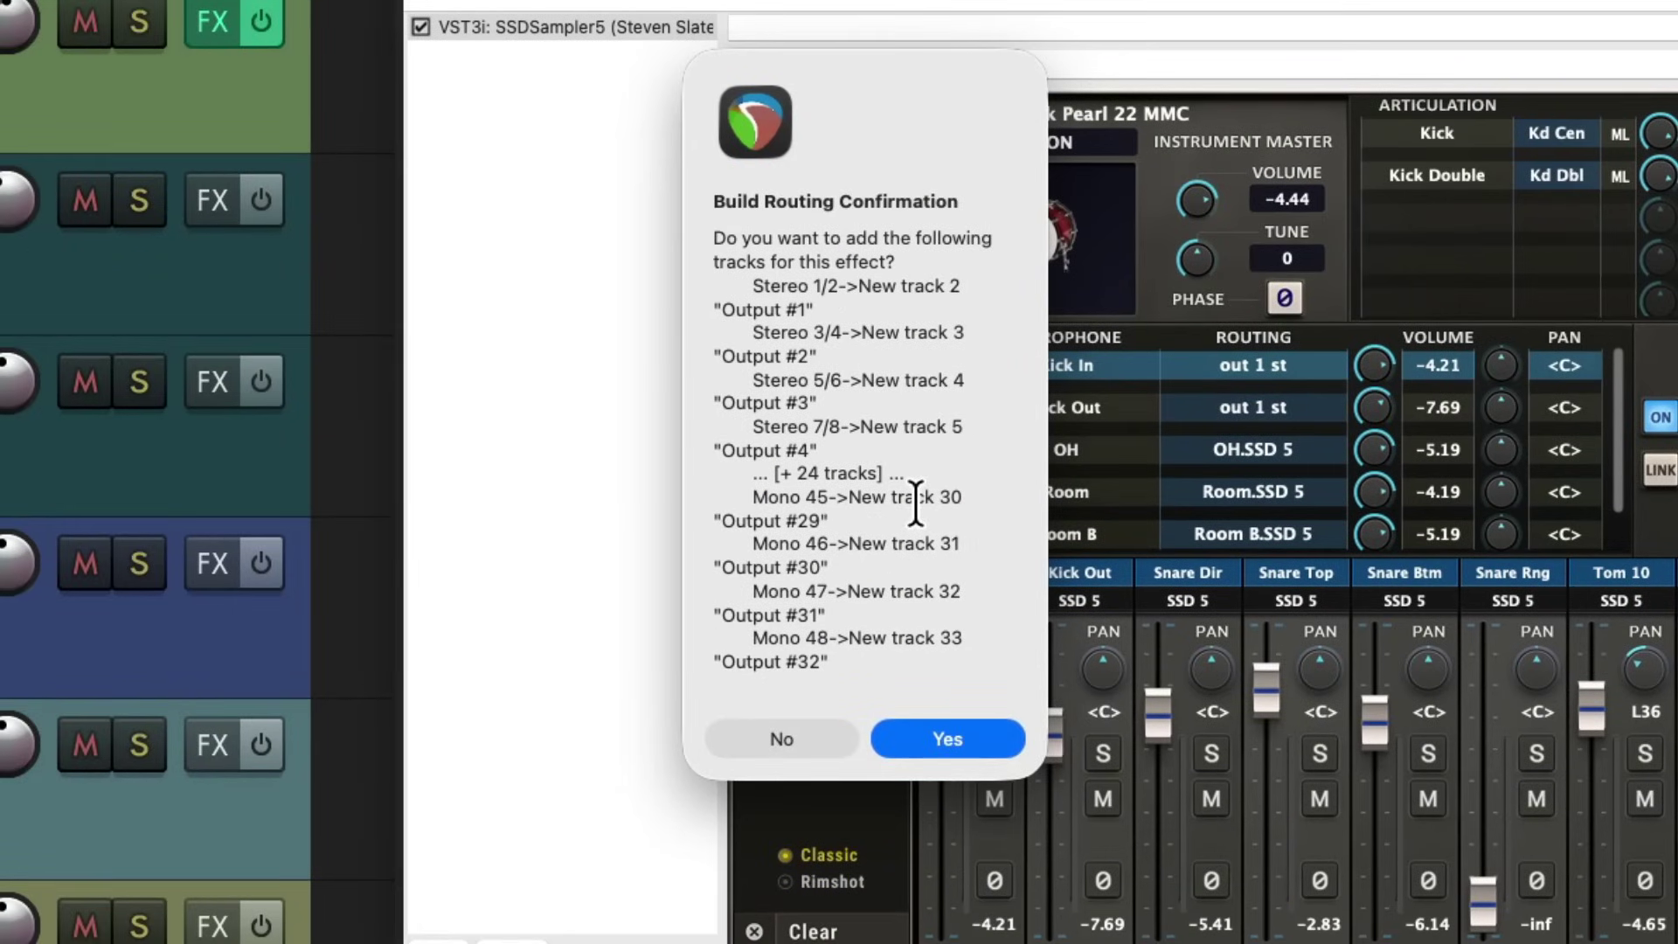
Confirm creating the 32 sampler output tracks and close the FX chain
{"action": "left_click", "coordinate": [931, 742]}
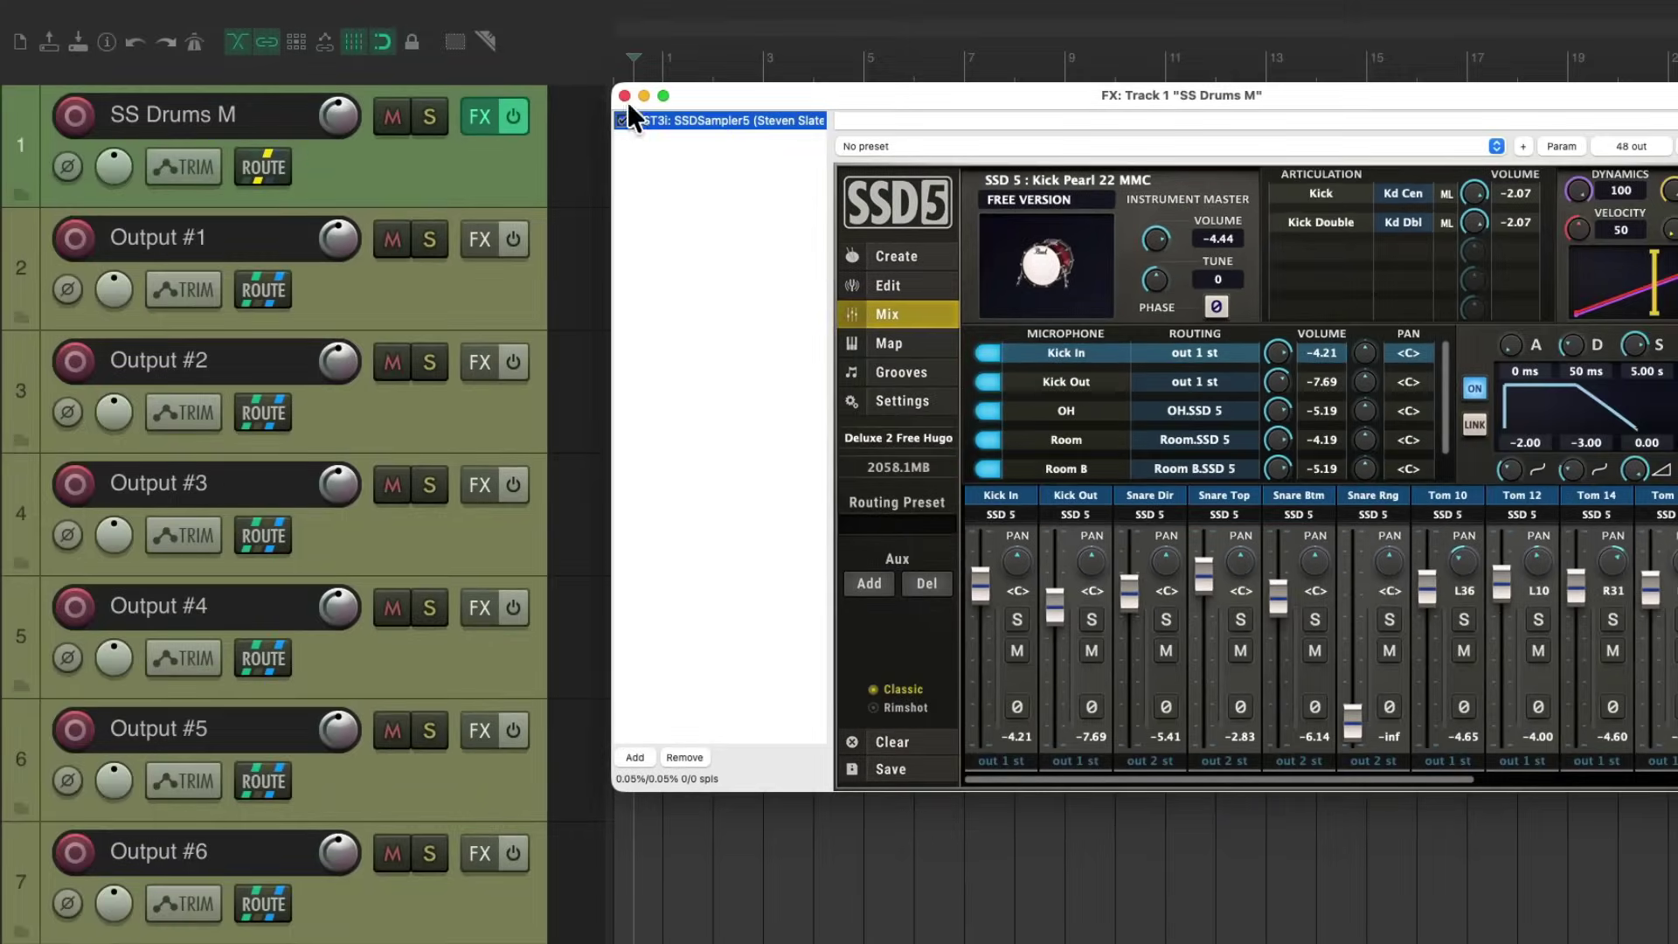
{"action": "left_click", "coordinate": [625, 96]}
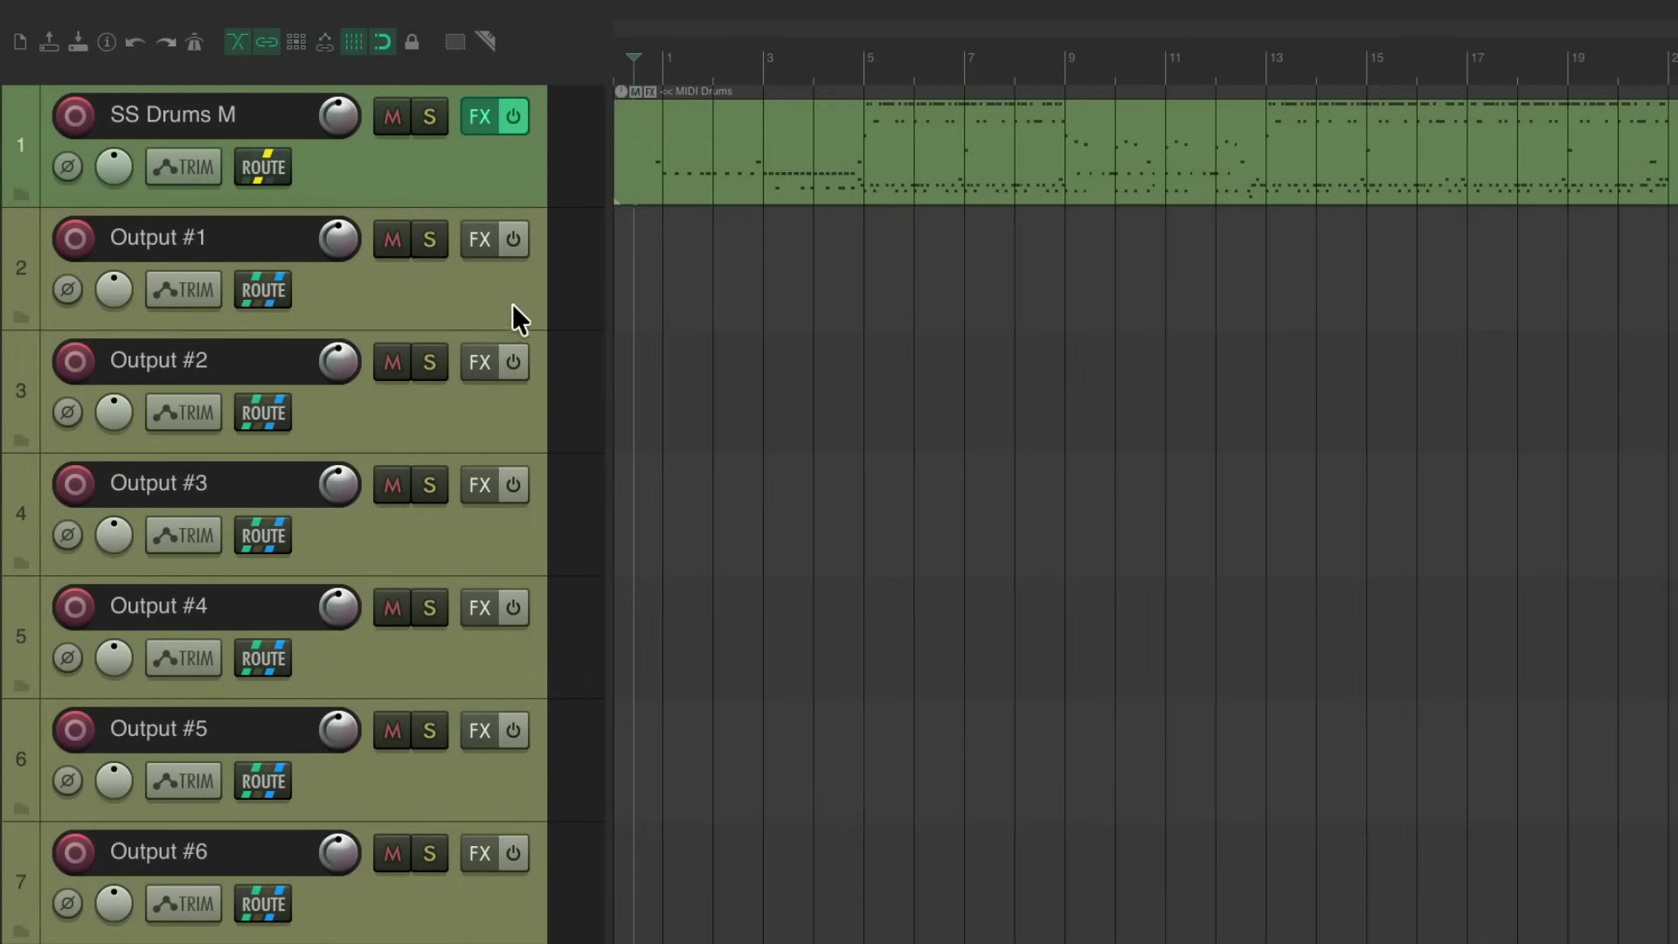
{"action": "scroll", "coordinate": [512, 304], "scroll_direction": "down", "scroll_amount": 15}
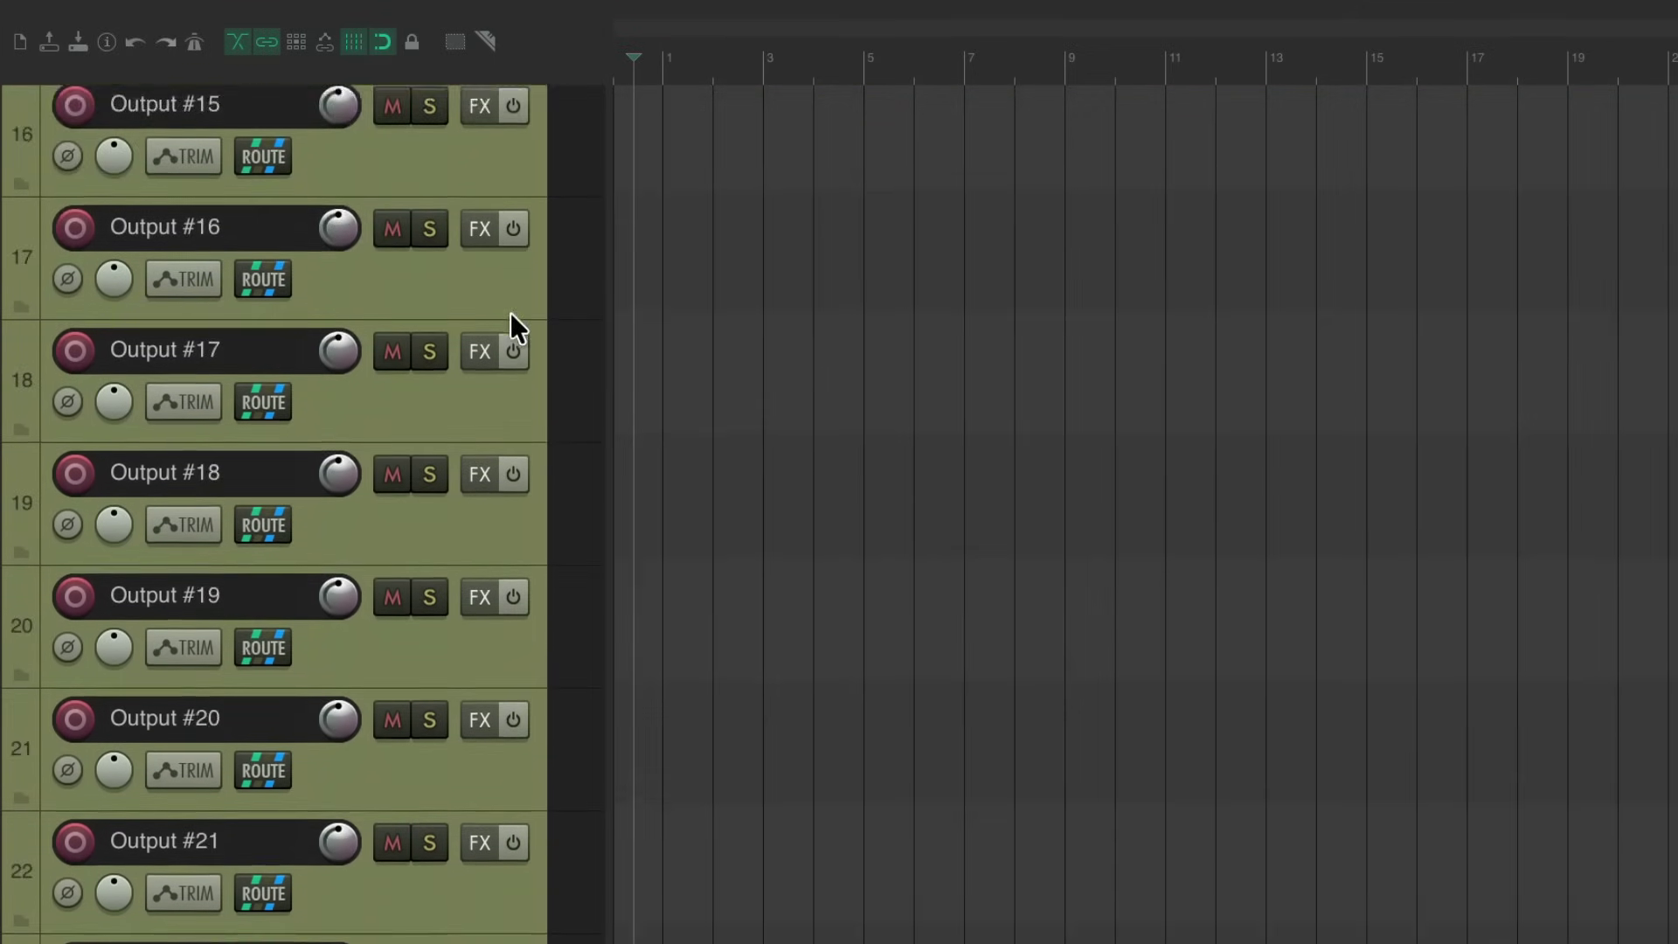
{"action": "scroll", "coordinate": [511, 315], "scroll_direction": "up", "scroll_amount": 15}
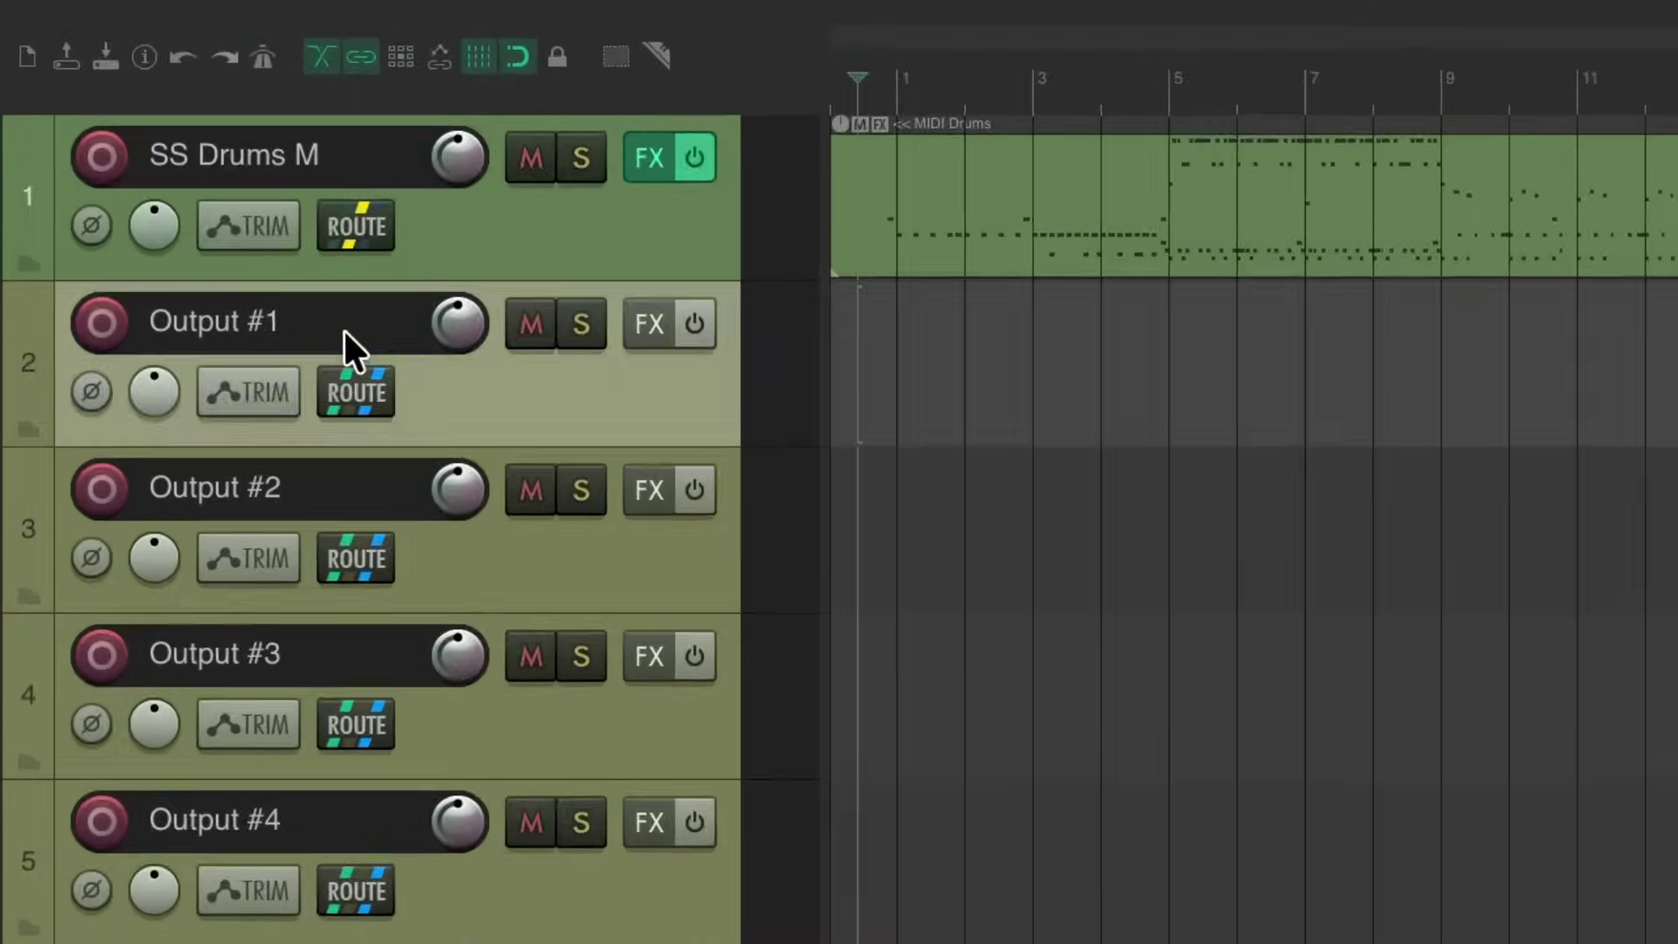
Rename Output #1 to #4 as Kick, Snare, Overheads and Rooms
{"action": "double_click", "coordinate": [254, 242]}
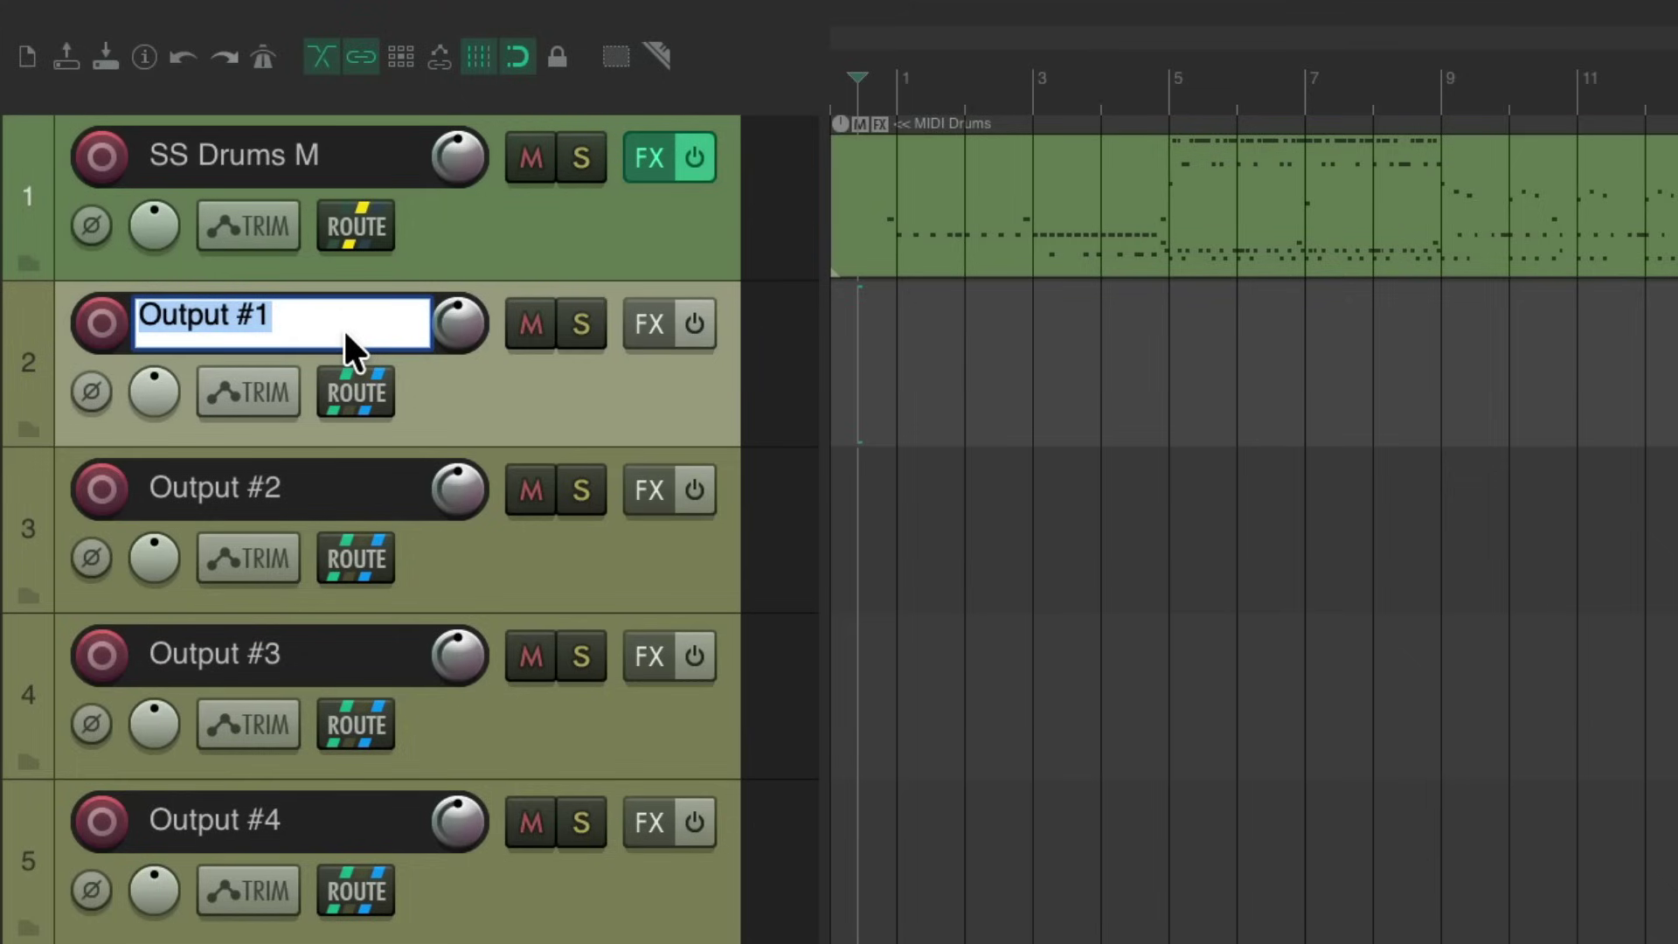
{"action": "type", "text": "Kick"}
{"action": "key", "text": "Tab"}
{"action": "type", "text": "Snare"}
{"action": "key", "text": "Tab"}
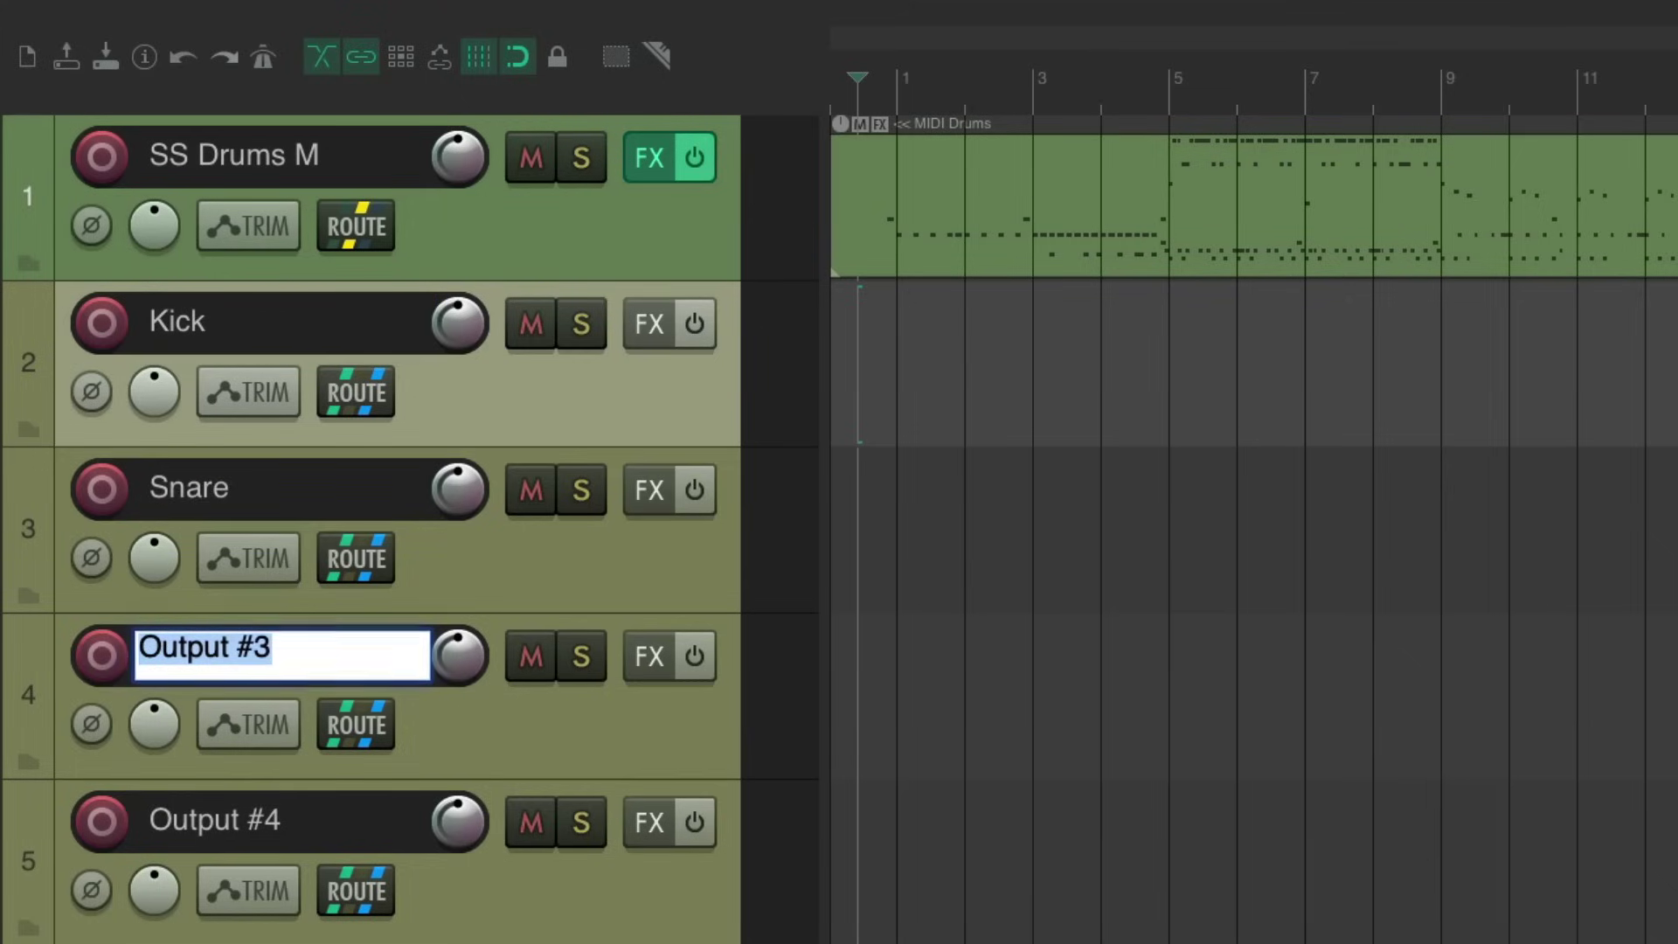
{"action": "type", "text": "Overheads"}
{"action": "key", "text": "Tab"}
{"action": "type", "text": "Rooms"}
{"action": "key", "text": "Return"}
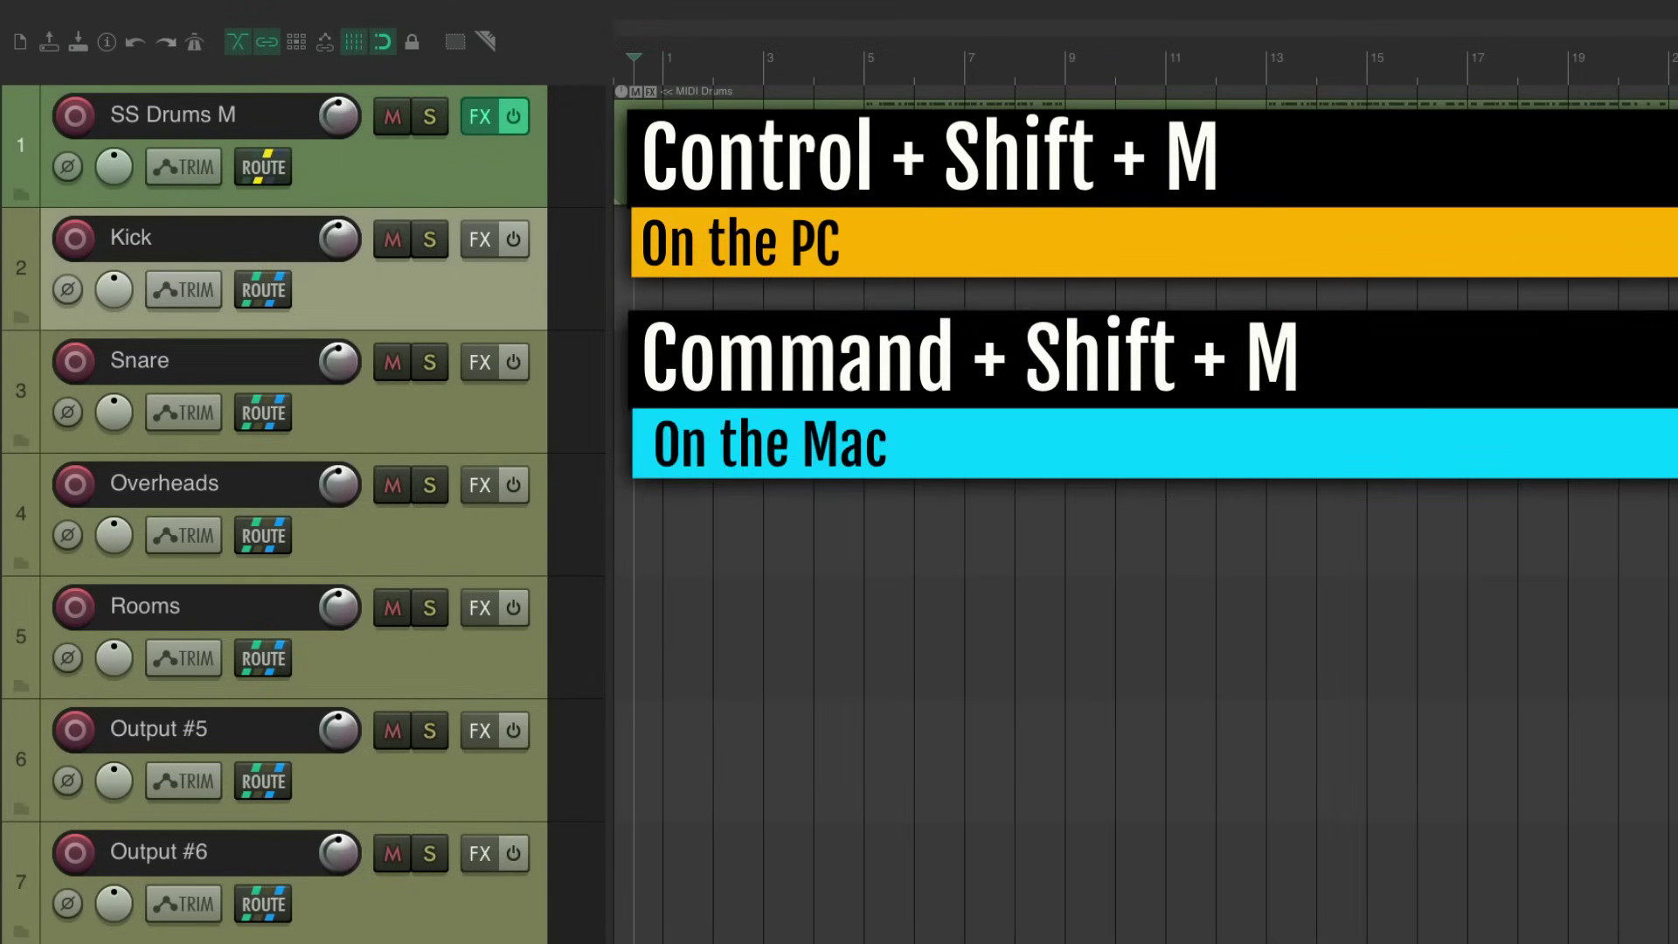
Delete tracks Output #5 through Output #32 using the Track Manager
{"action": "key", "text": "super+shift+m"}
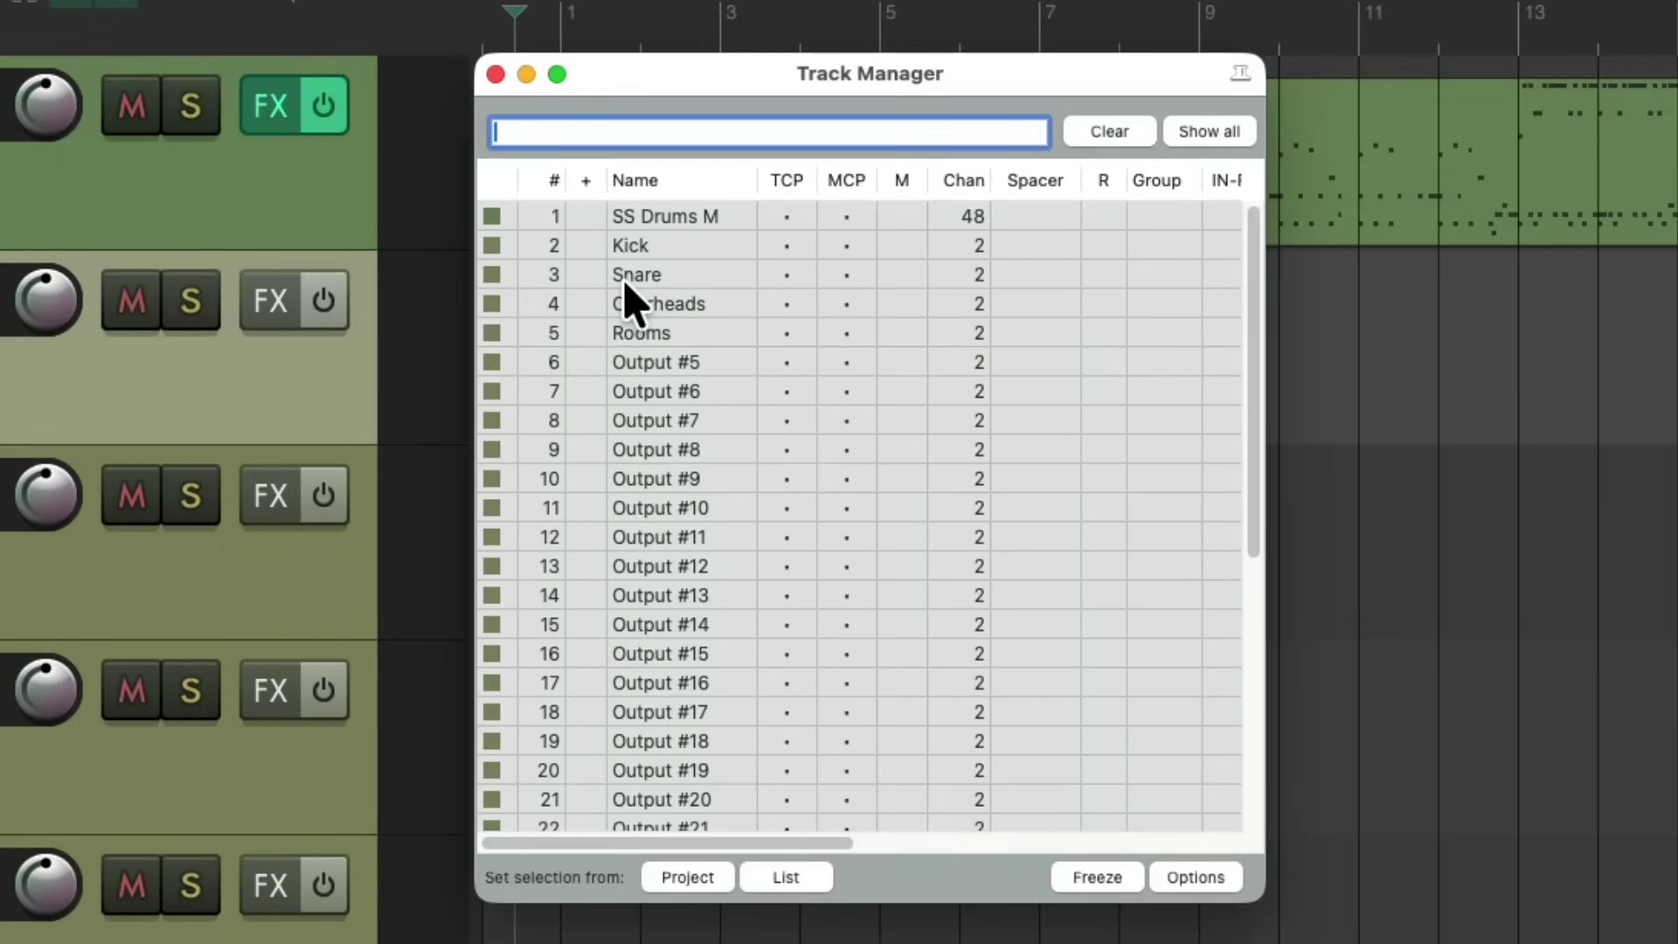
{"action": "left_click", "coordinate": [722, 362]}
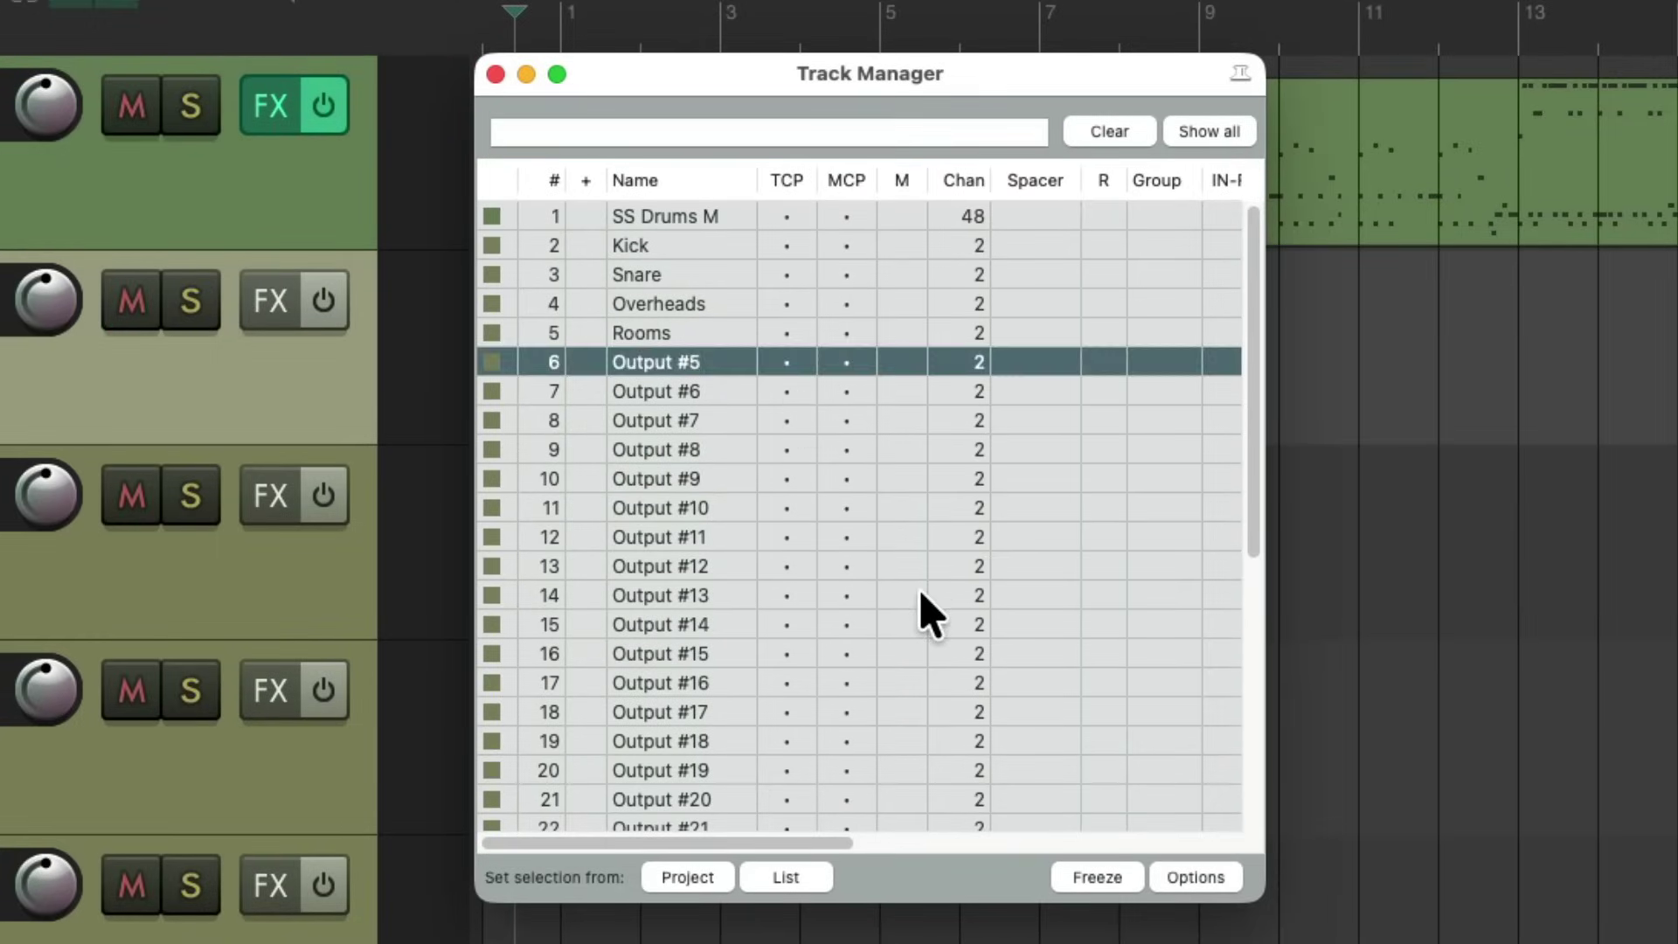
{"action": "scroll", "coordinate": [924, 606], "scroll_direction": "down", "scroll_amount": 6}
{"action": "left_click", "coordinate": [723, 640], "text": "shift"}
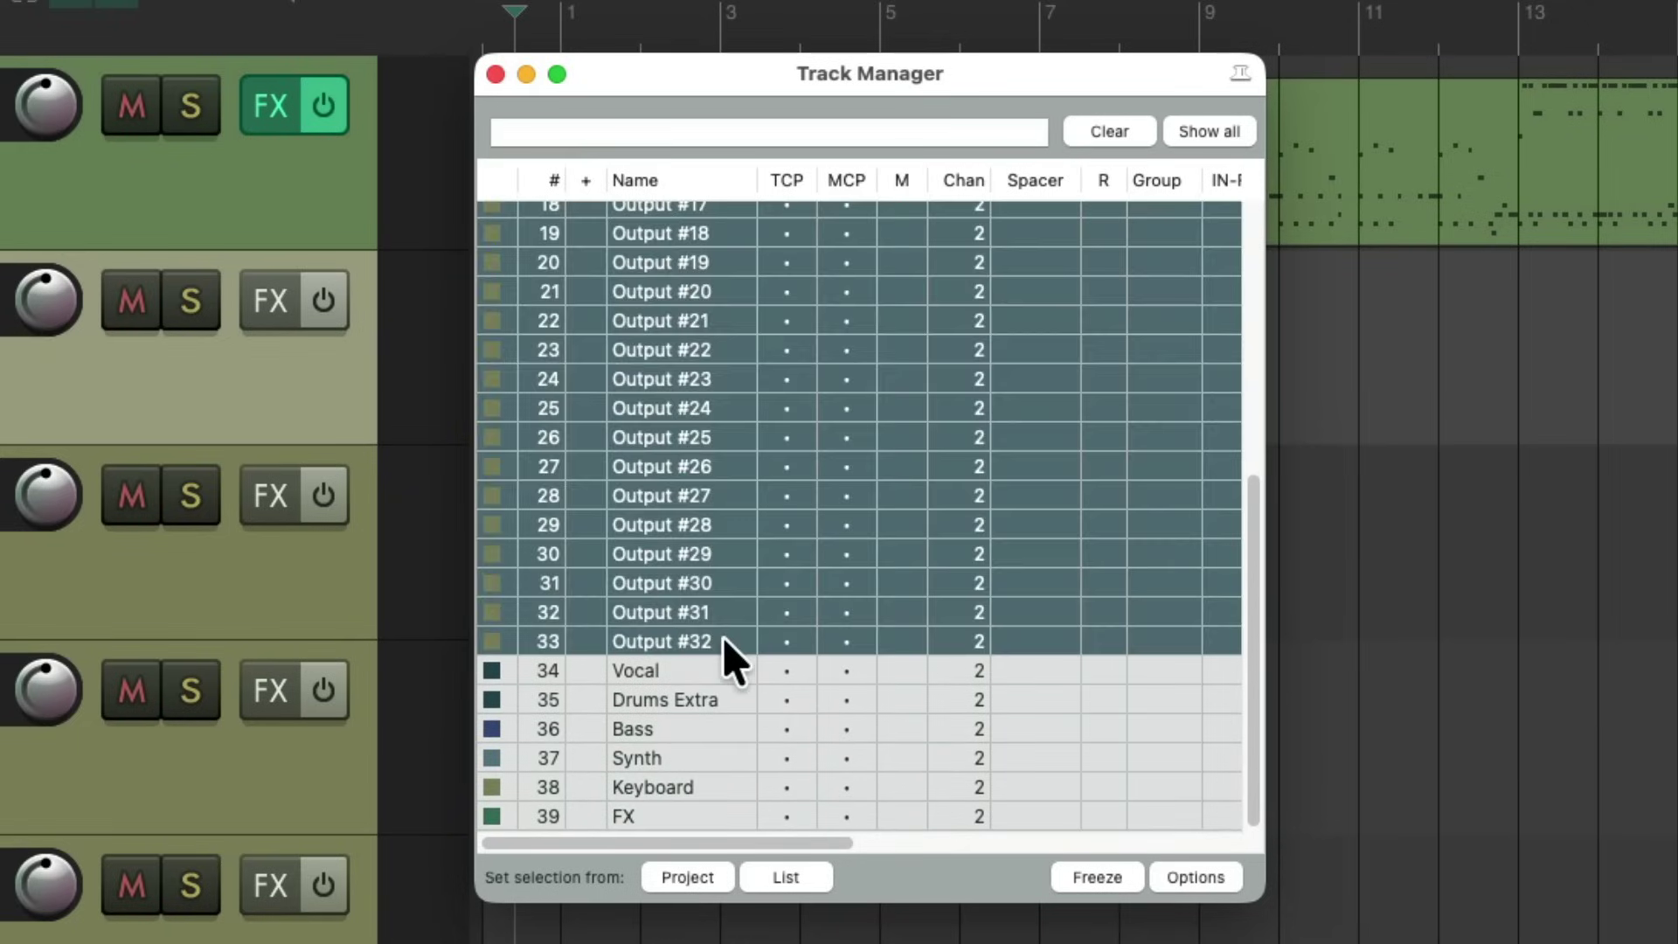
{"action": "key", "text": "Delete"}
{"action": "key", "text": "super+shift+m"}
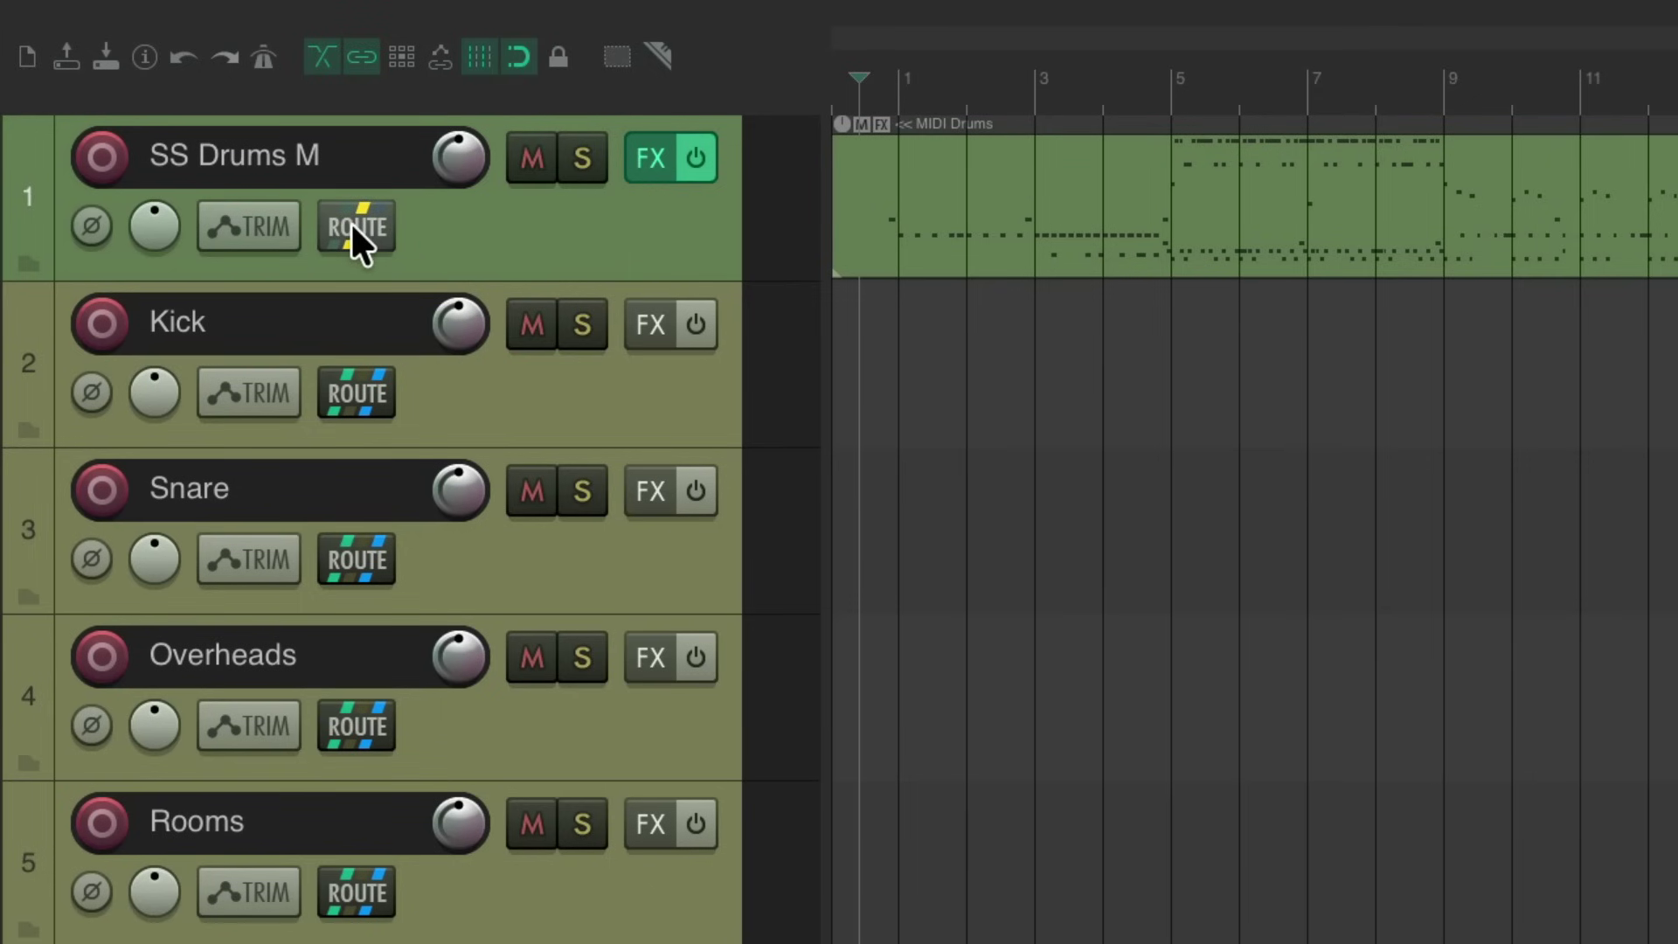
{"action": "left_click", "coordinate": [353, 227]}
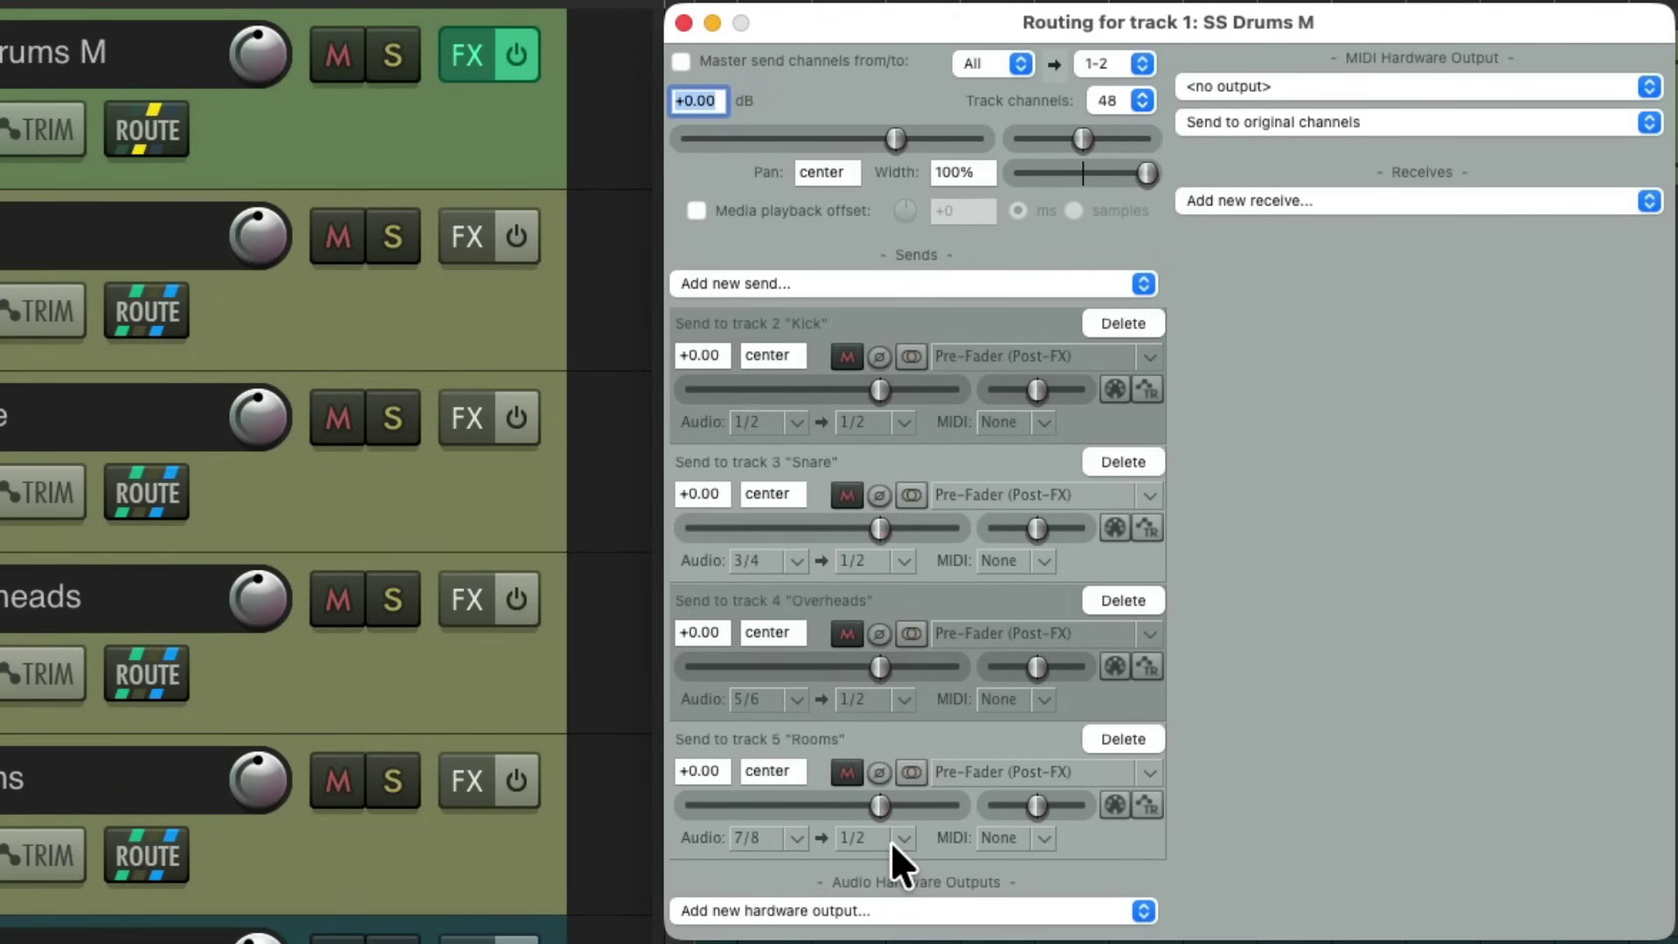
{"action": "key", "text": "Escape"}
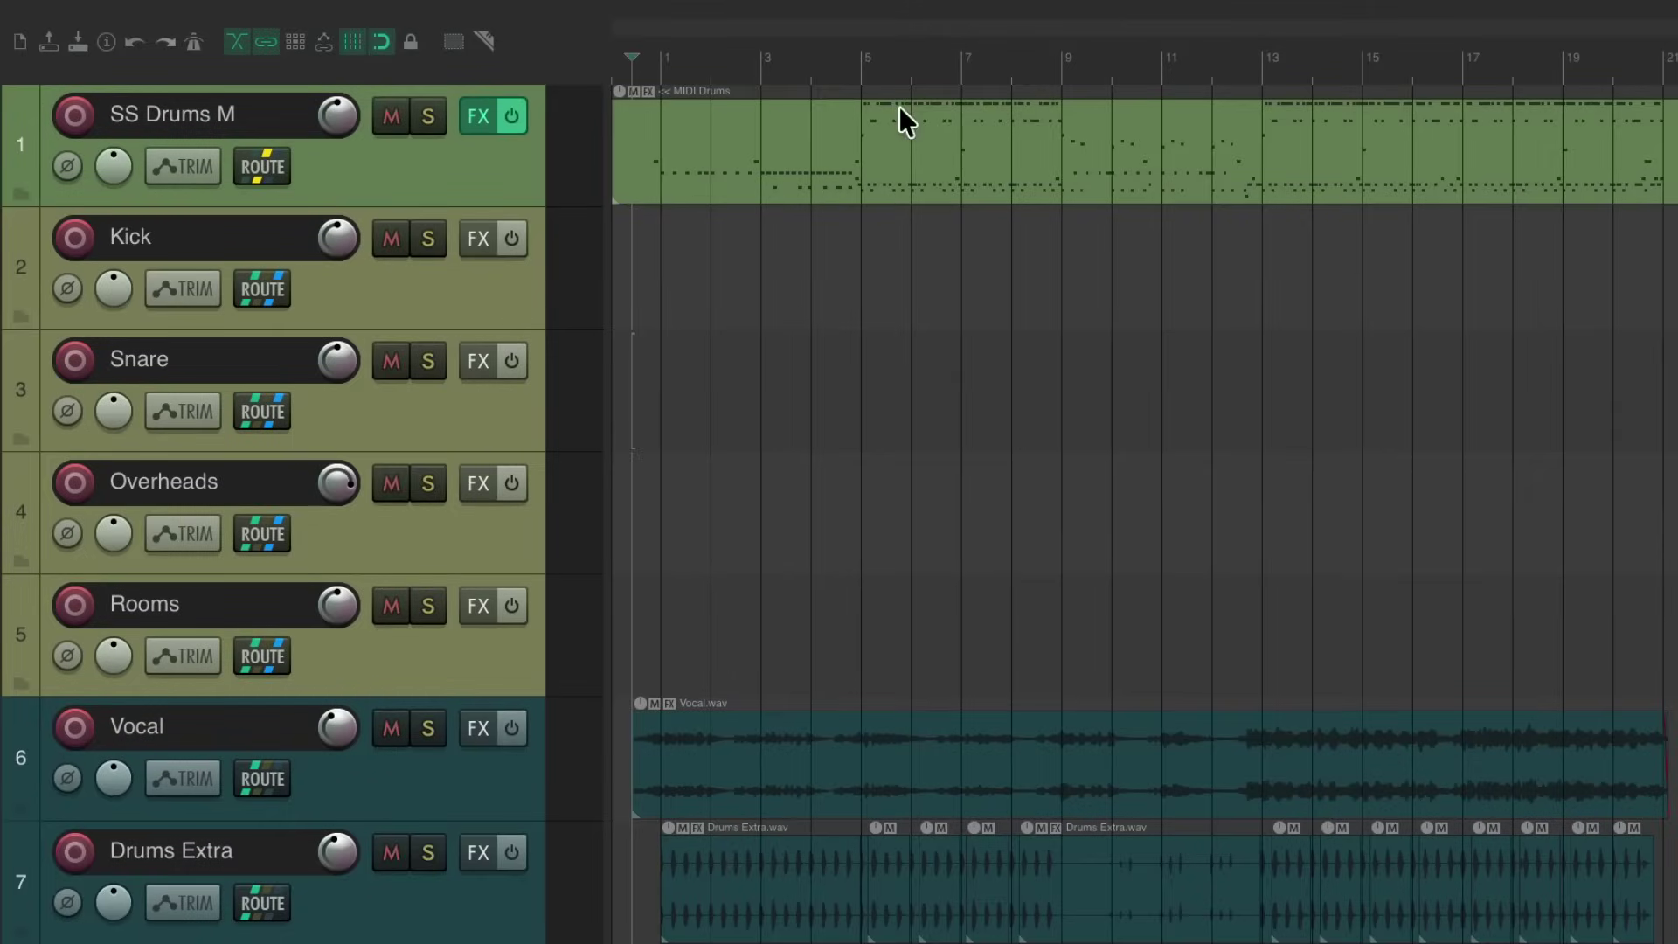
{"action": "left_click", "coordinate": [870, 61]}
{"action": "left_click", "coordinate": [428, 240]}
{"action": "key", "text": "space"}
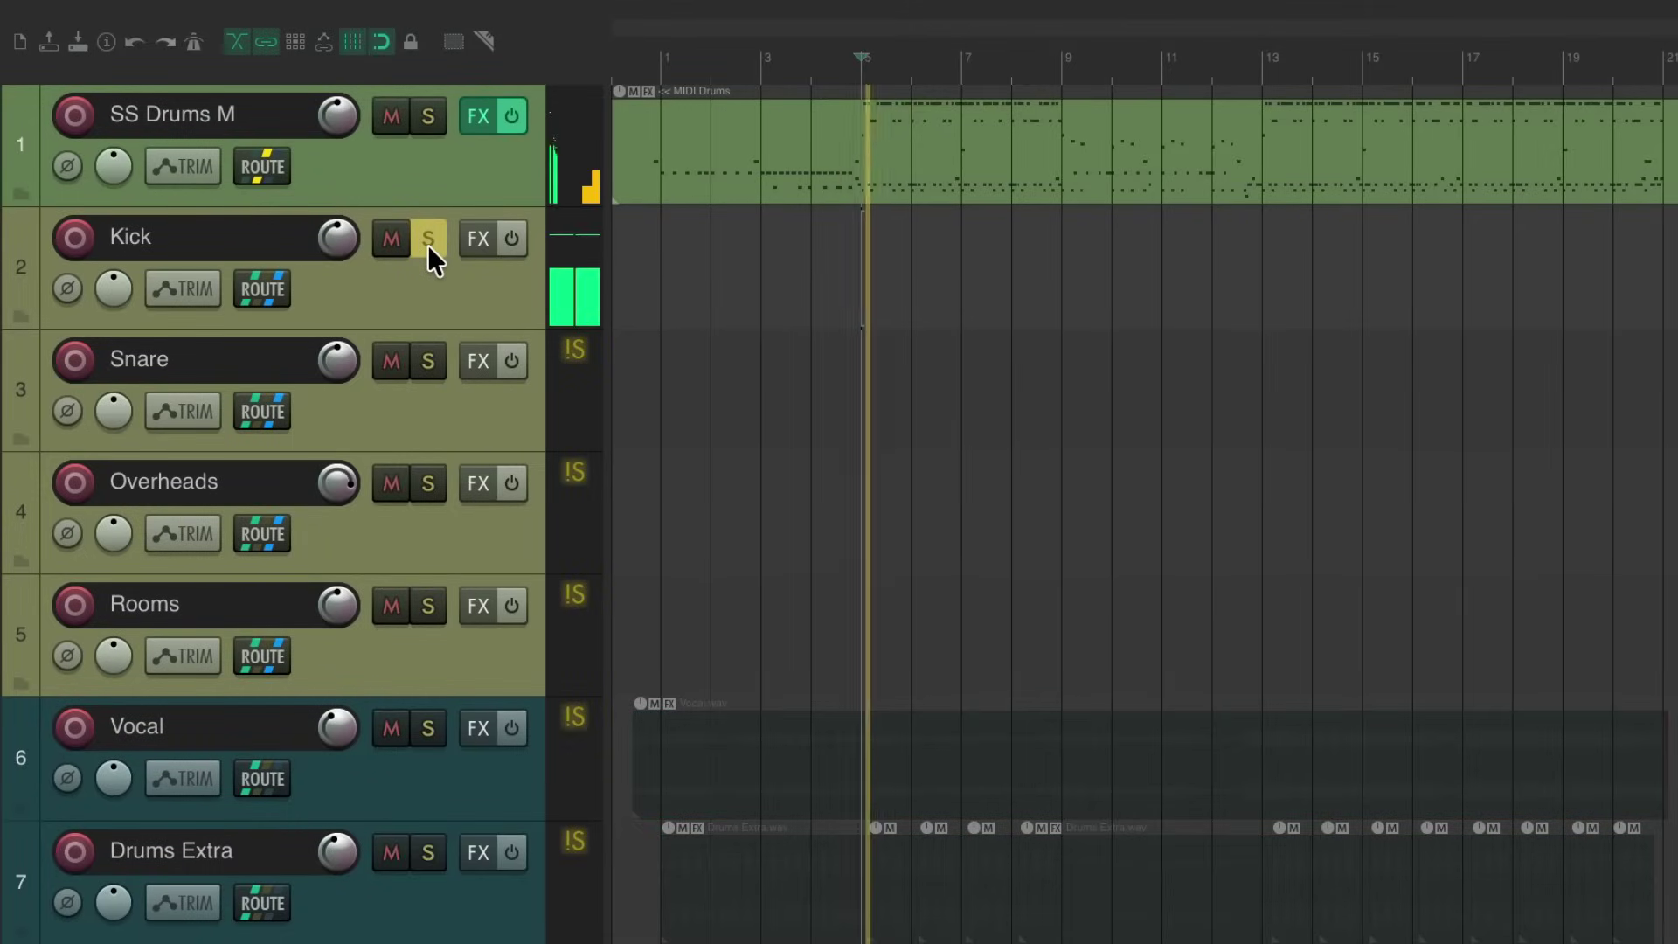
{"action": "left_click", "coordinate": [427, 242]}
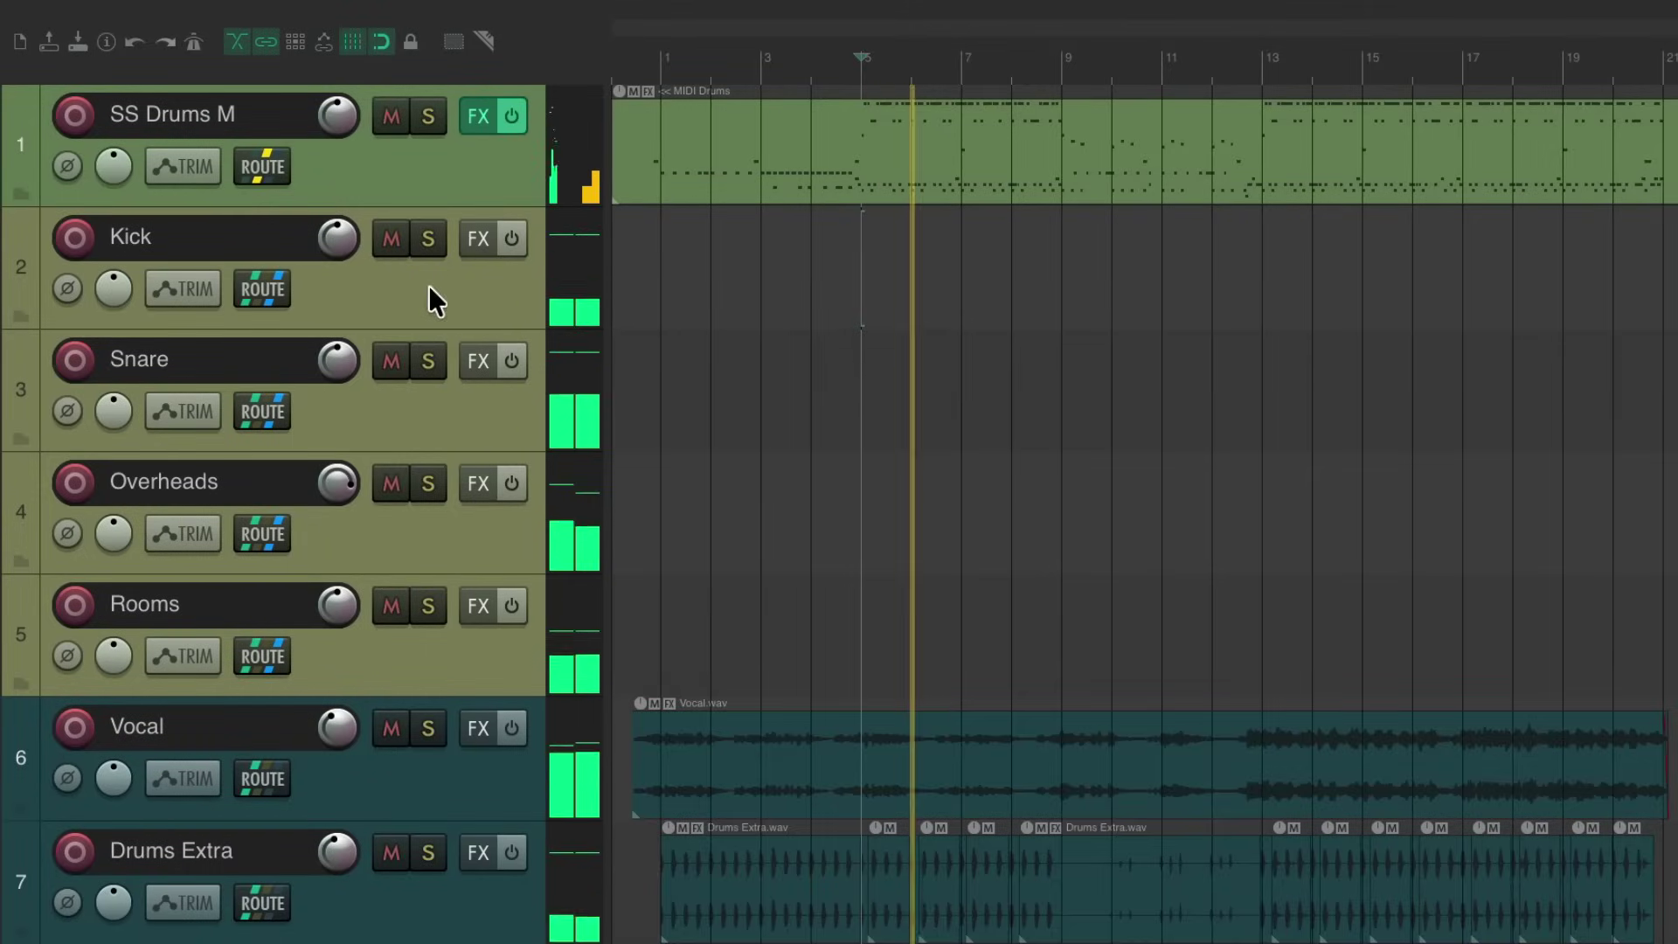
{"action": "left_click", "coordinate": [428, 360]}
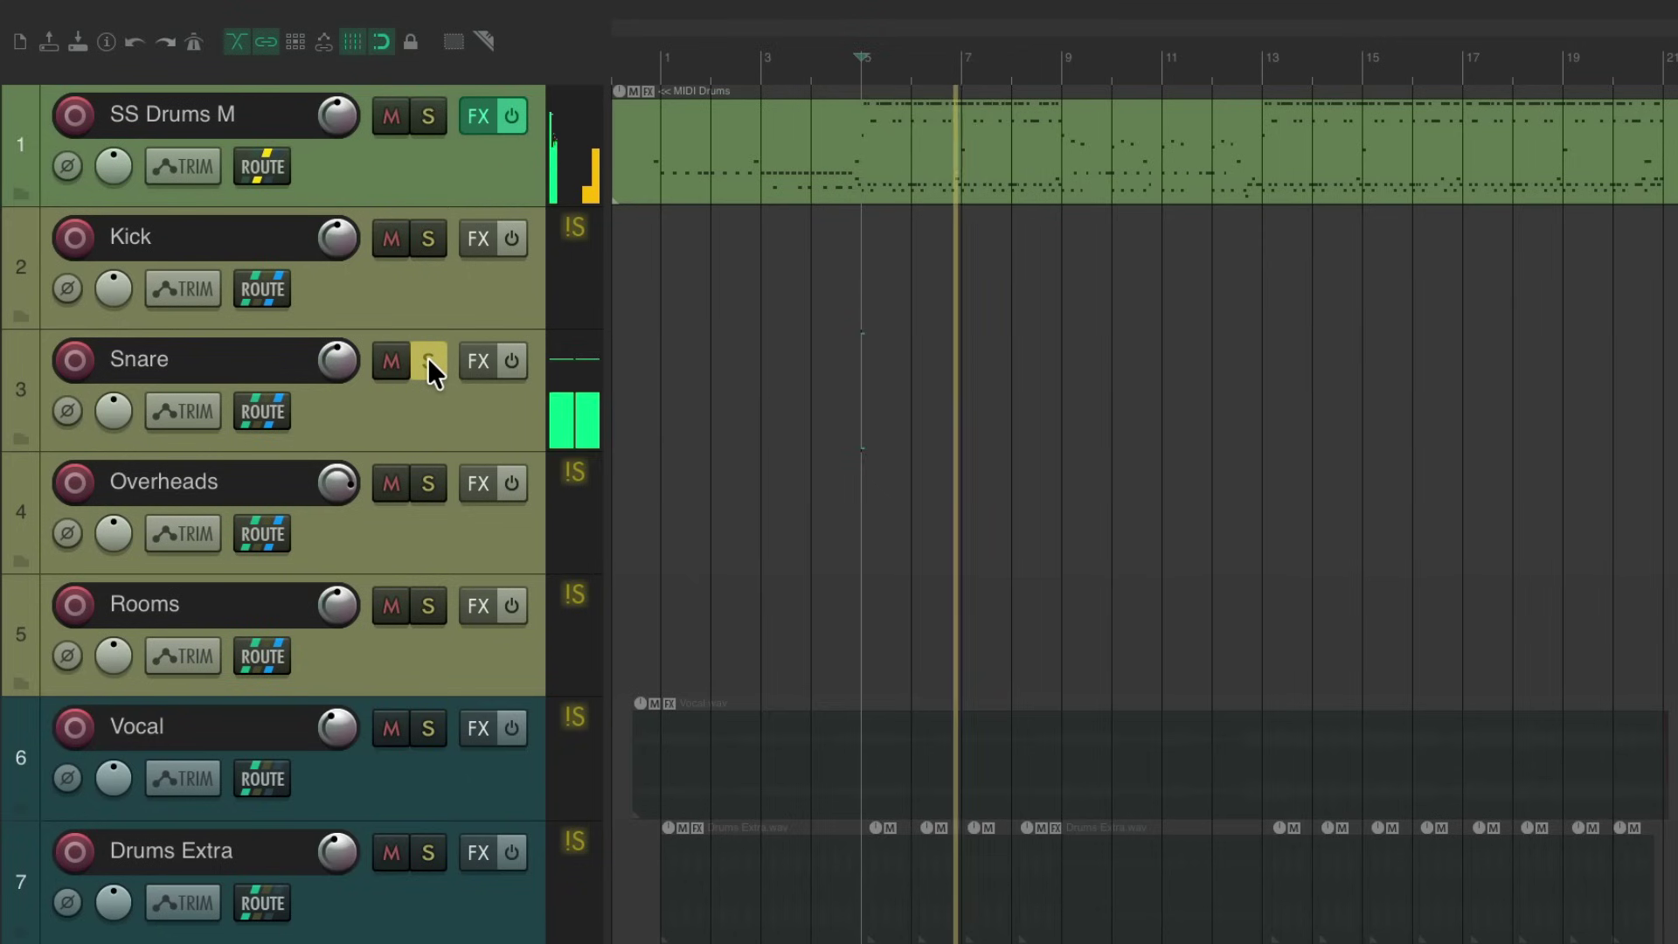
{"action": "left_click", "coordinate": [427, 359]}
{"action": "left_click", "coordinate": [431, 479]}
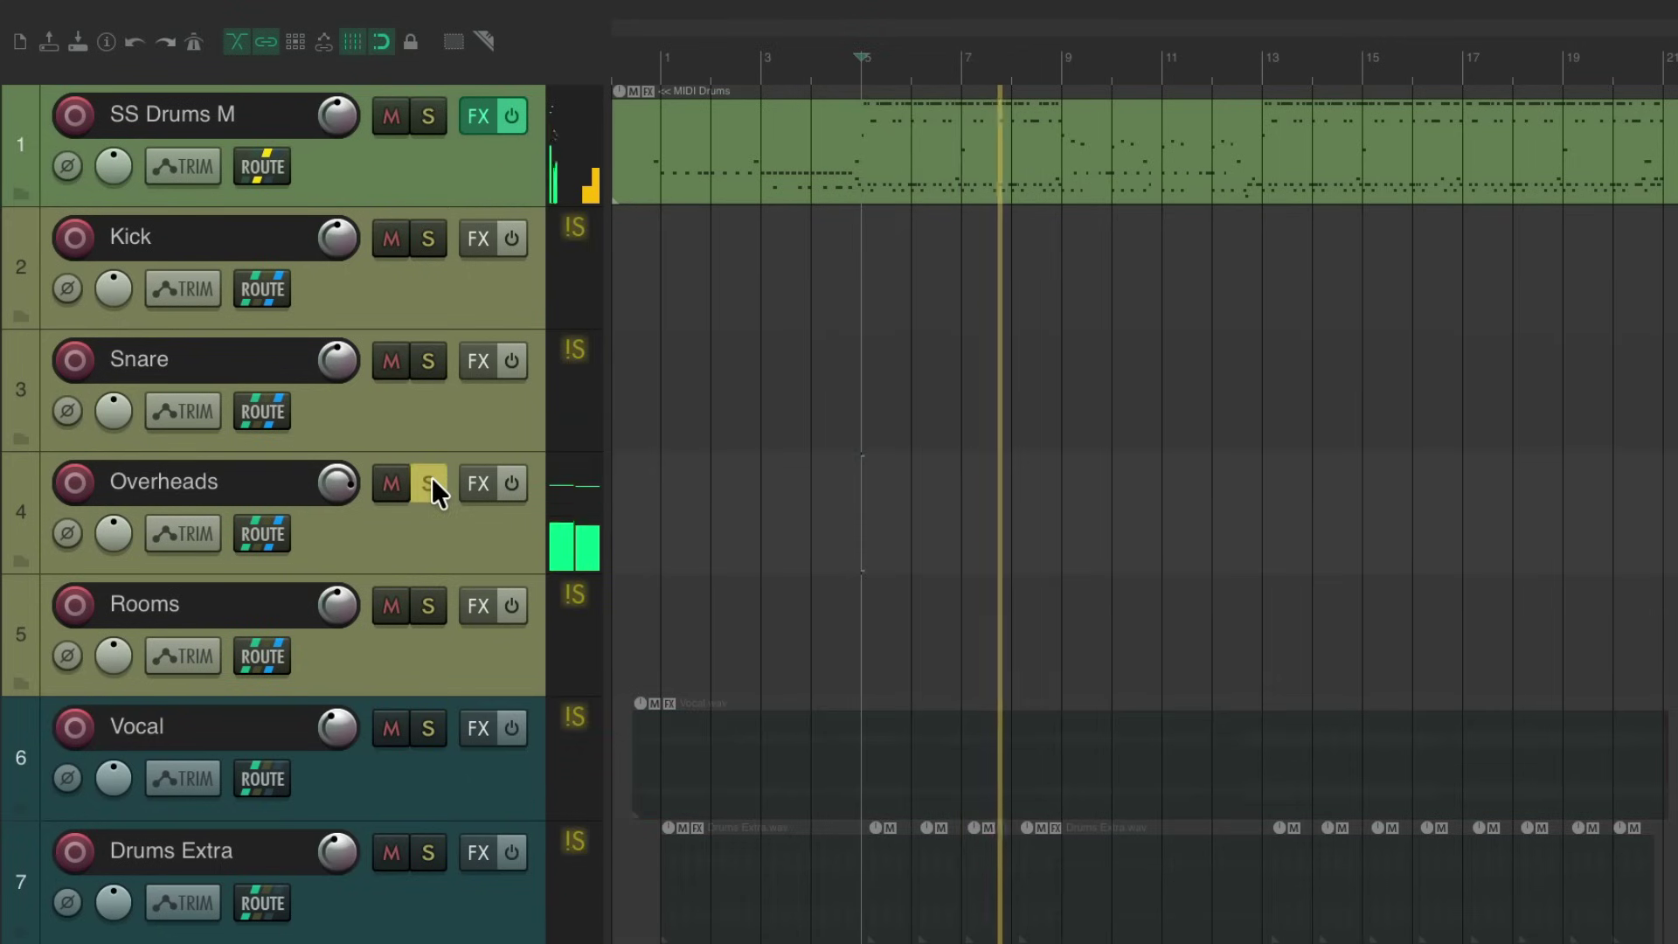
{"action": "left_click", "coordinate": [432, 481]}
{"action": "left_click", "coordinate": [430, 605]}
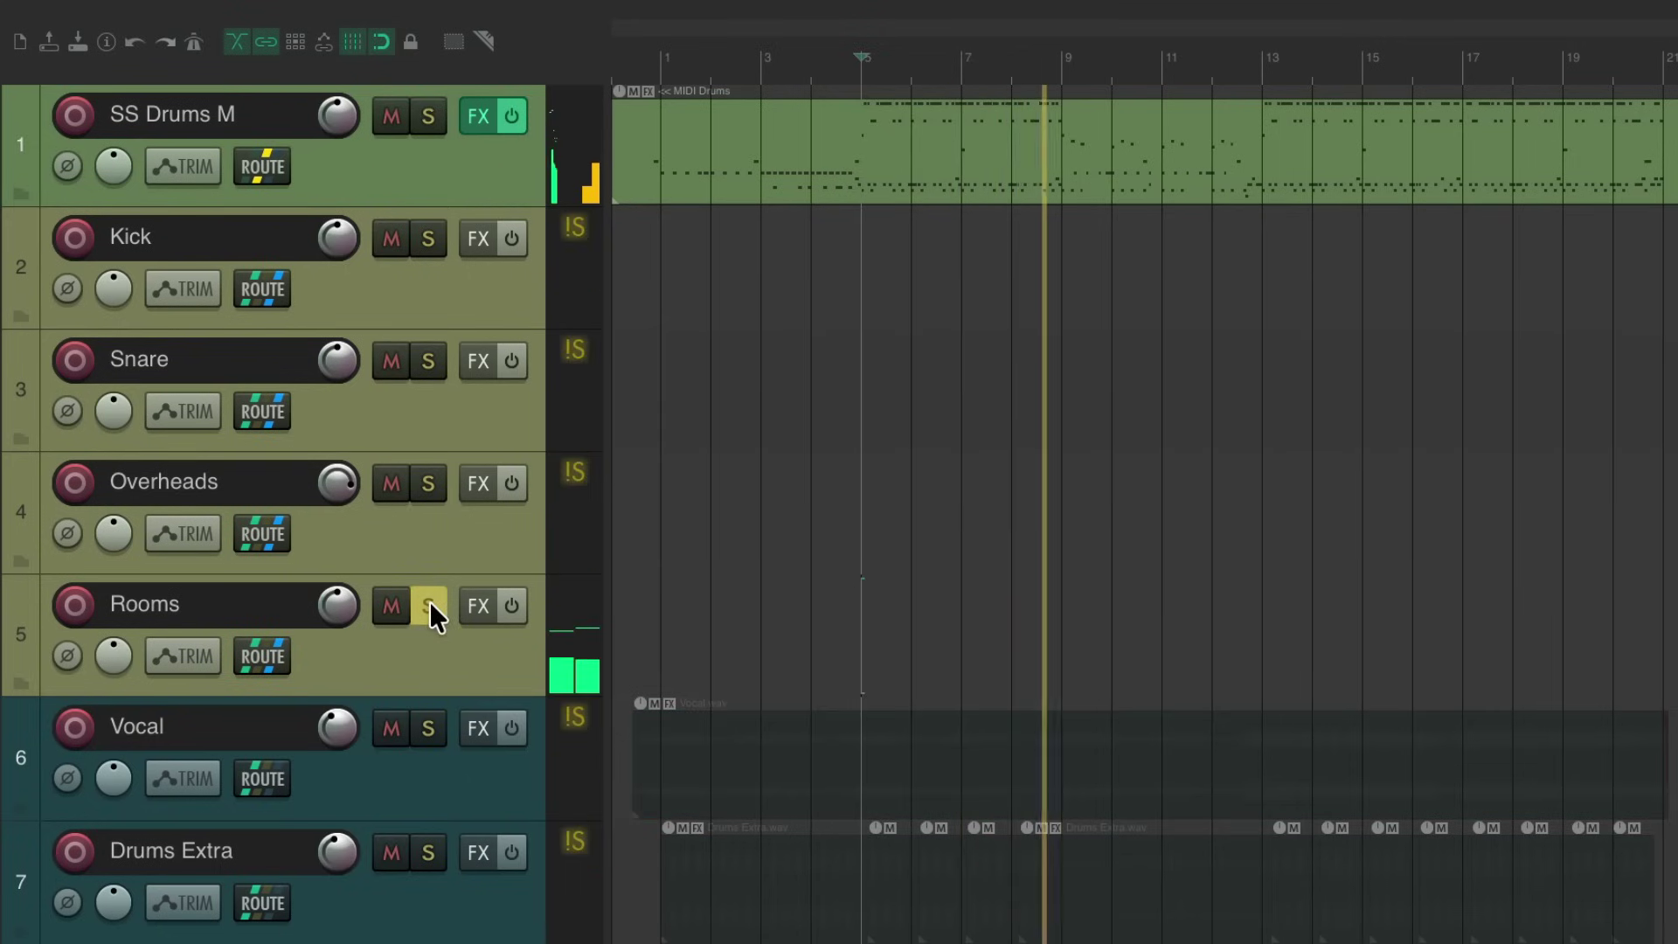
{"action": "left_click", "coordinate": [429, 605]}
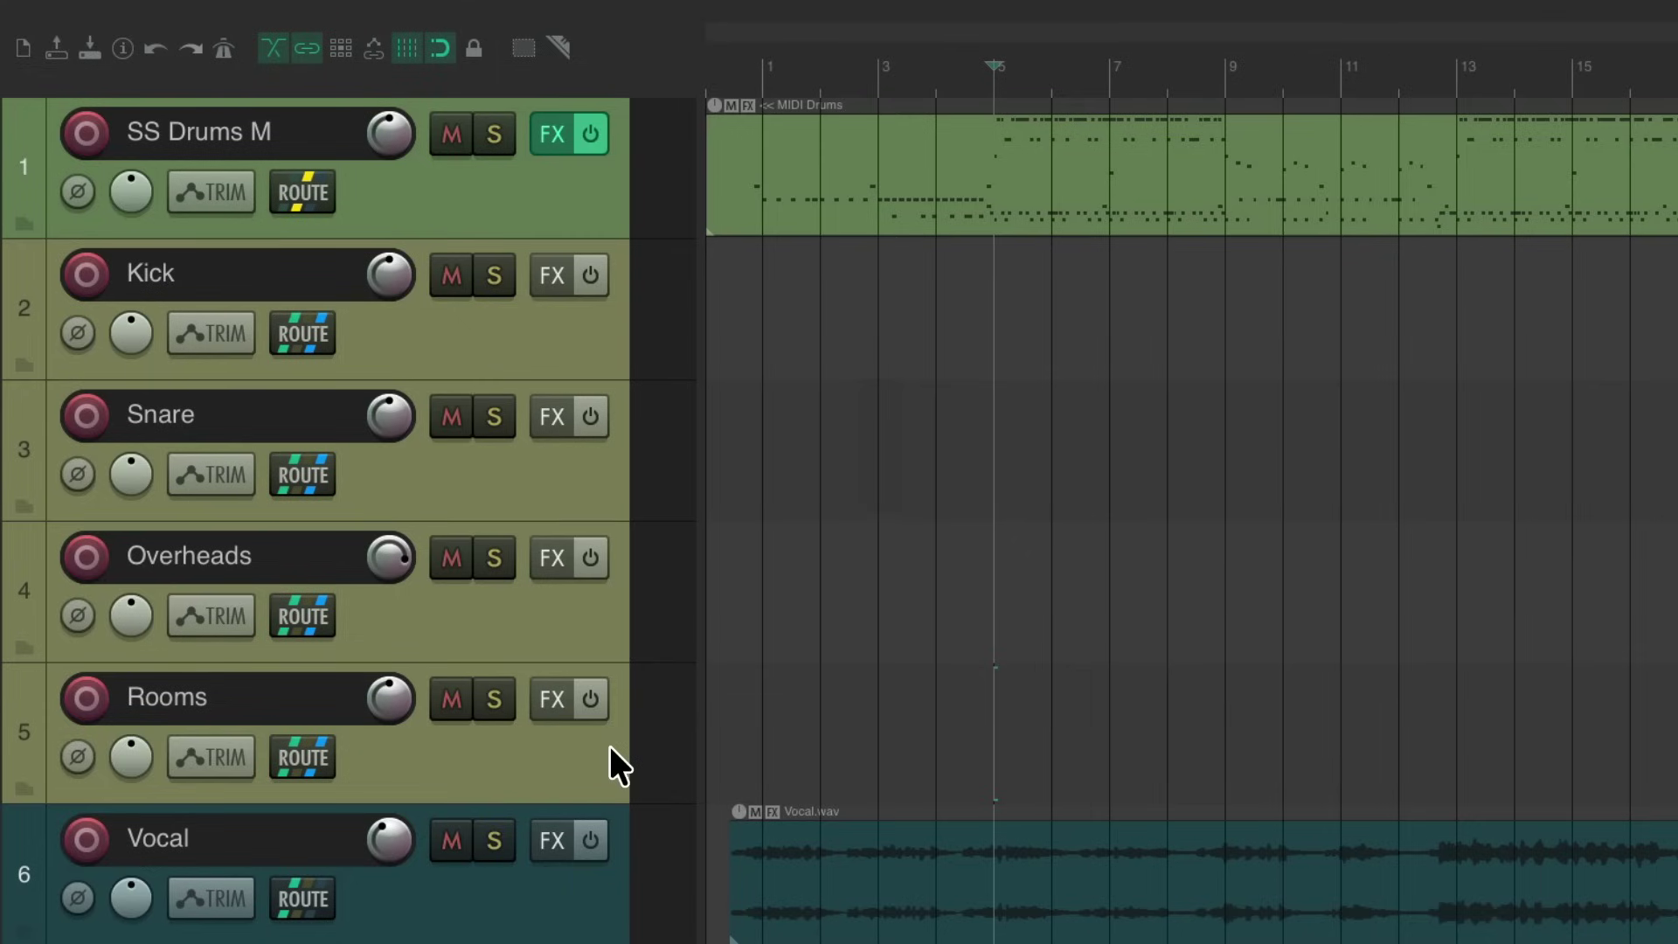
Load the Kick - SS FX chain on Kick and review its compressor and EQ
{"action": "left_click", "coordinate": [548, 271]}
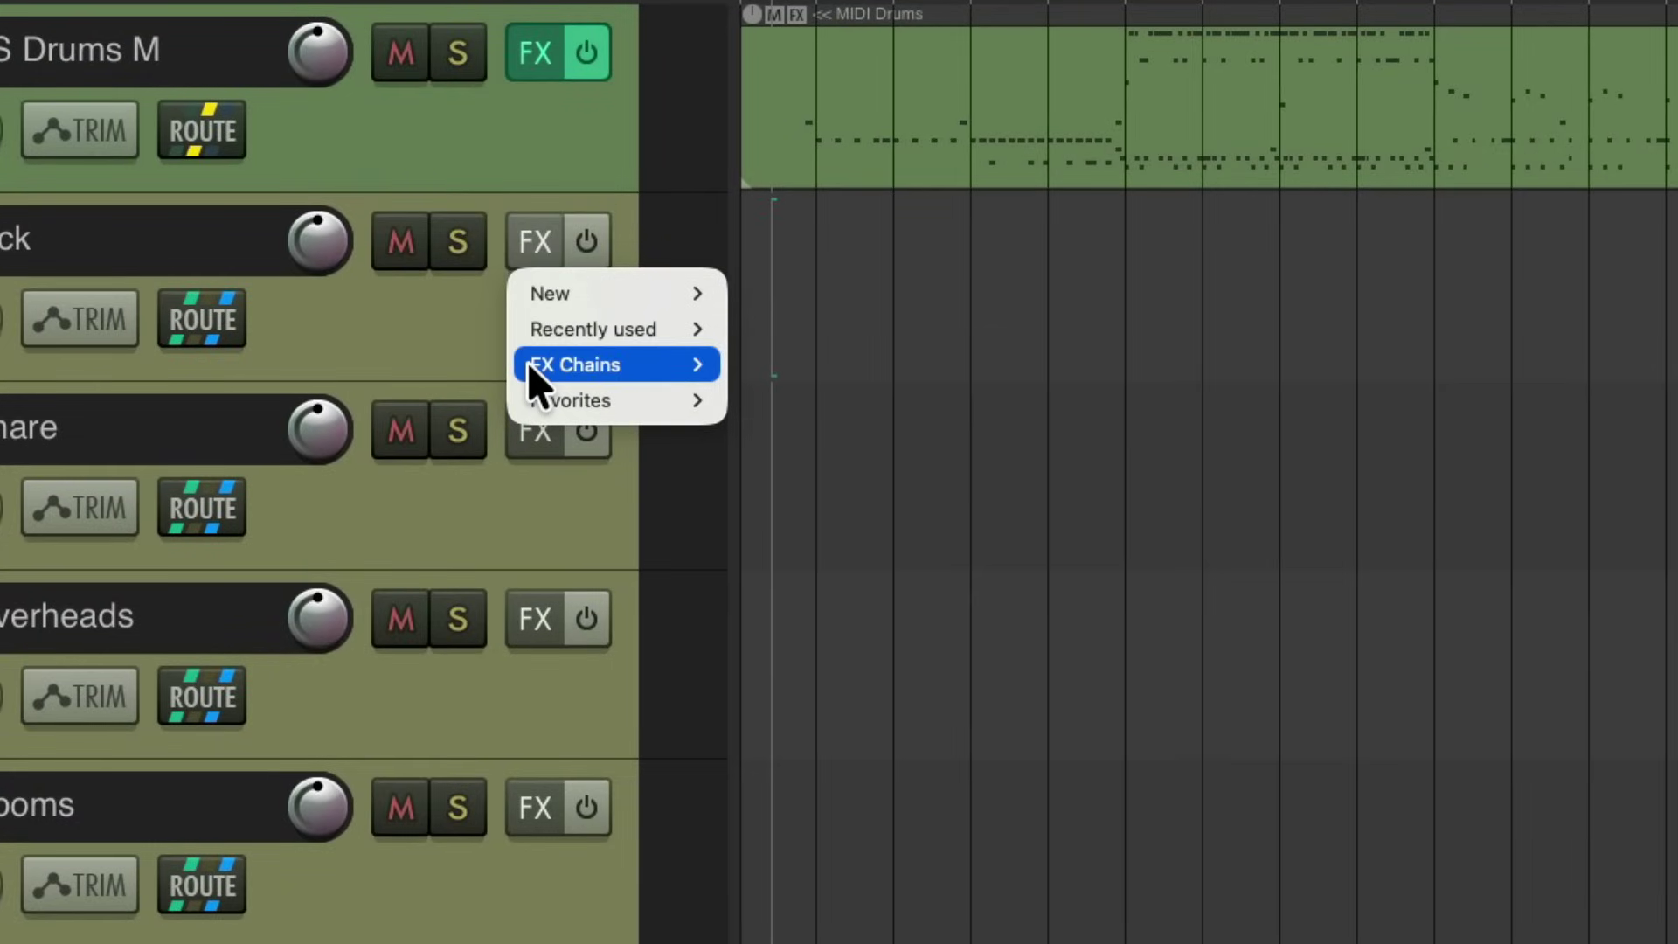
{"action": "mouse_move", "coordinate": [528, 363]}
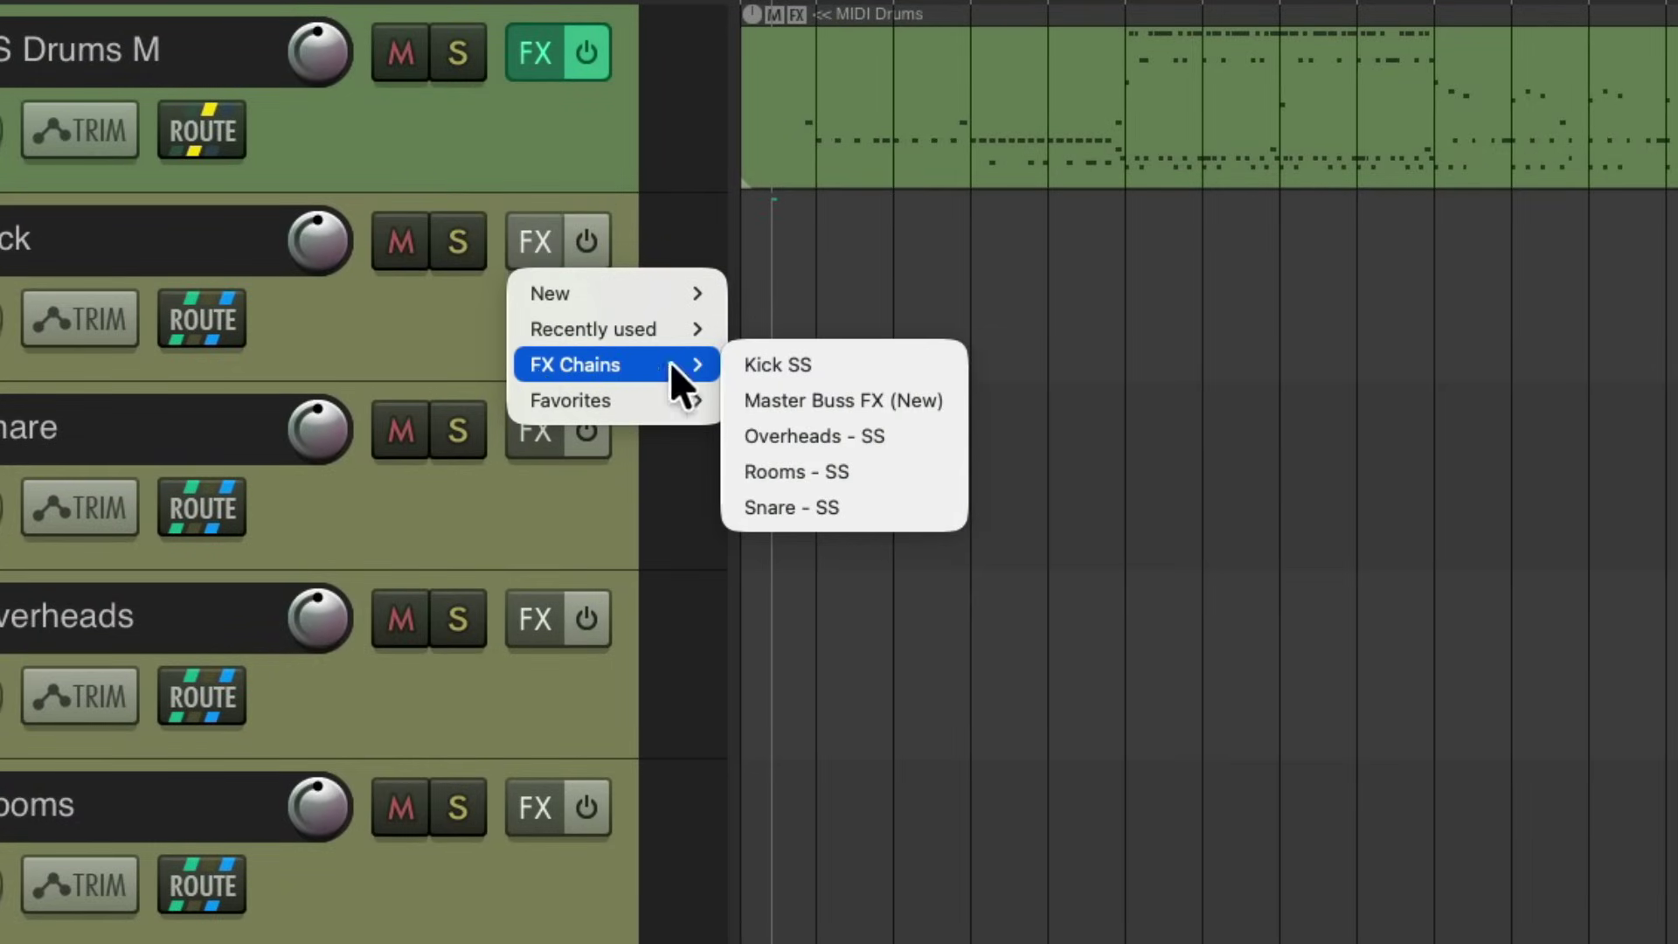
{"action": "left_click", "coordinate": [769, 364]}
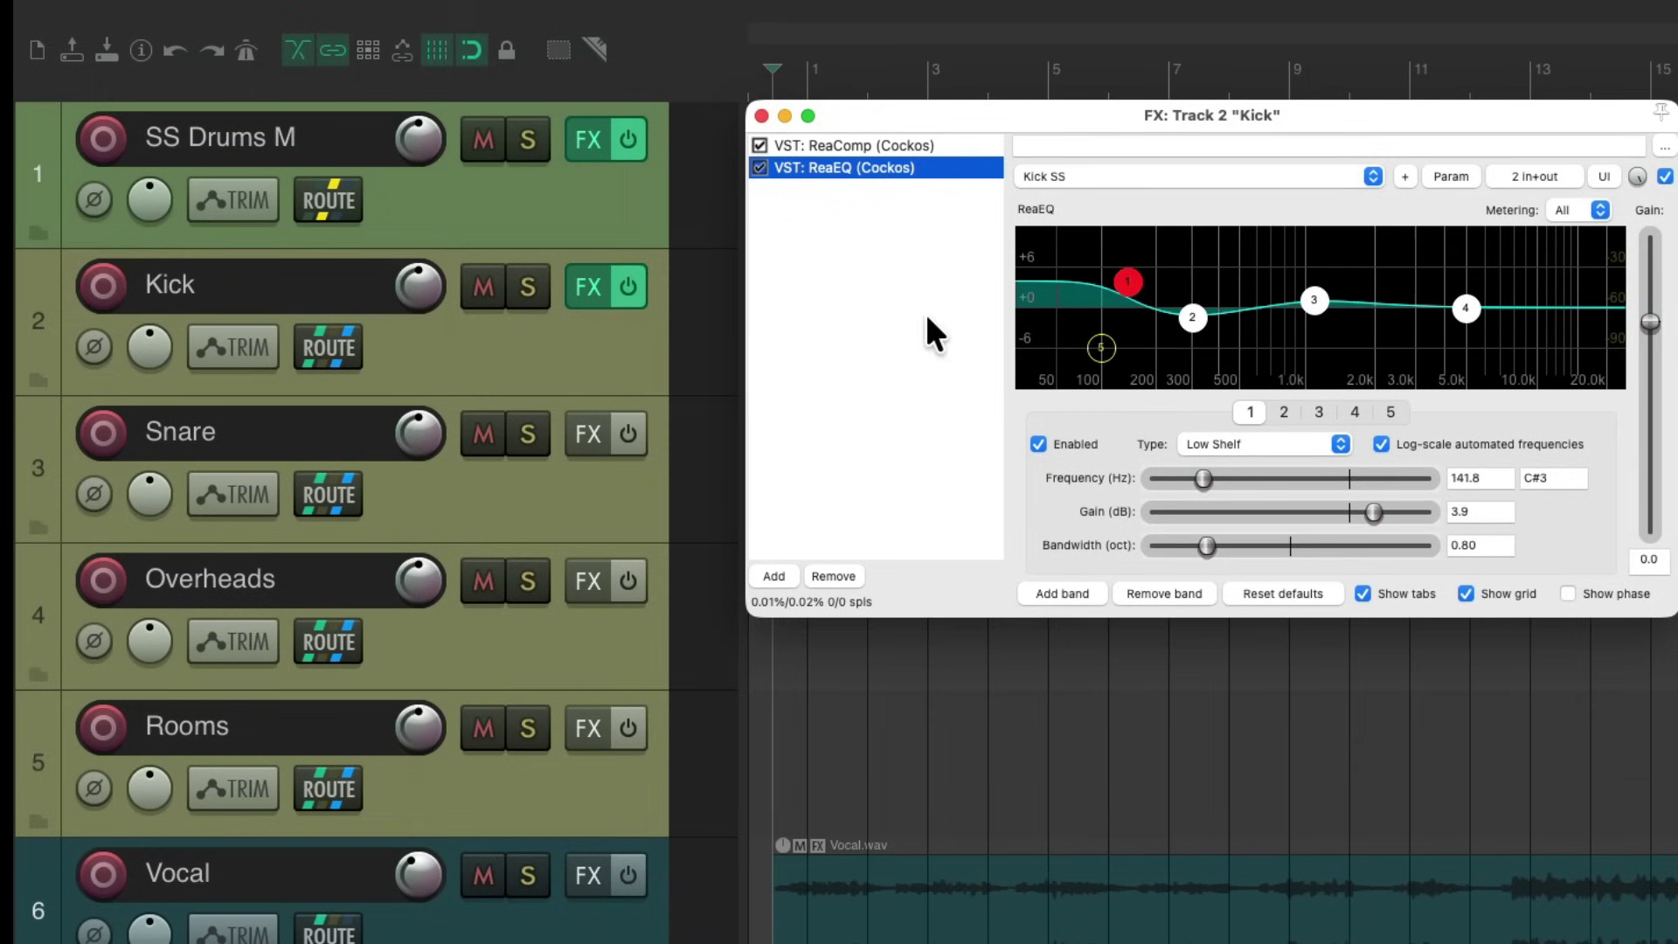
{"action": "left_click", "coordinate": [950, 149]}
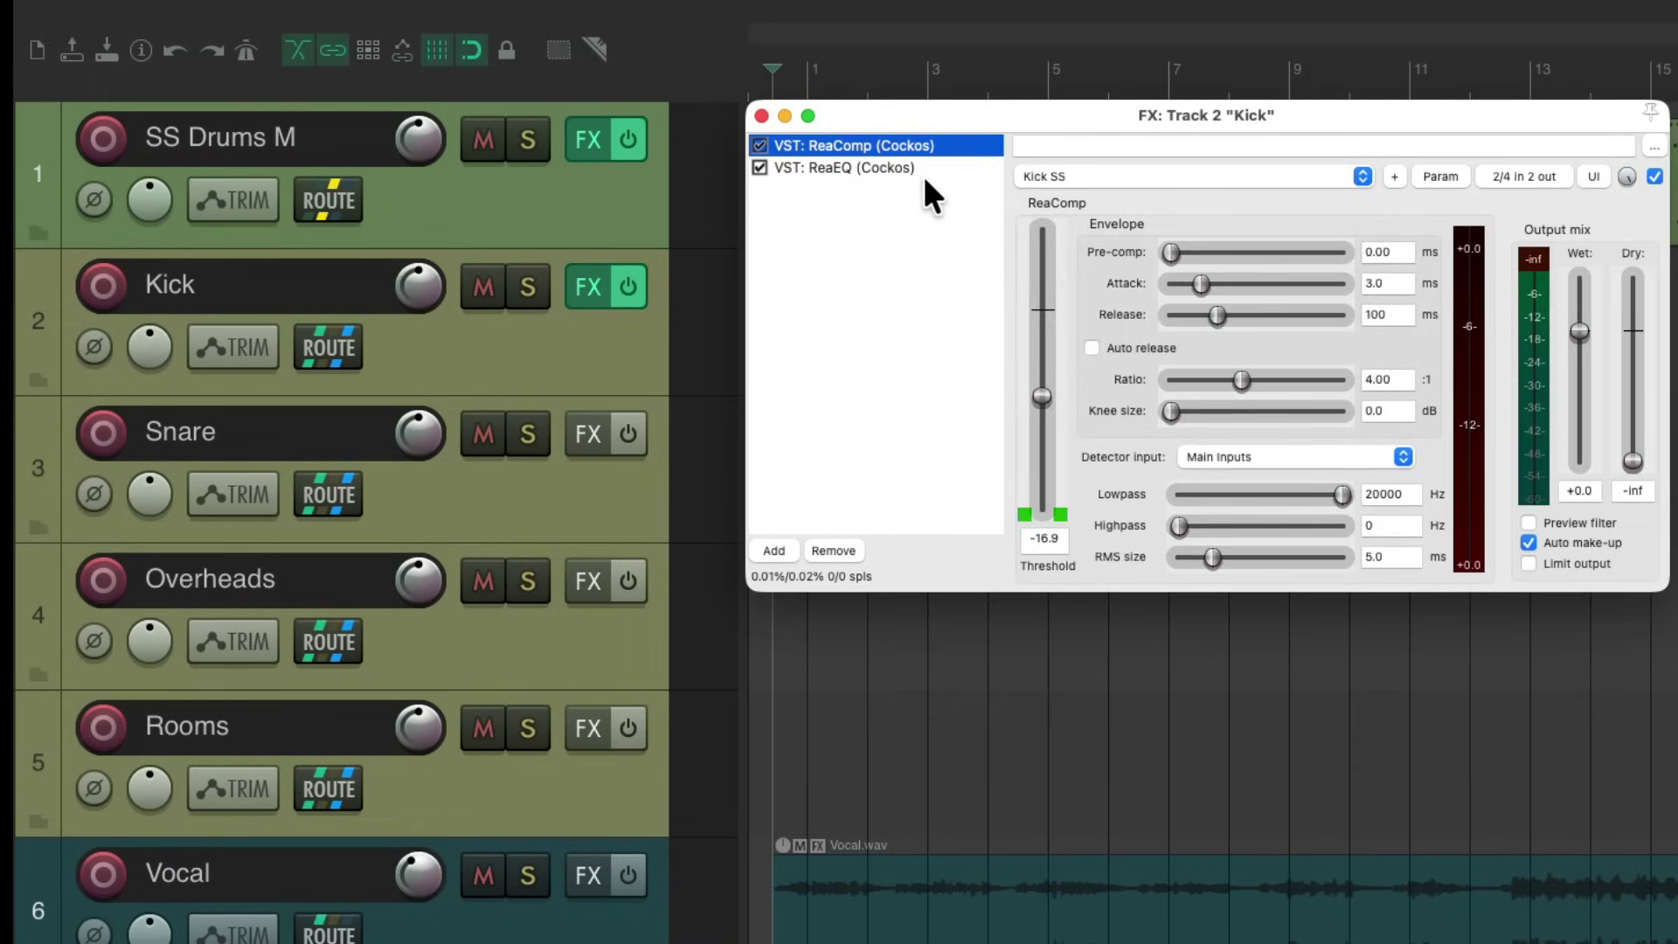
{"action": "left_click", "coordinate": [921, 172]}
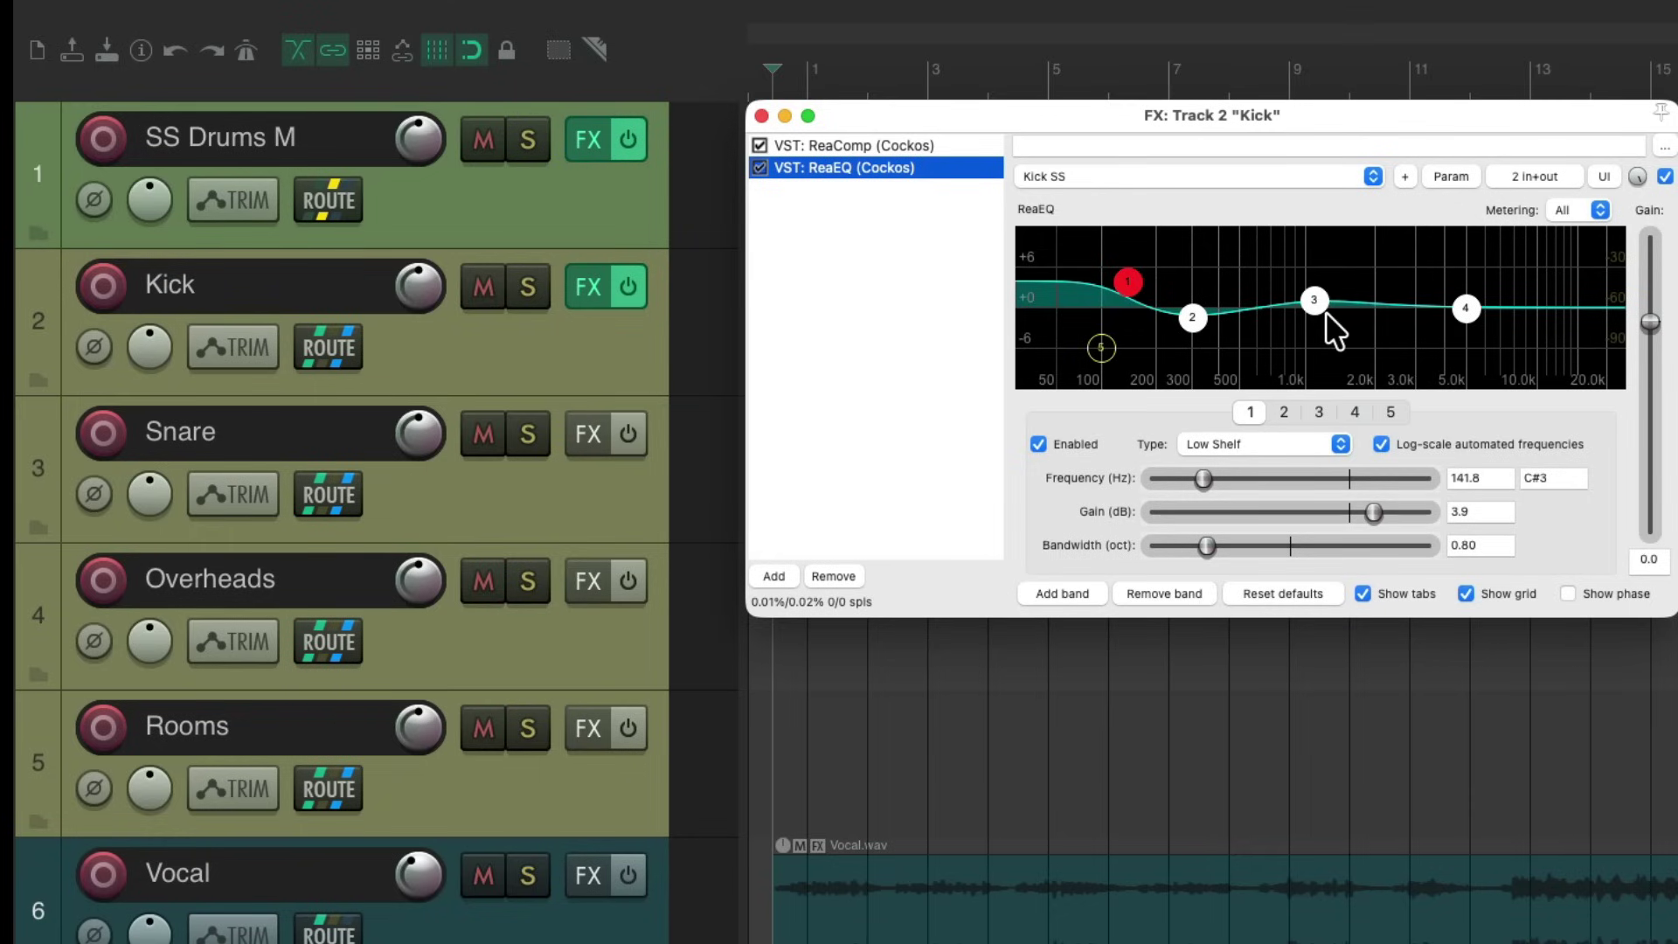
{"action": "left_click", "coordinate": [761, 116]}
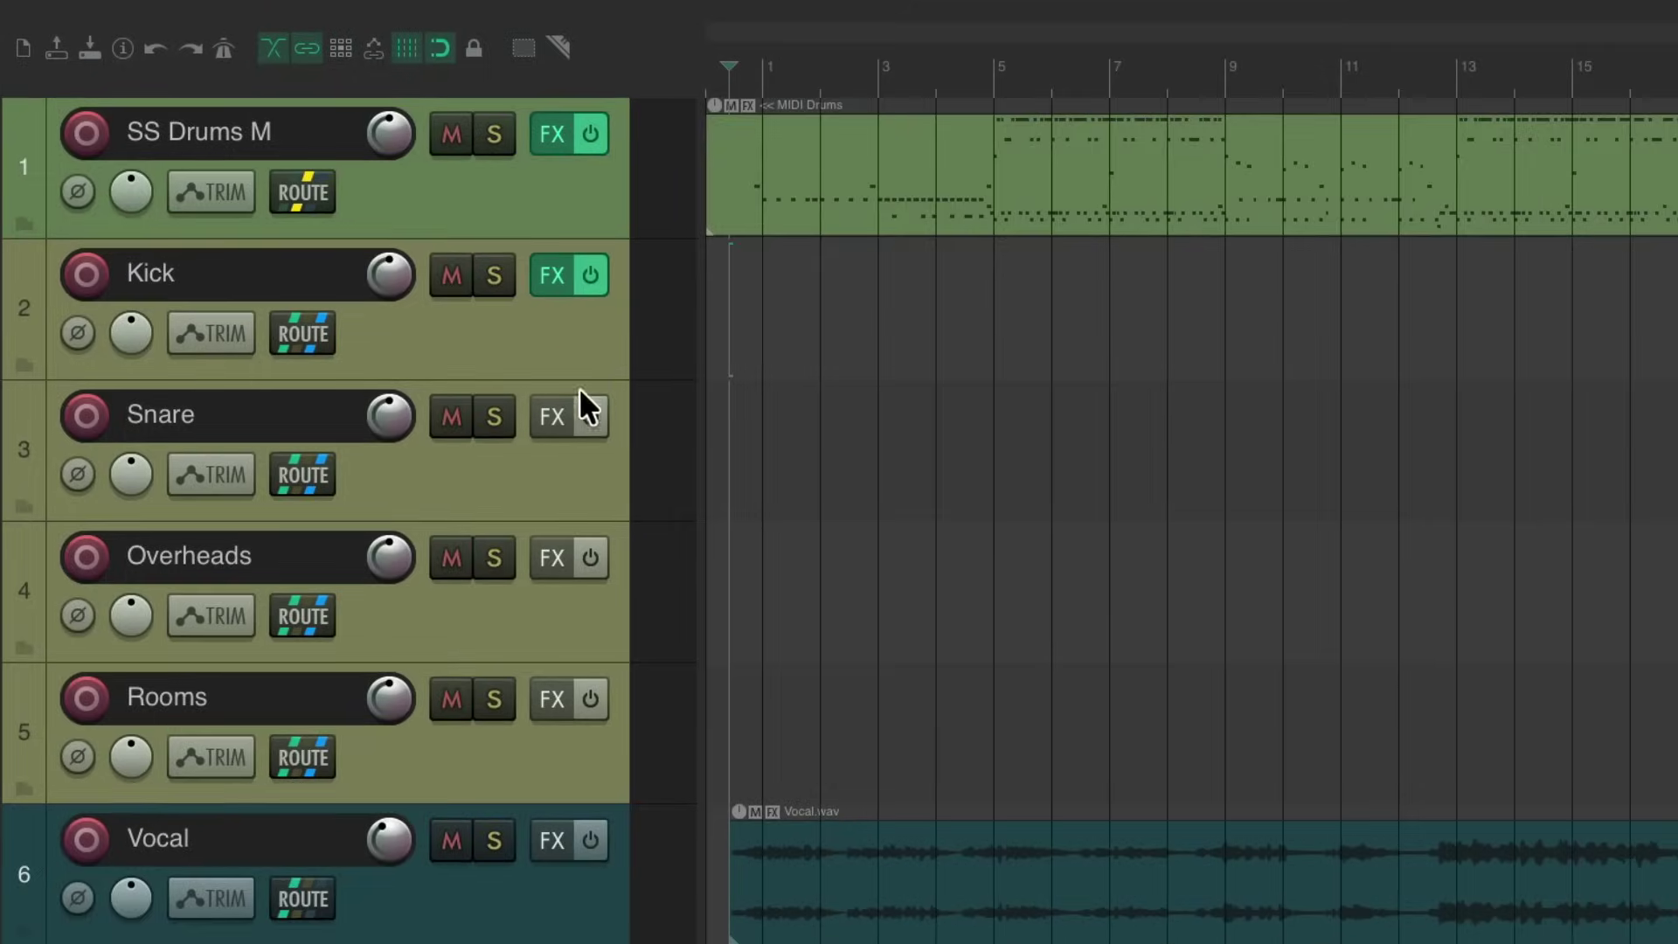
Load the Snare - SS FX chain on Snare and review its compressor and EQ
{"action": "right_click", "coordinate": [585, 434]}
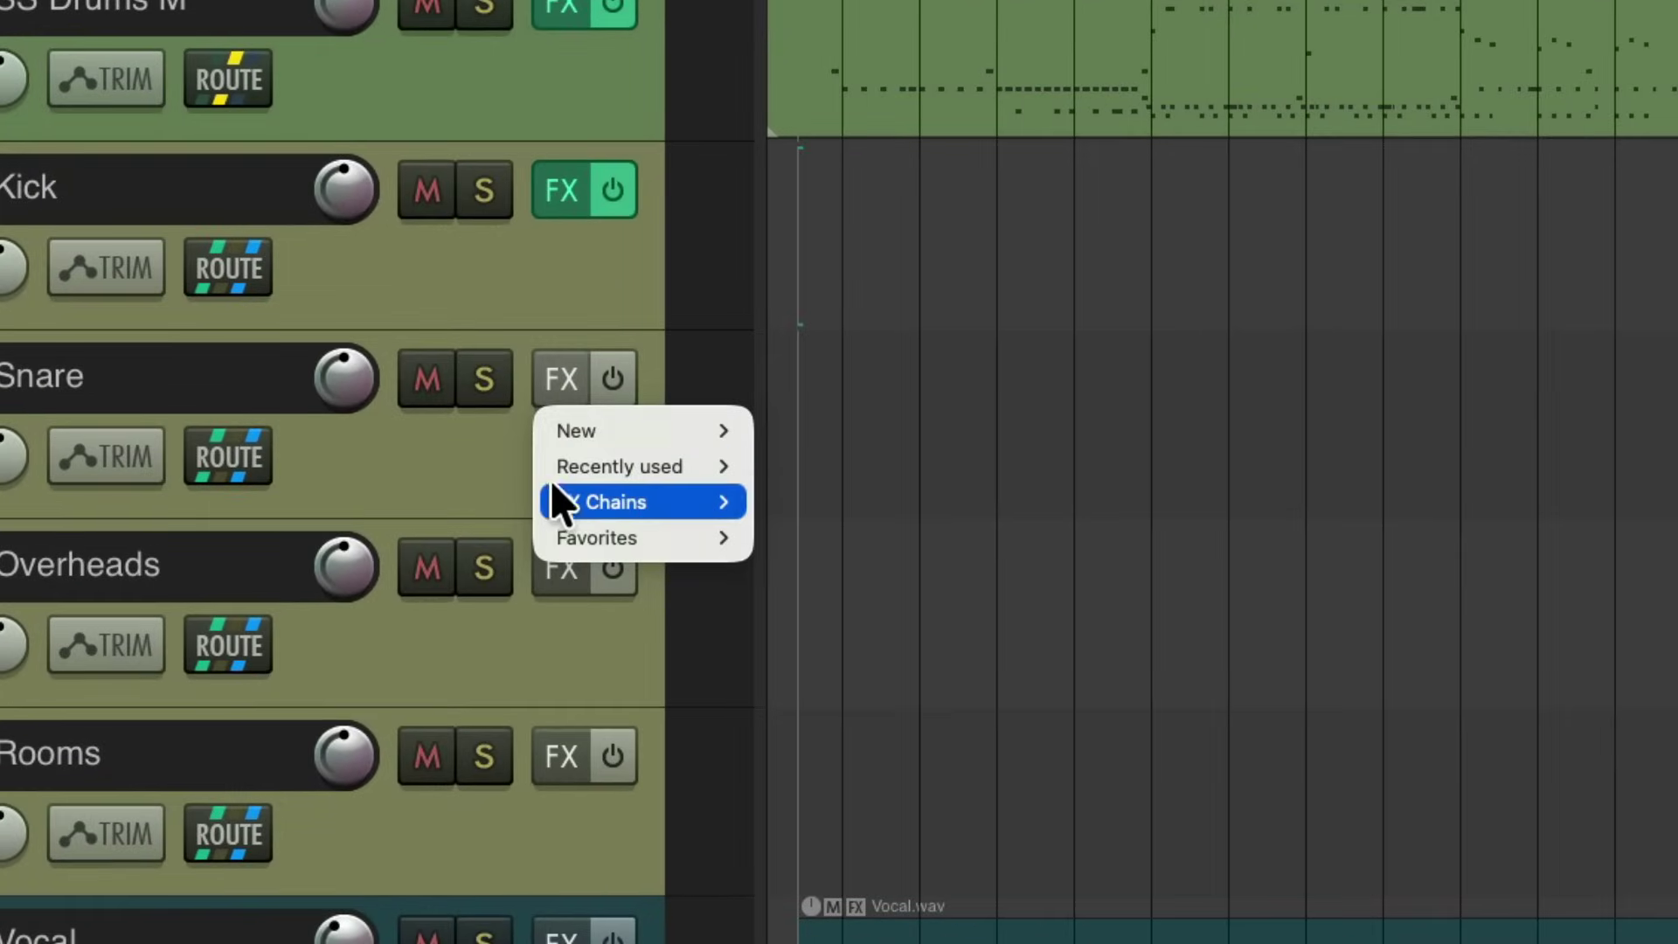
{"action": "mouse_move", "coordinate": [552, 503]}
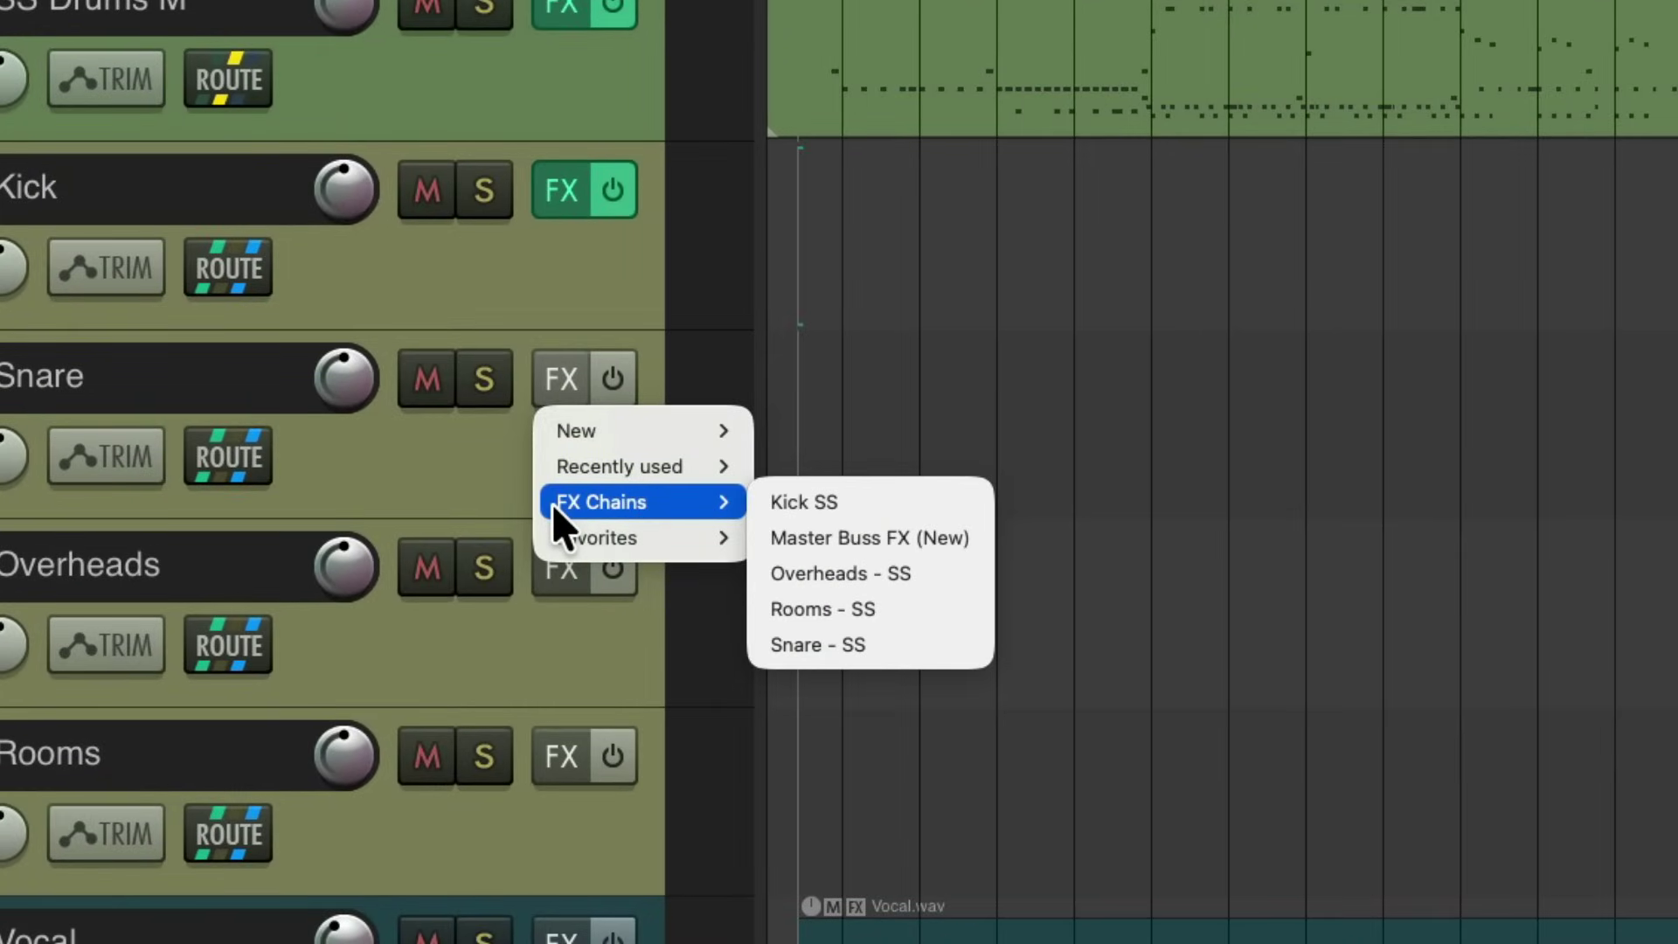
{"action": "left_click", "coordinate": [912, 640]}
{"action": "left_click", "coordinate": [961, 143]}
{"action": "left_click", "coordinate": [970, 166]}
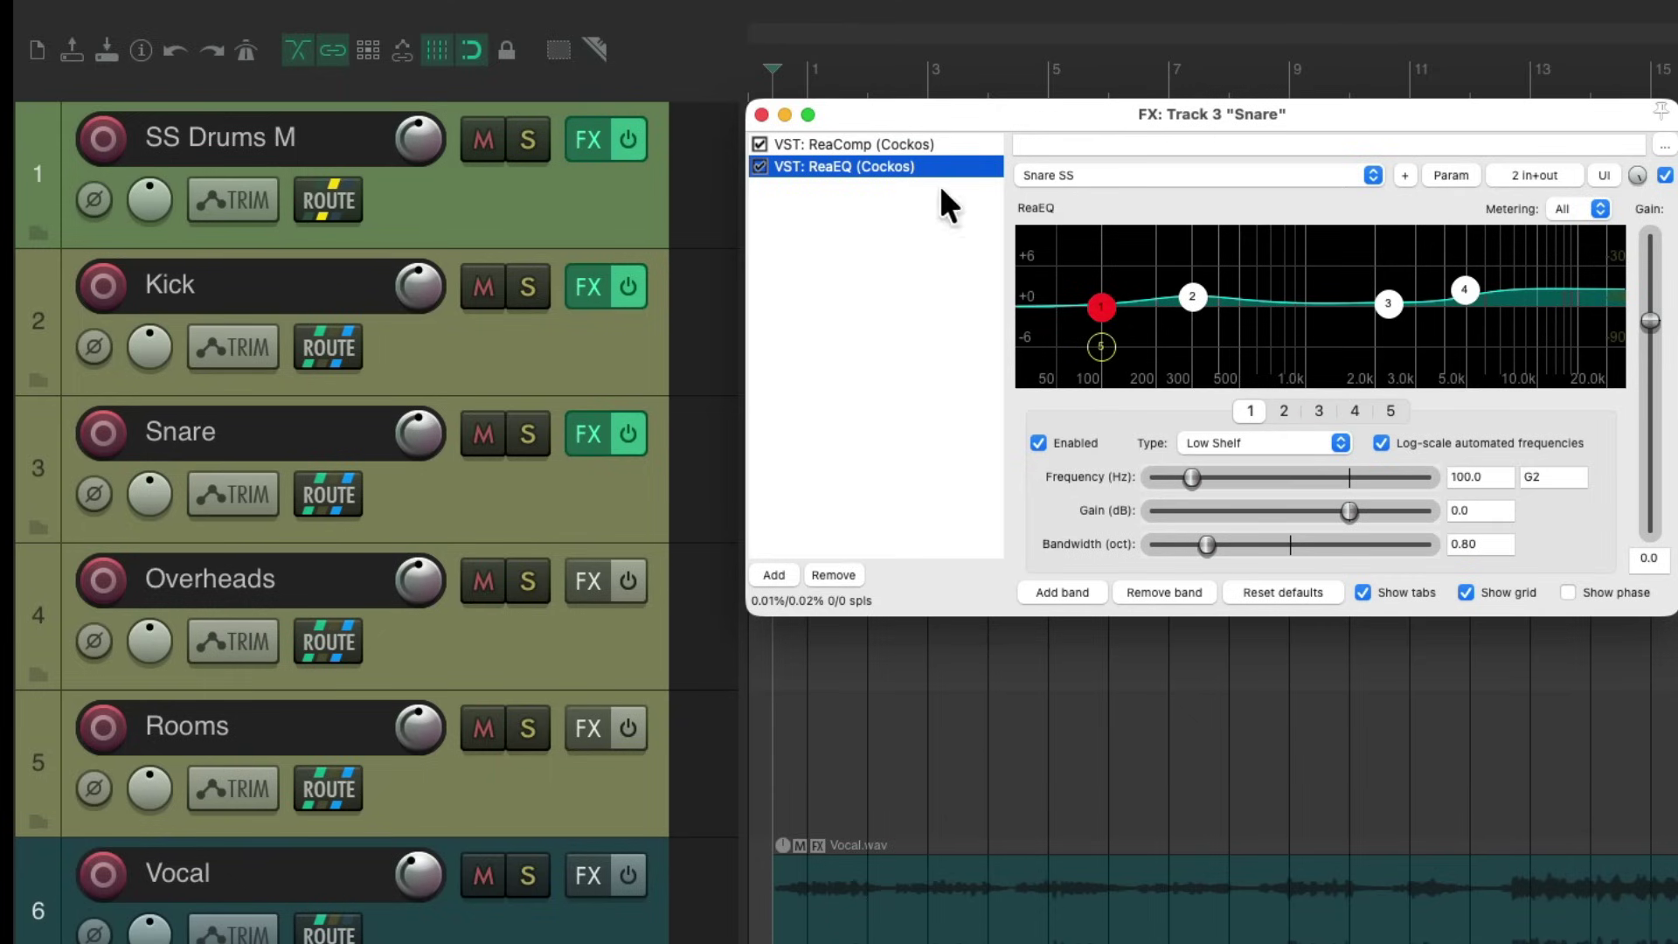
{"action": "left_click", "coordinate": [761, 114]}
Load the Overheads - SS FX chain on the Overheads track
{"action": "right_click", "coordinate": [588, 581]}
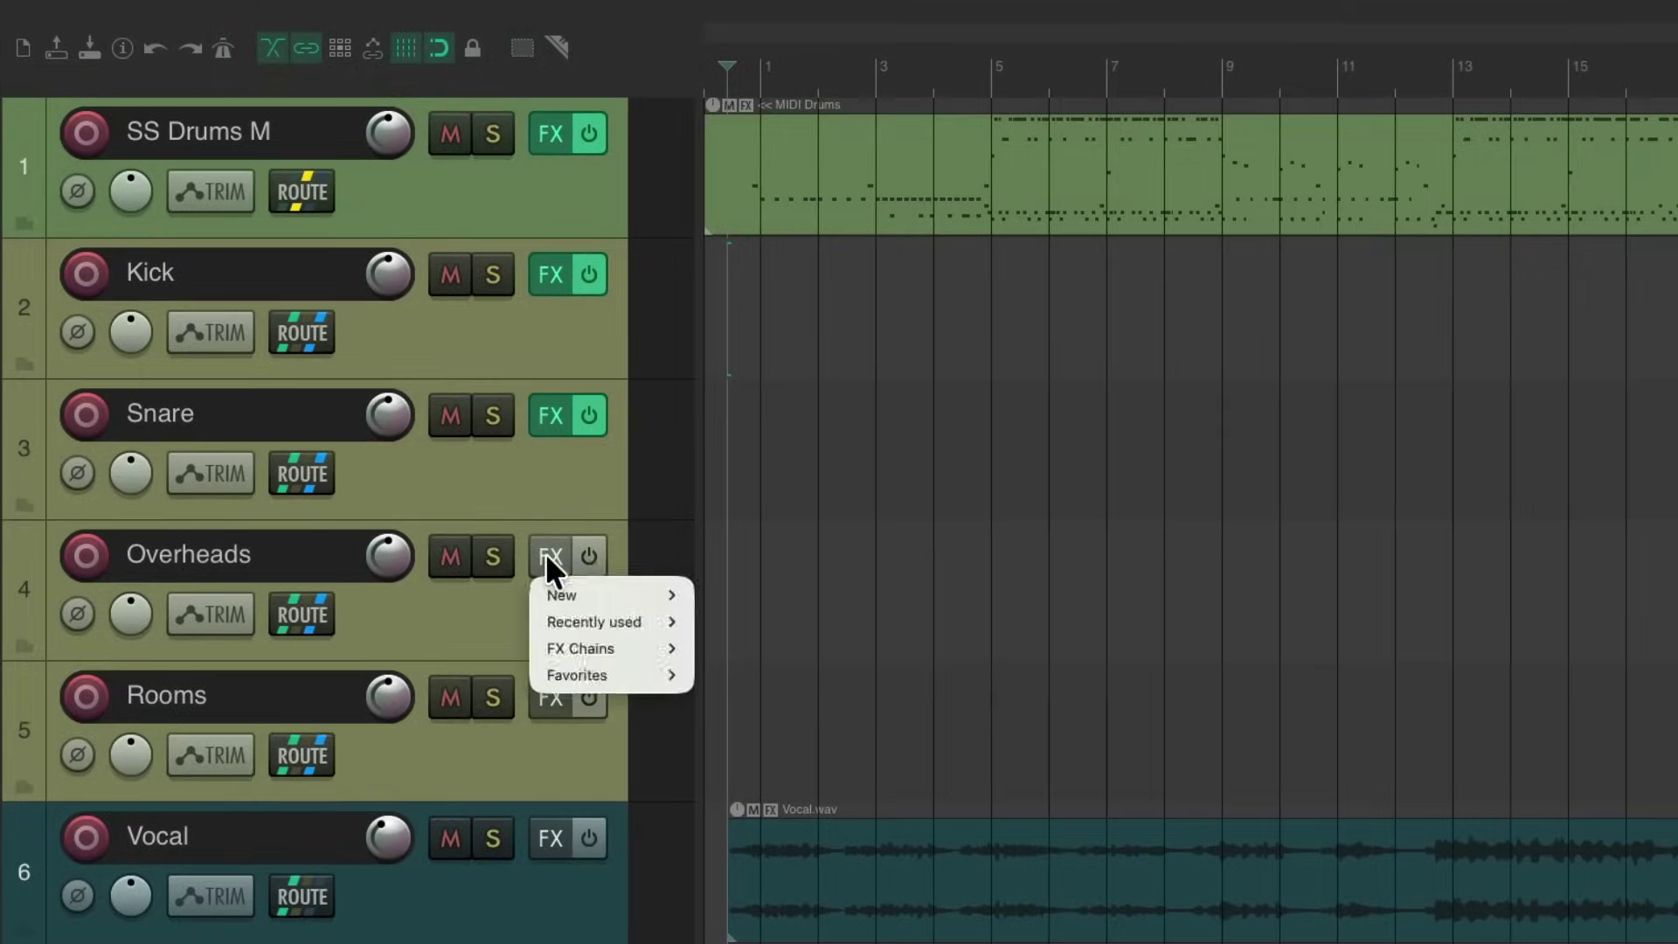
{"action": "mouse_move", "coordinate": [516, 649]}
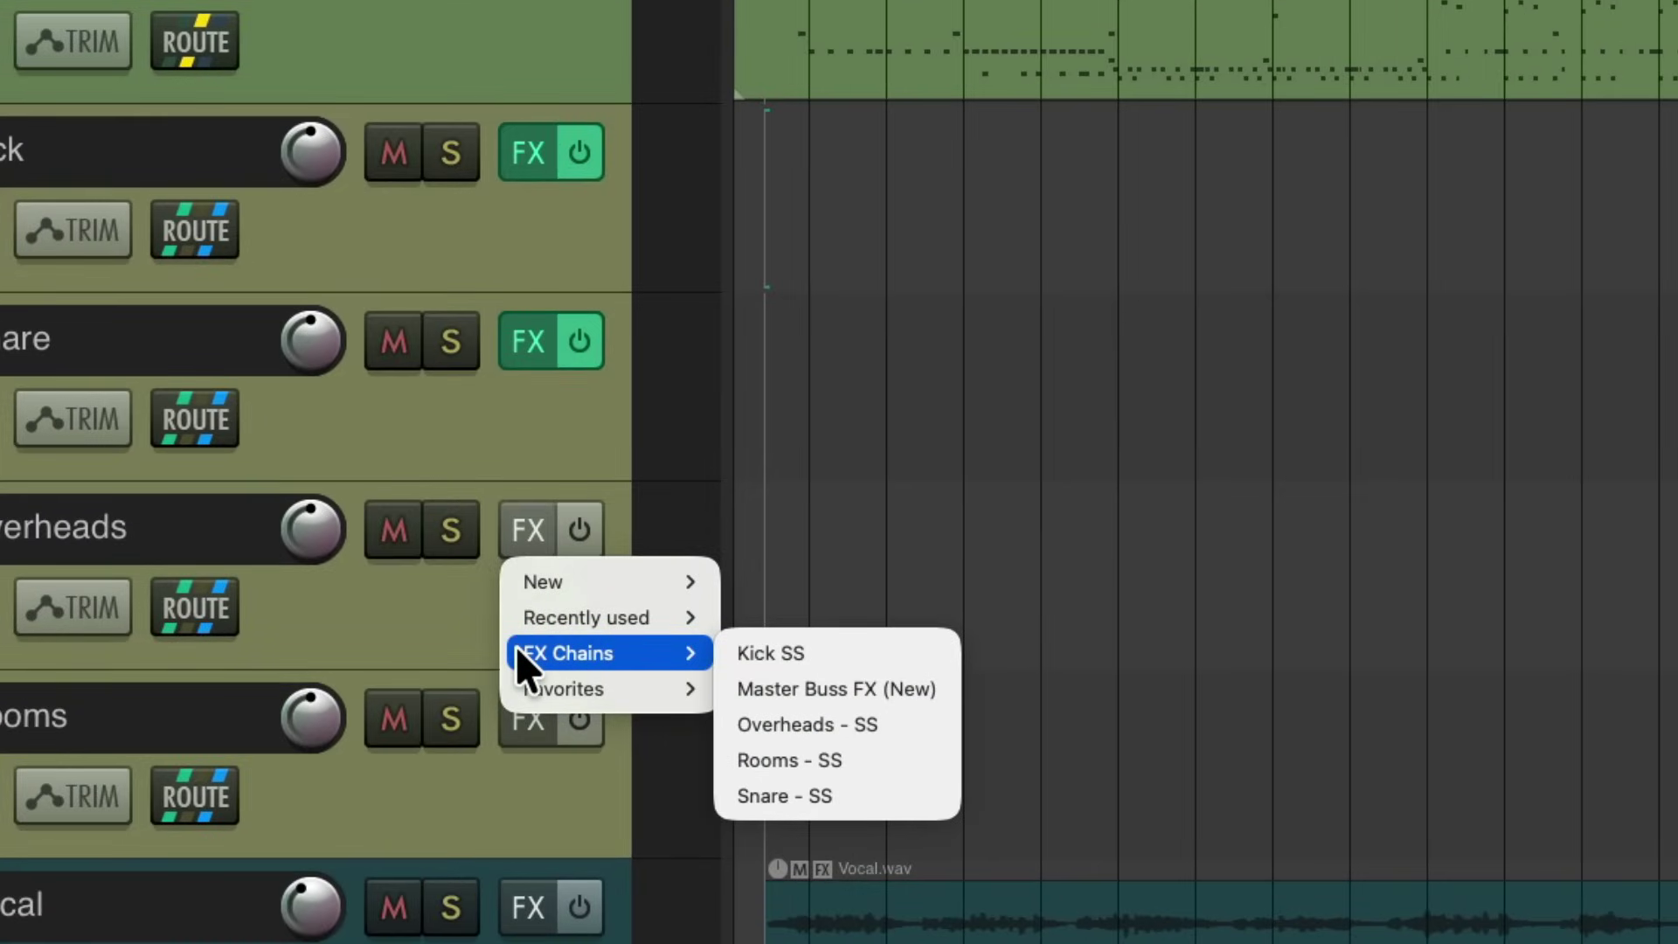
{"action": "left_click", "coordinate": [915, 725]}
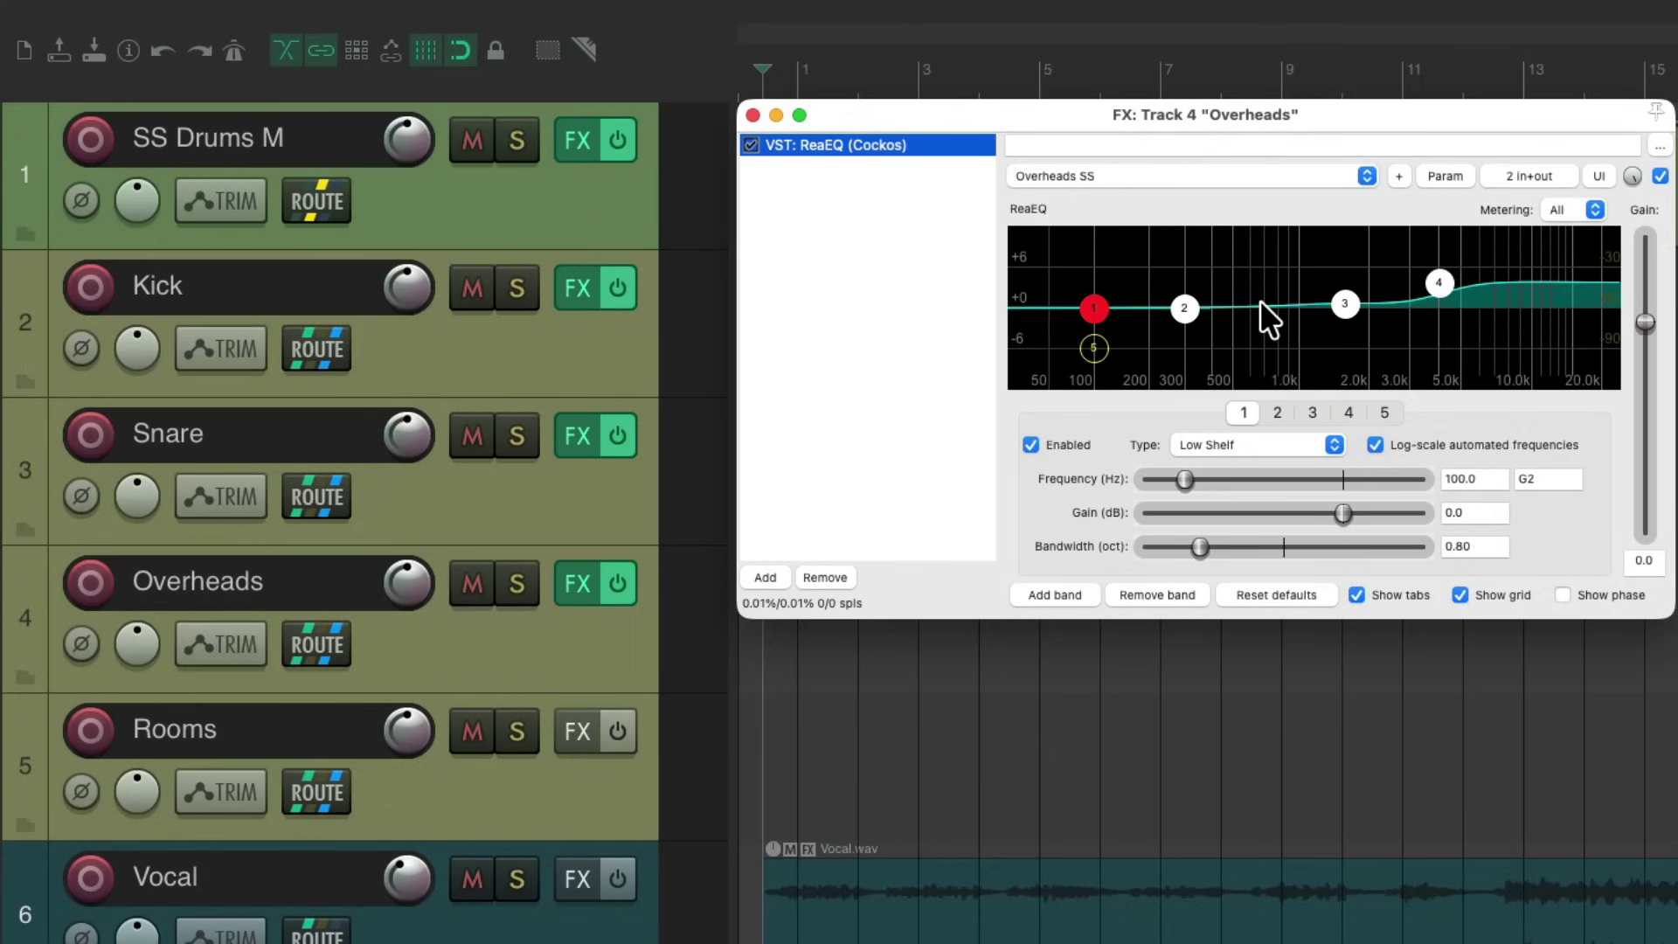
{"action": "key", "text": "Escape"}
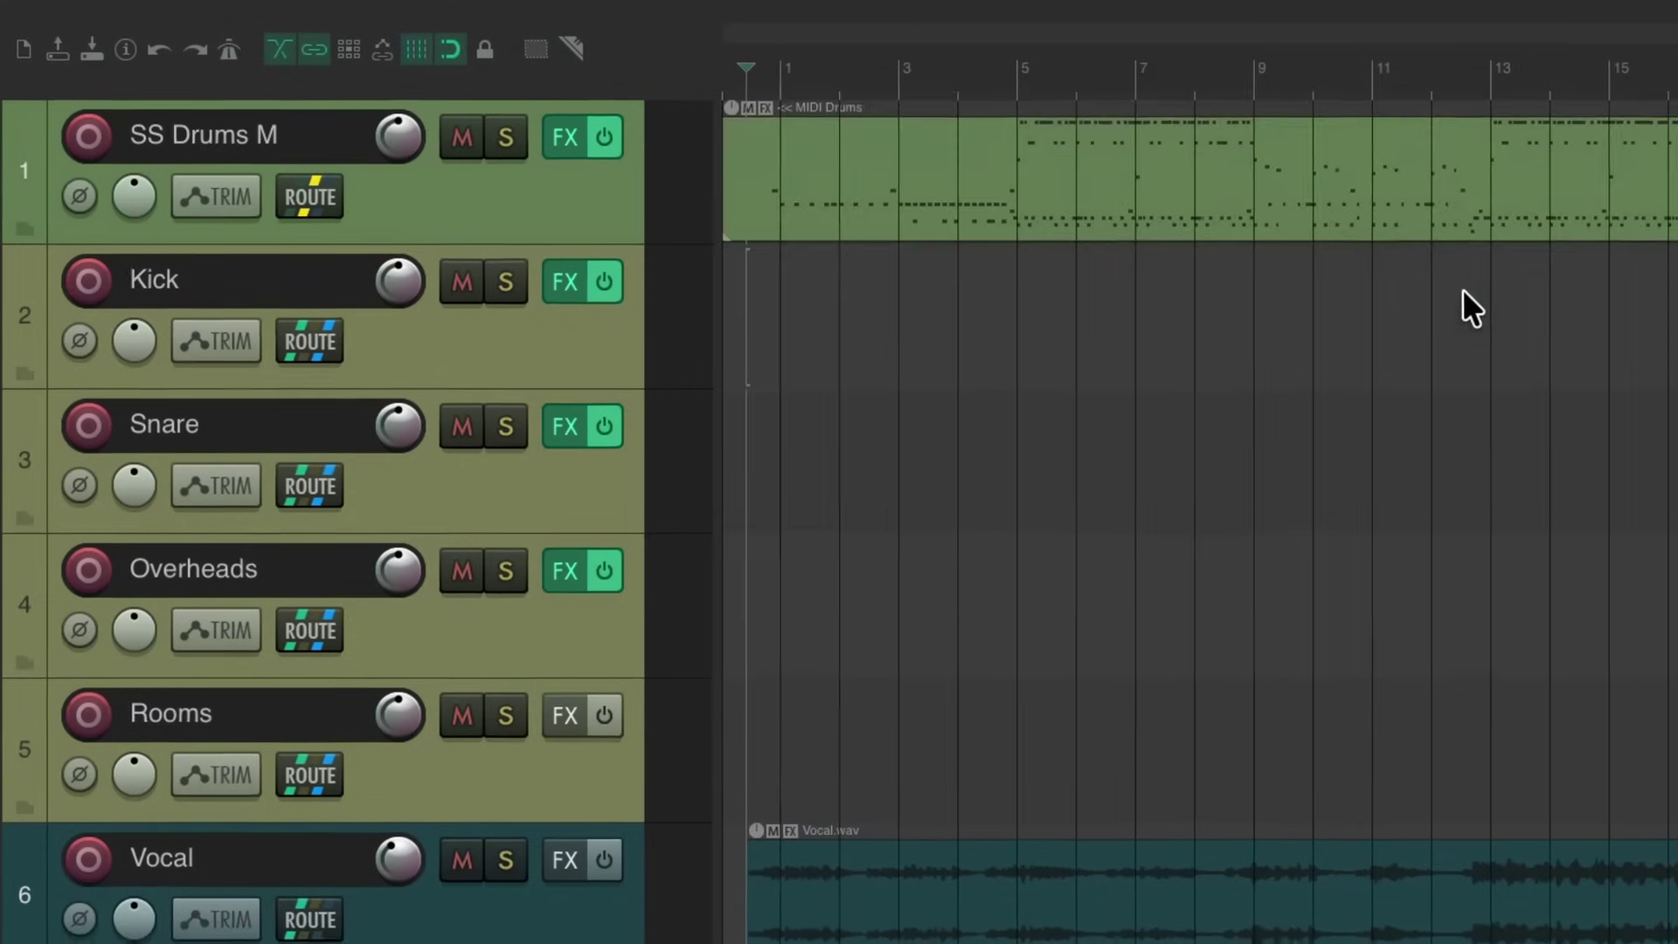
Load the Rooms - SS FX chain on the Rooms track
{"action": "right_click", "coordinate": [566, 696]}
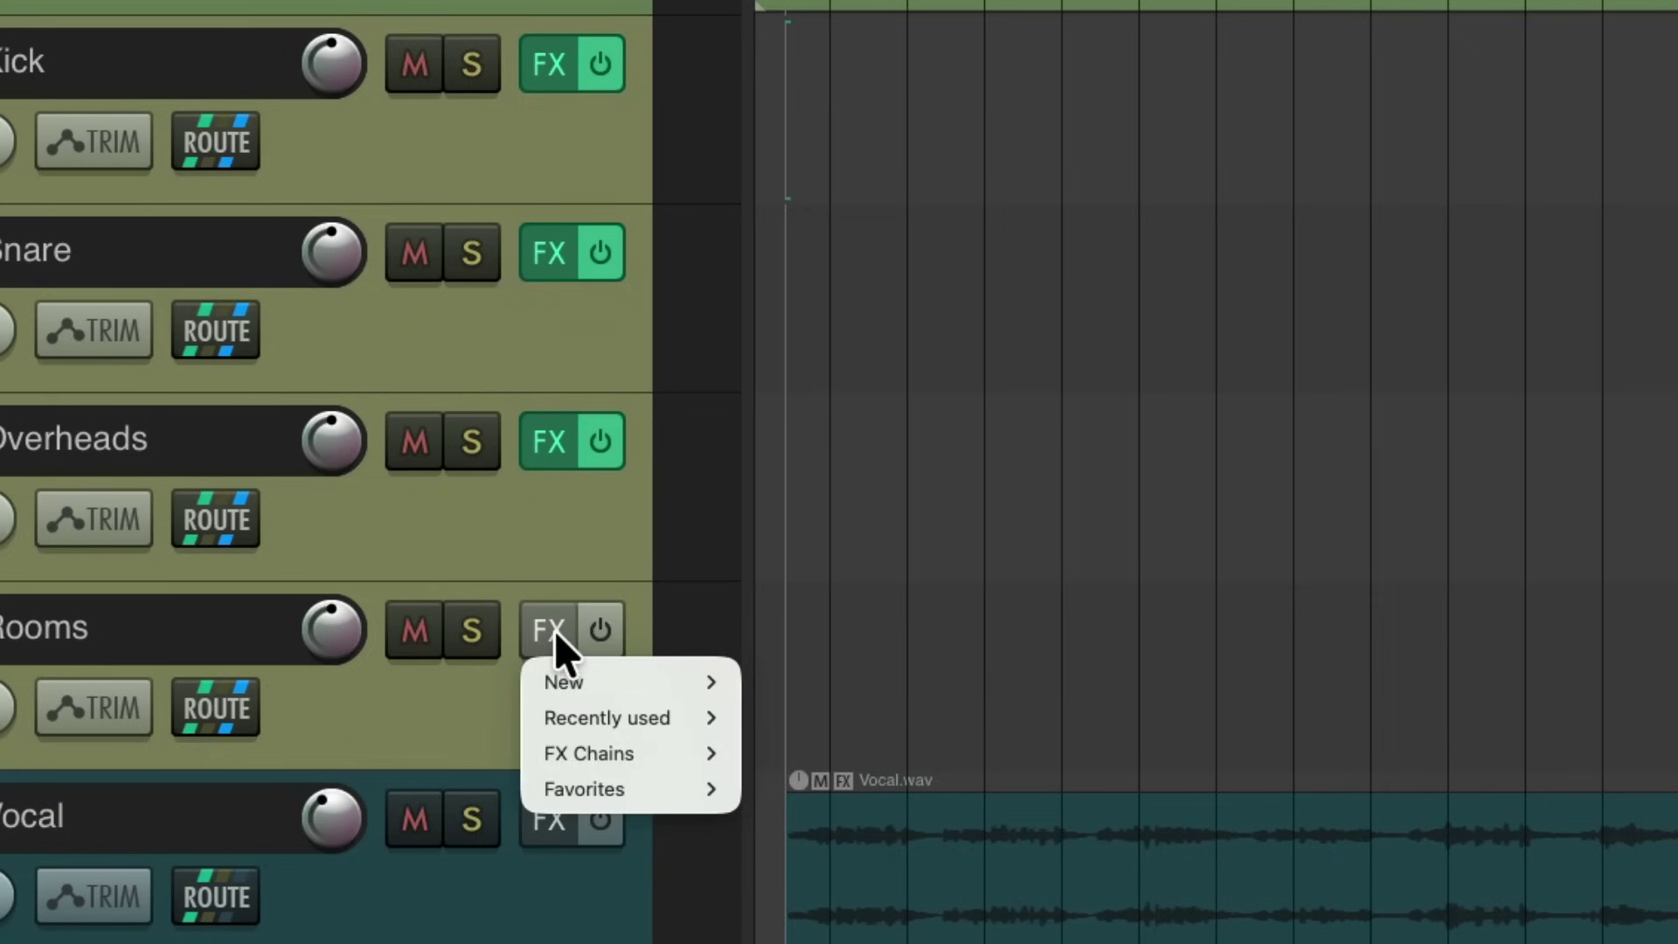
{"action": "mouse_move", "coordinate": [550, 793]}
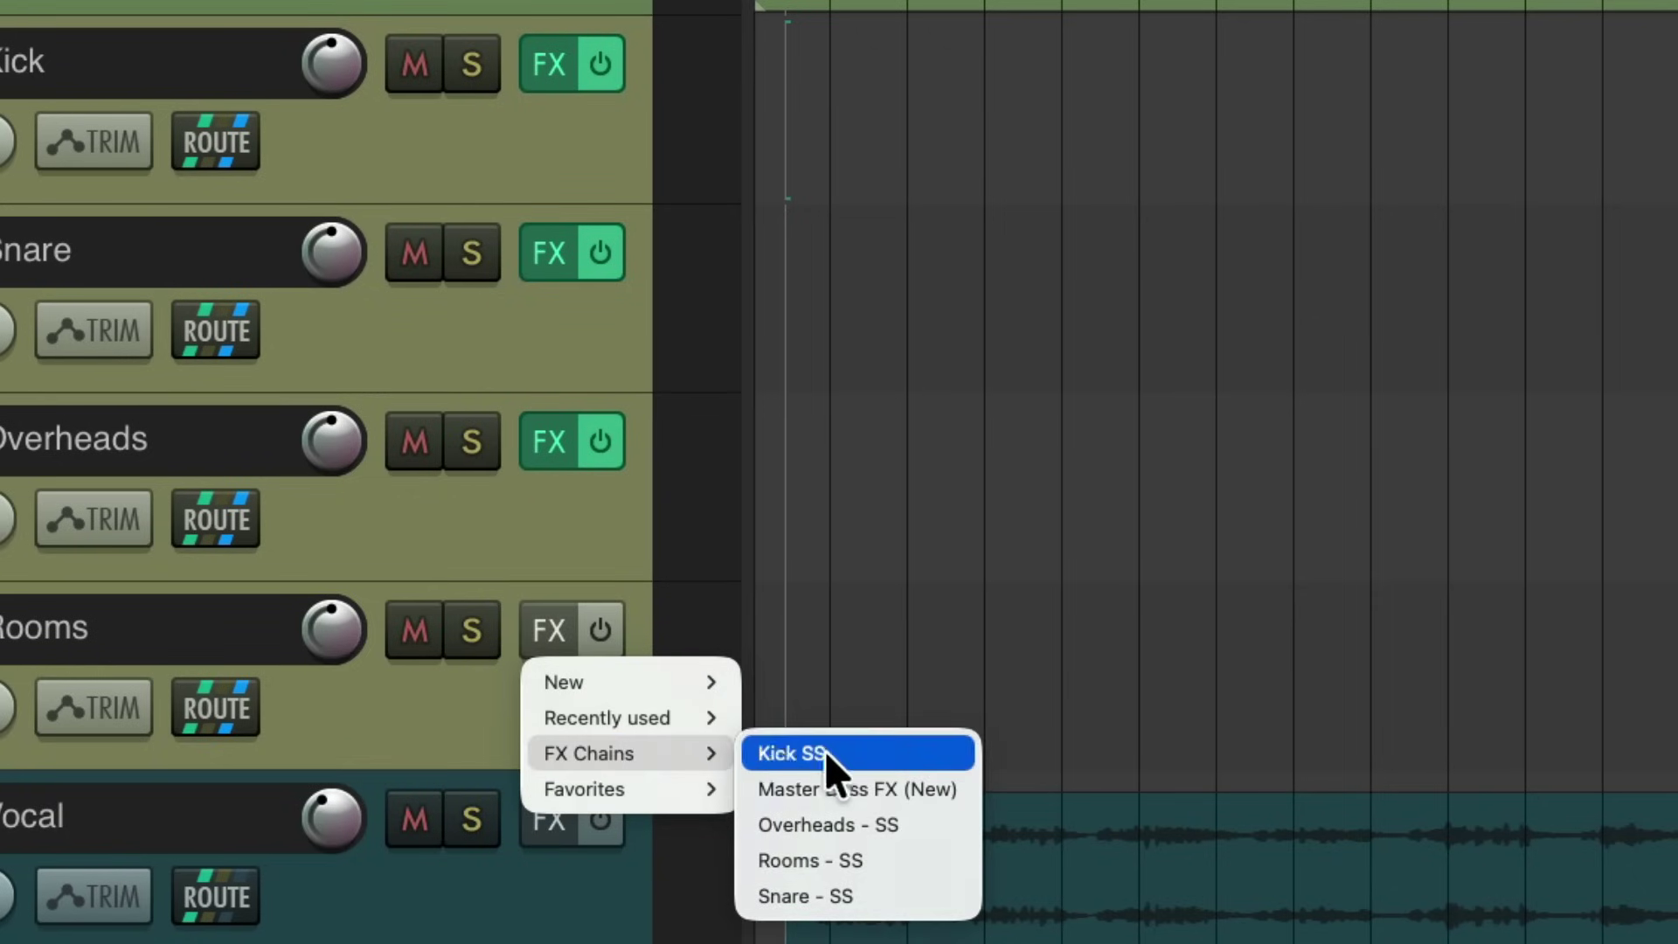
{"action": "left_click", "coordinate": [913, 848]}
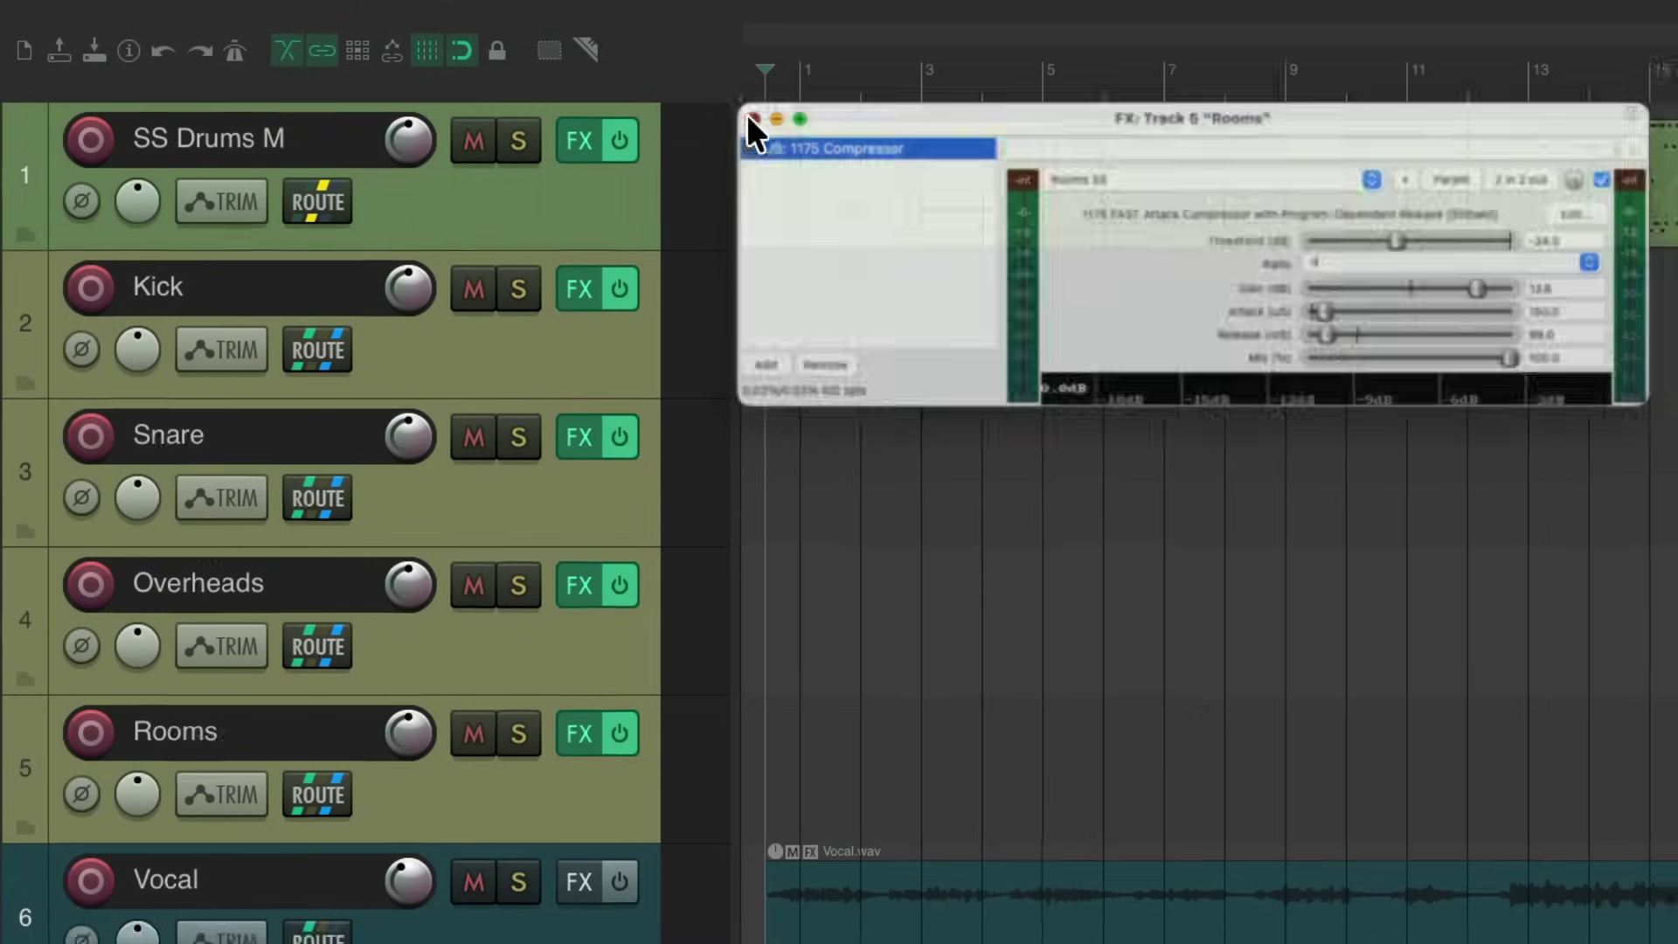
{"action": "left_click", "coordinate": [760, 118]}
During playback, lower Kick to -2.70, Snare -3.28, Overheads -3.43 and Rooms -2.85 dB
{"action": "key", "text": "space"}
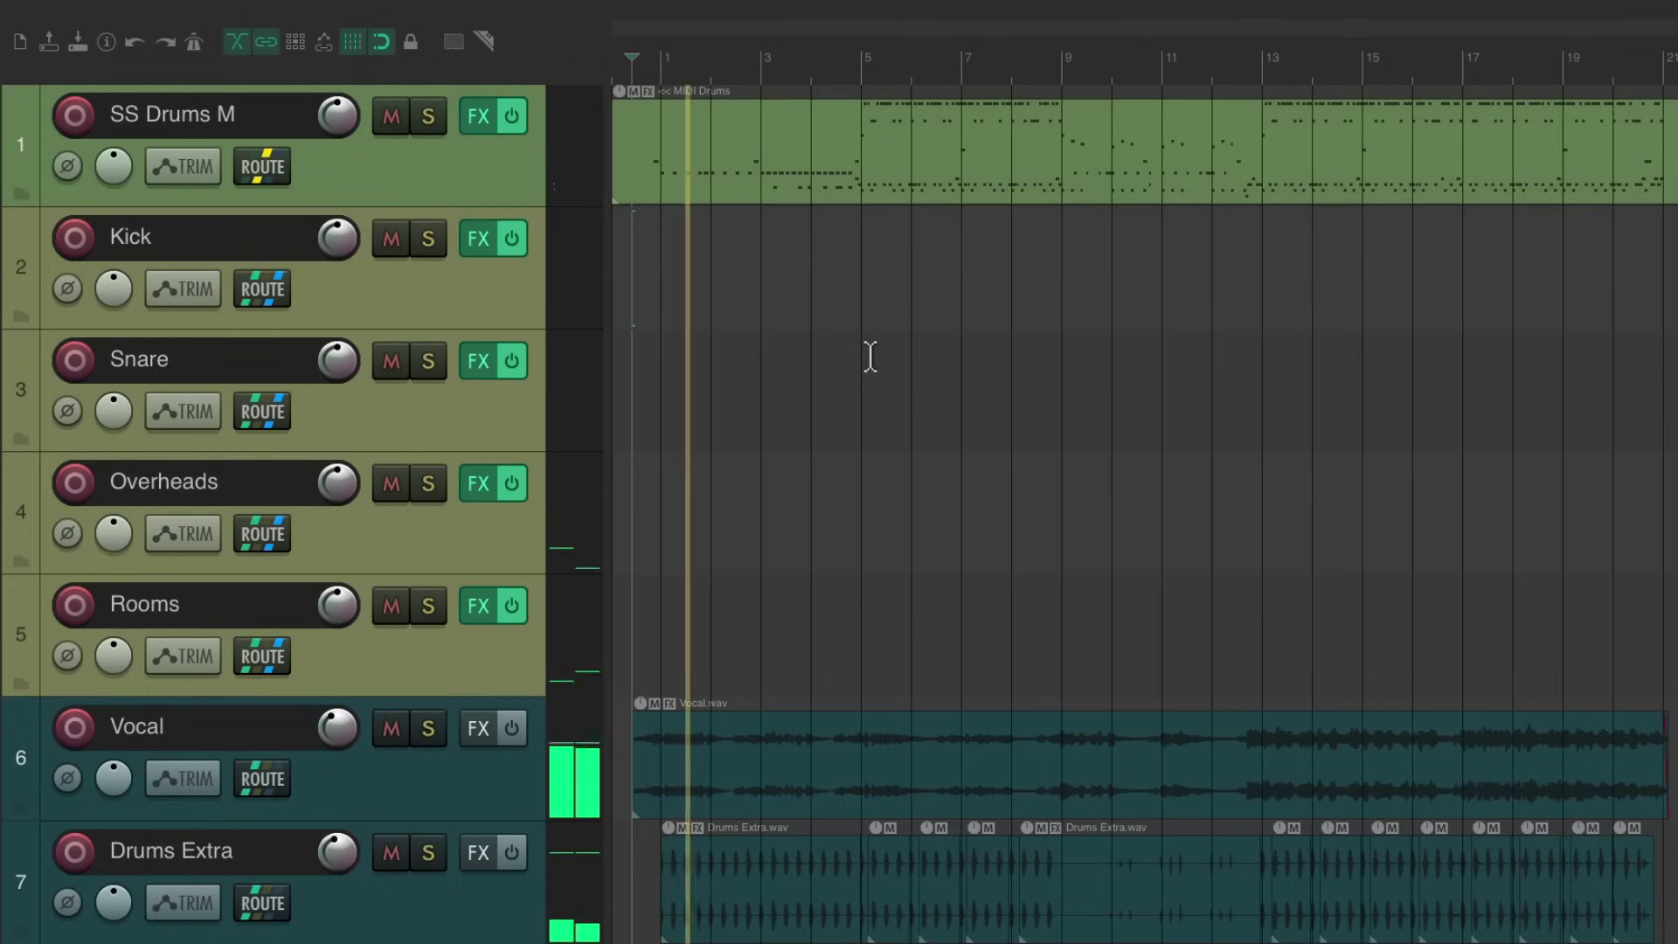
{"action": "key", "text": "ctrl+m"}
{"action": "left_click_drag", "start_coordinate": [660, 583], "coordinate": [678, 609]}
{"action": "left_click_drag", "start_coordinate": [799, 572], "coordinate": [795, 592]}
{"action": "left_click_drag", "start_coordinate": [918, 566], "coordinate": [916, 583]}
{"action": "left_click_drag", "start_coordinate": [1049, 570], "coordinate": [1047, 585]}
{"action": "left_click_drag", "start_coordinate": [790, 576], "coordinate": [785, 579]}
{"action": "left_click_drag", "start_coordinate": [907, 560], "coordinate": [916, 573]}
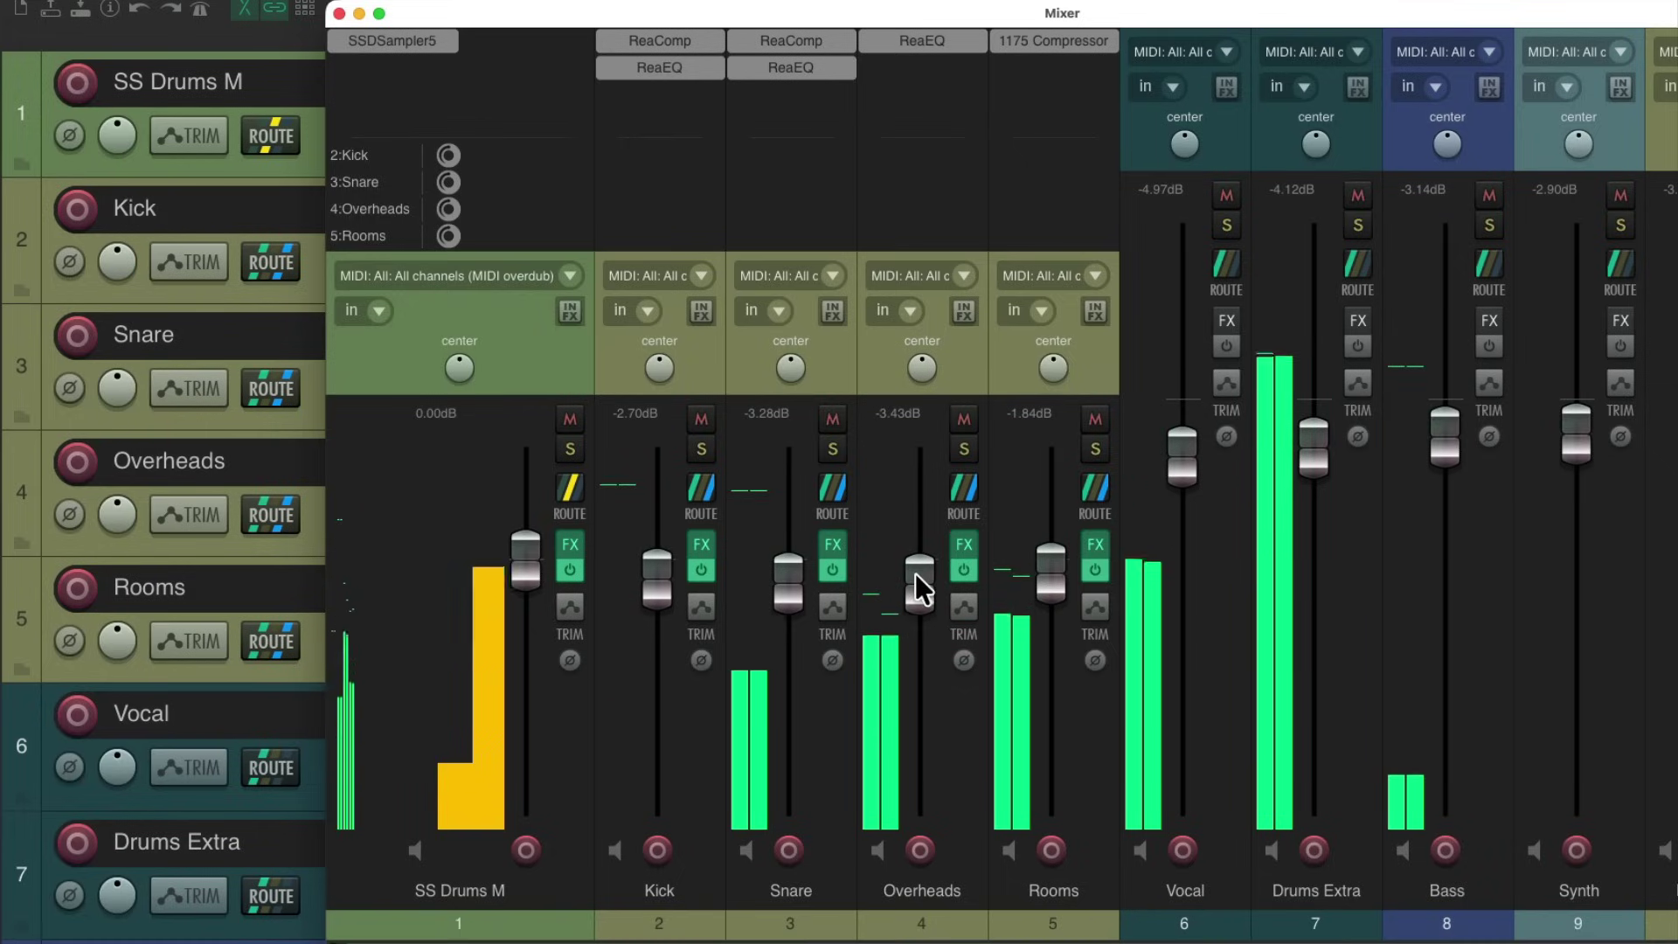
{"action": "left_click_drag", "start_coordinate": [1038, 576], "coordinate": [1040, 585]}
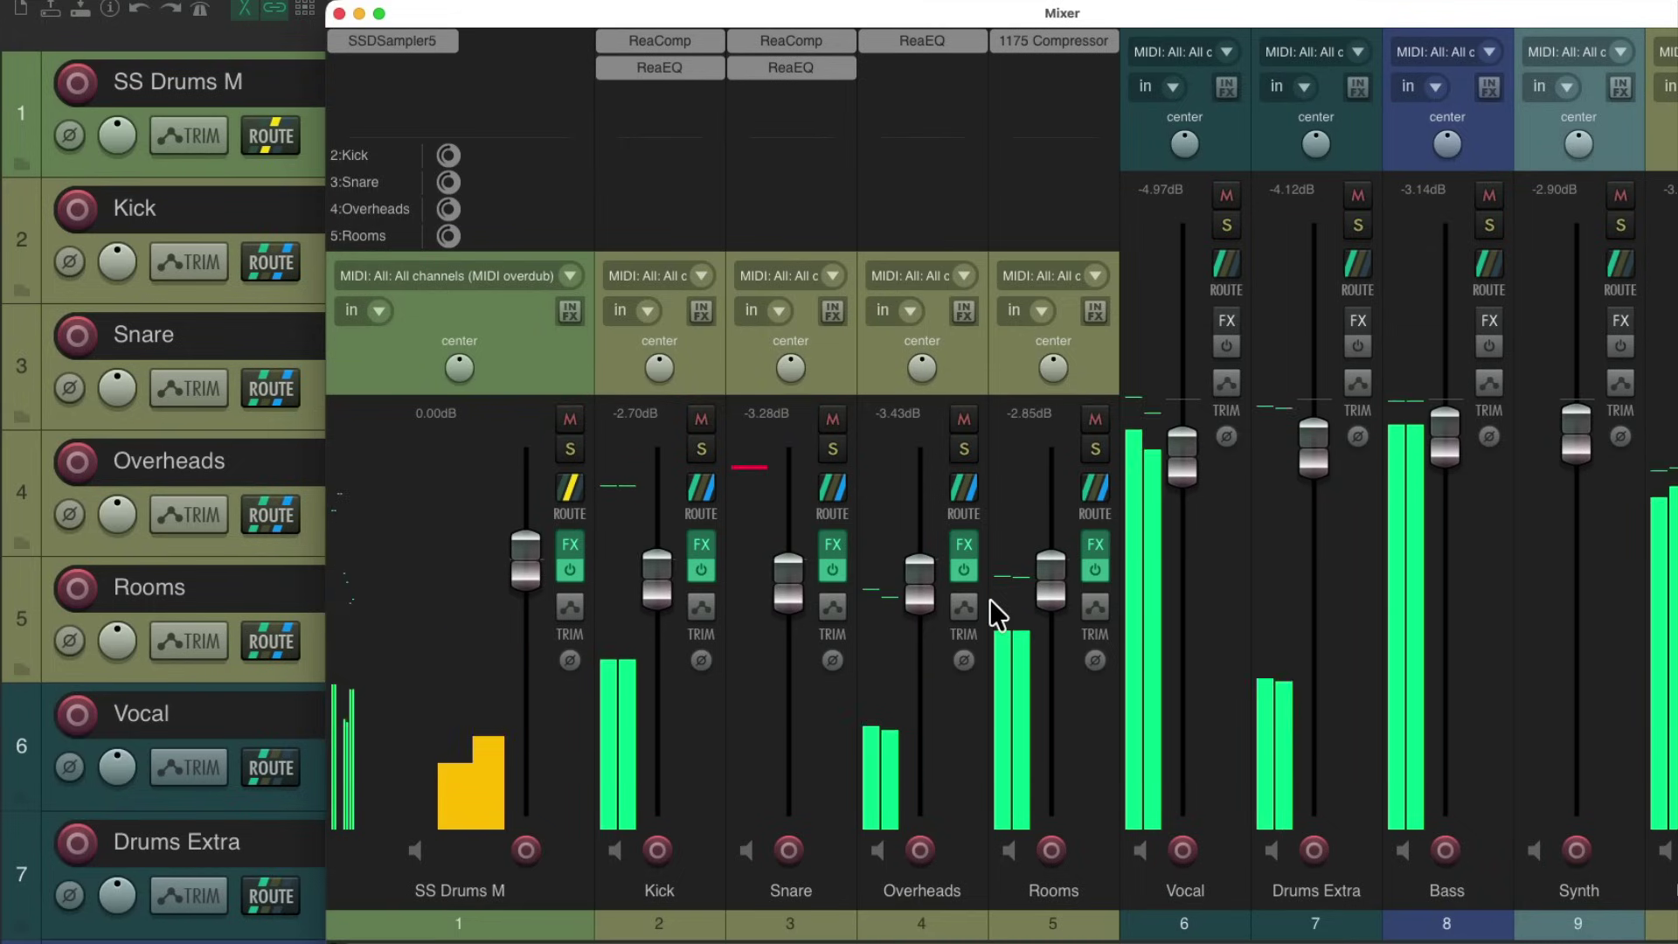
{"action": "key", "text": "super+m"}
{"action": "left_click", "coordinate": [491, 292]}
{"action": "left_click", "coordinate": [511, 646], "text": "shift"}
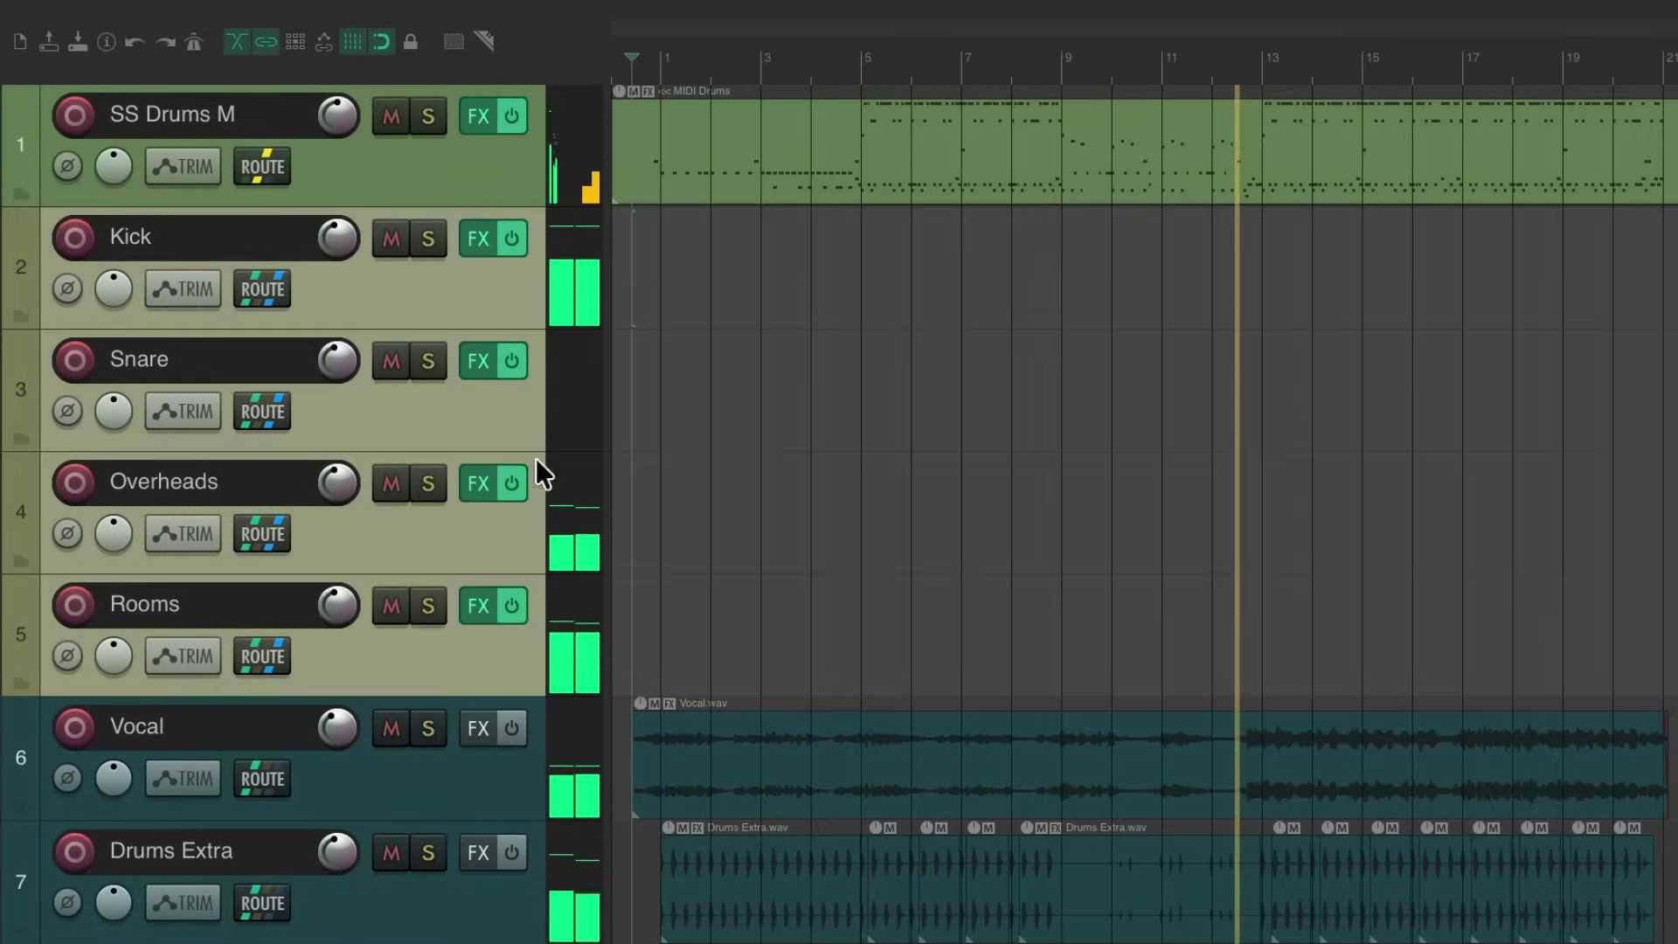
{"action": "left_click", "coordinate": [423, 245]}
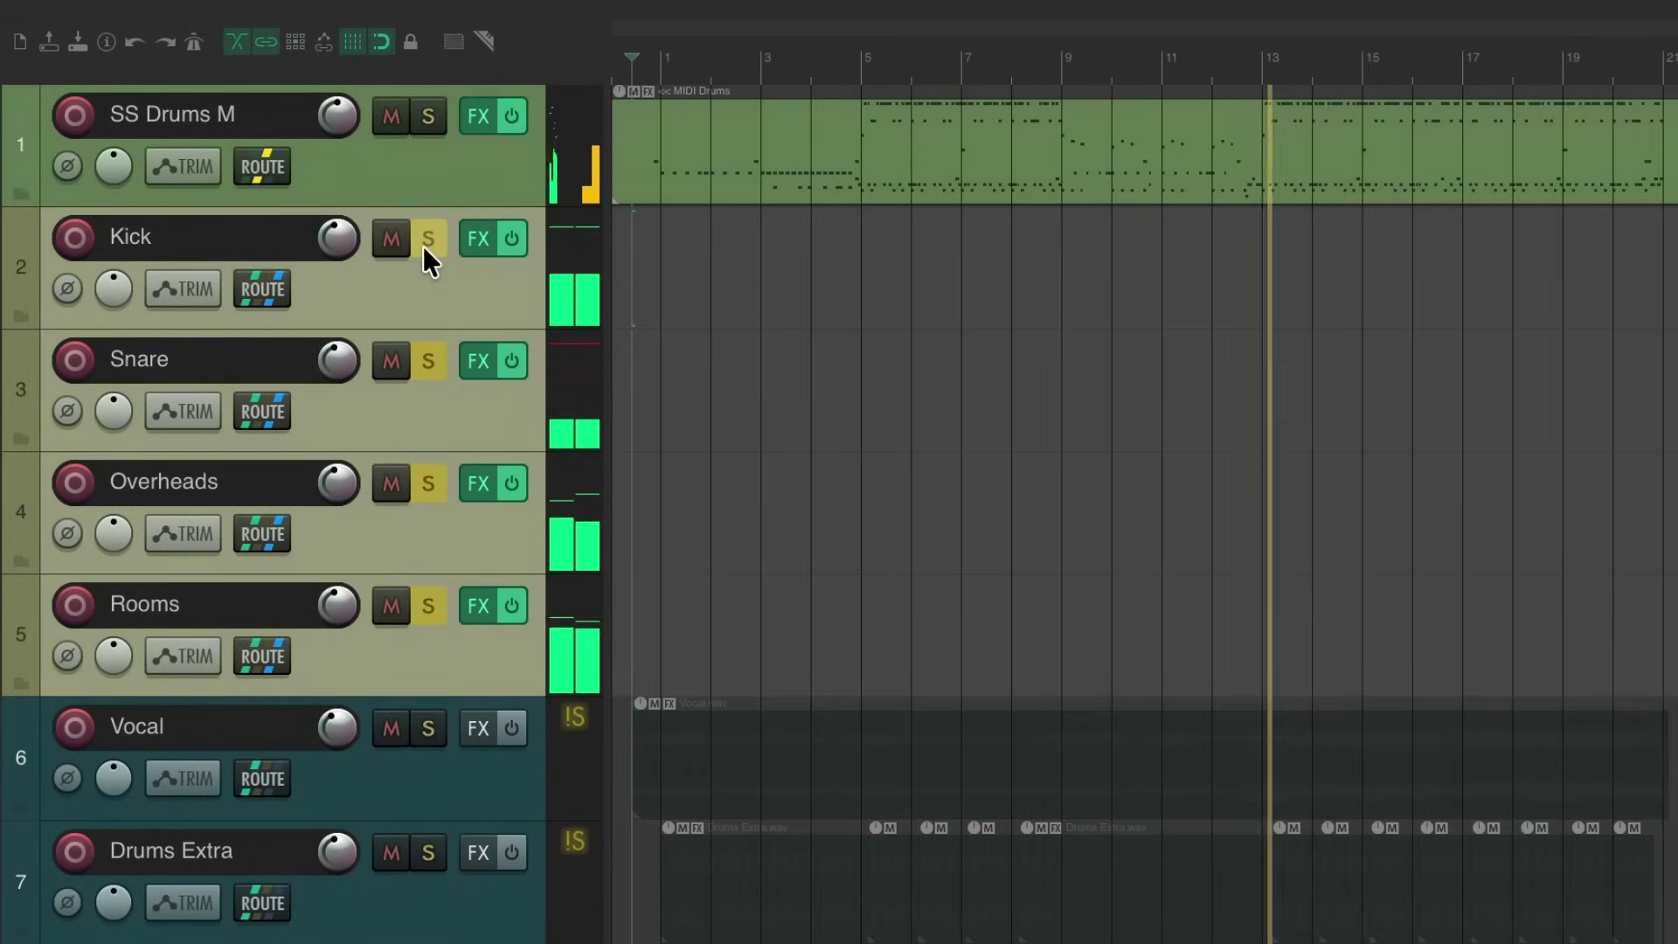
{"action": "left_click", "coordinate": [512, 241]}
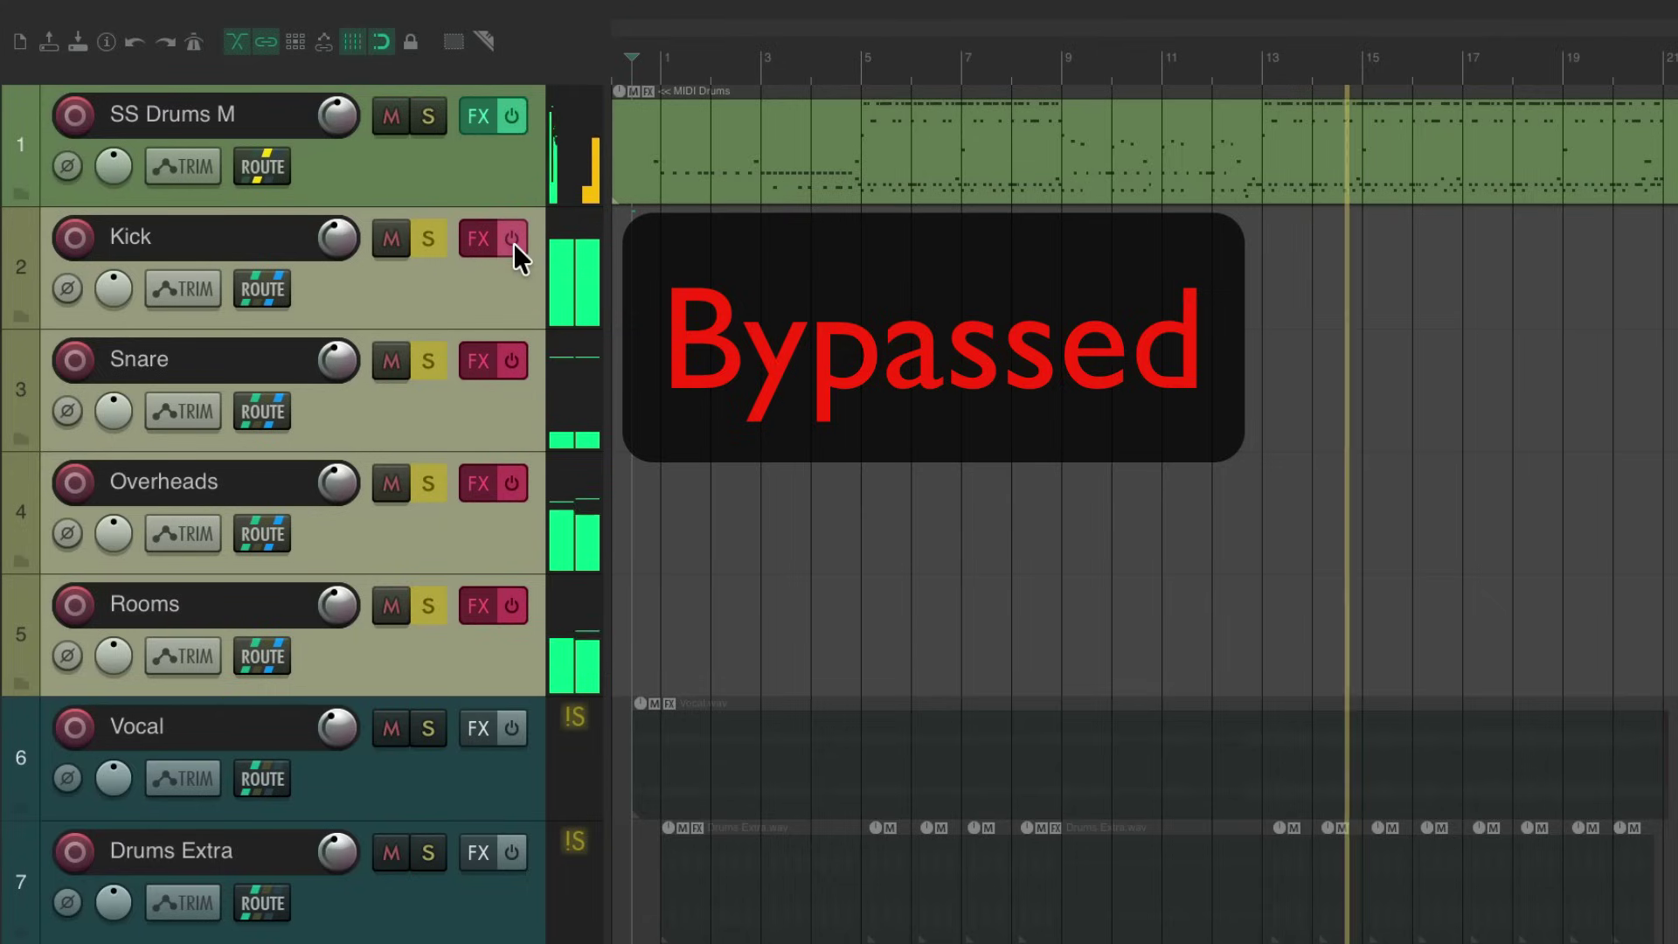
{"action": "left_click", "coordinate": [512, 243]}
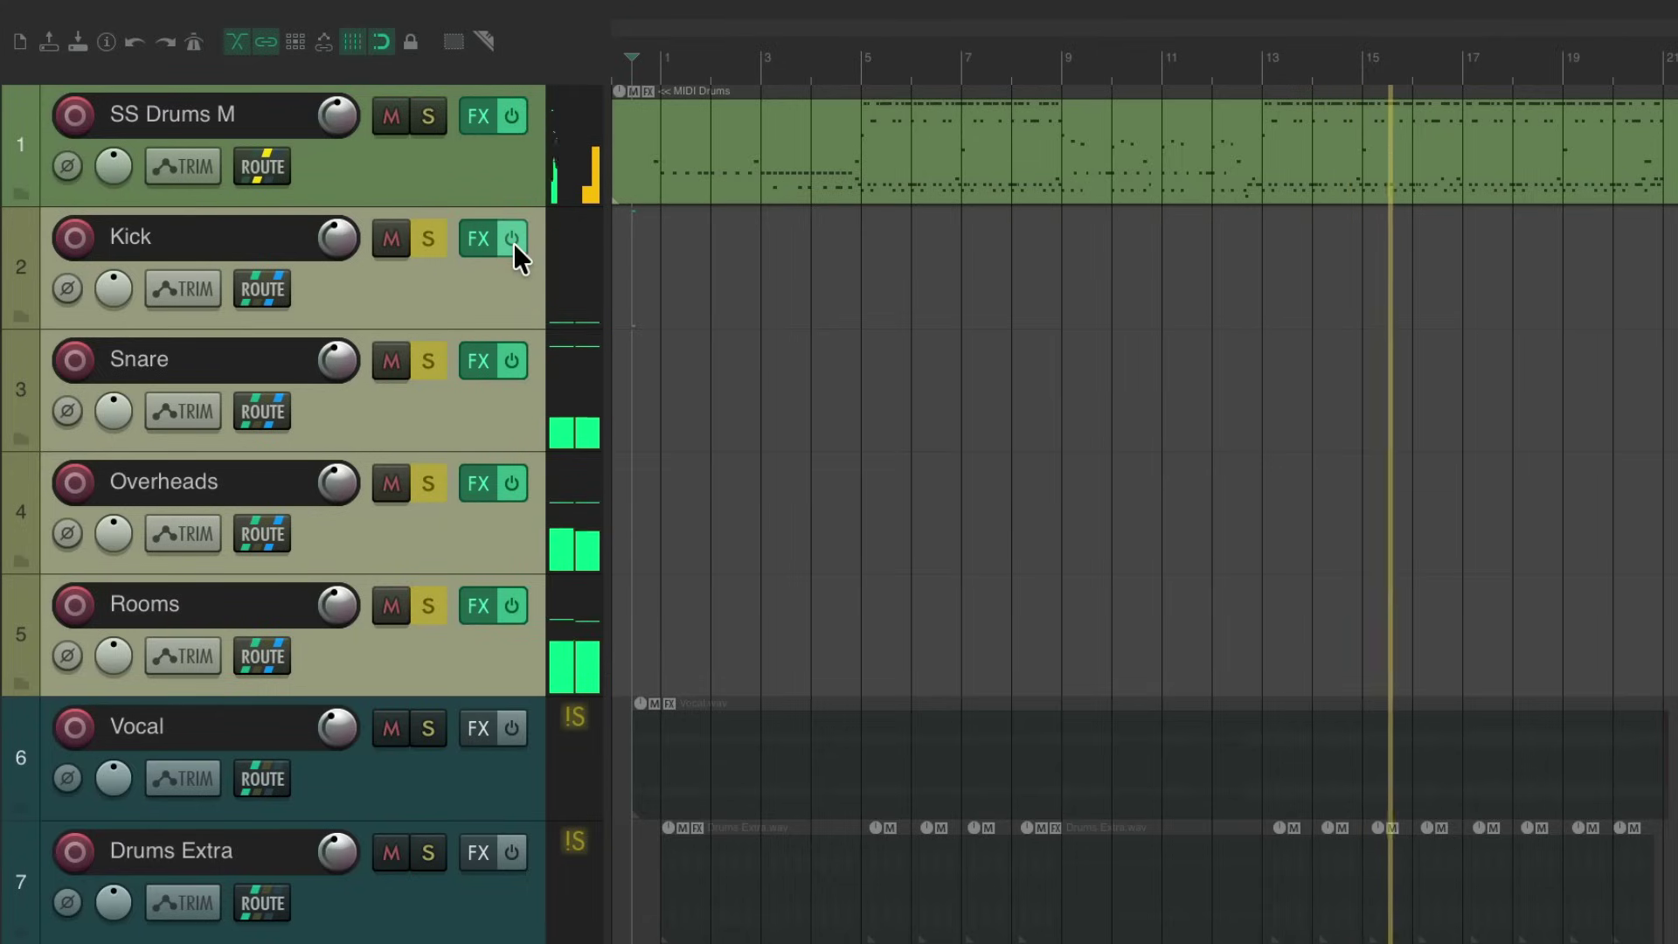
{"action": "left_click", "coordinate": [428, 238]}
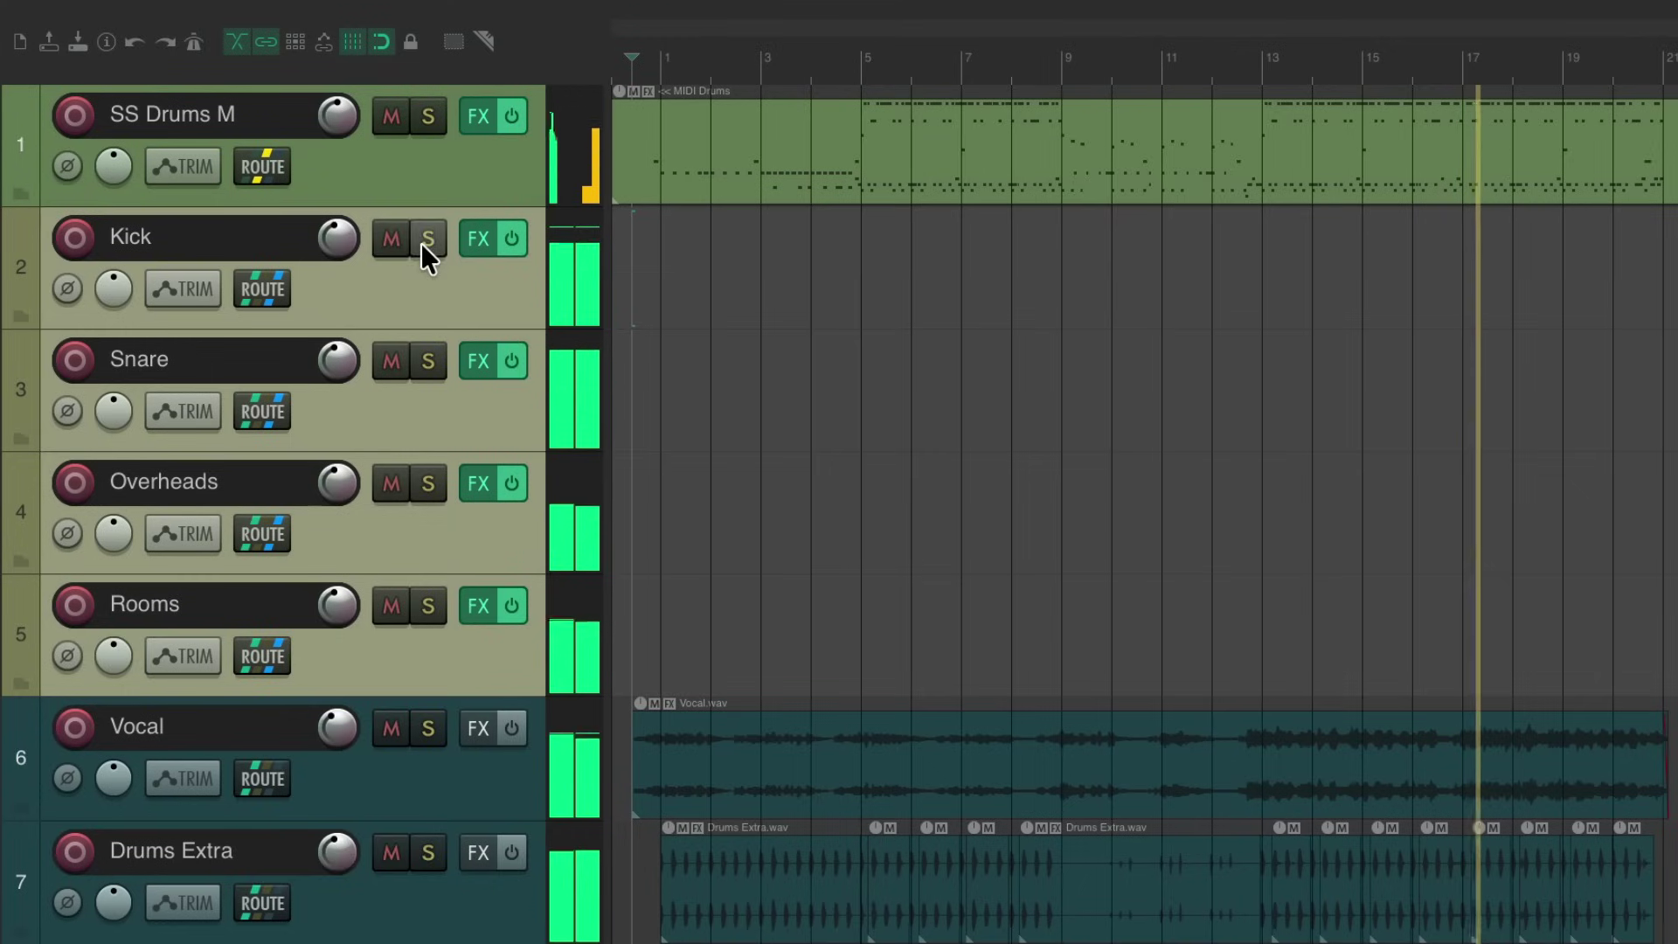
{"action": "left_click", "coordinate": [470, 280]}
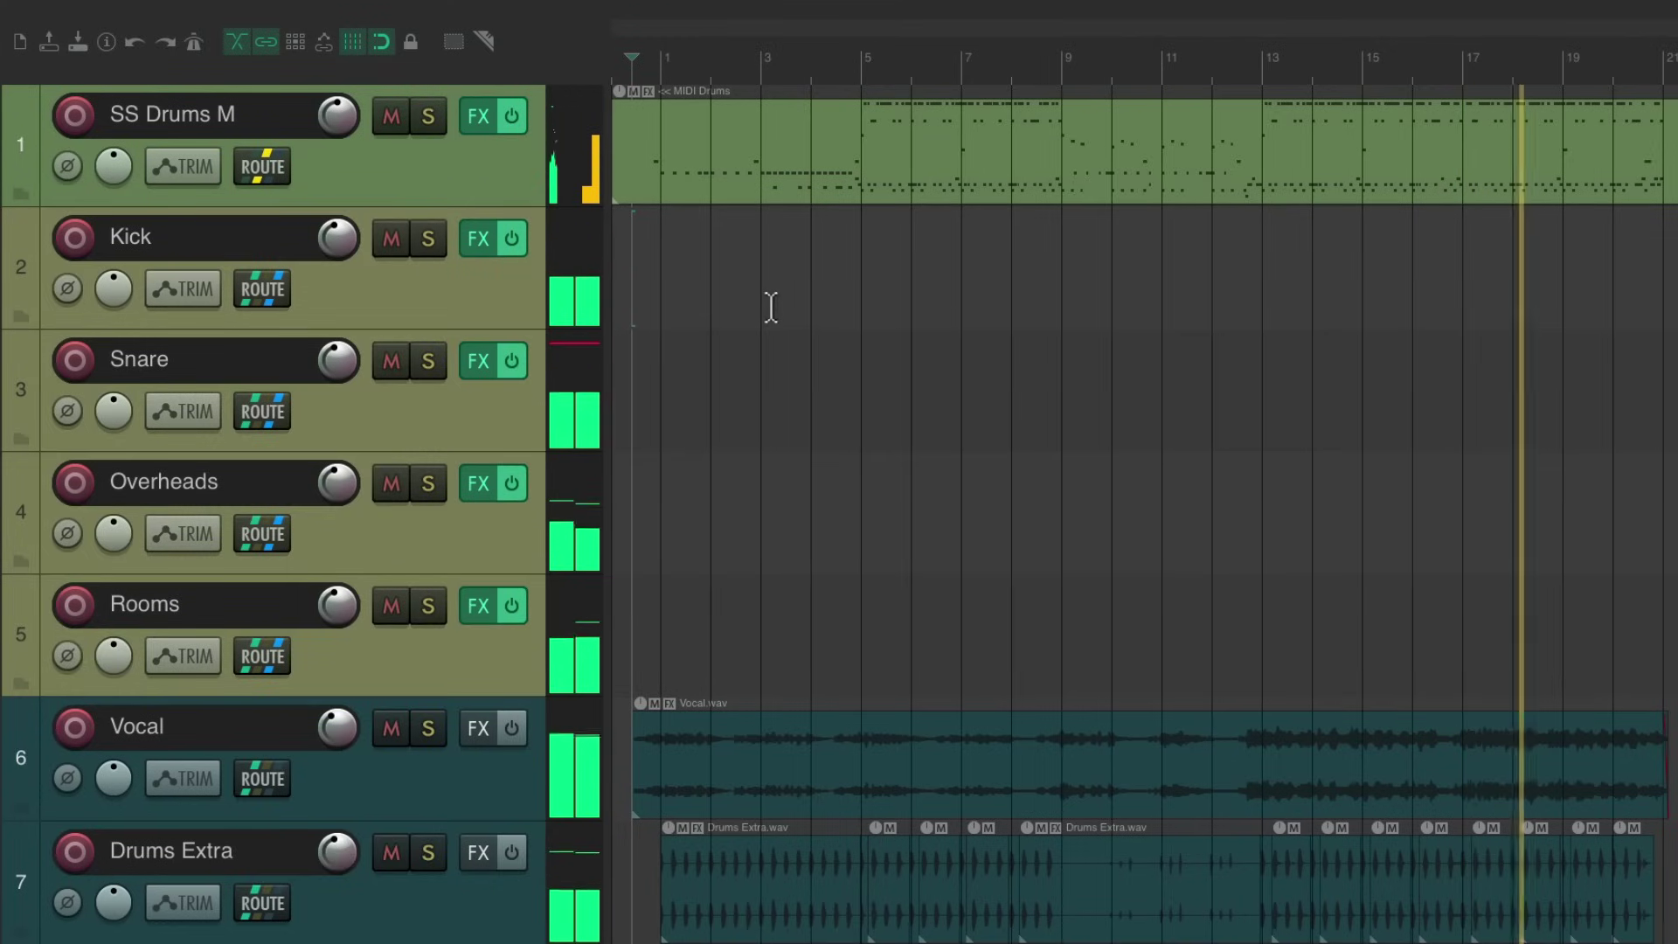
{"action": "left_click", "coordinate": [463, 307]}
{"action": "left_click", "coordinate": [463, 678], "text": "shift"}
{"action": "left_click", "coordinate": [508, 245]}
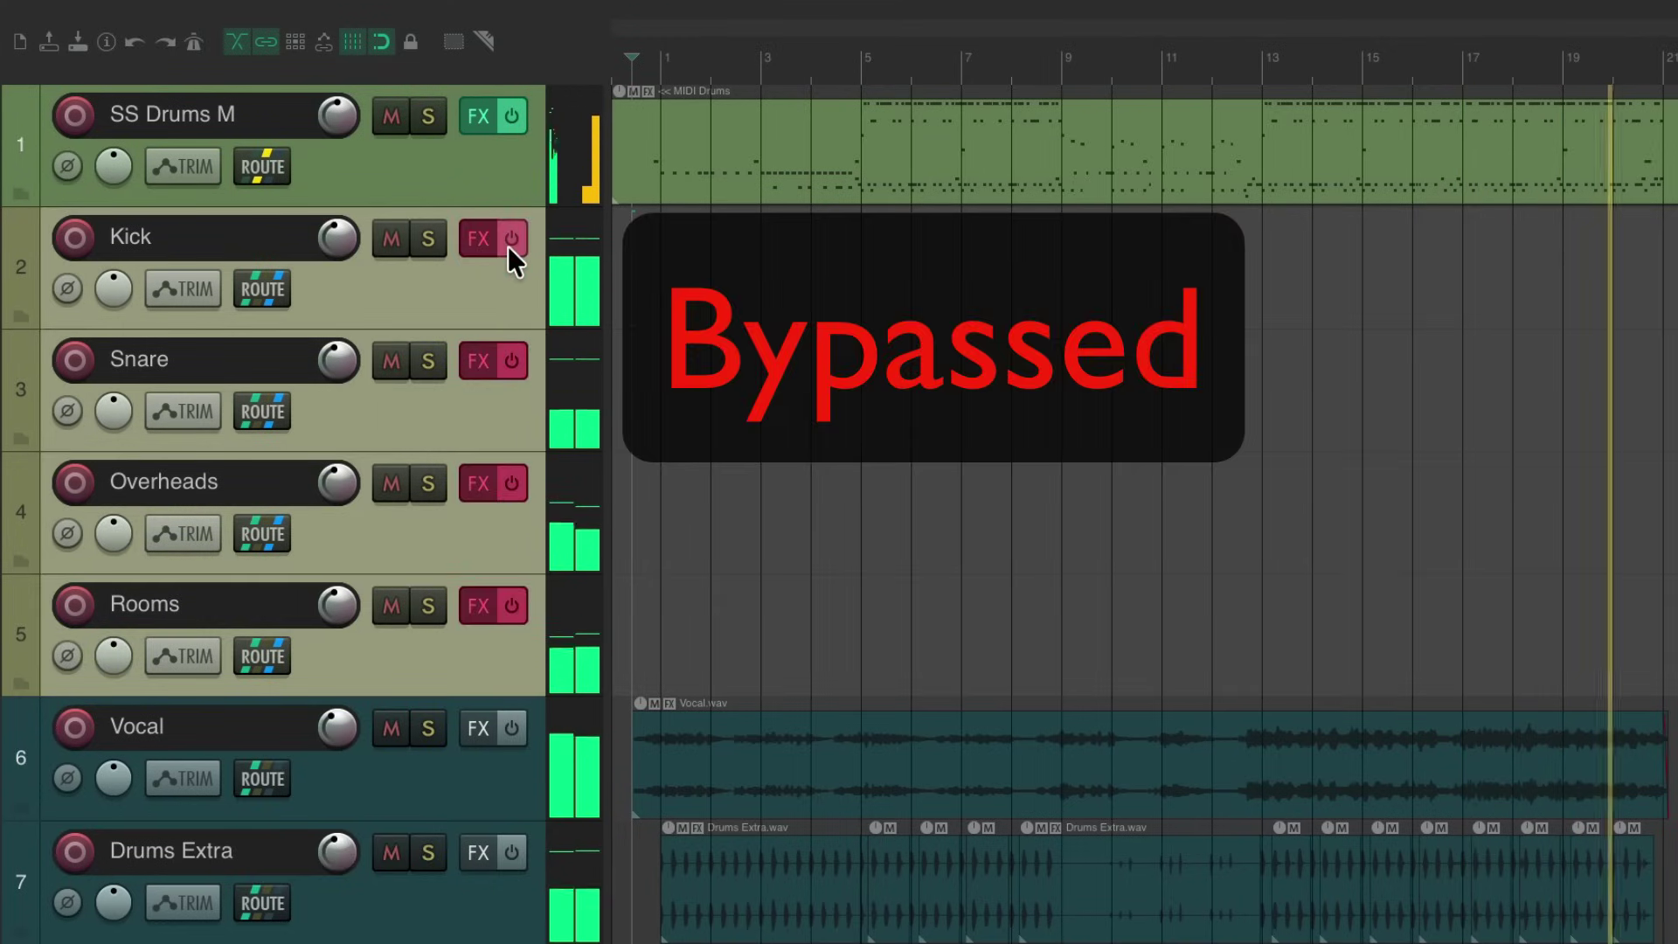
{"action": "left_click", "coordinate": [508, 245]}
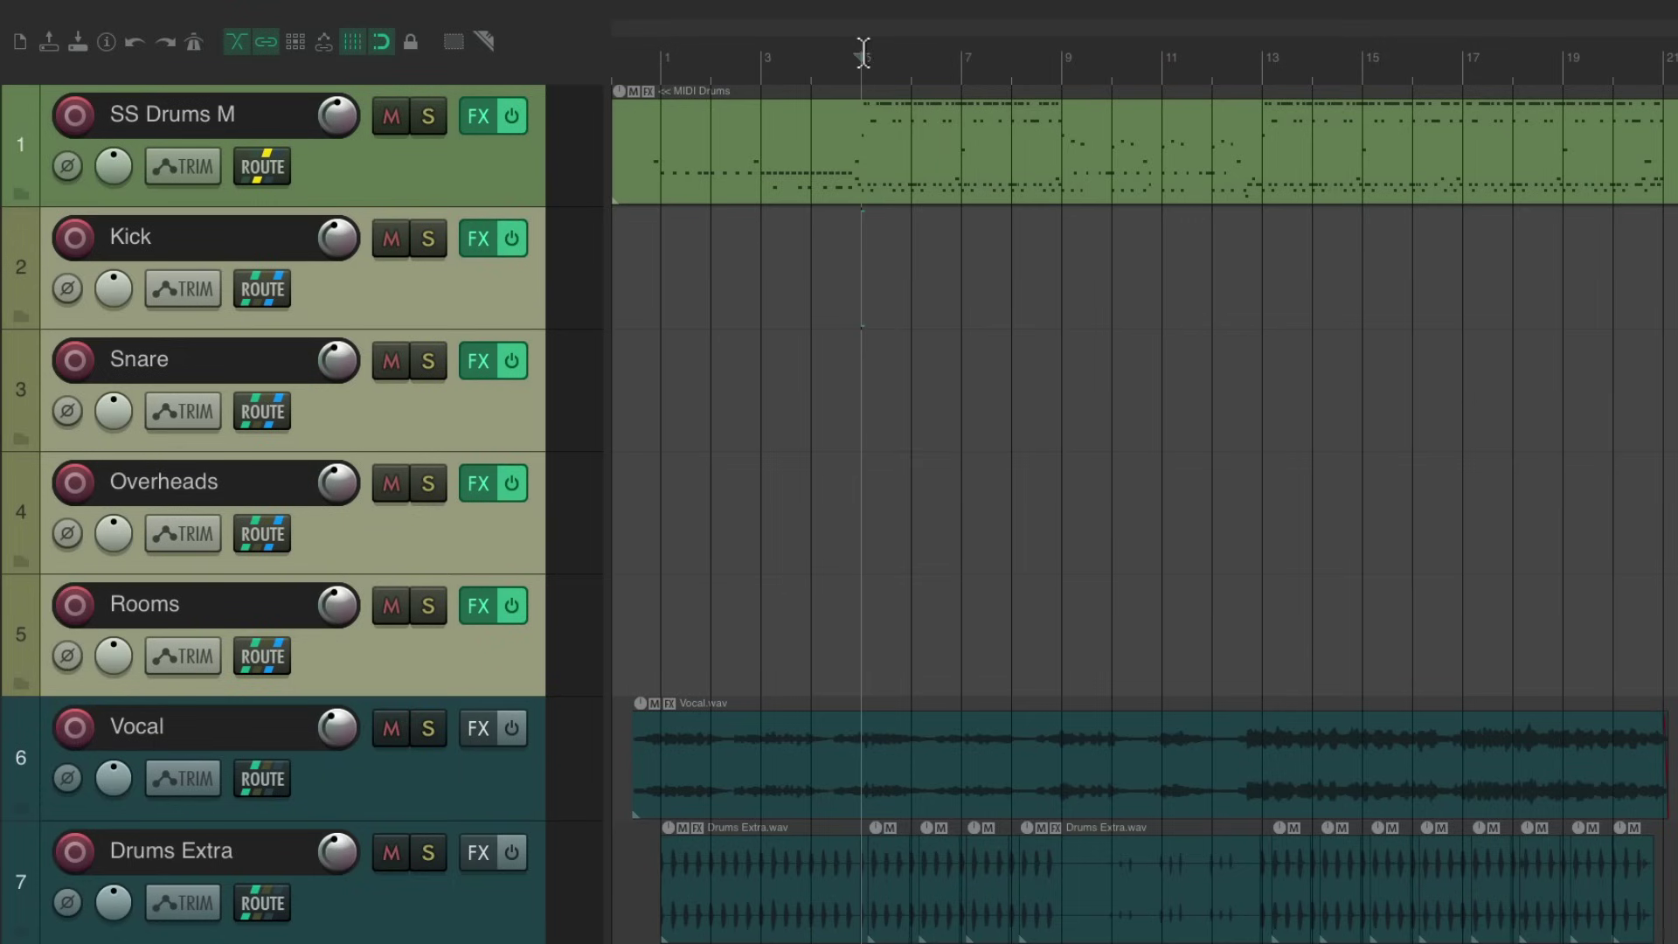
{"action": "left_click", "coordinate": [517, 234]}
{"action": "key", "text": "space"}
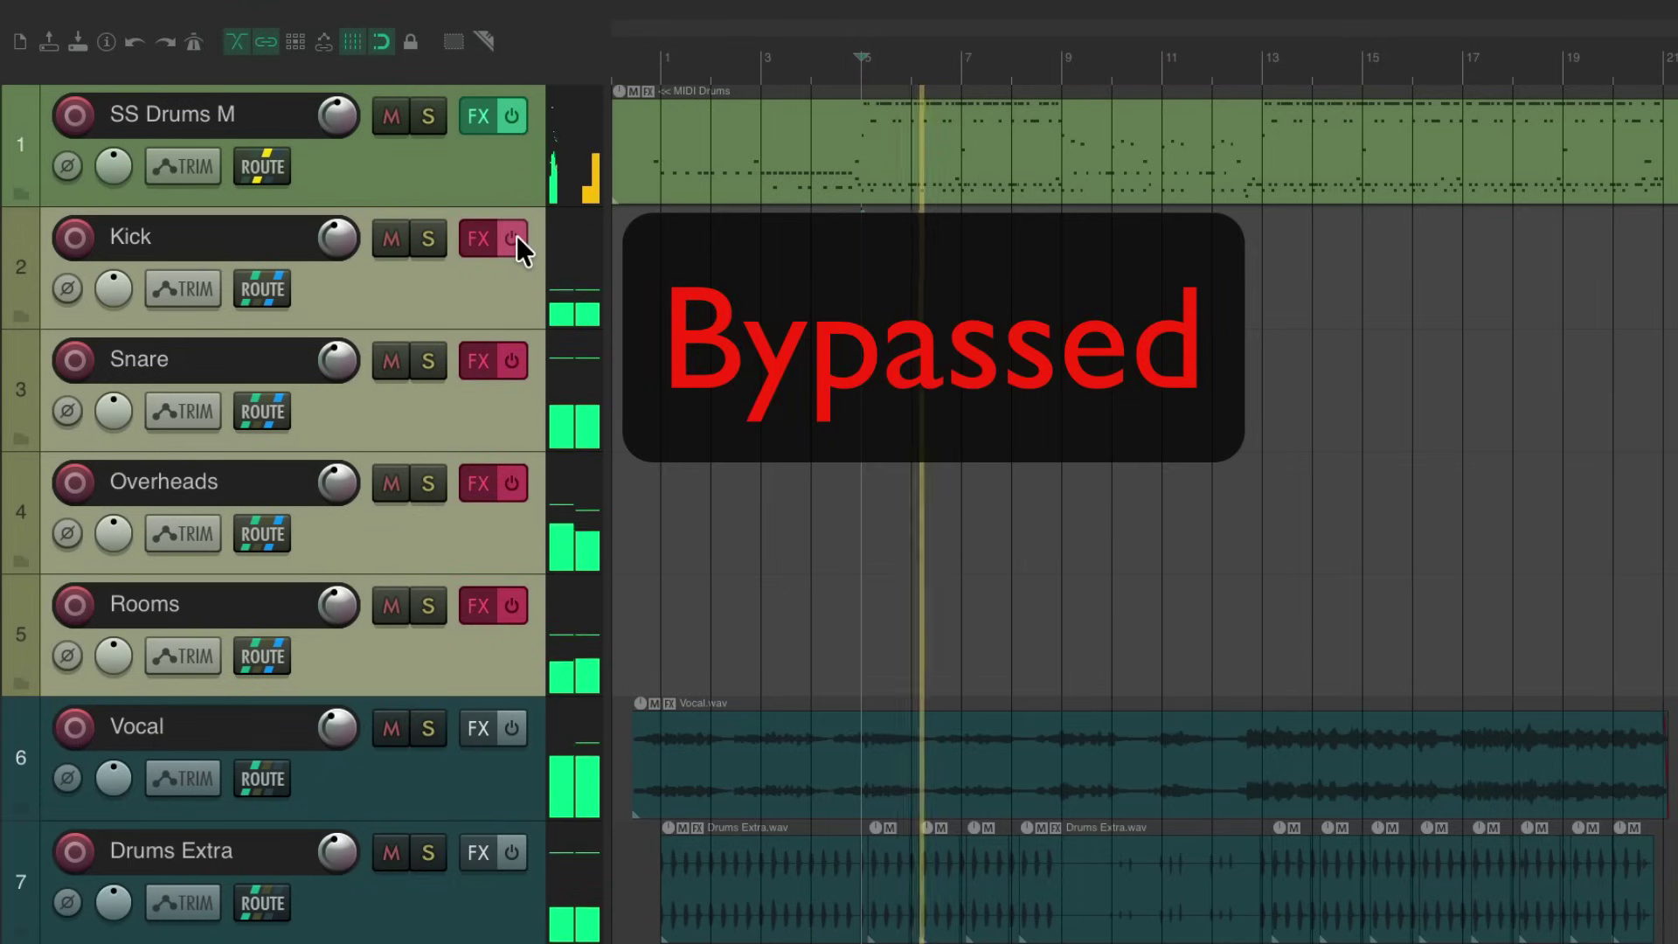
{"action": "key", "text": "space"}
{"action": "left_click", "coordinate": [517, 234]}
{"action": "key", "text": "space"}
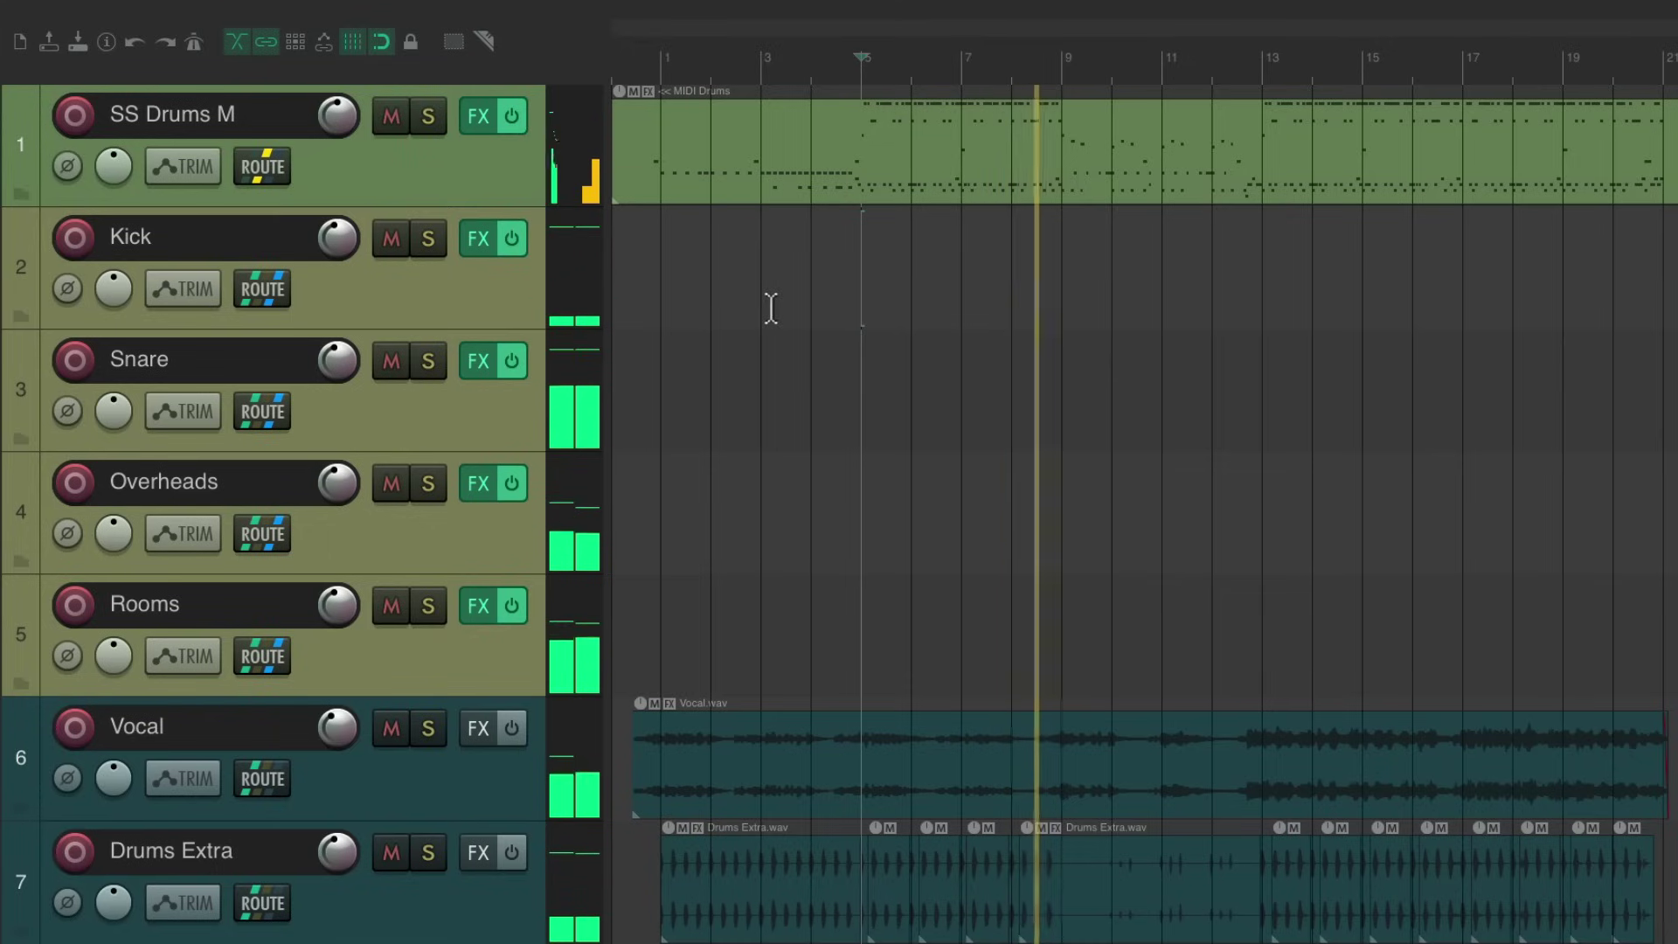
{"action": "key", "text": "space"}
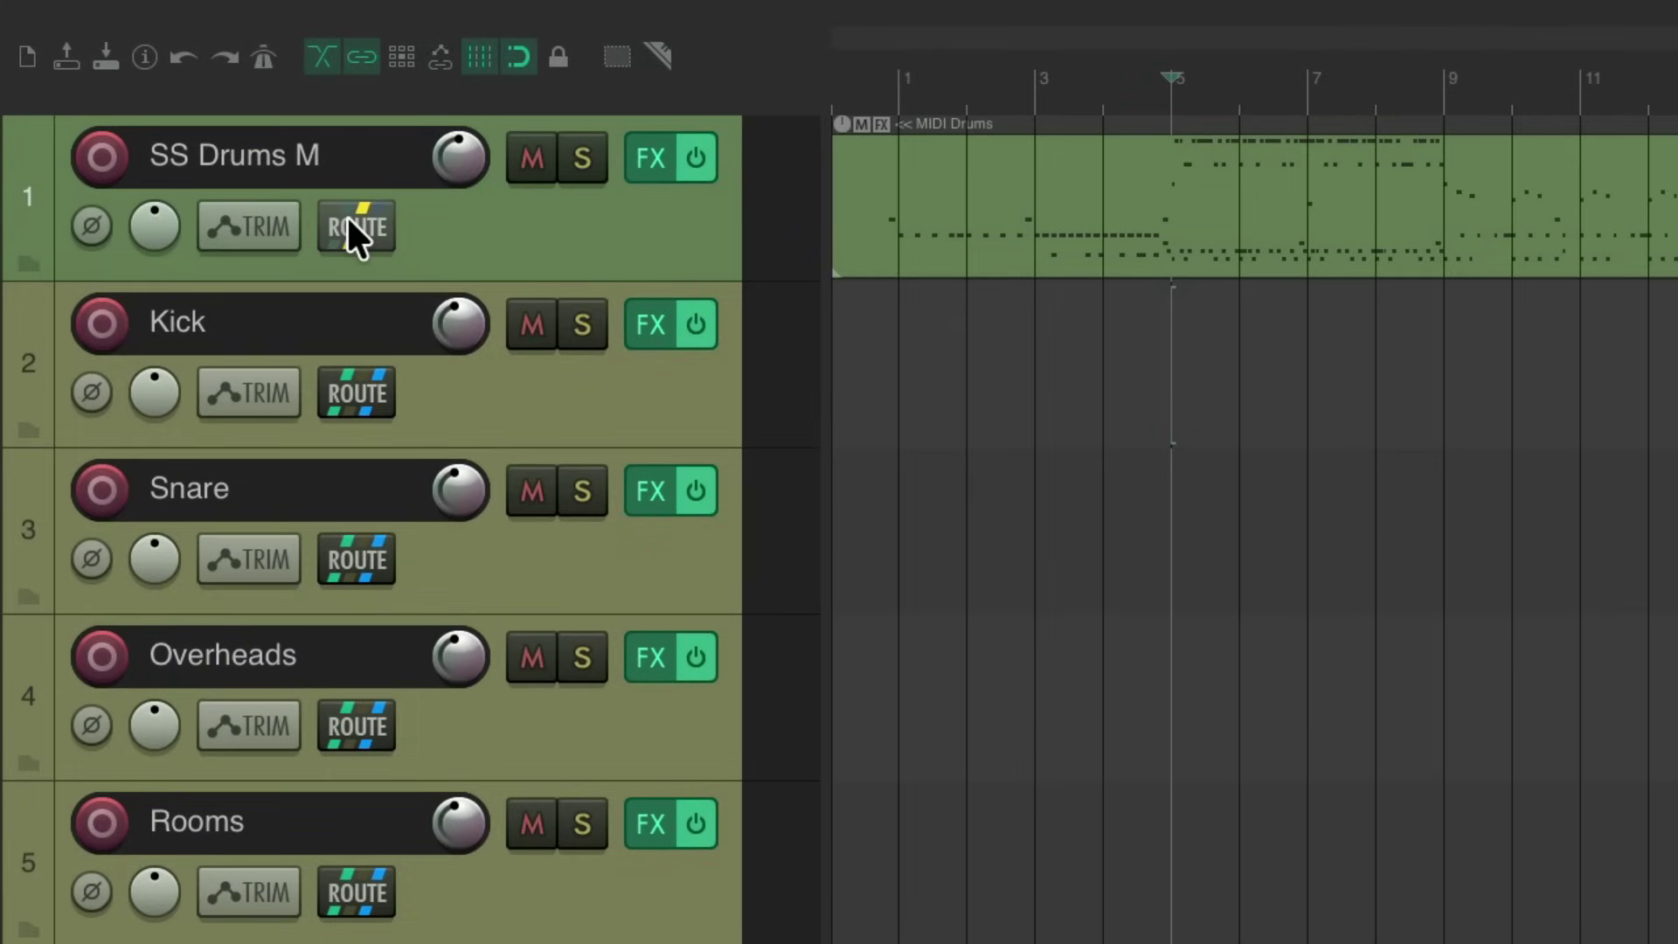
Reduce SS Drums M from 48 to 8 track channels in its routing window
{"action": "left_click", "coordinate": [346, 214]}
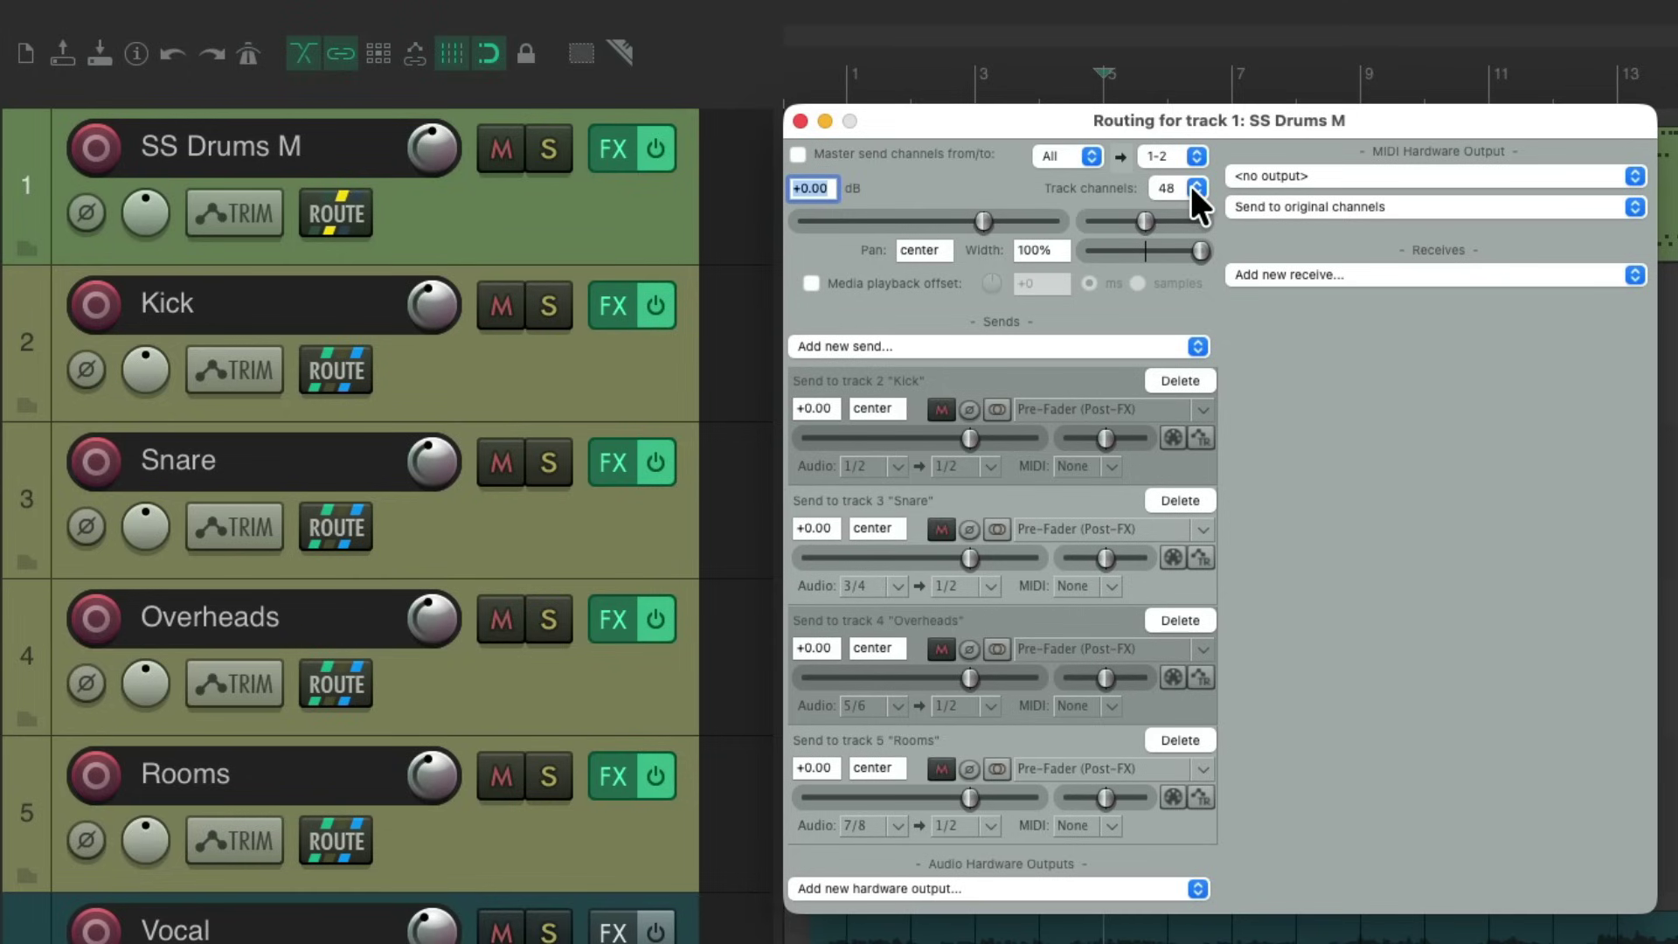
{"action": "left_click", "coordinate": [1195, 187]}
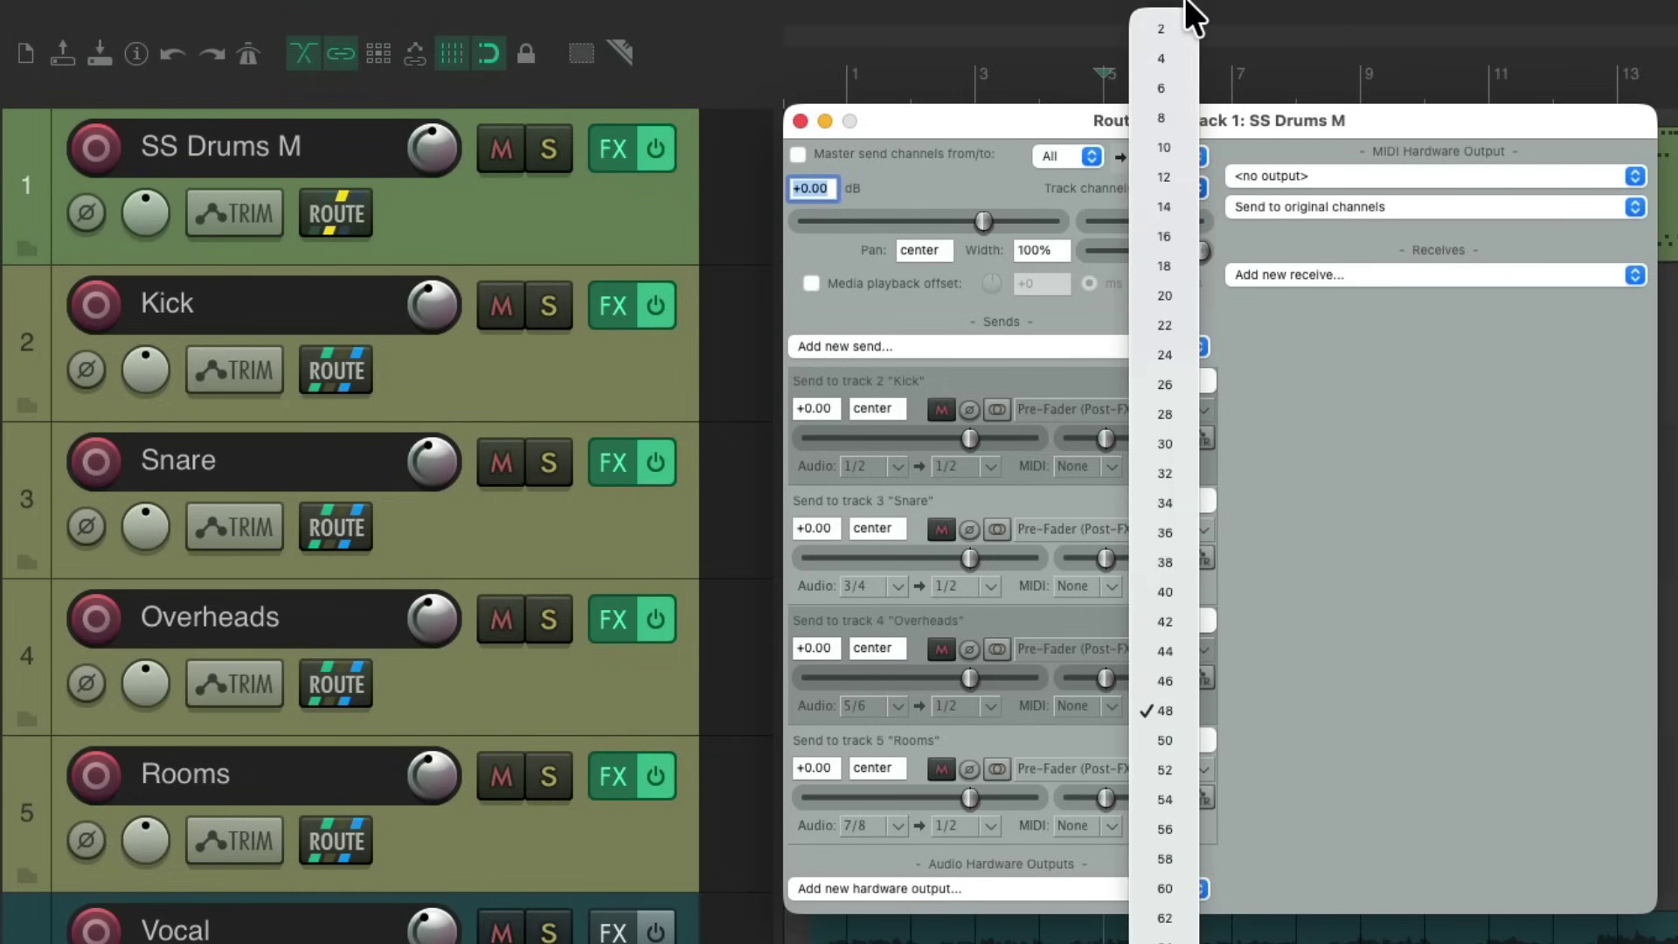
{"action": "left_click", "coordinate": [1175, 115]}
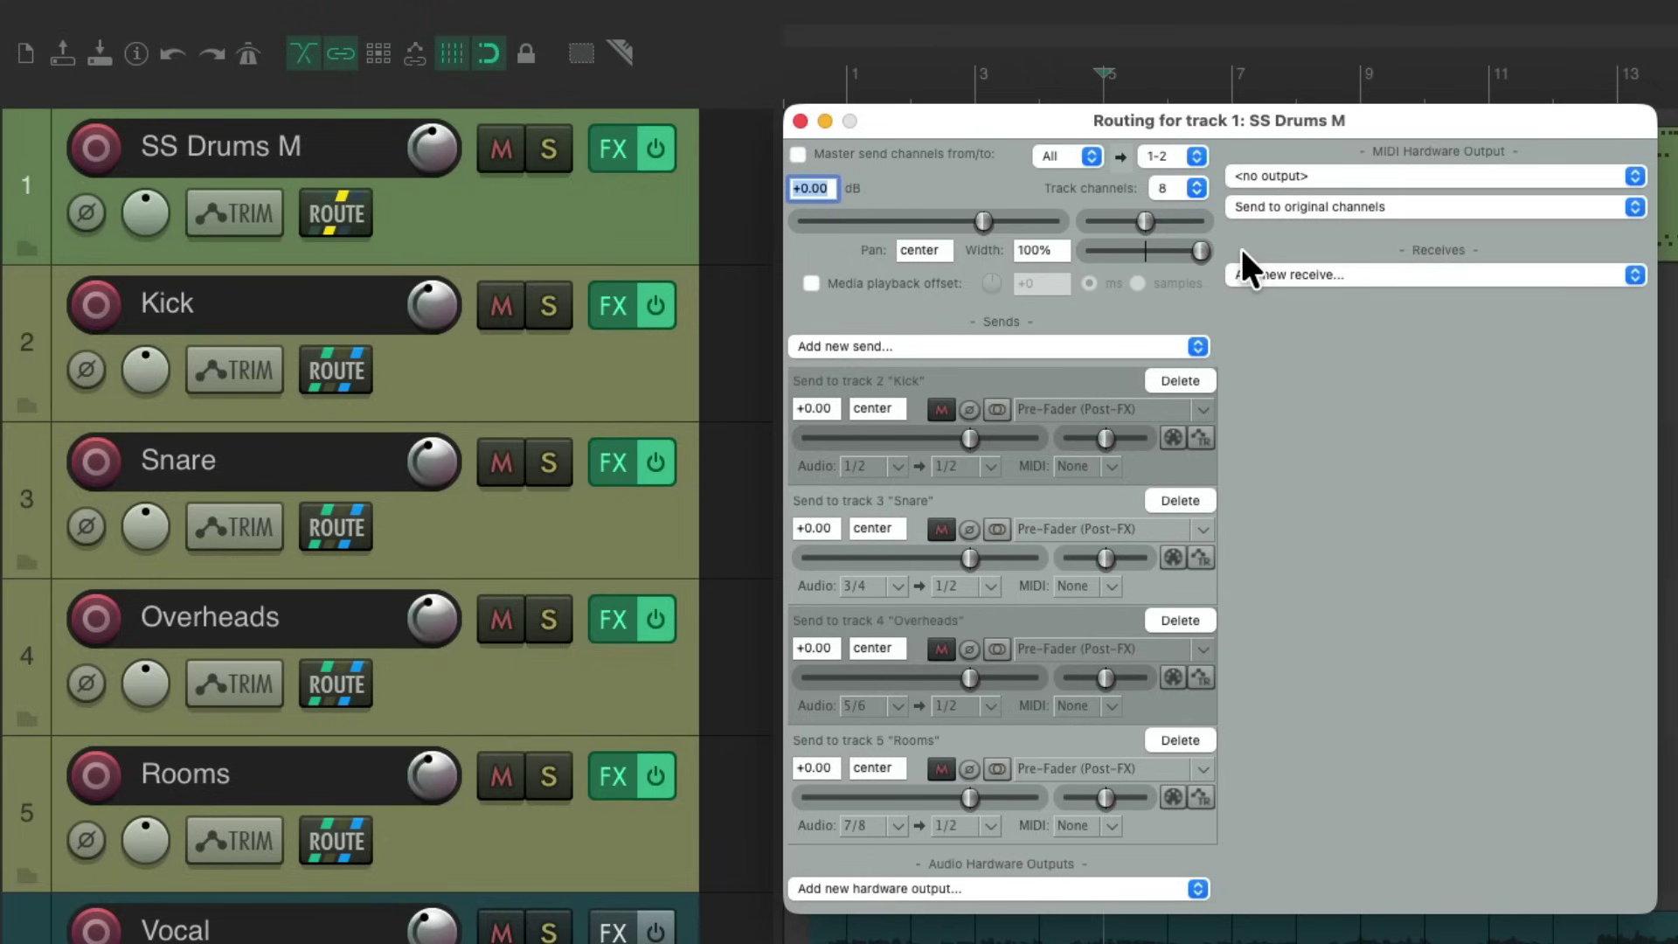
{"action": "left_click", "coordinate": [800, 120]}
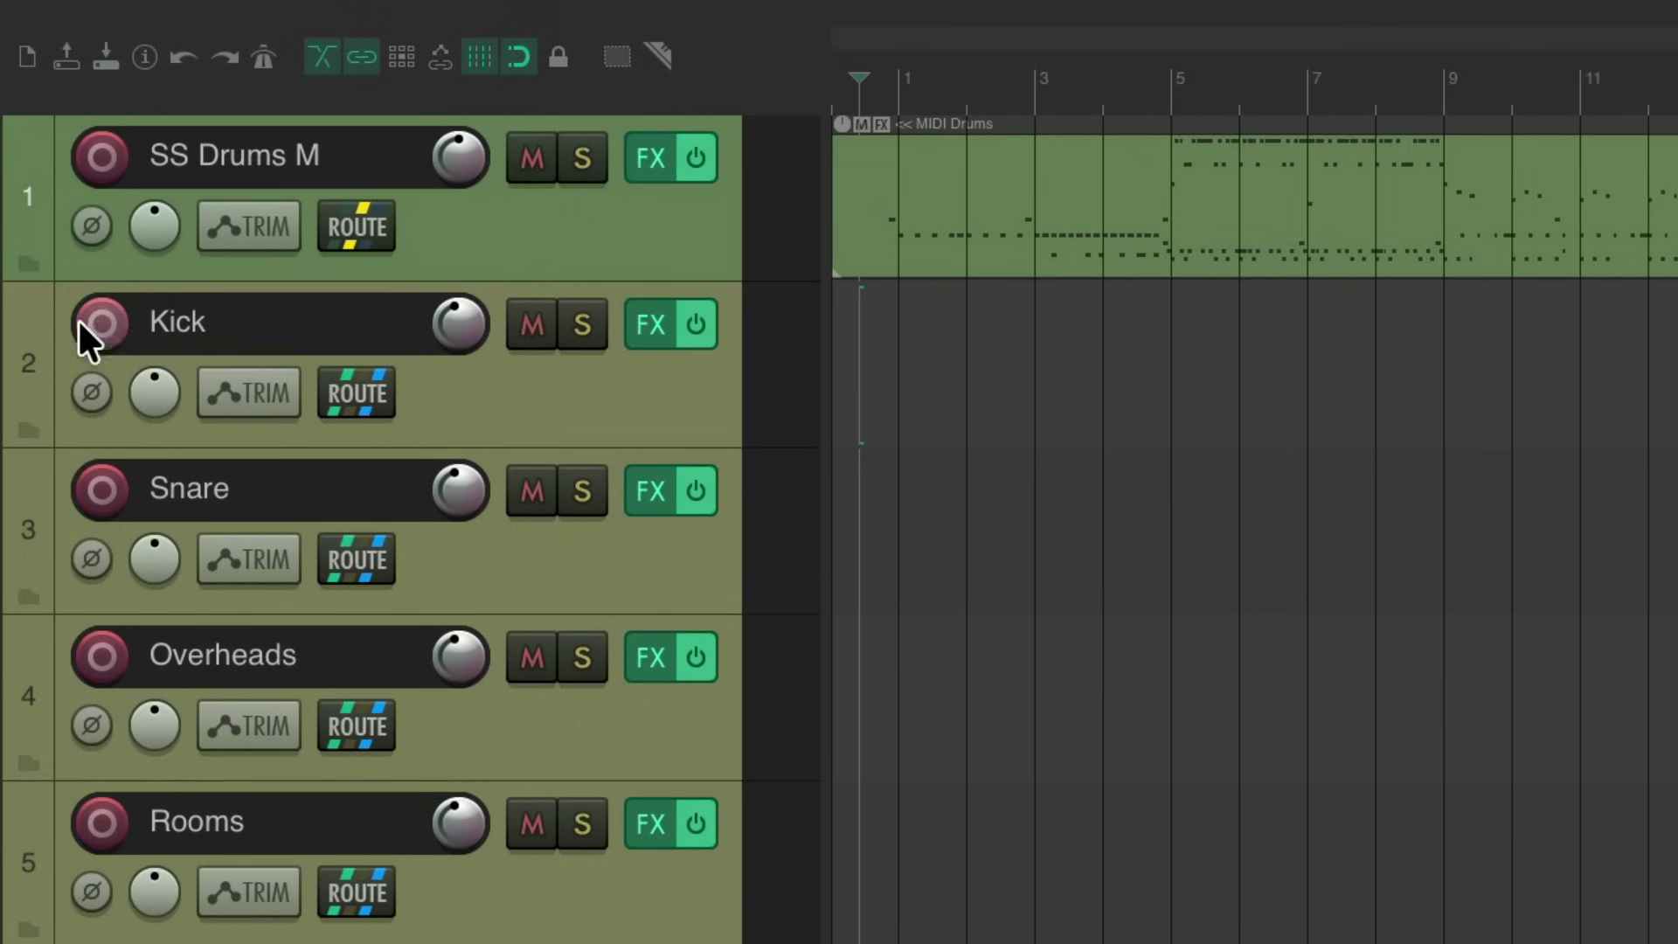
Set Kick to record output pre-FX and pre-fader, then disarm and select Kick
{"action": "left_click", "coordinate": [96, 325]}
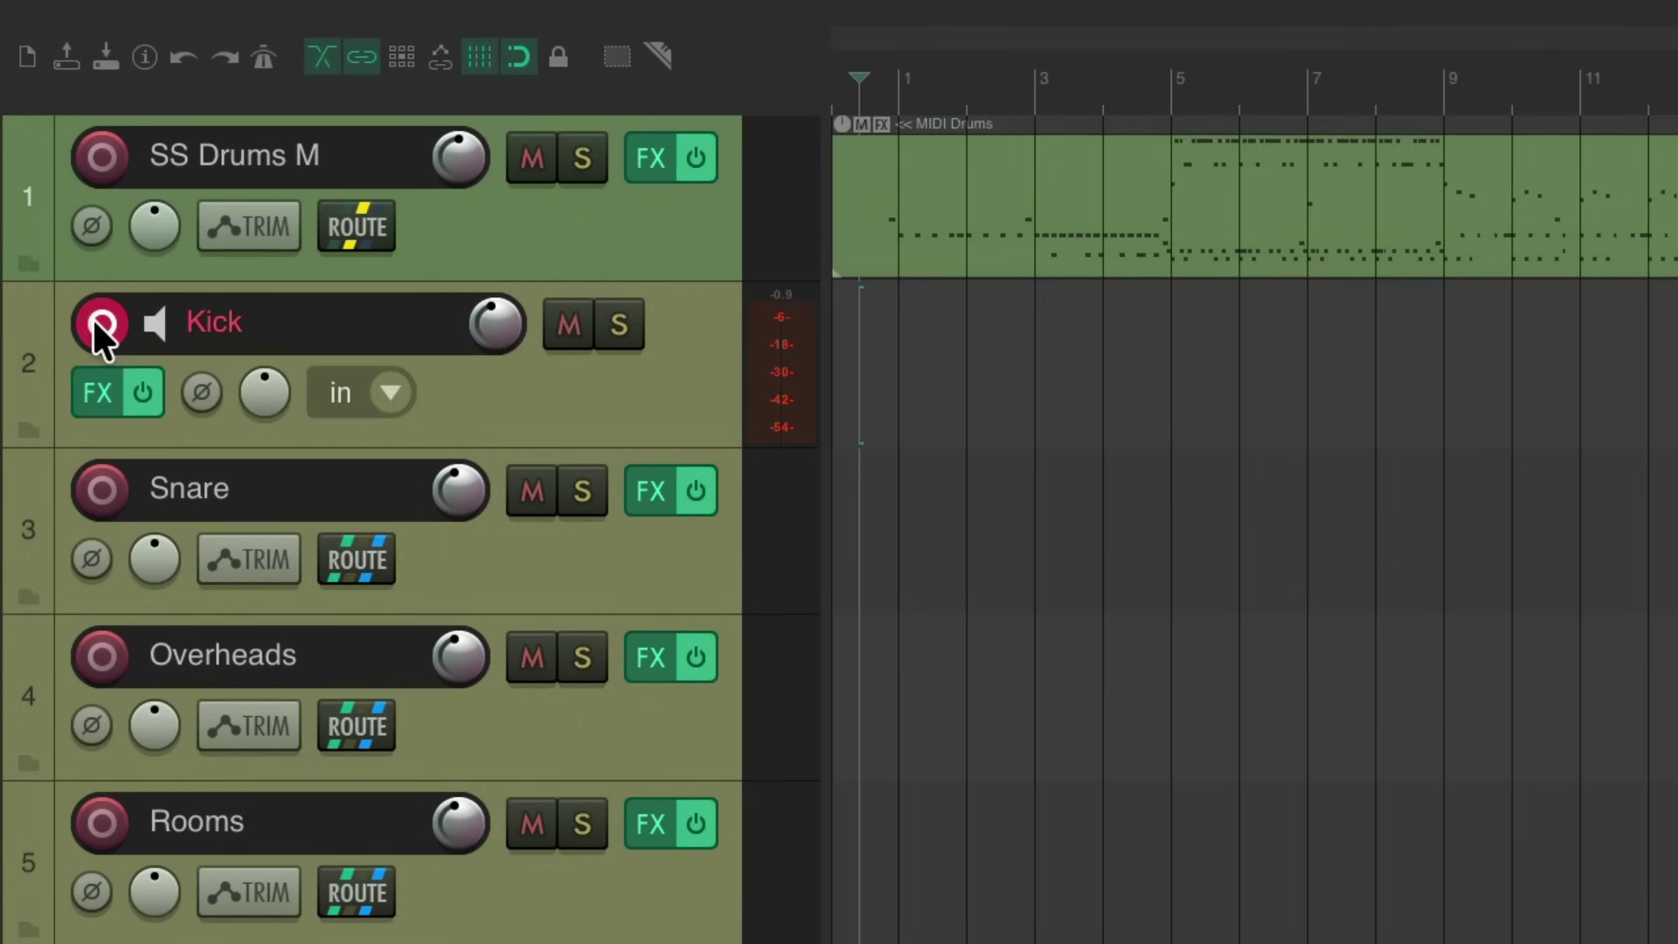
{"action": "left_click", "coordinate": [390, 392]}
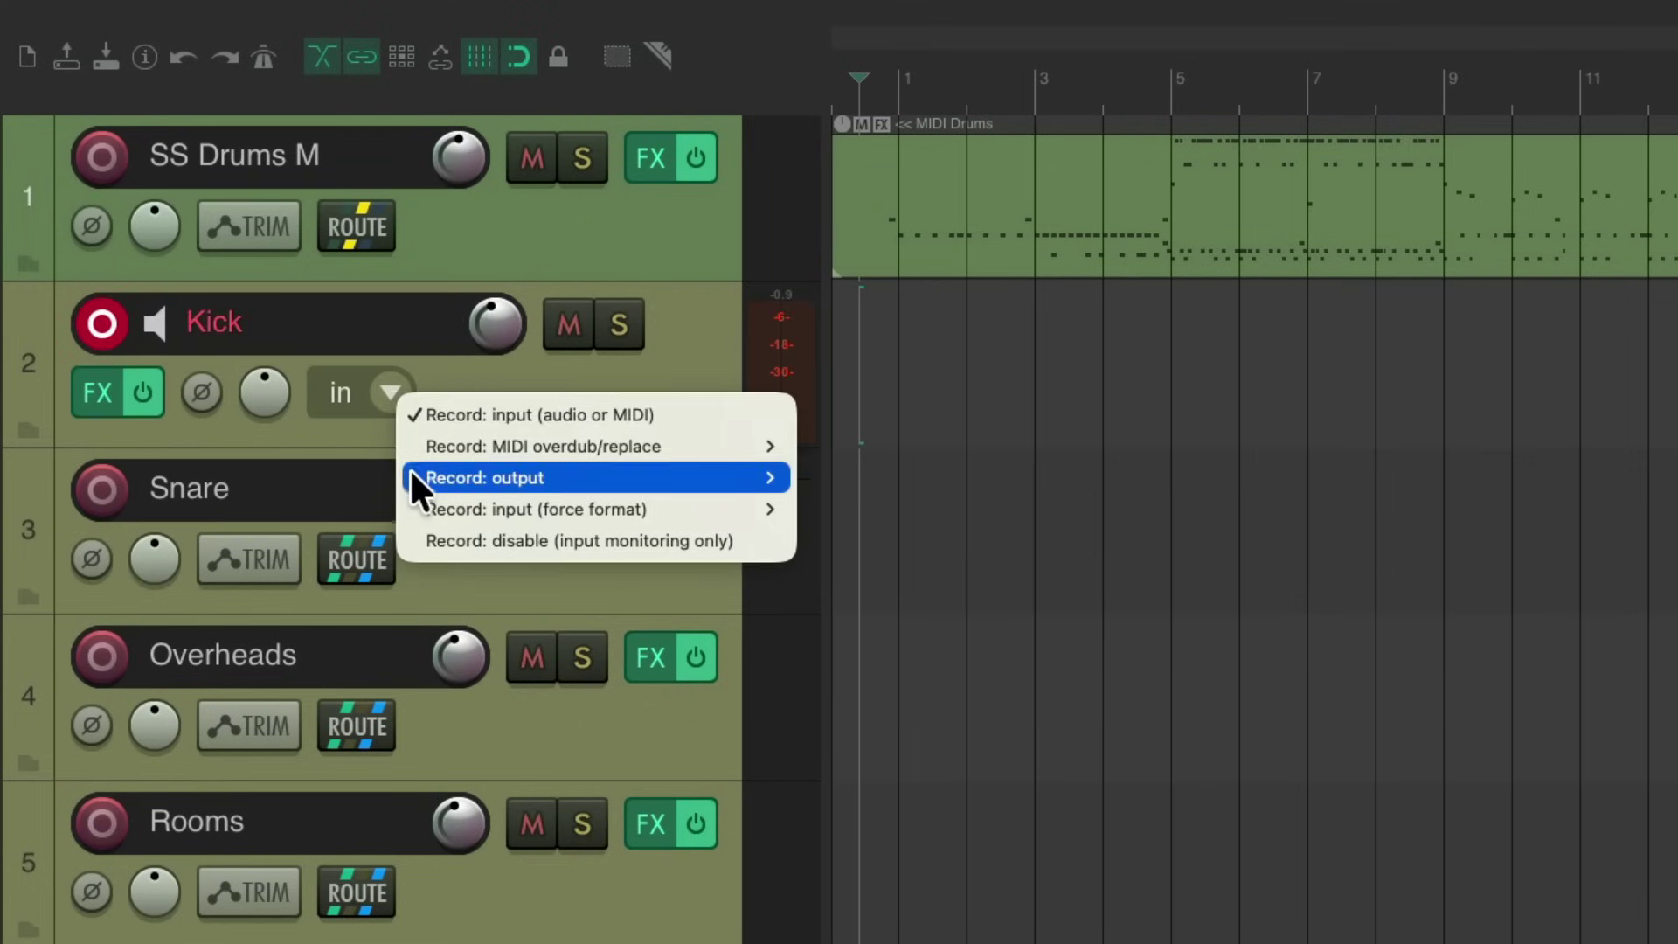
{"action": "mouse_move", "coordinate": [612, 477]}
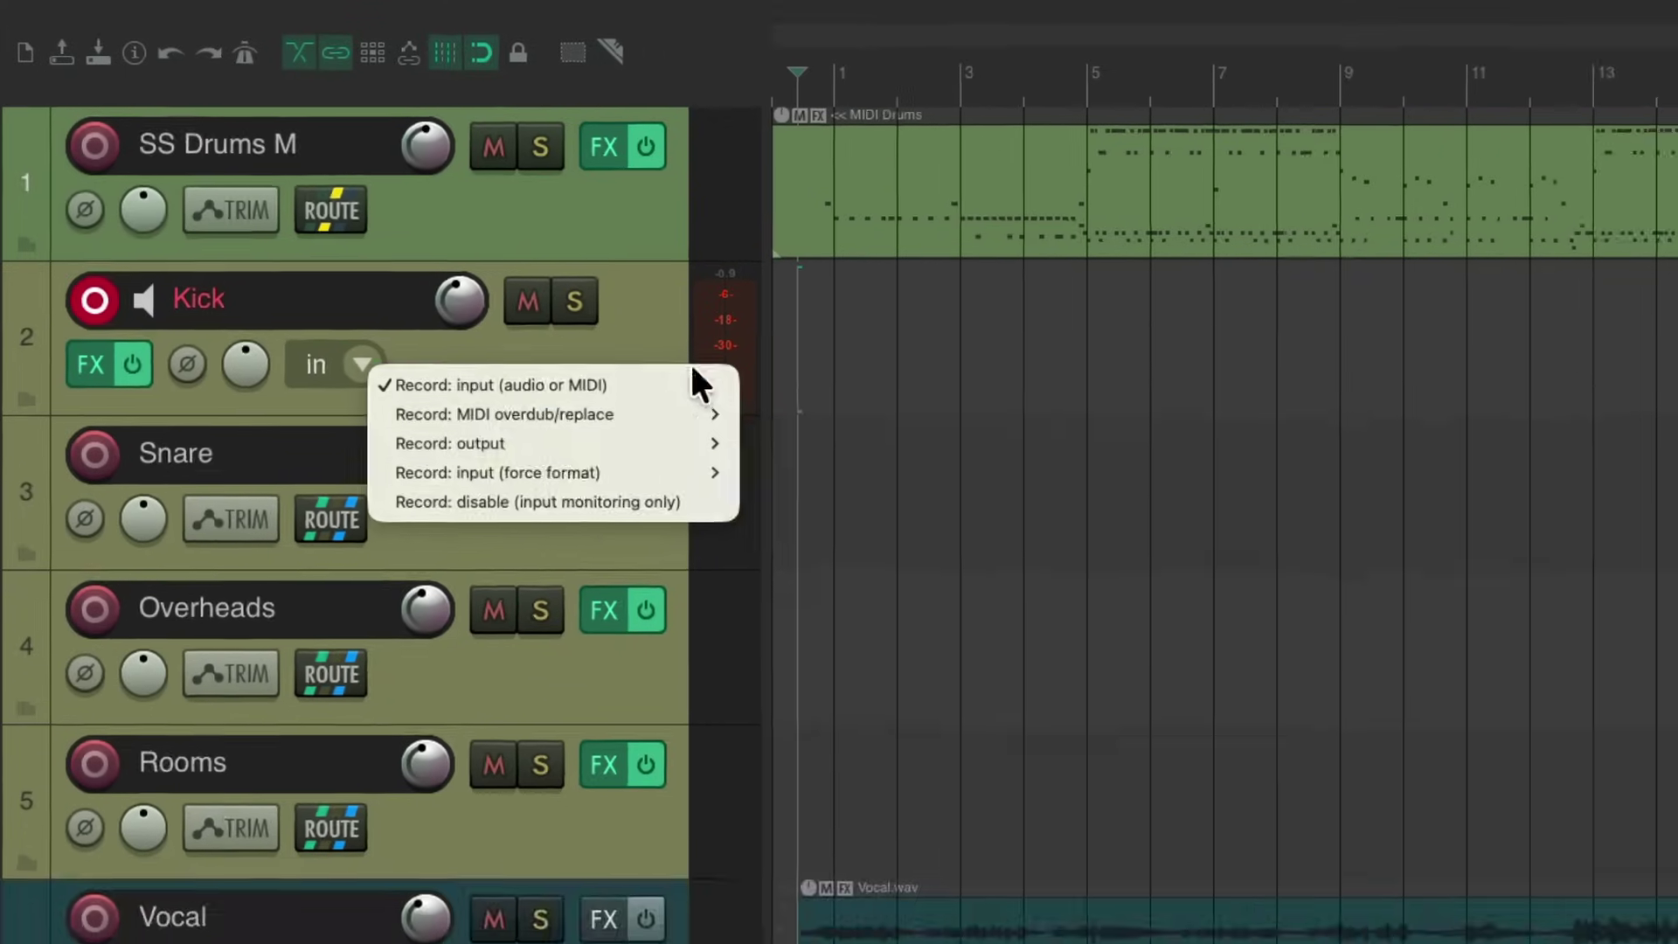
{"action": "left_click", "coordinate": [719, 337]}
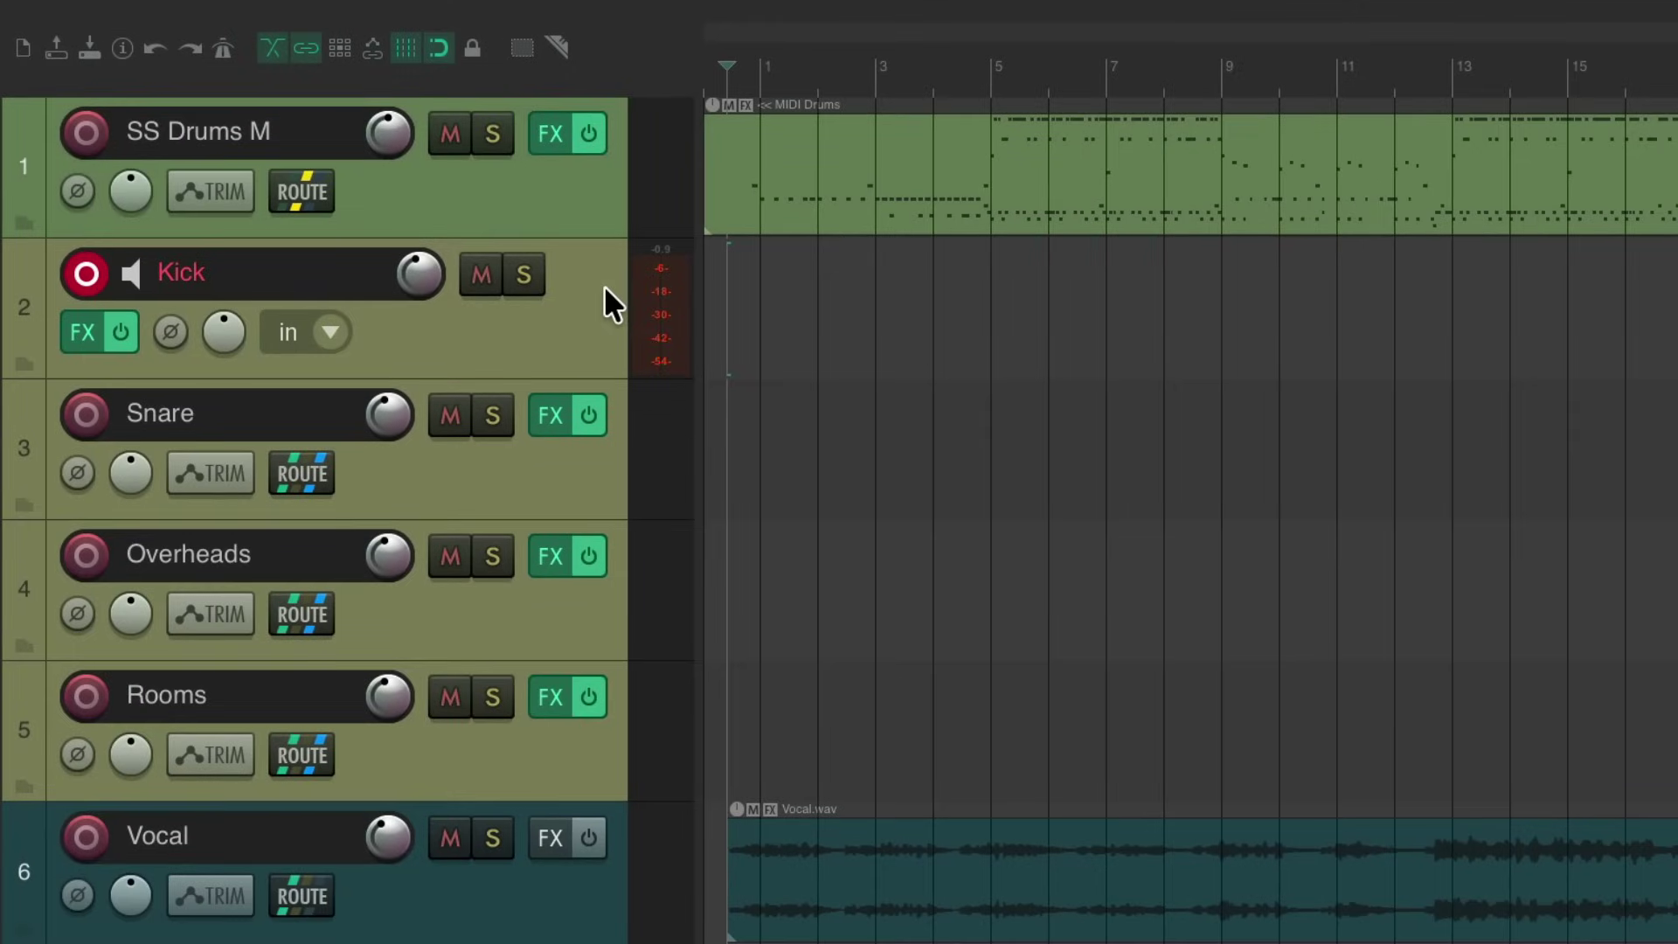
{"action": "left_click", "coordinate": [108, 261]}
{"action": "left_click", "coordinate": [533, 328]}
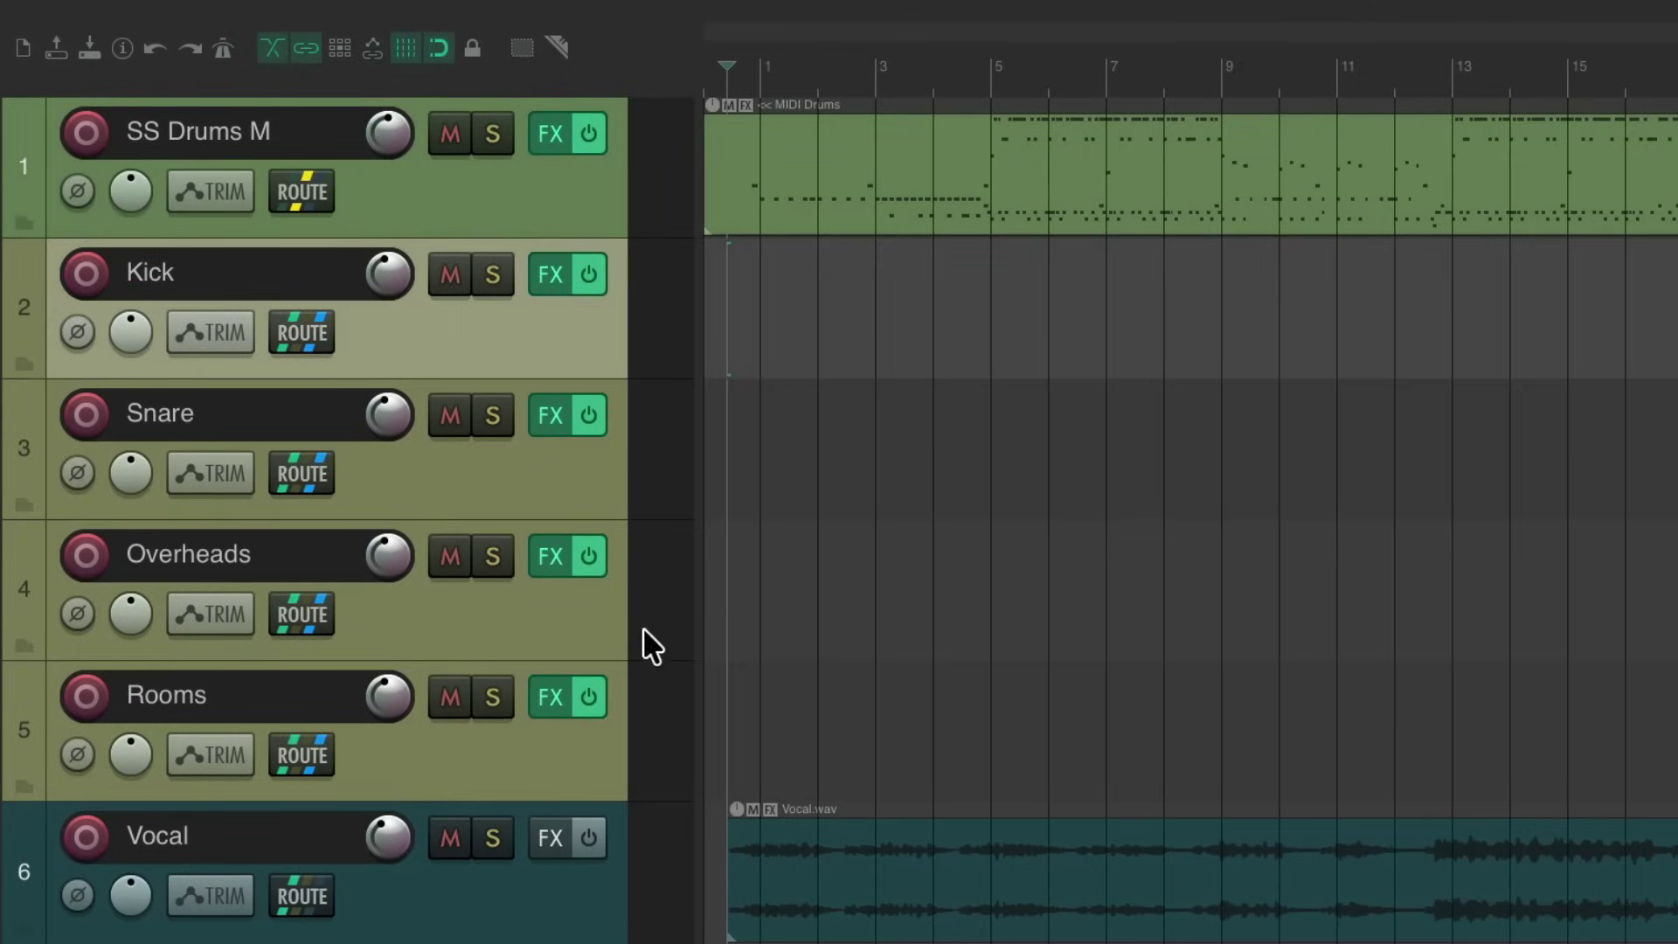
Freeze the selected Kick, Snare, Overheads and Rooms tracks to stereo
{"action": "left_click", "coordinate": [588, 728], "text": "shift"}
{"action": "right_click", "coordinate": [585, 334]}
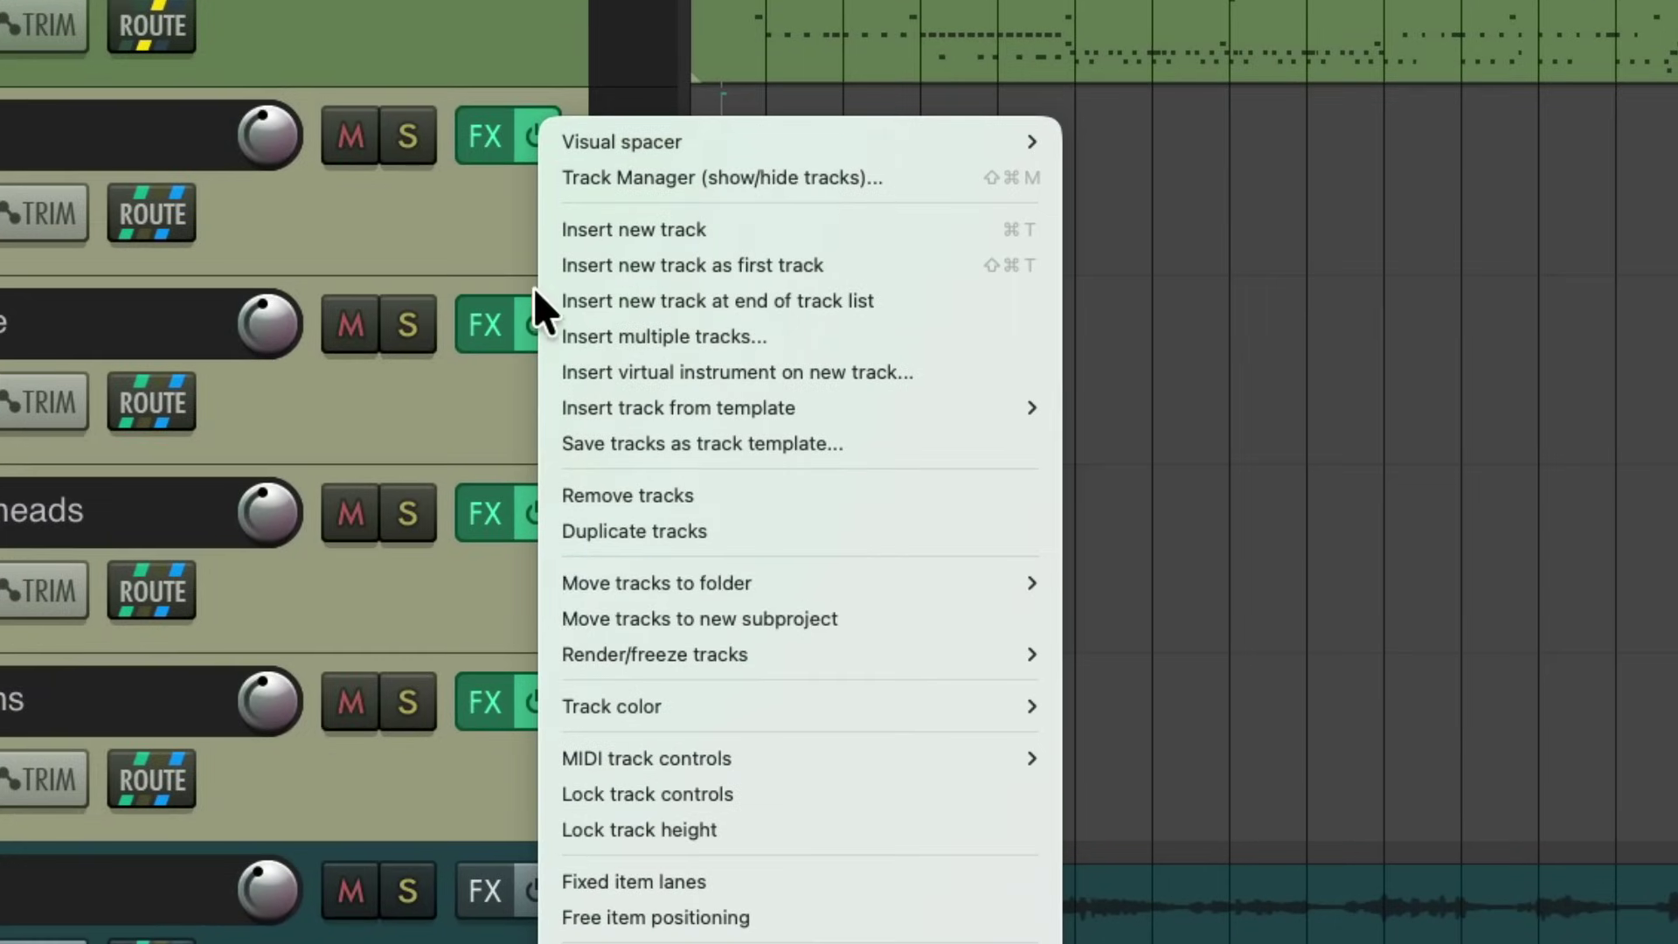
{"action": "mouse_move", "coordinate": [566, 661]}
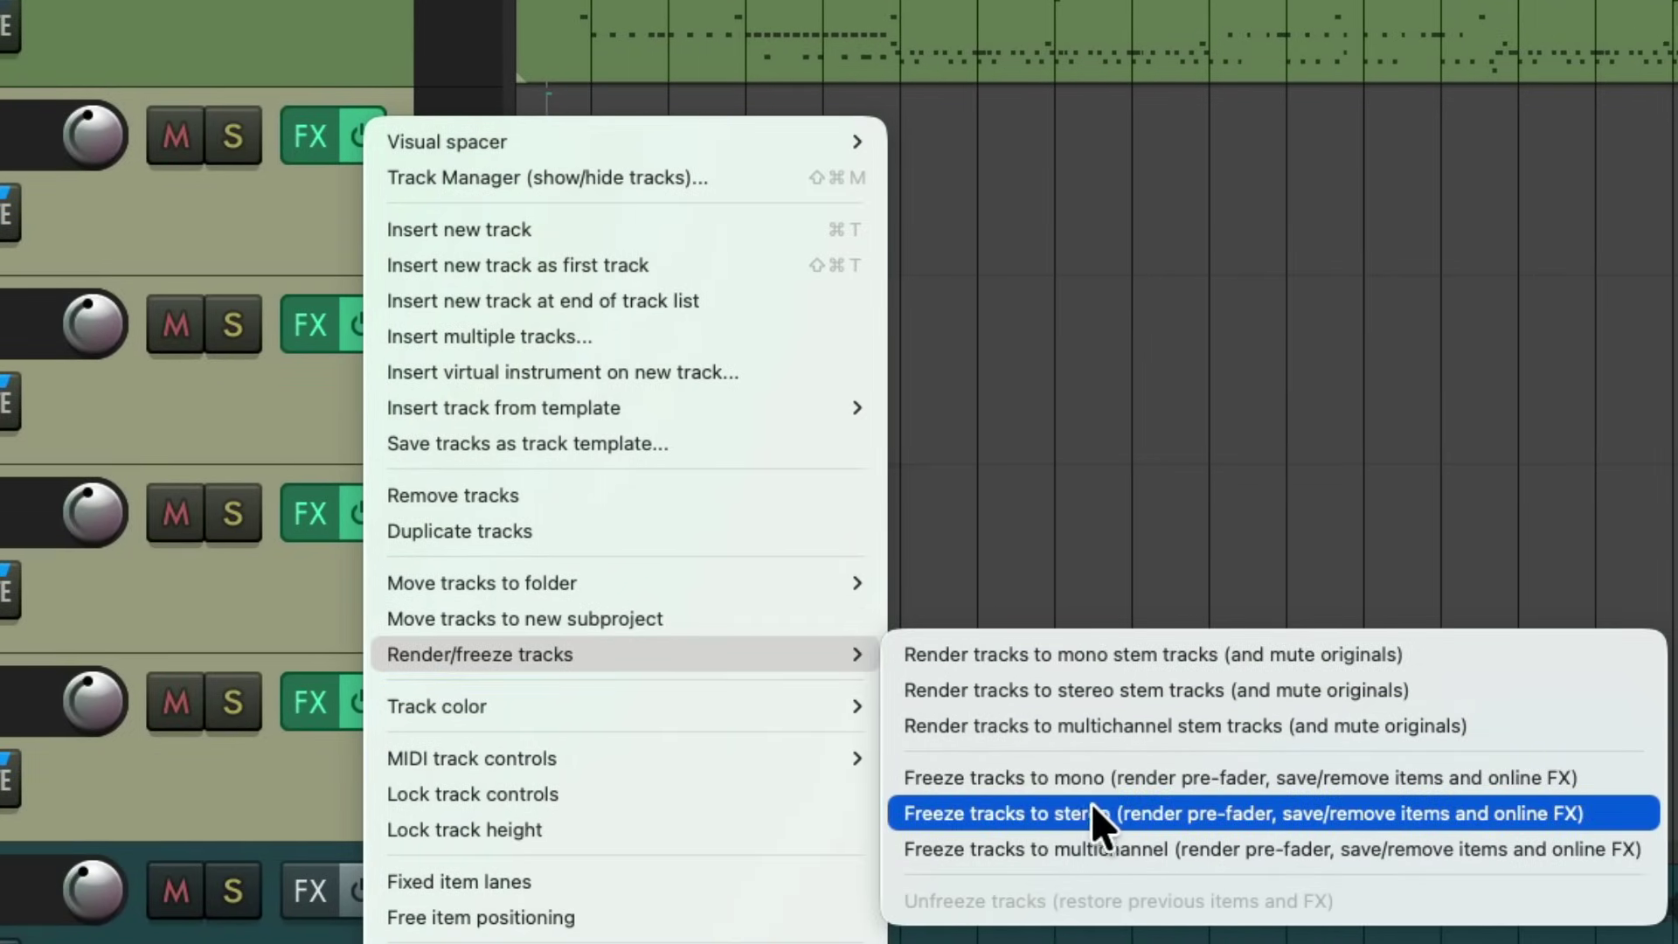
{"action": "left_click", "coordinate": [1123, 808]}
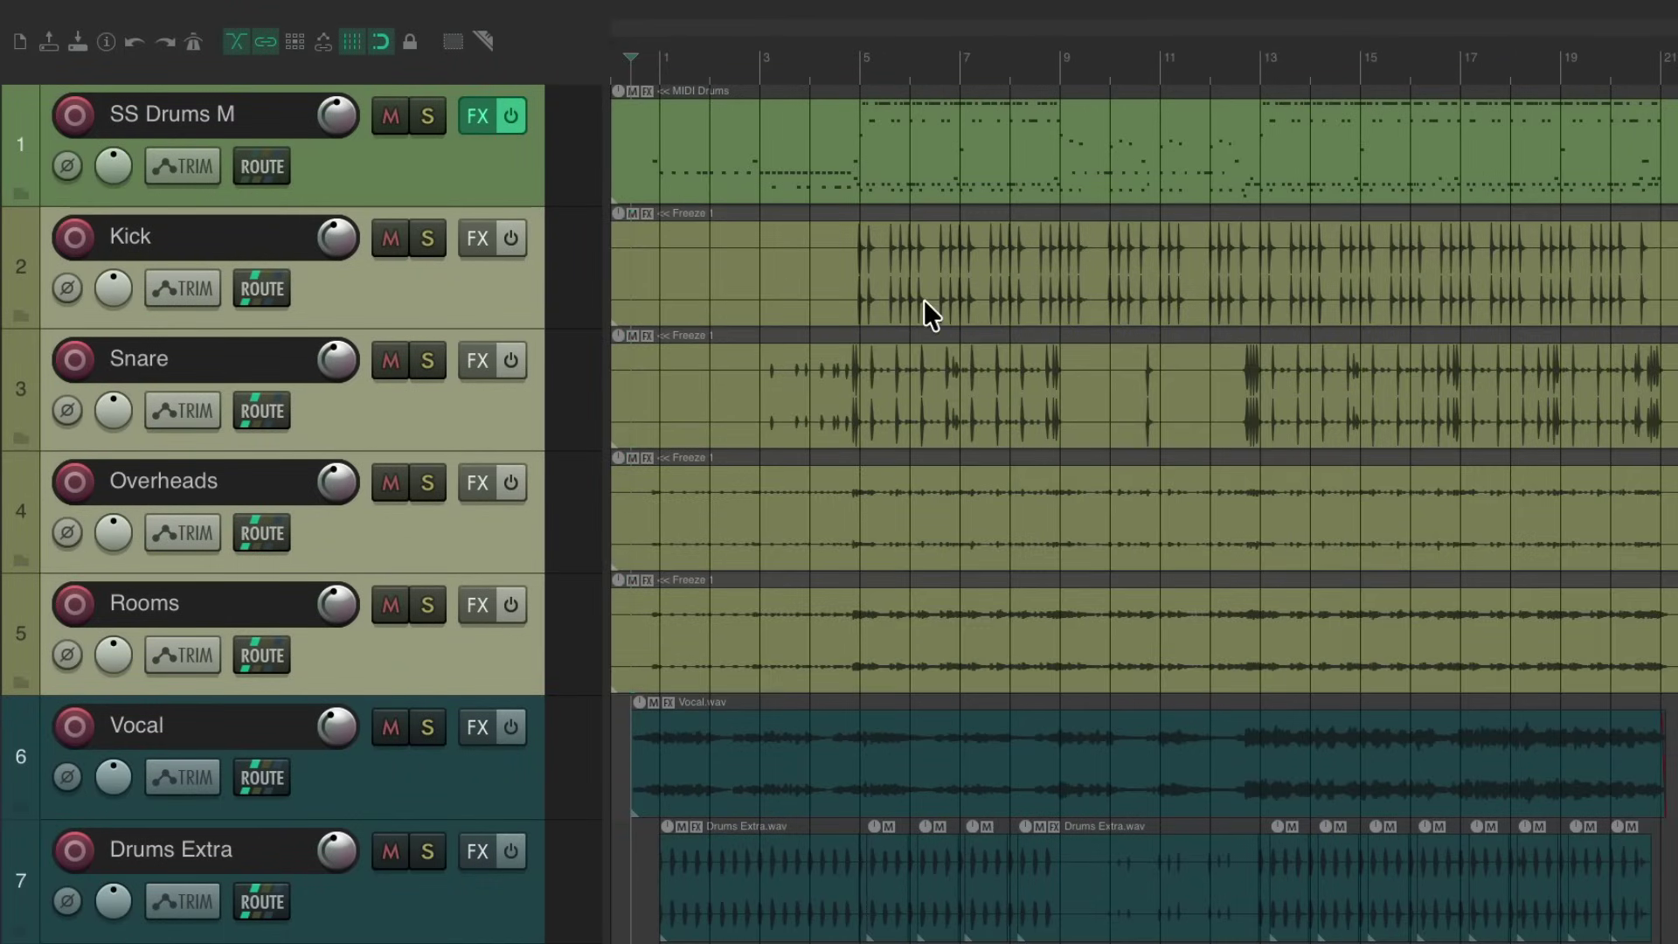
Mute SS Drums M, play back, and compare CPU load muted versus unmuted in the Performance Meter
{"action": "left_click", "coordinate": [387, 106]}
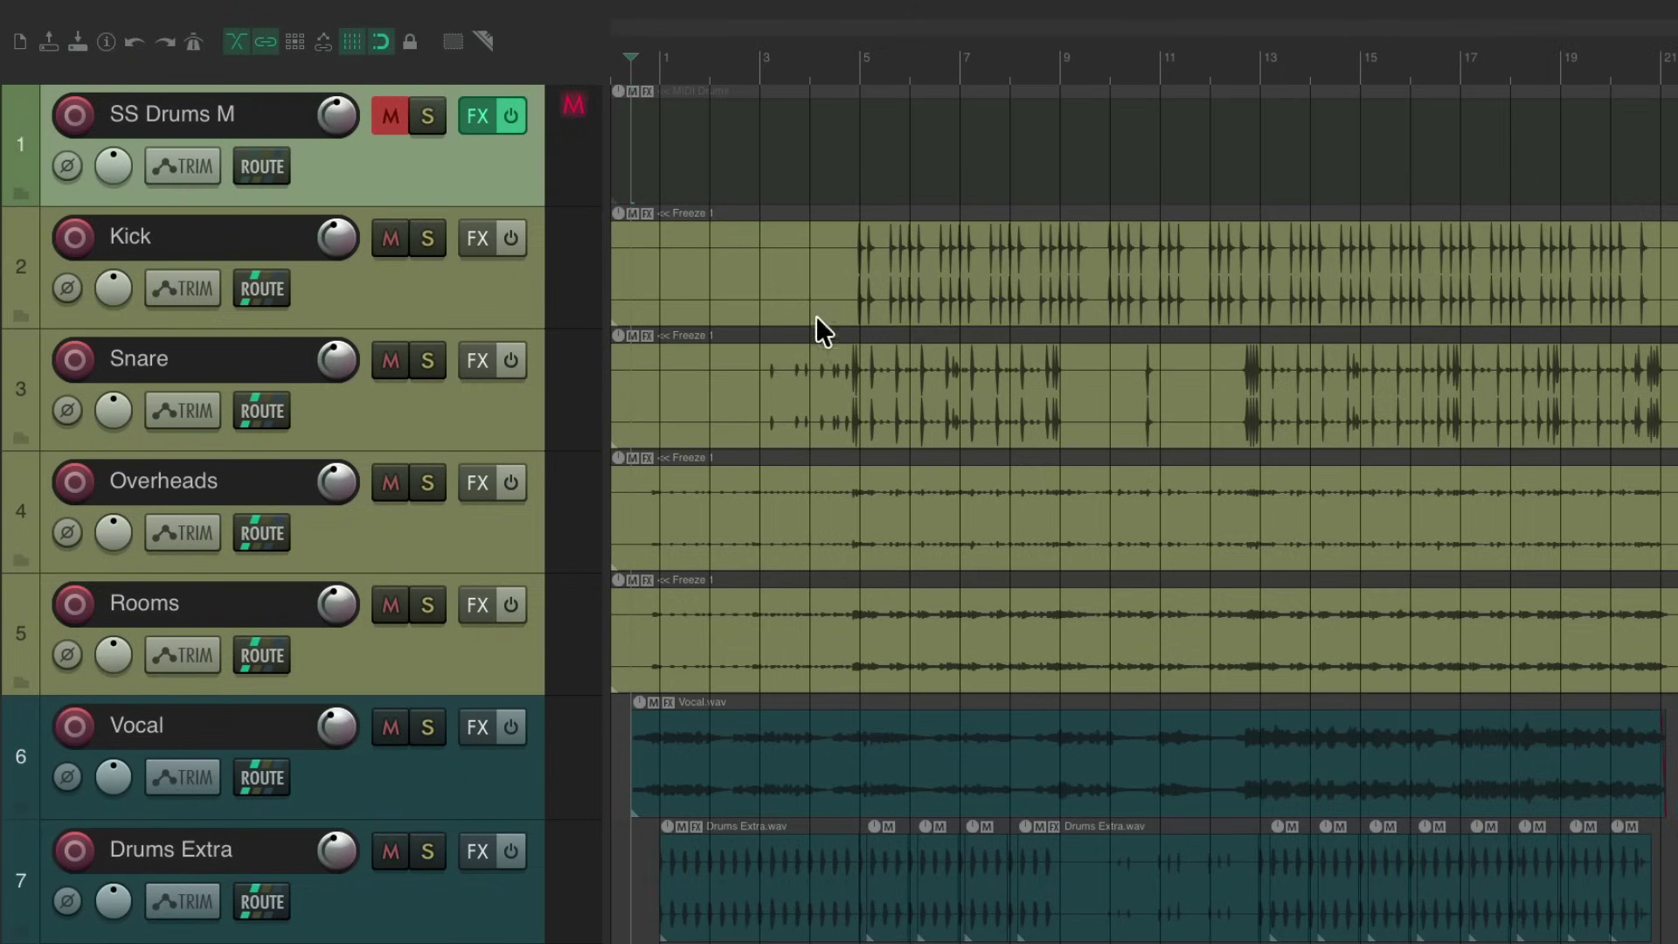
{"action": "key", "text": "space"}
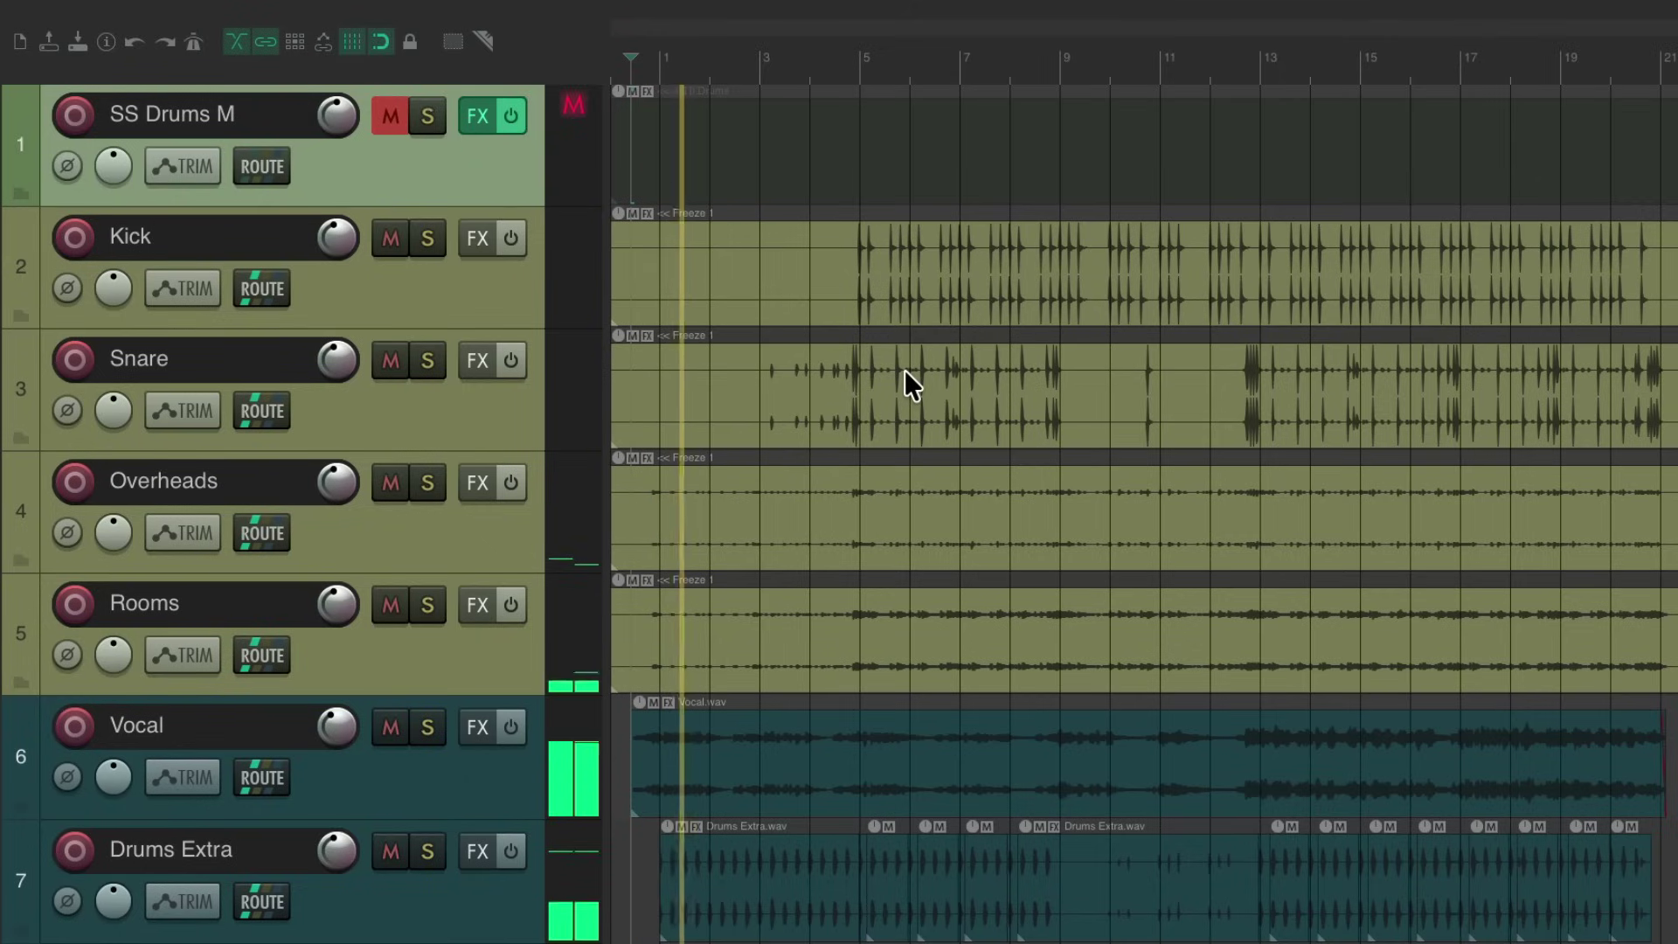
{"action": "key", "text": "super+alt+p"}
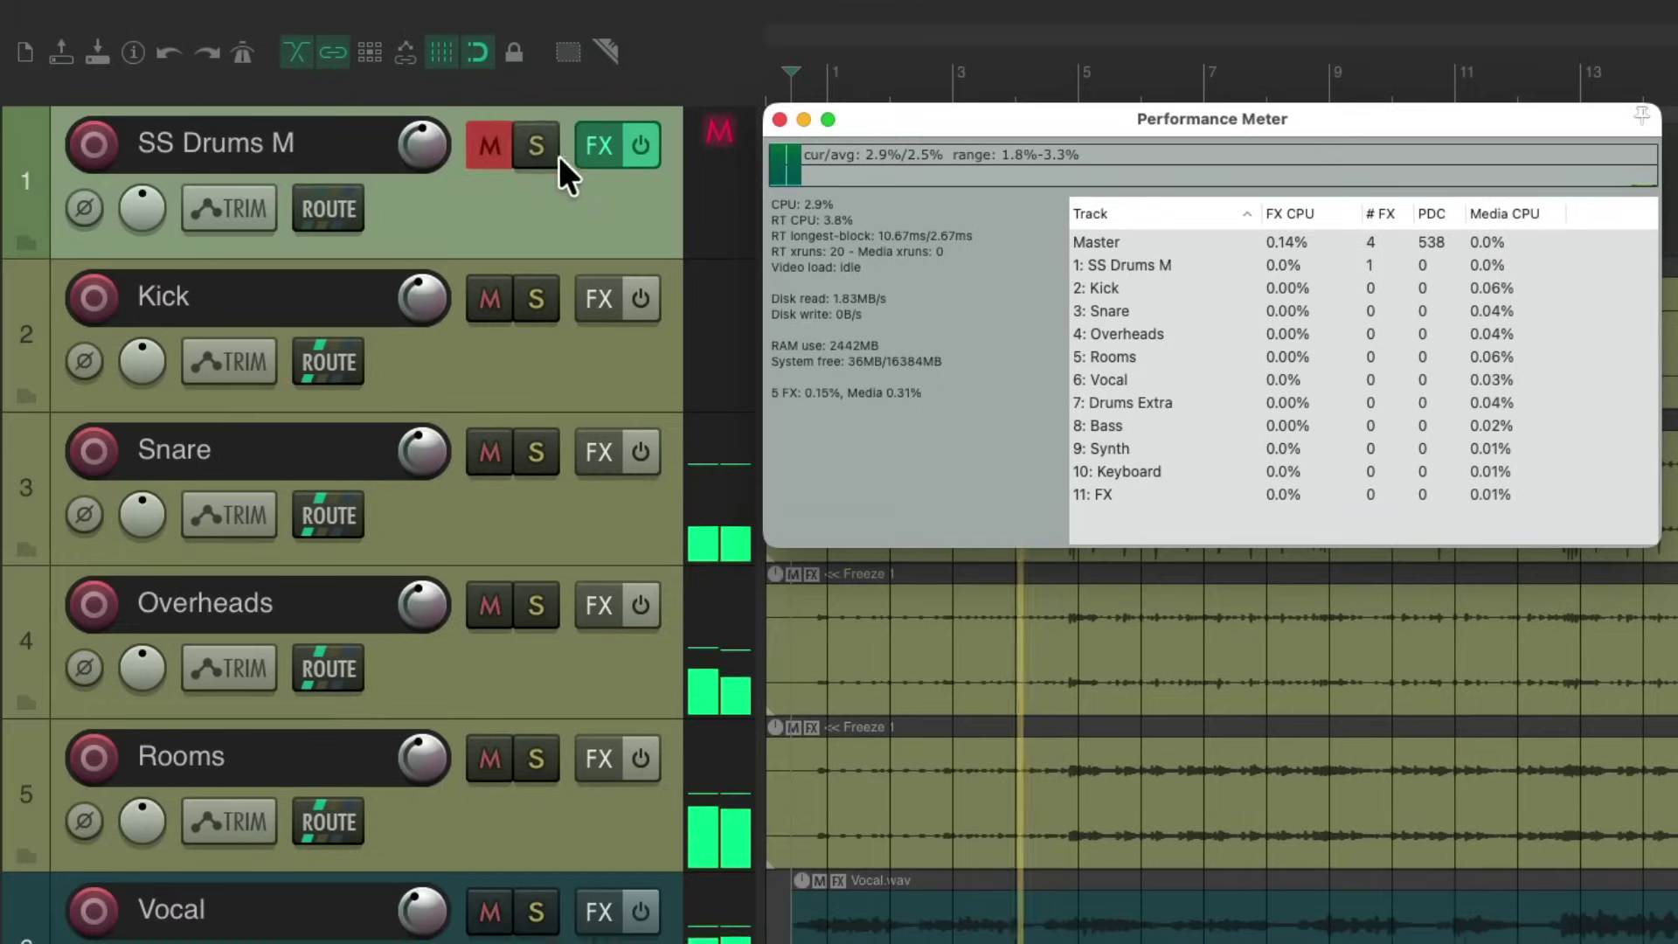
{"action": "left_click", "coordinate": [89, 159]}
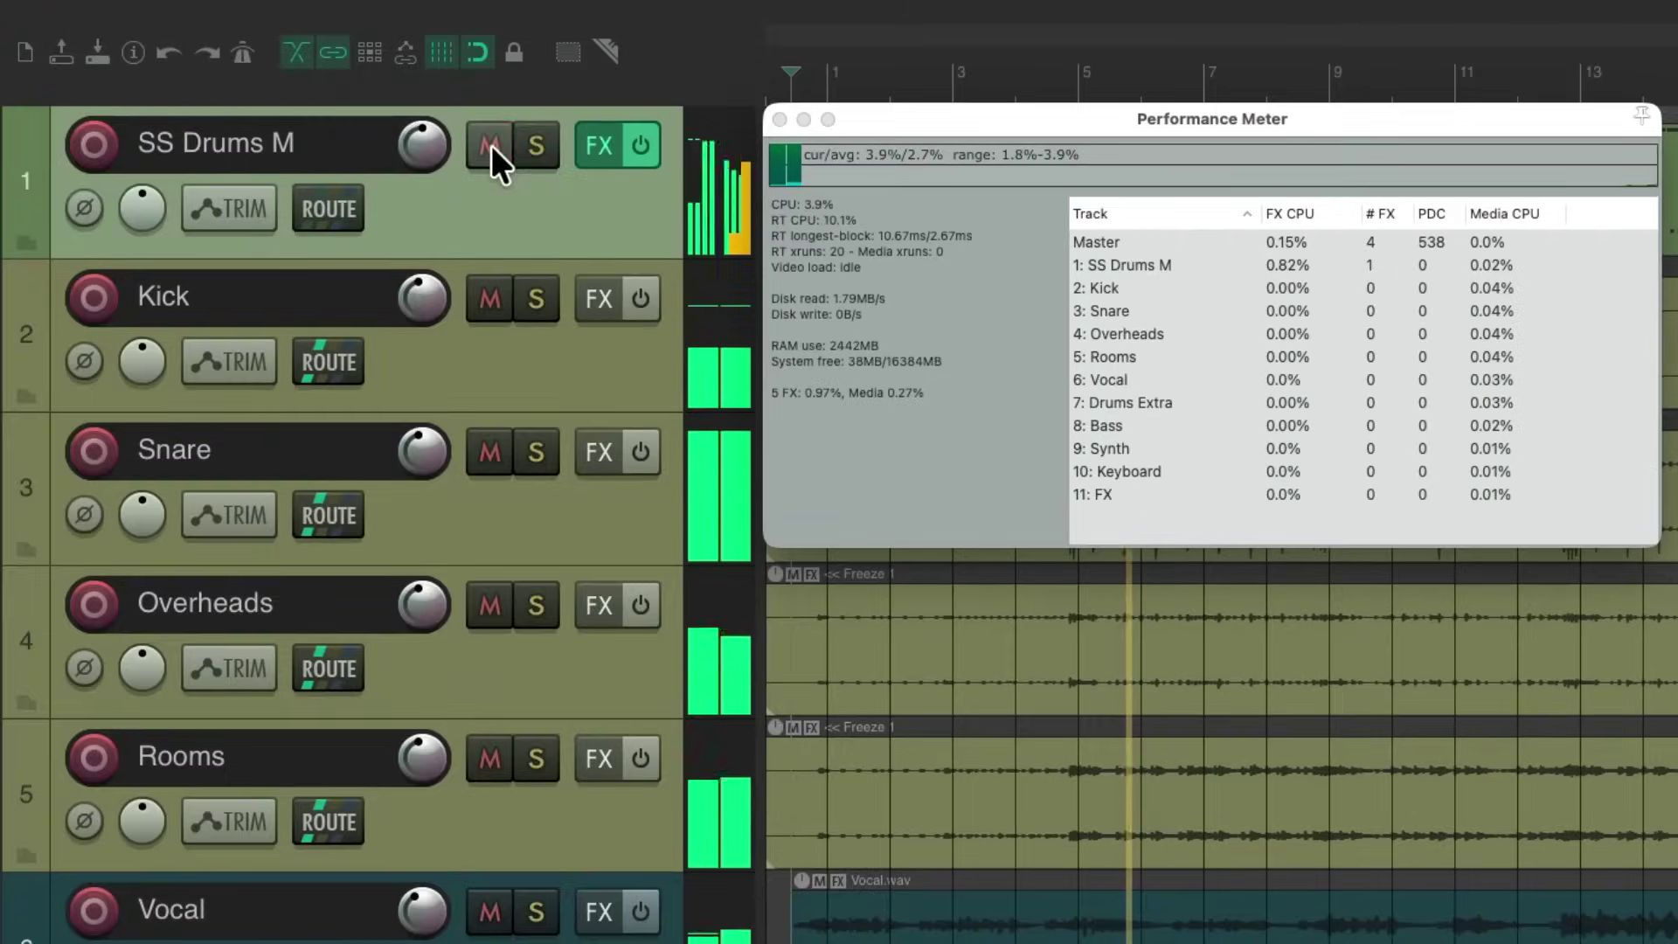
{"action": "left_click", "coordinate": [490, 145]}
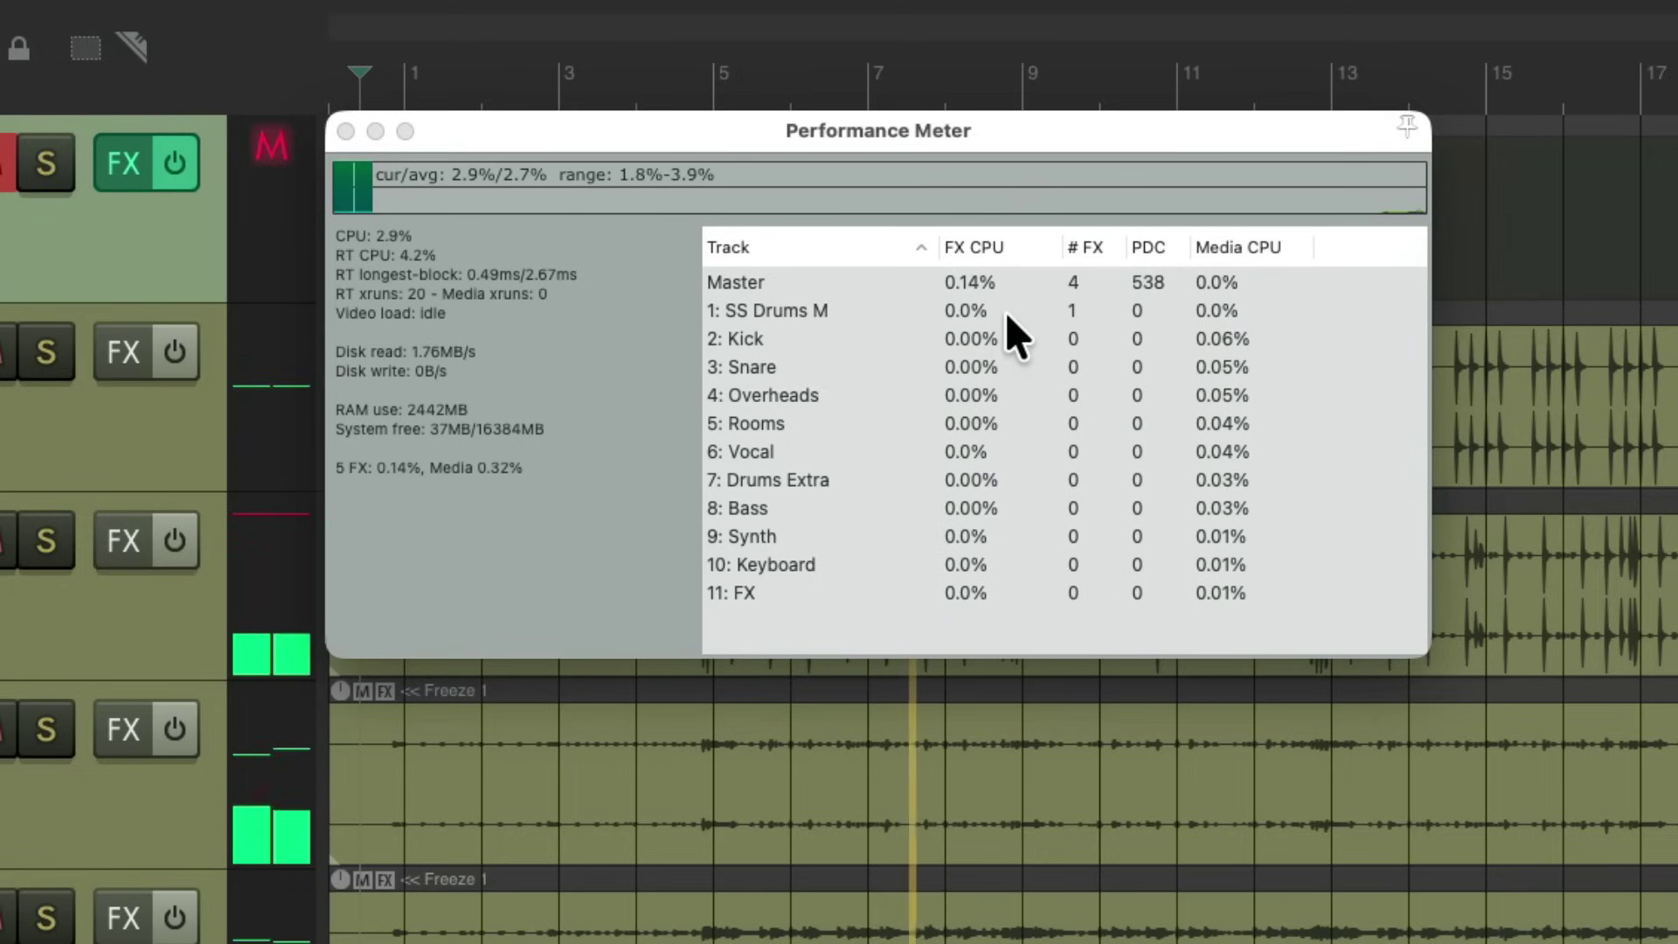
{"action": "left_click", "coordinate": [345, 131]}
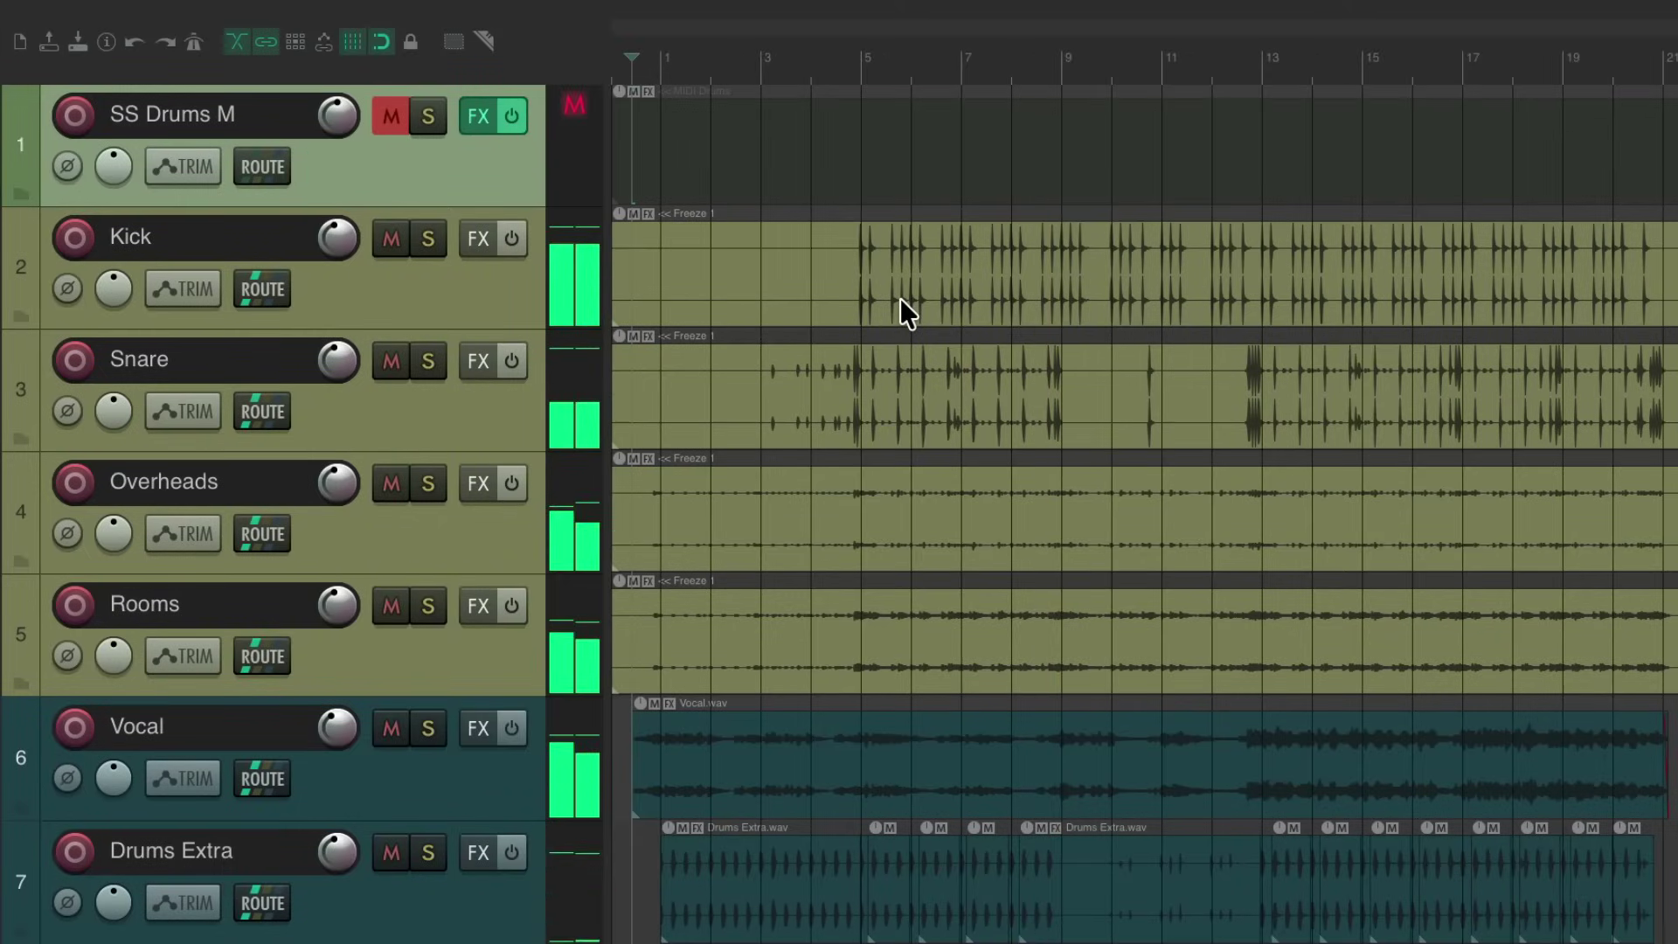
Stop playback and undo the freeze and mute so the drum effects are live again
{"action": "key", "text": "space"}
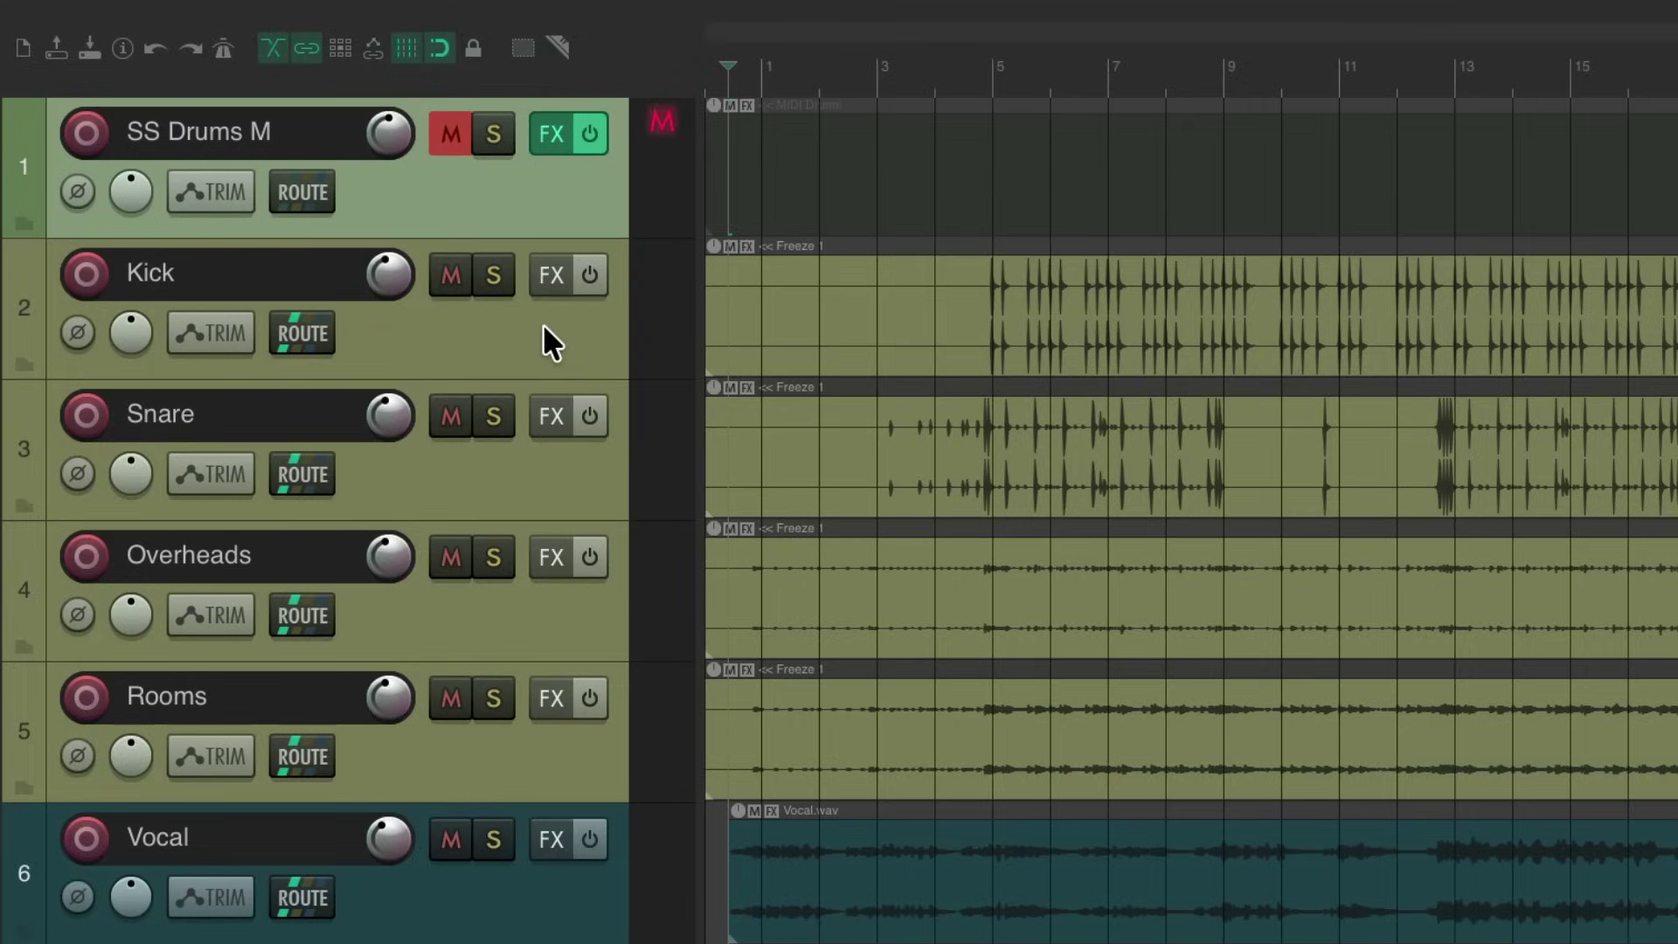
{"action": "key", "text": "ctrl+z"}
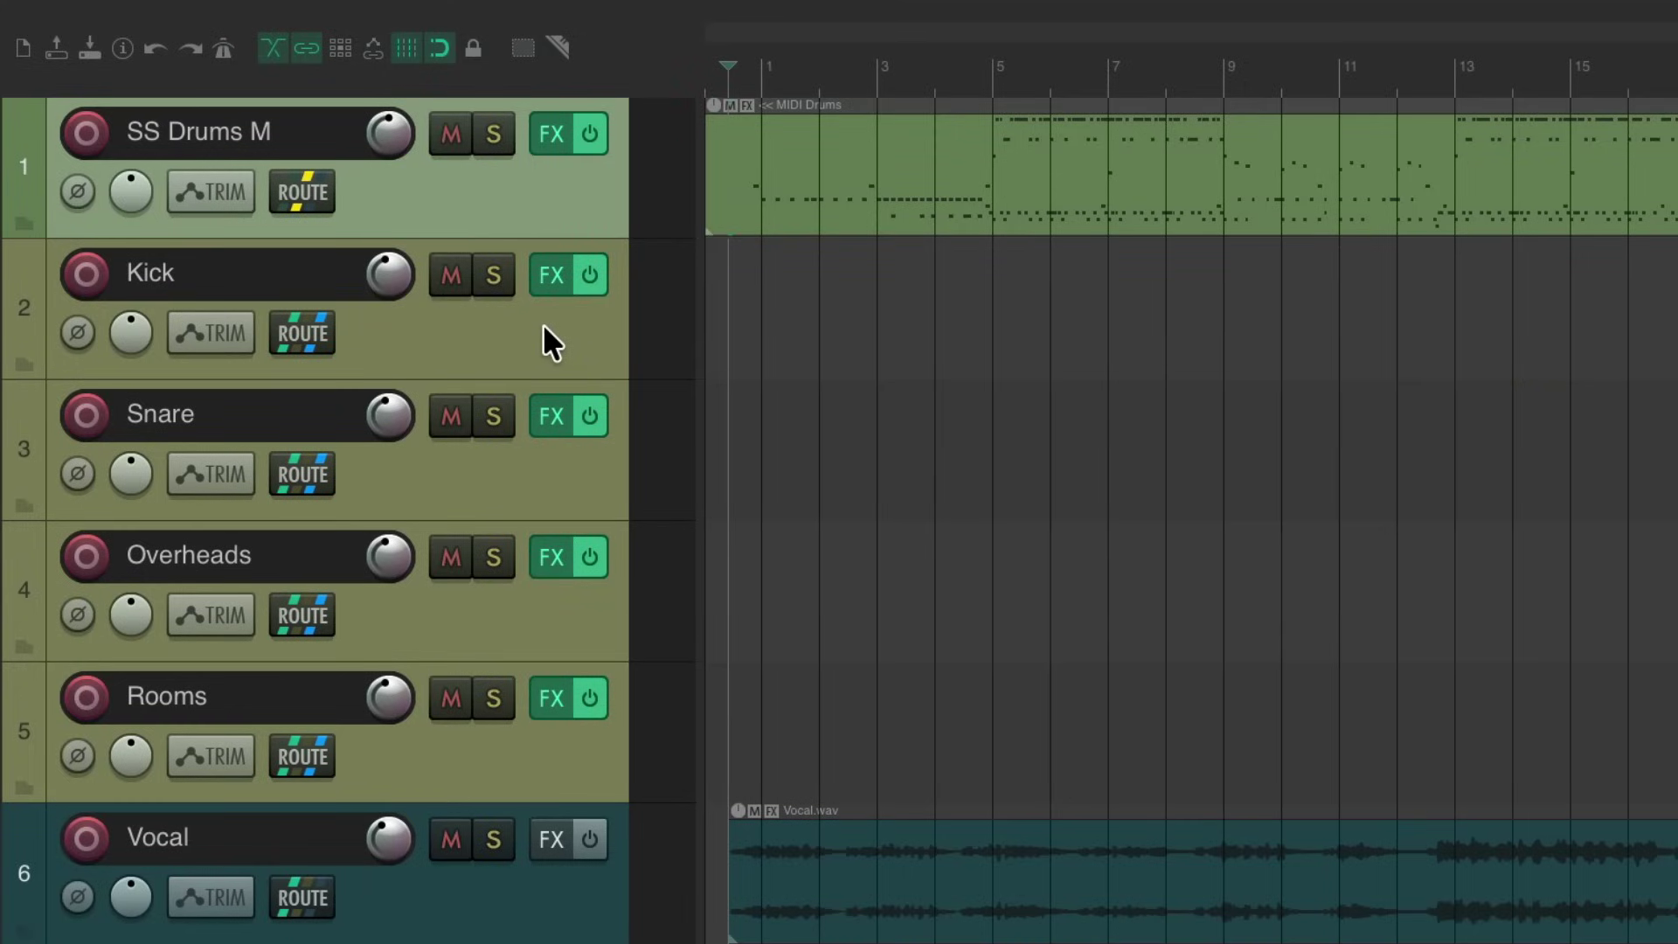
Open the Kick track's FX chain and inspect ReaComp's freeze options without freezing
{"action": "left_click", "coordinate": [551, 275]}
{"action": "left_click", "coordinate": [888, 142]}
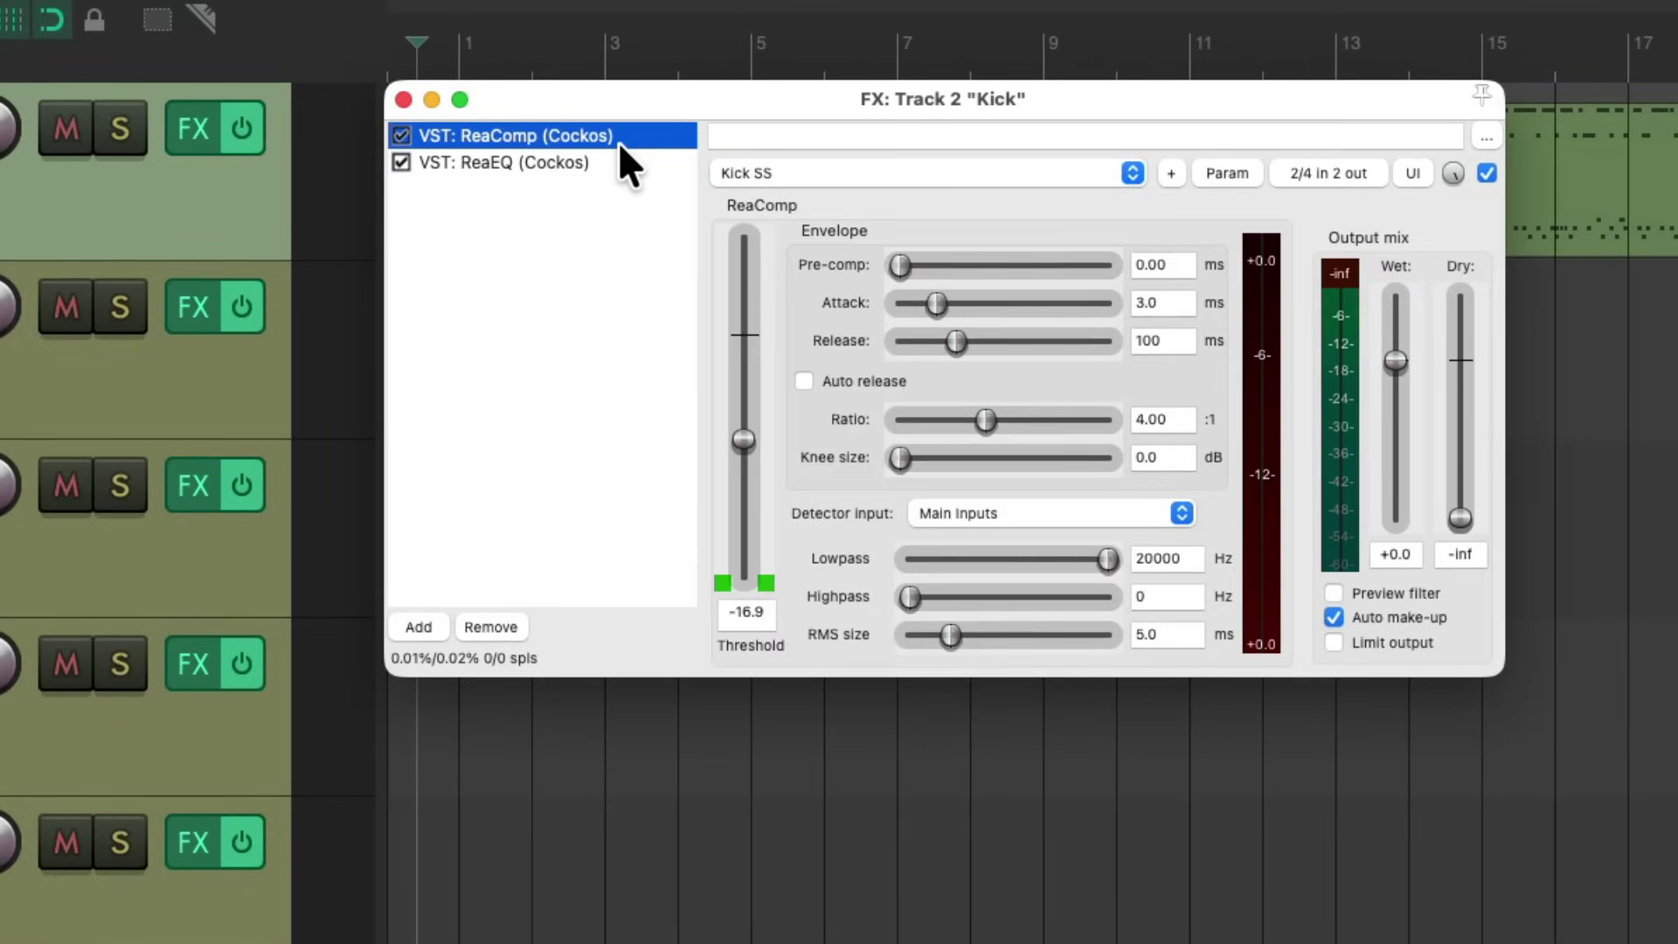
{"action": "right_click", "coordinate": [617, 141]}
{"action": "mouse_move", "coordinate": [645, 408]}
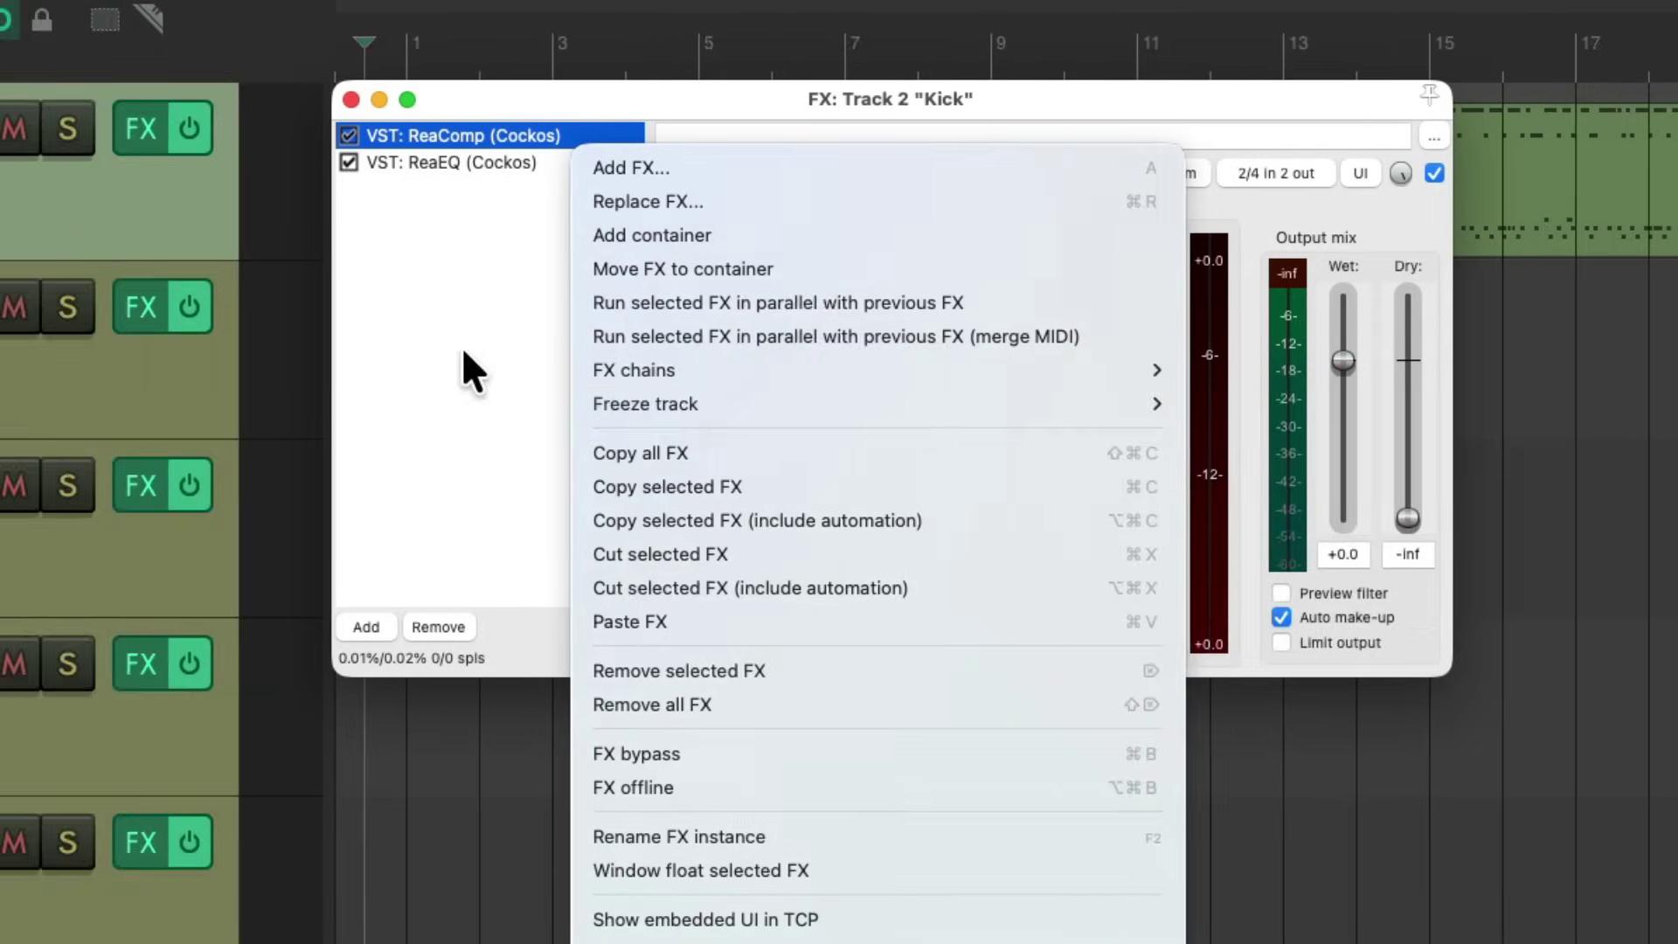
{"action": "left_click", "coordinate": [217, 346]}
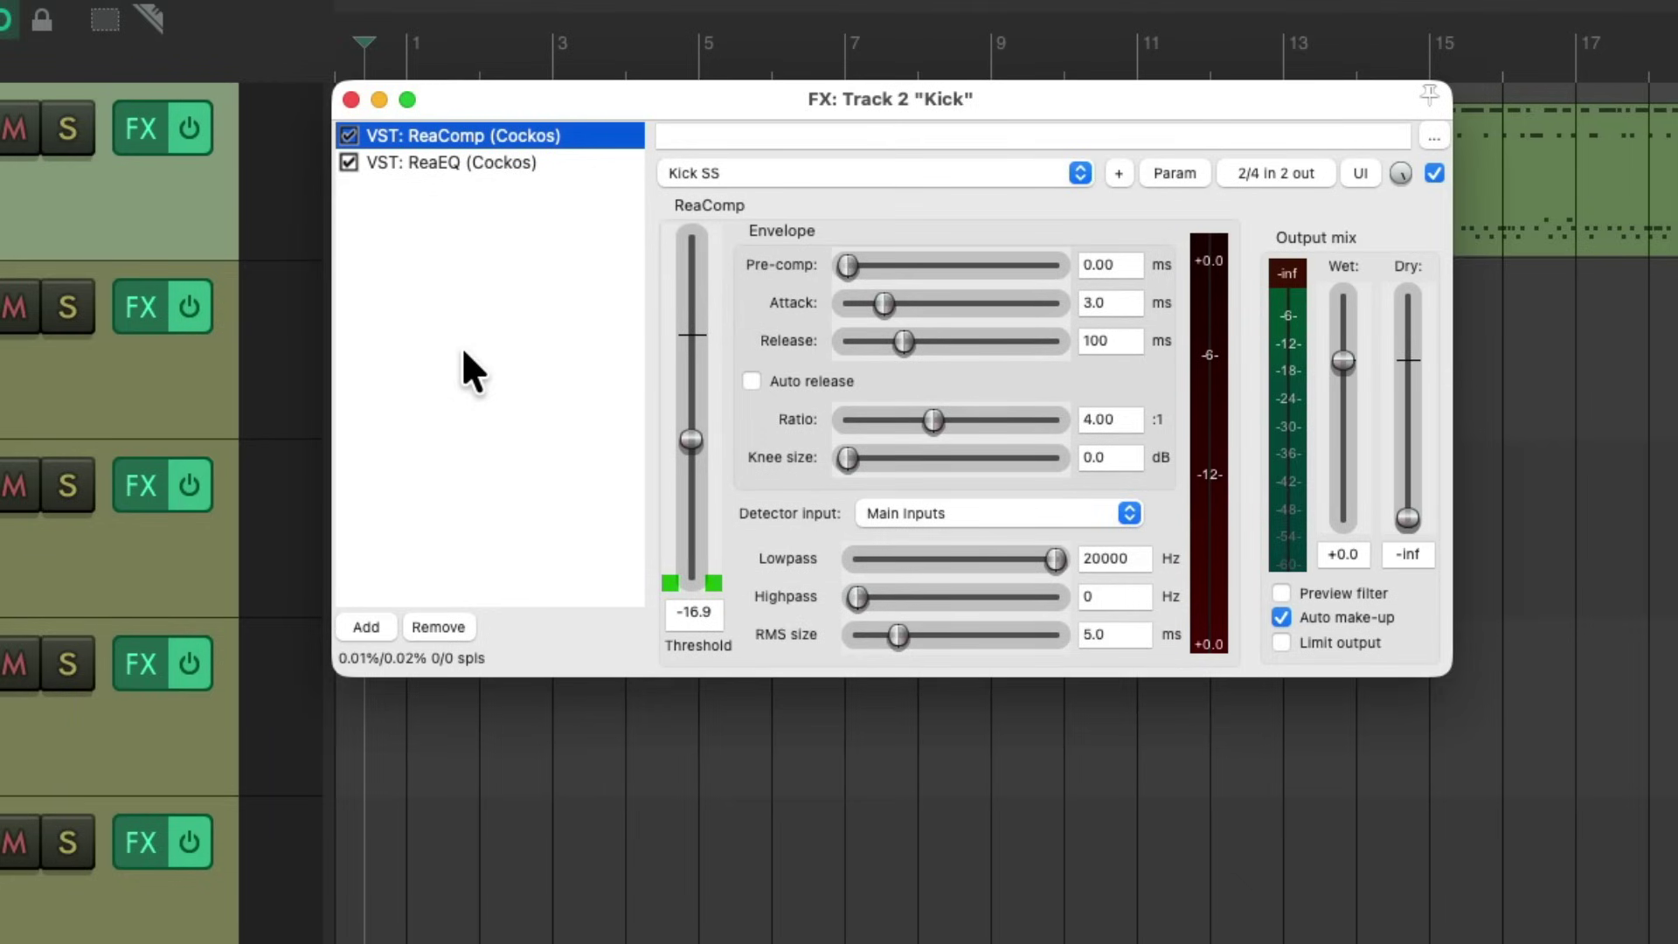
{"action": "left_click", "coordinate": [570, 234]}
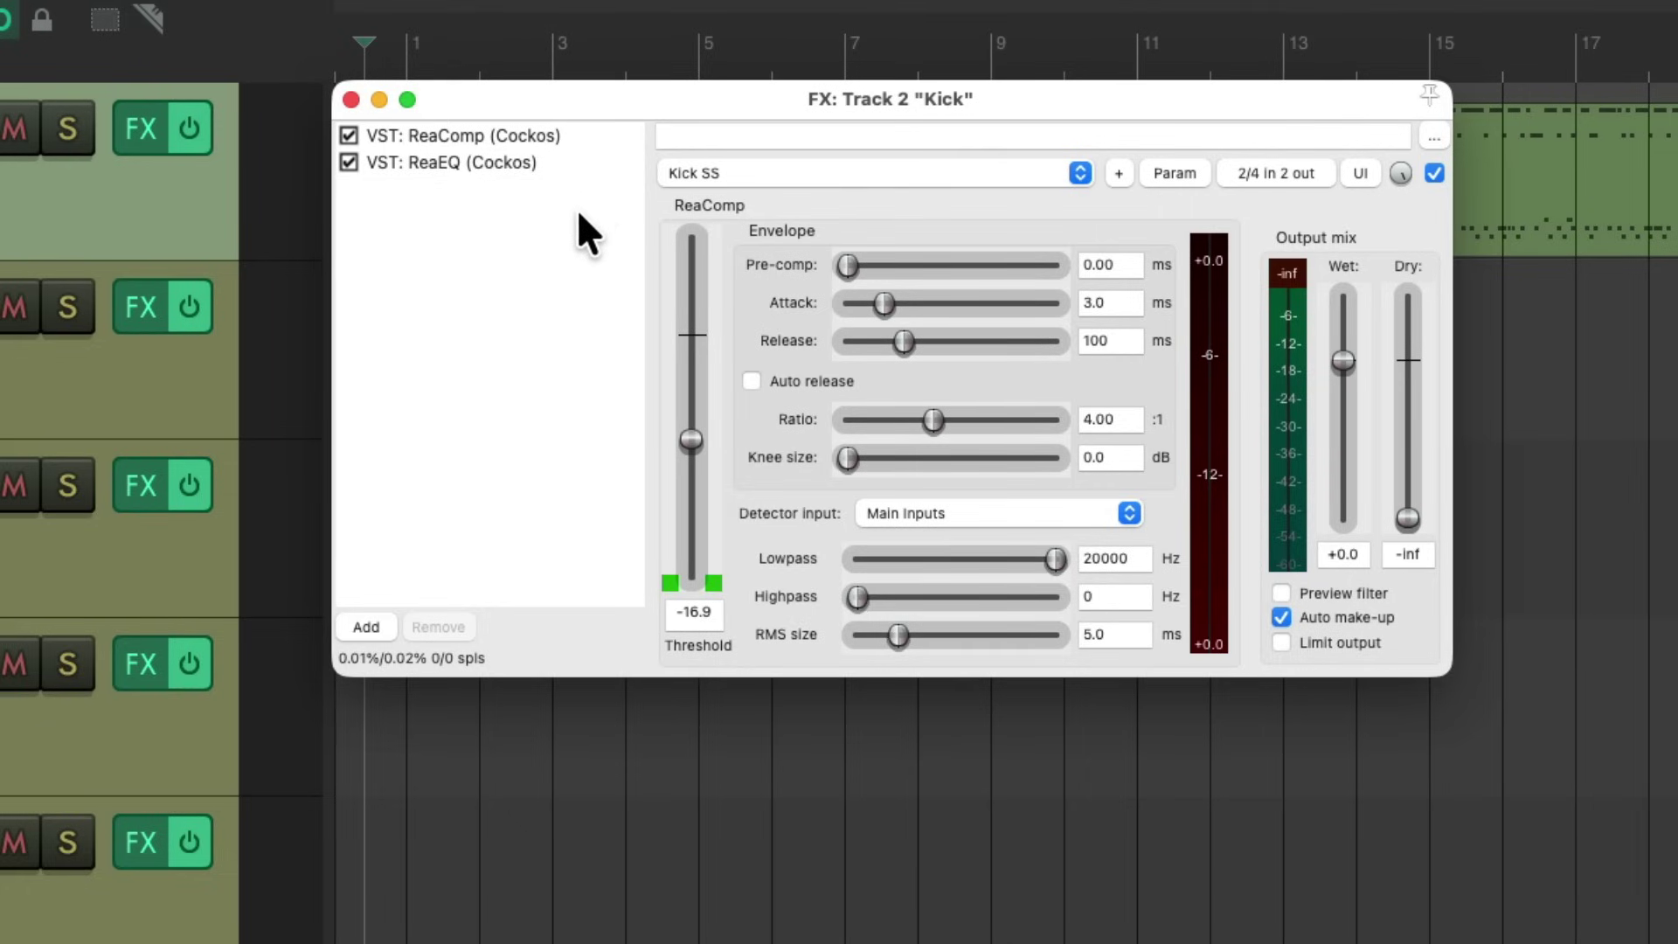
Add an empty Container to the Kick FX chain and move it to the top
{"action": "double_click", "coordinate": [568, 238]}
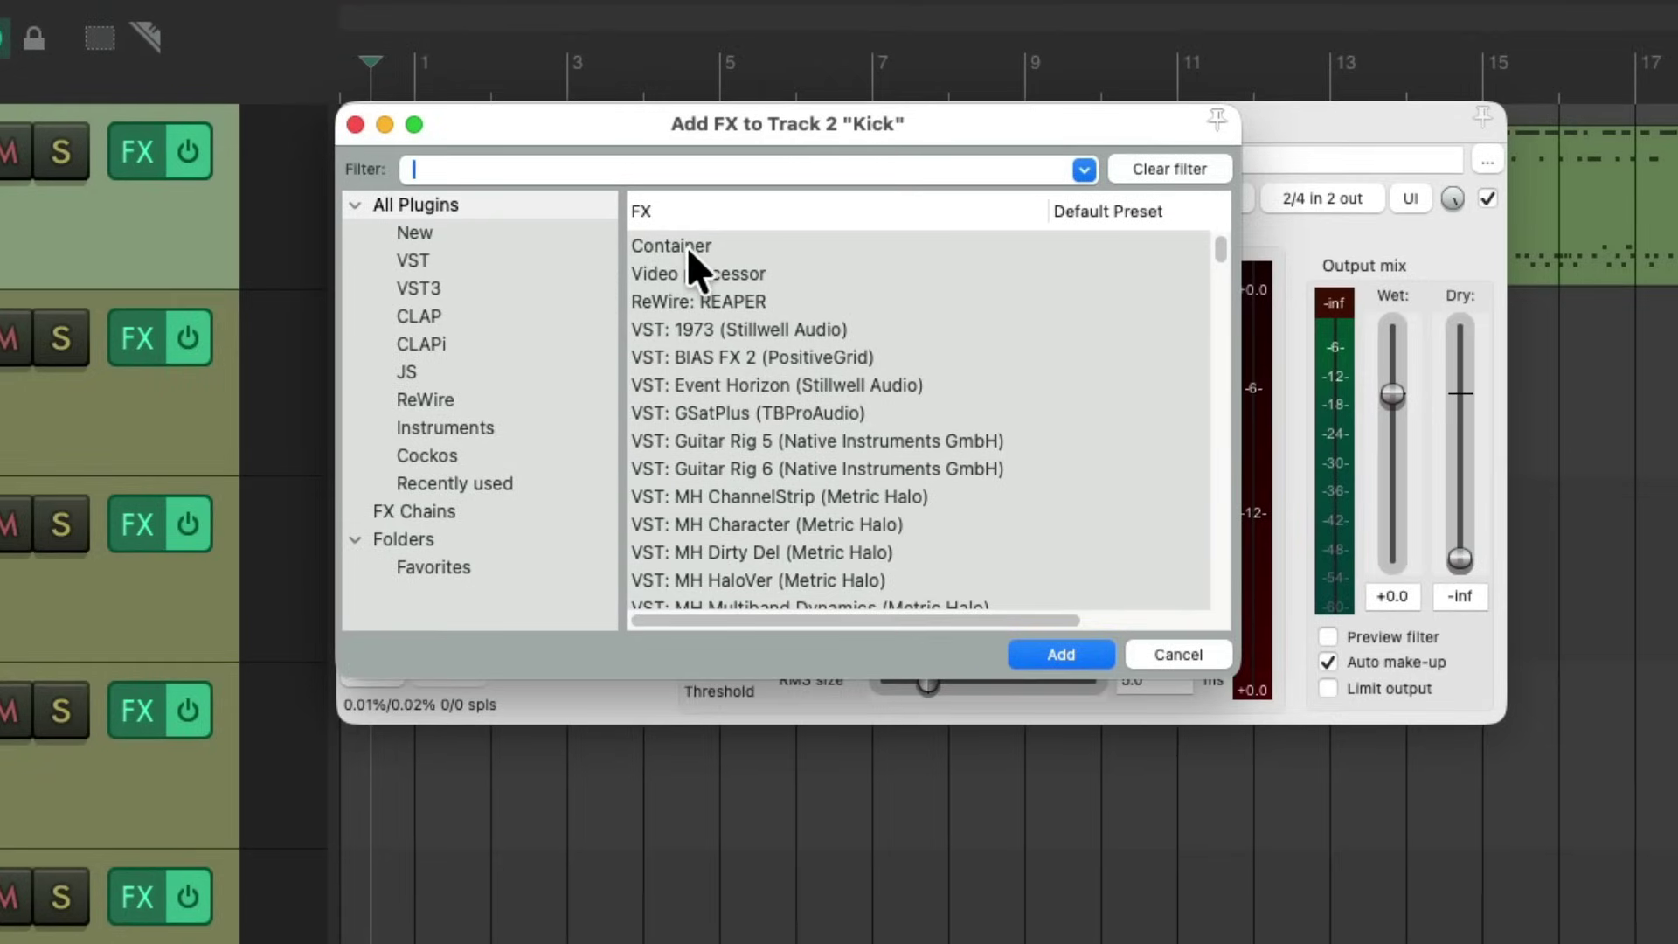
{"action": "left_click", "coordinate": [685, 247]}
{"action": "double_click", "coordinate": [685, 246]}
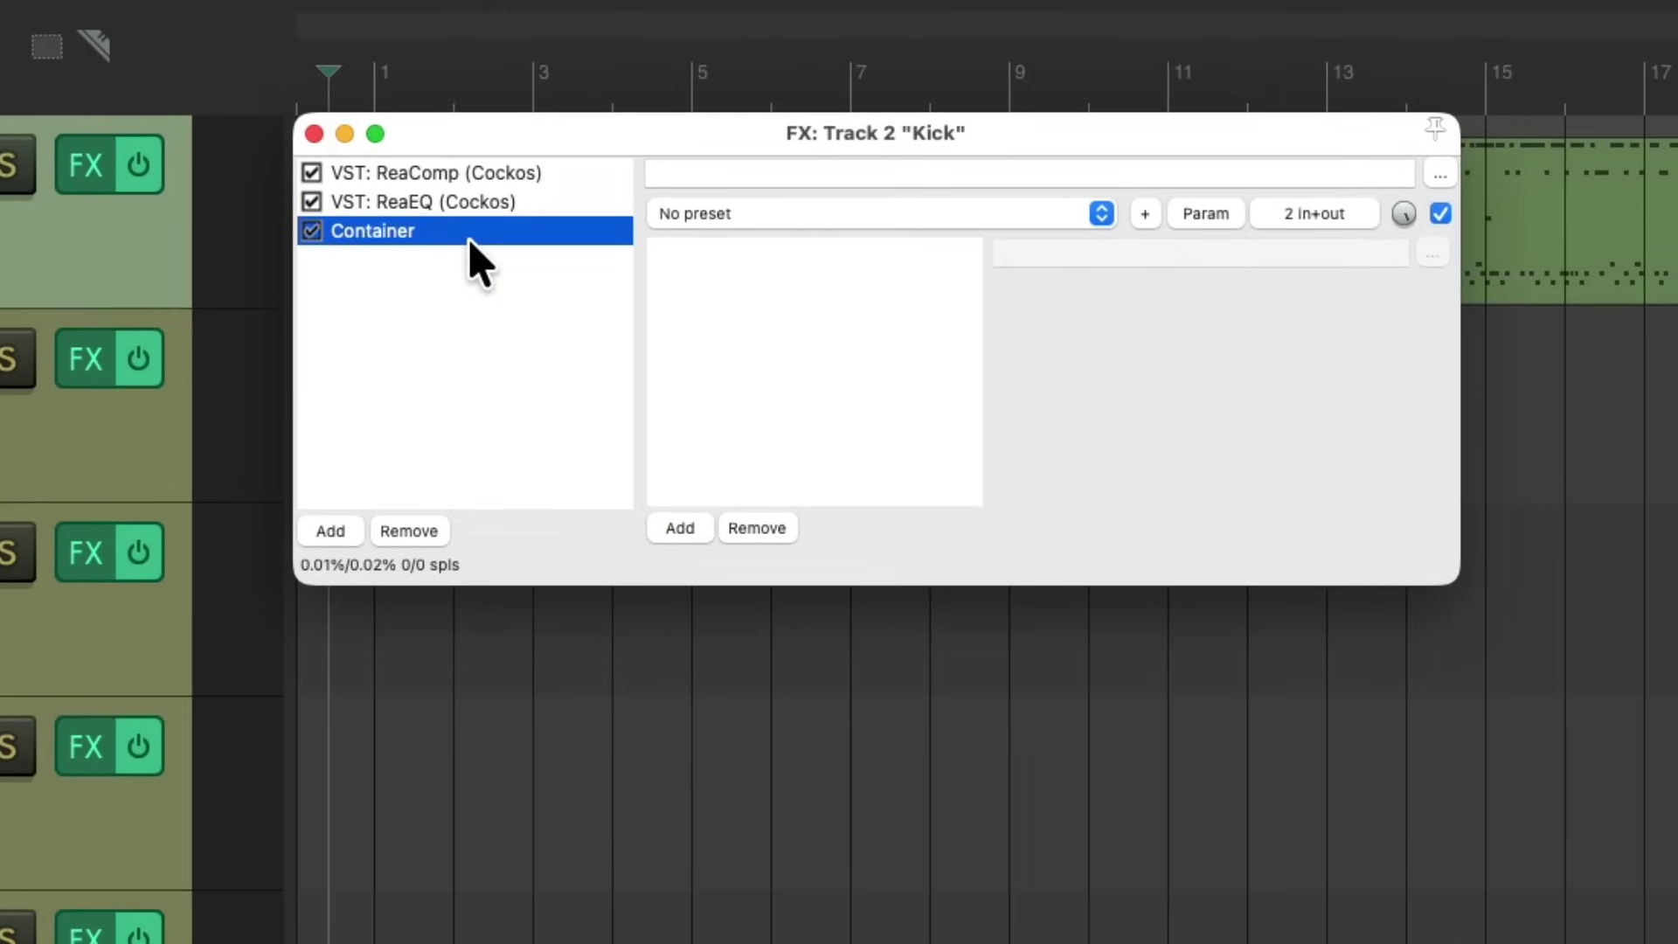
{"action": "left_click_drag", "start_coordinate": [469, 241], "coordinate": [509, 183]}
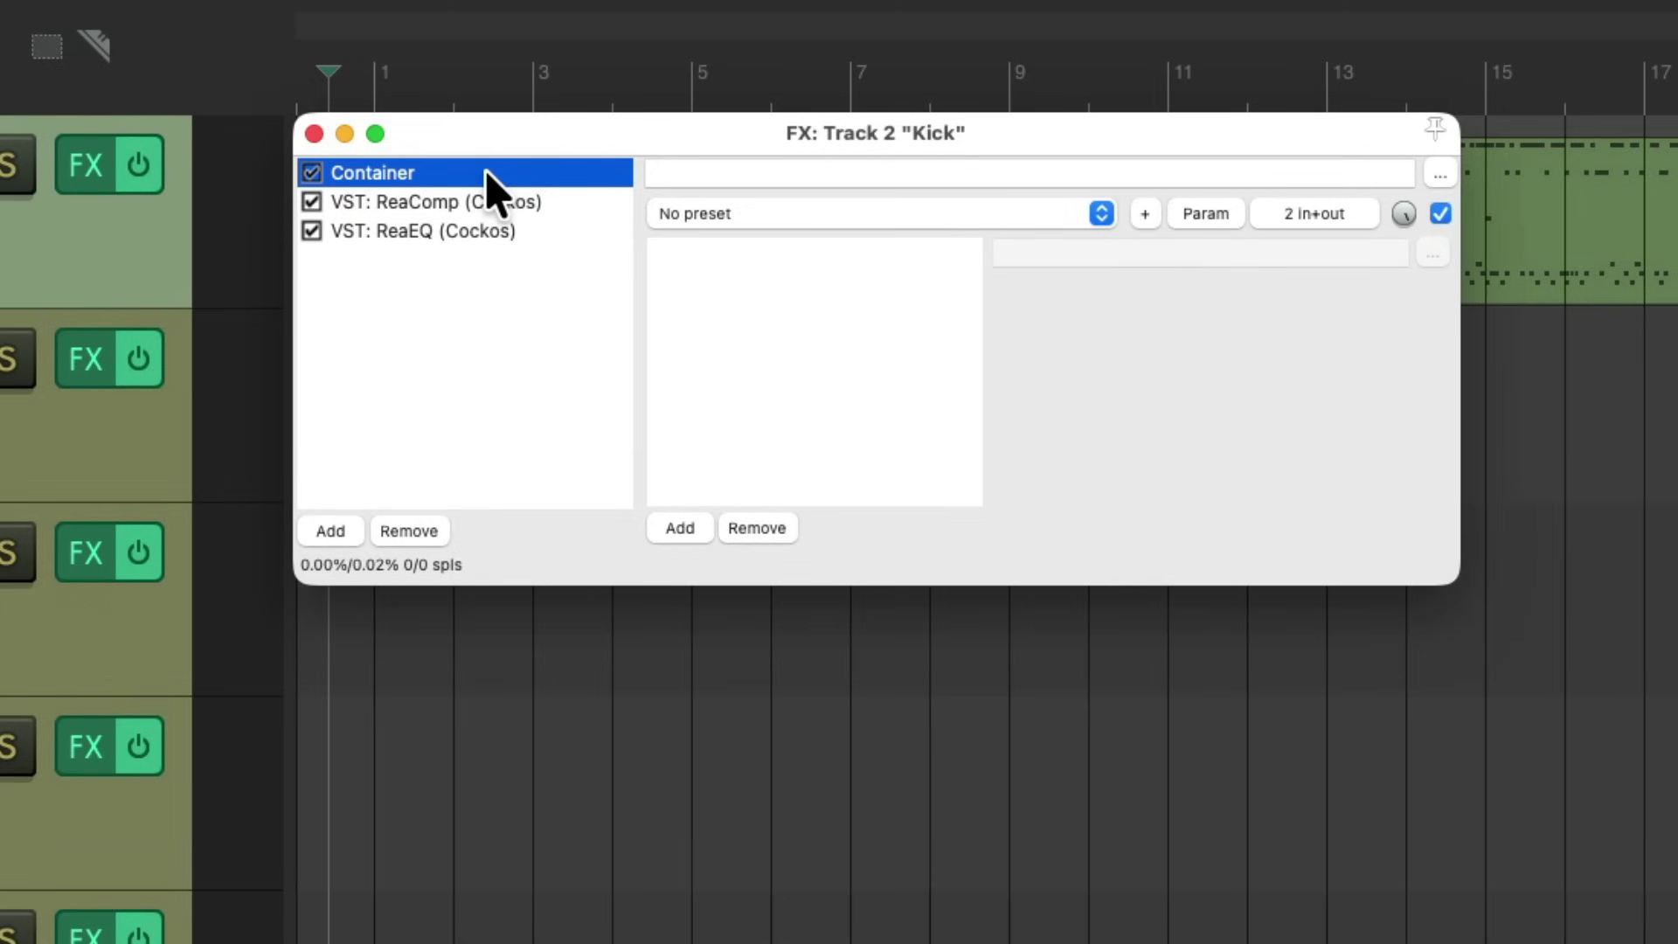
Freeze Kick to mono up to the Container, leaving ReaComp and ReaEQ live
{"action": "right_click", "coordinate": [487, 172]}
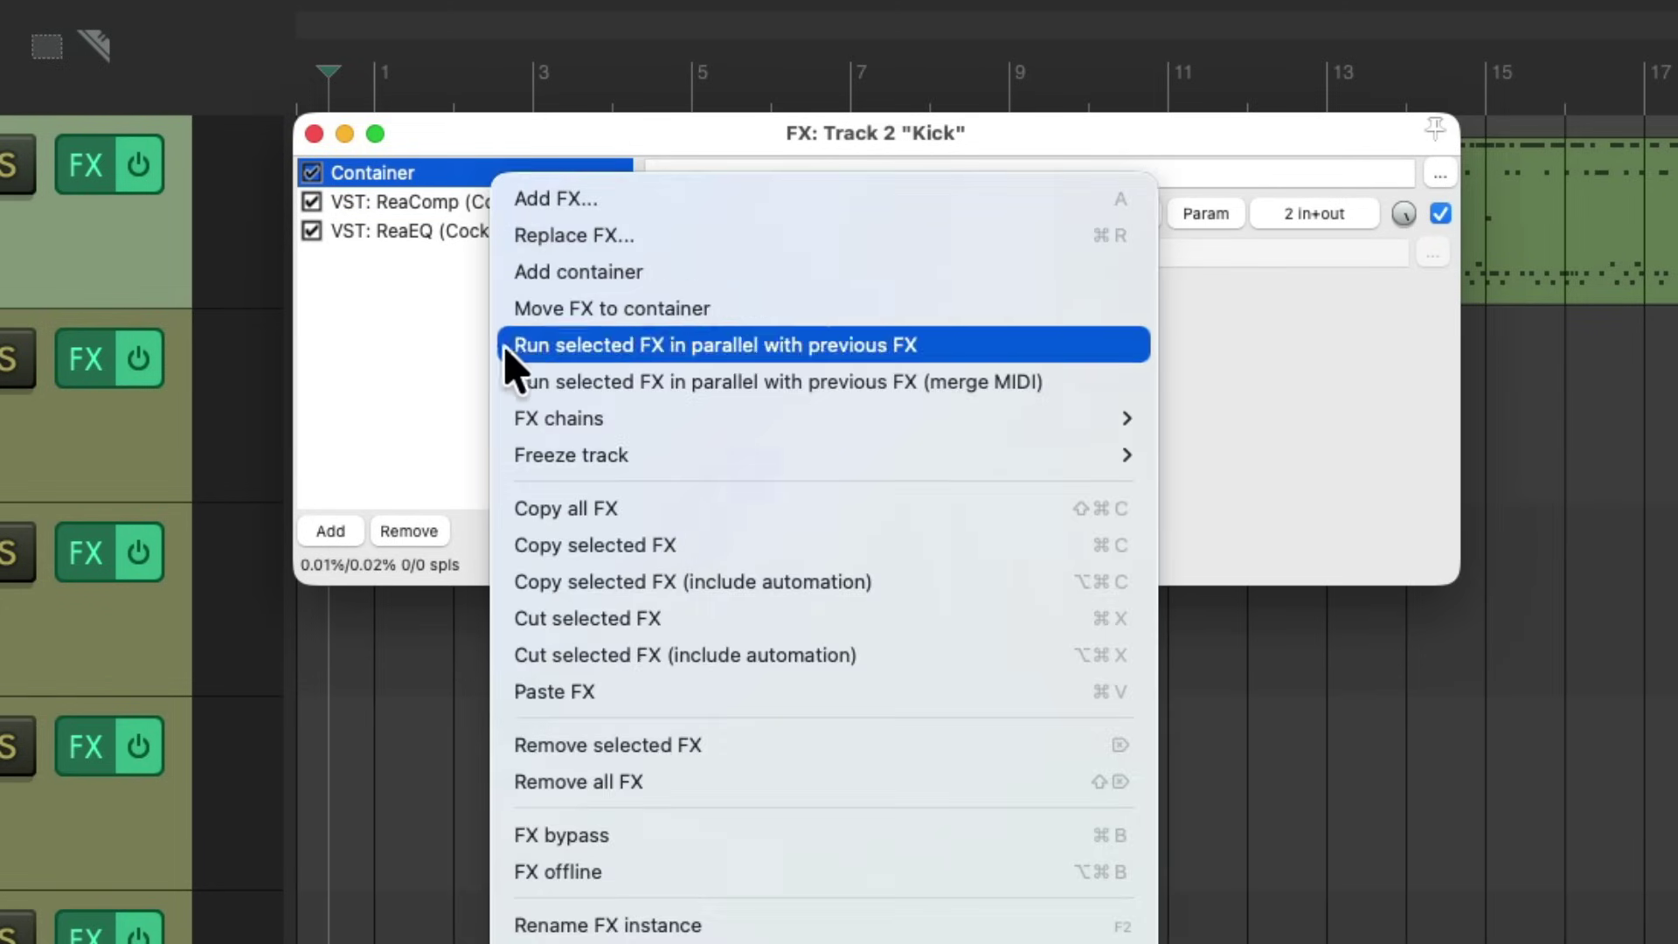
{"action": "mouse_move", "coordinate": [496, 459]}
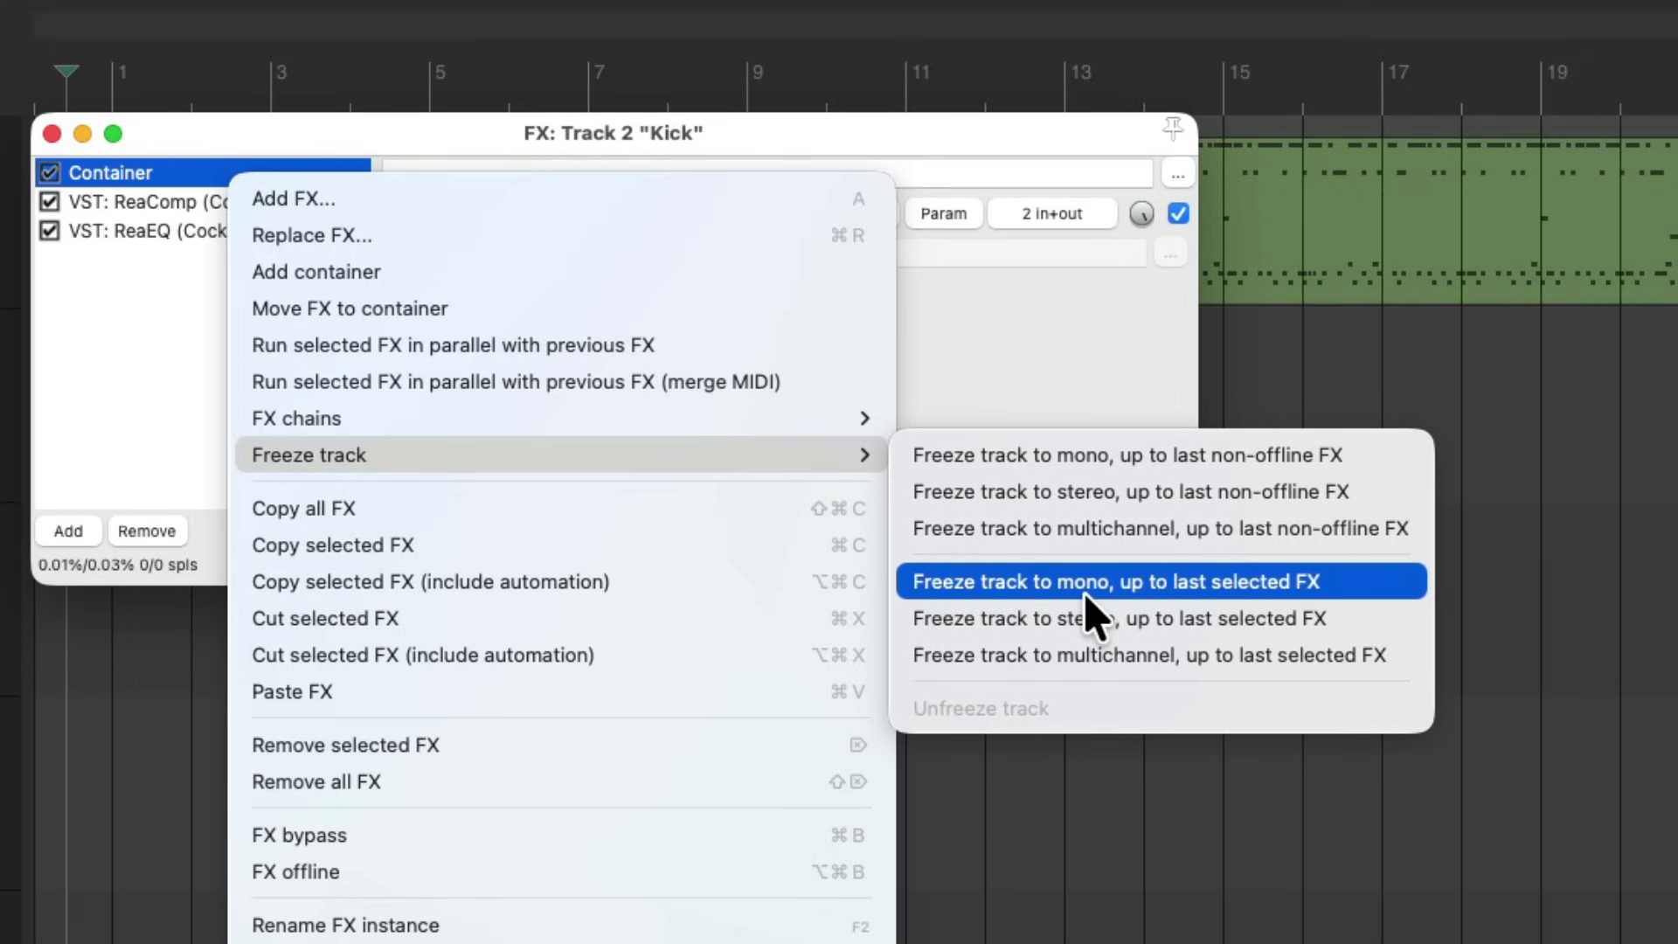
{"action": "left_click", "coordinate": [1242, 584]}
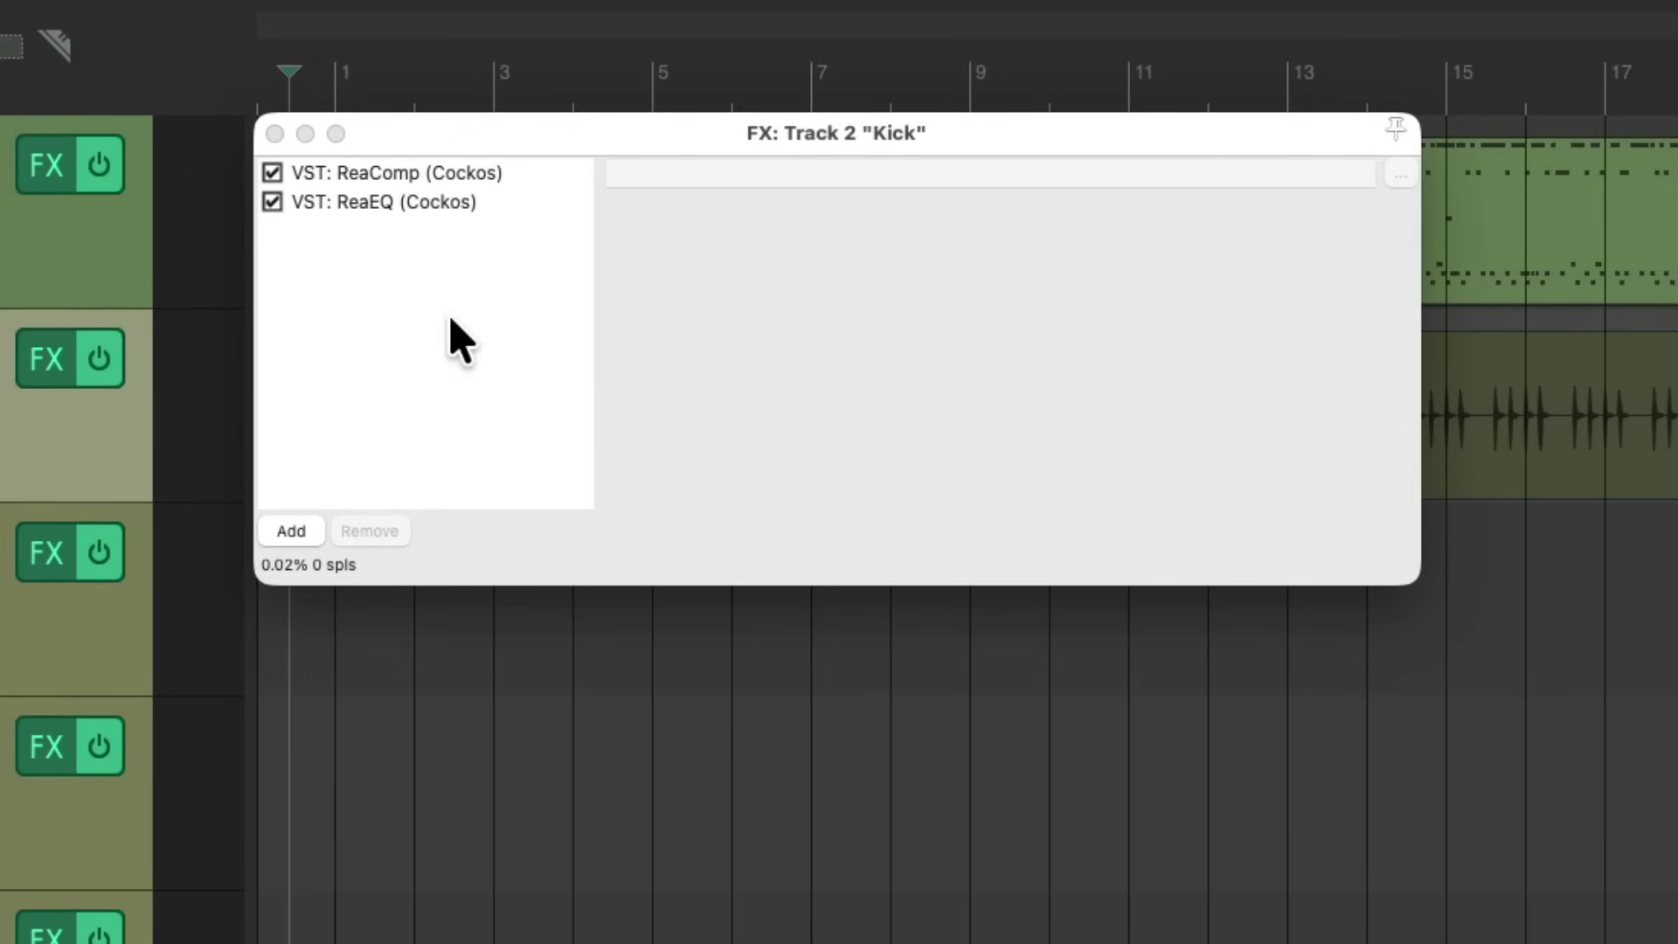
Check that ReaComp and ReaEQ are still live on Kick, then close its FX window
{"action": "left_click", "coordinate": [524, 174]}
{"action": "left_click", "coordinate": [518, 208]}
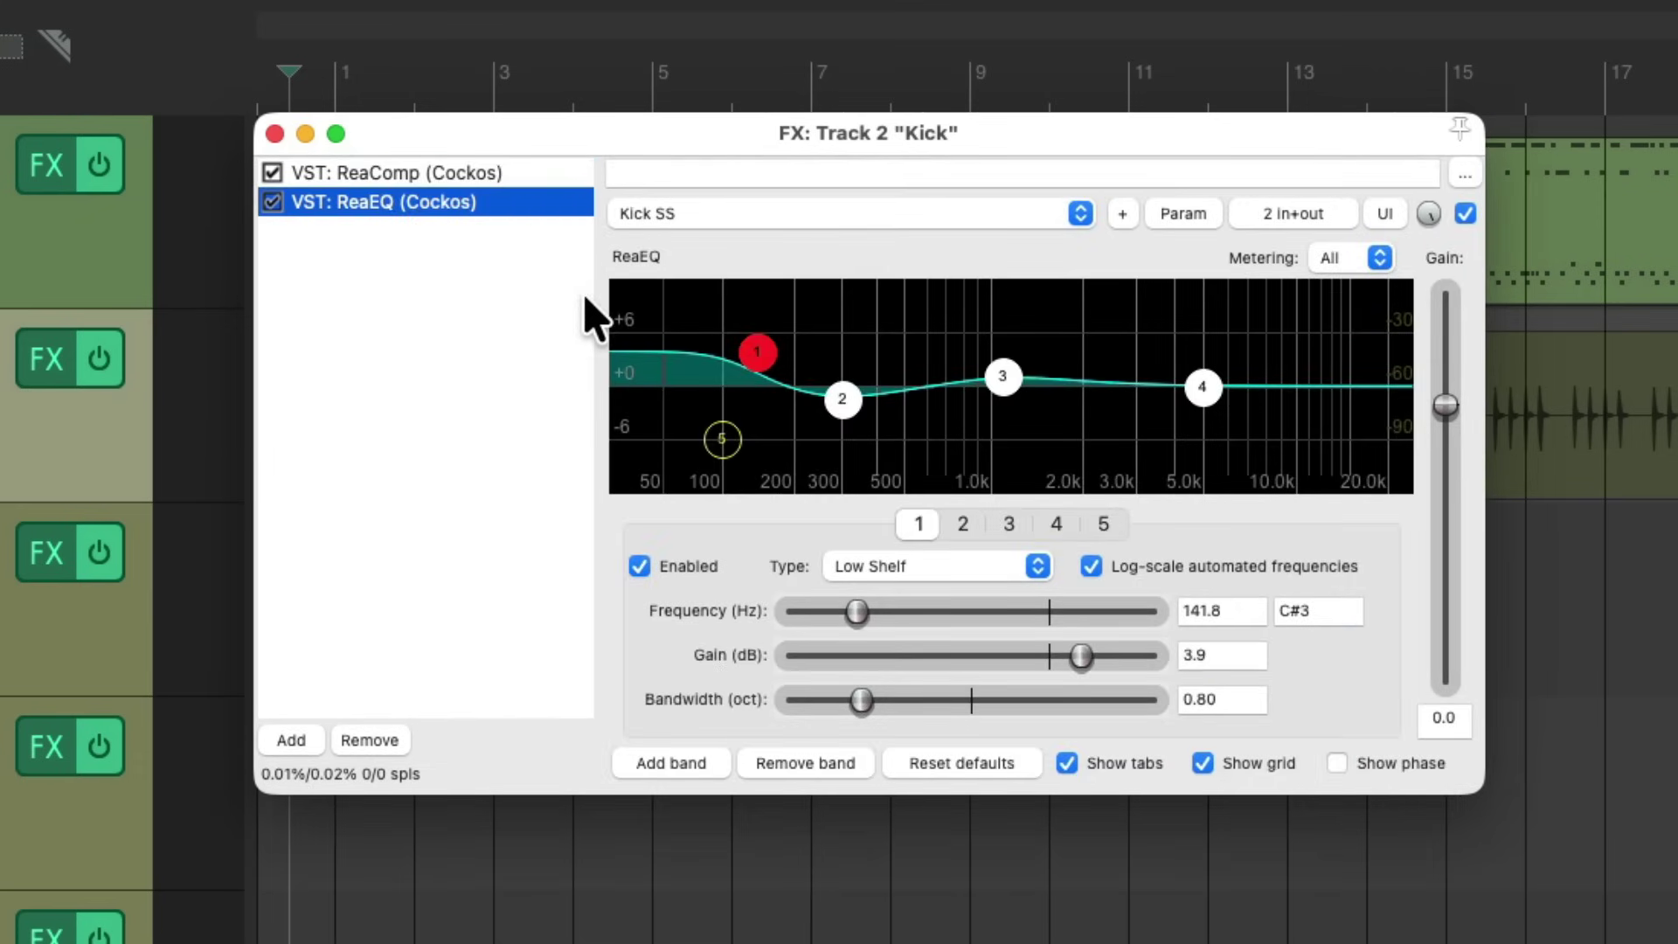
{"action": "left_click", "coordinate": [274, 133]}
Unmute the Kick Freeze 1 item and recheck ReaComp and ReaEQ in its FX chain
{"action": "left_click", "coordinate": [730, 246]}
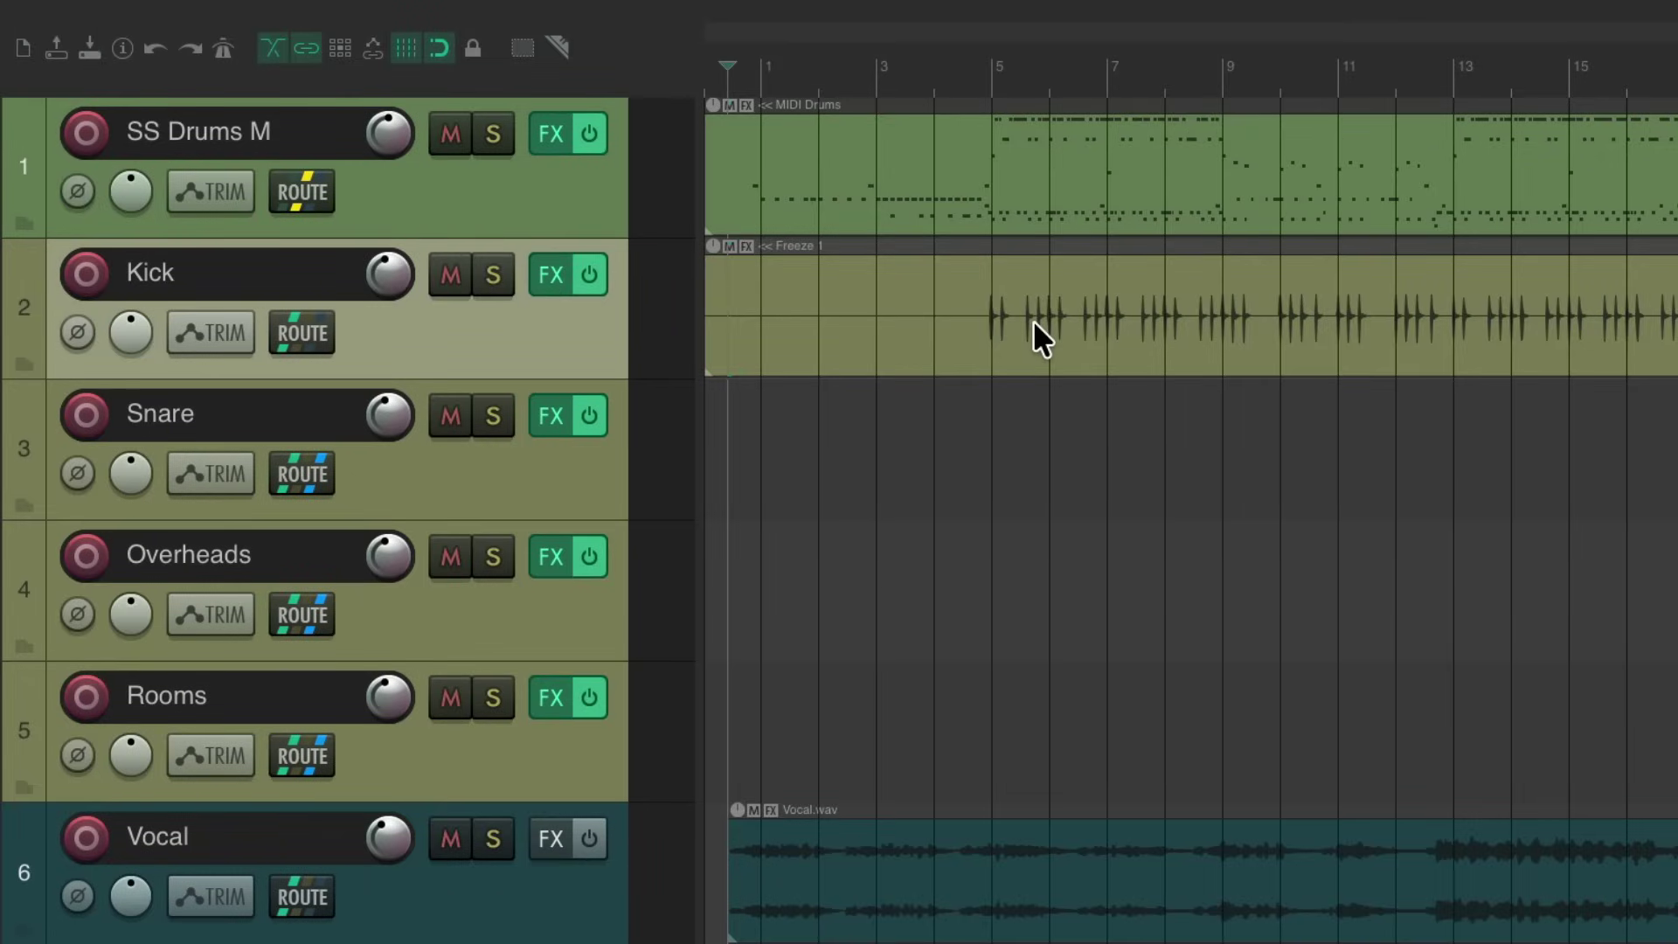
{"action": "left_click", "coordinate": [559, 276]}
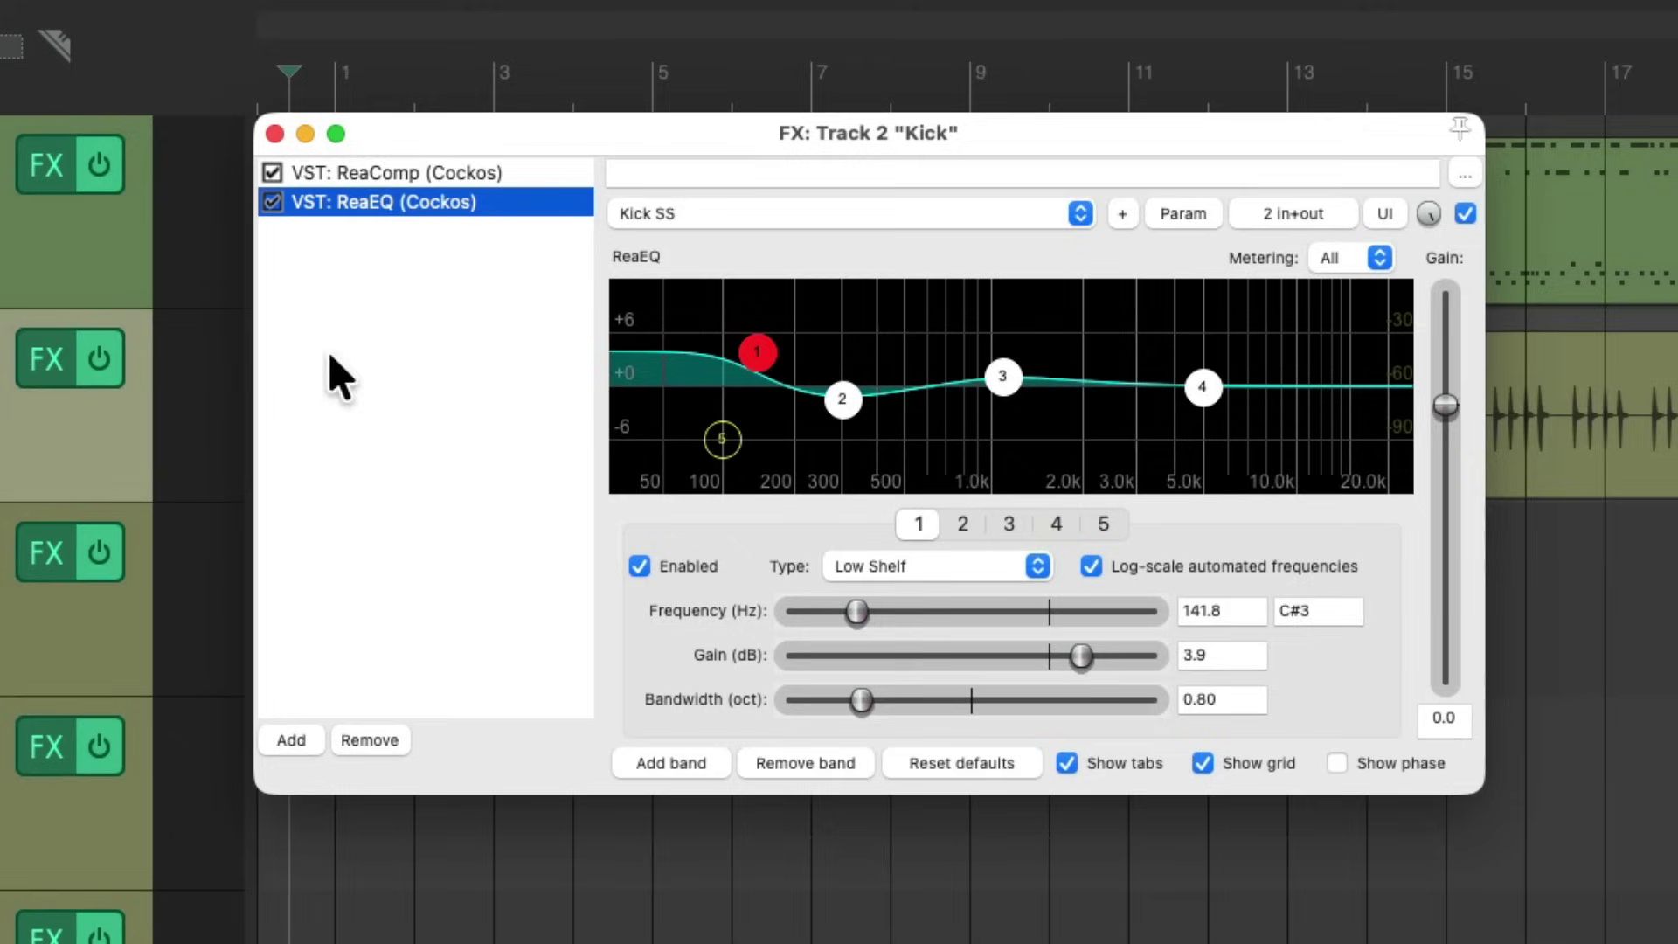
{"action": "left_click", "coordinate": [563, 174]}
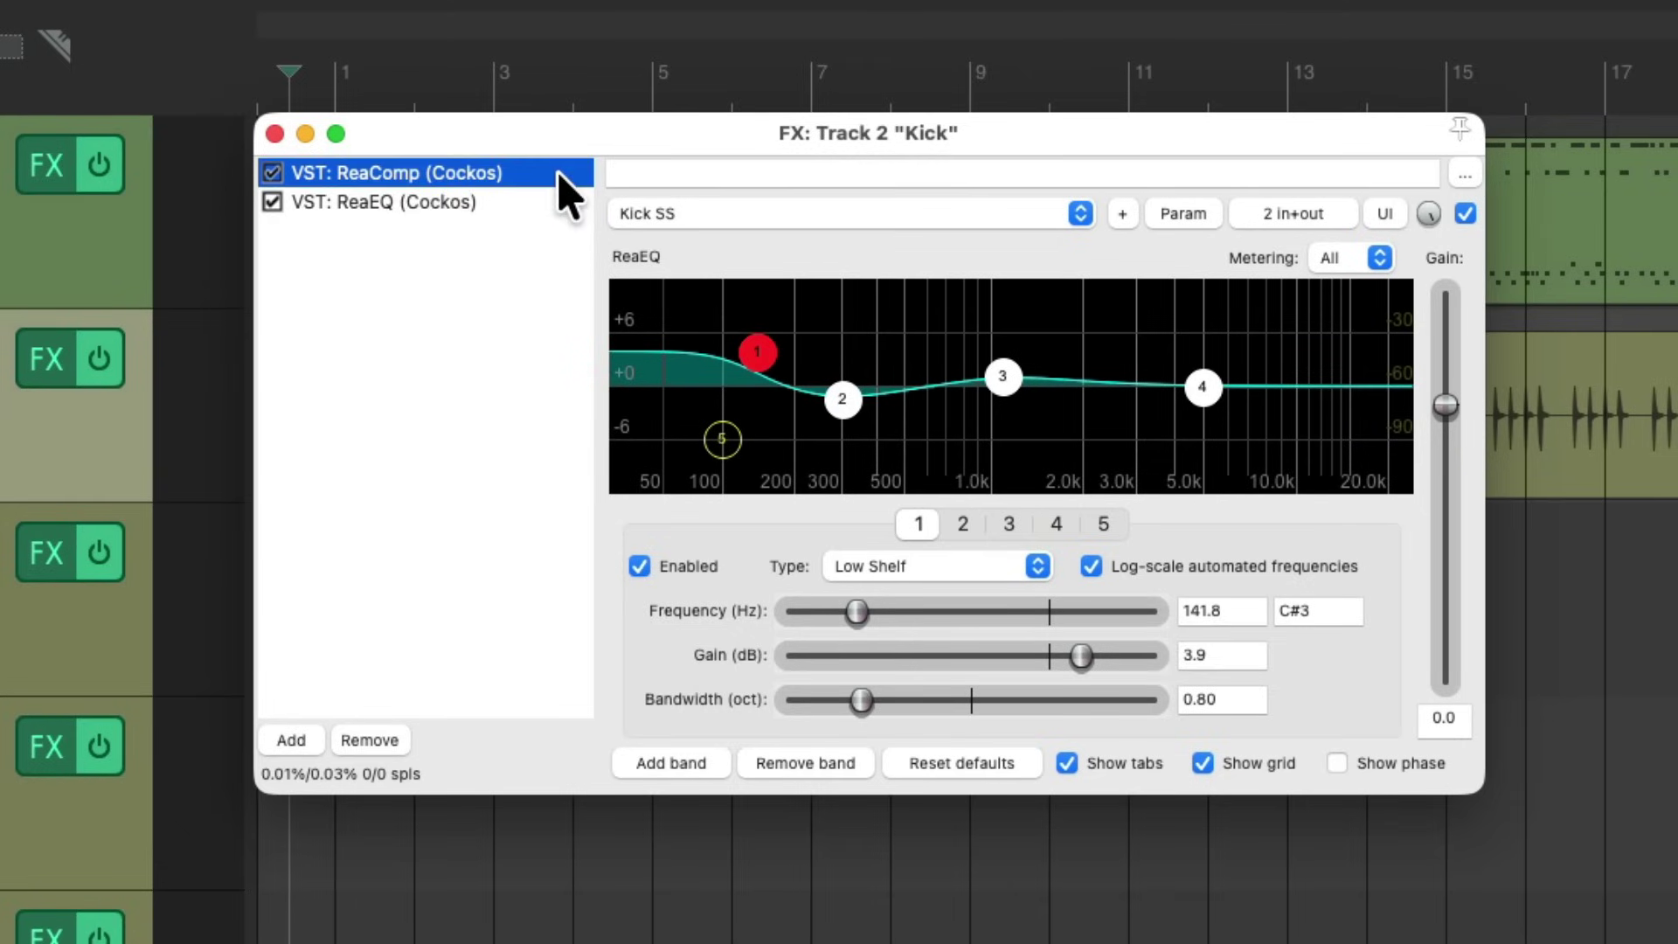
{"action": "left_click", "coordinate": [563, 202]}
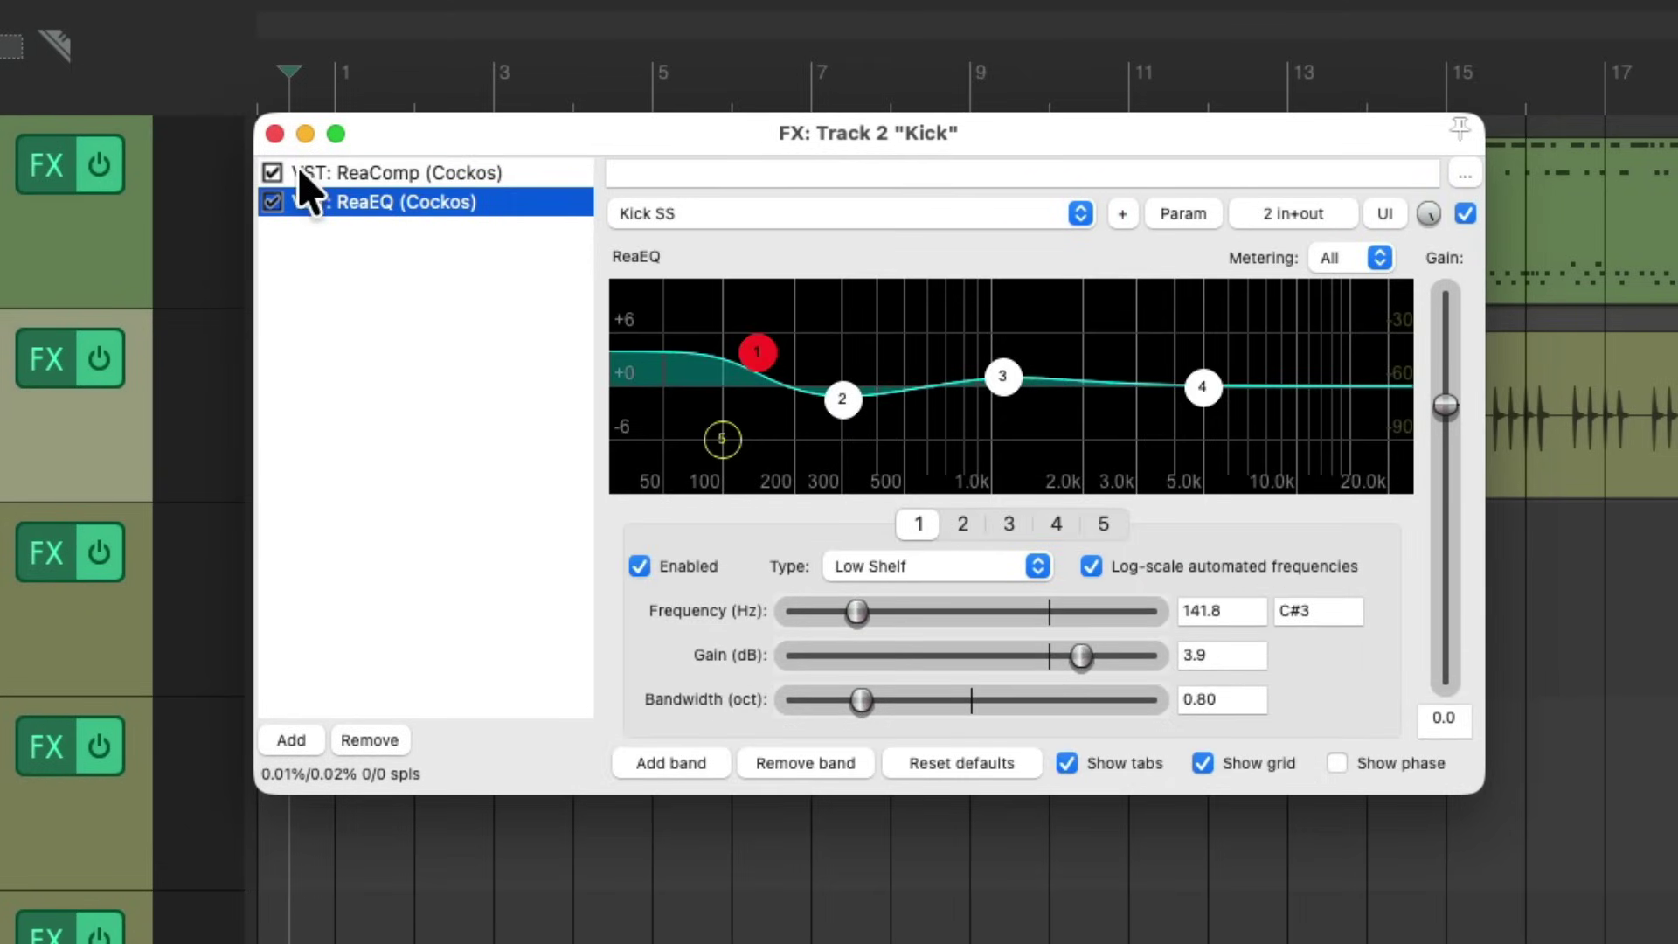
{"action": "left_click", "coordinate": [275, 134]}
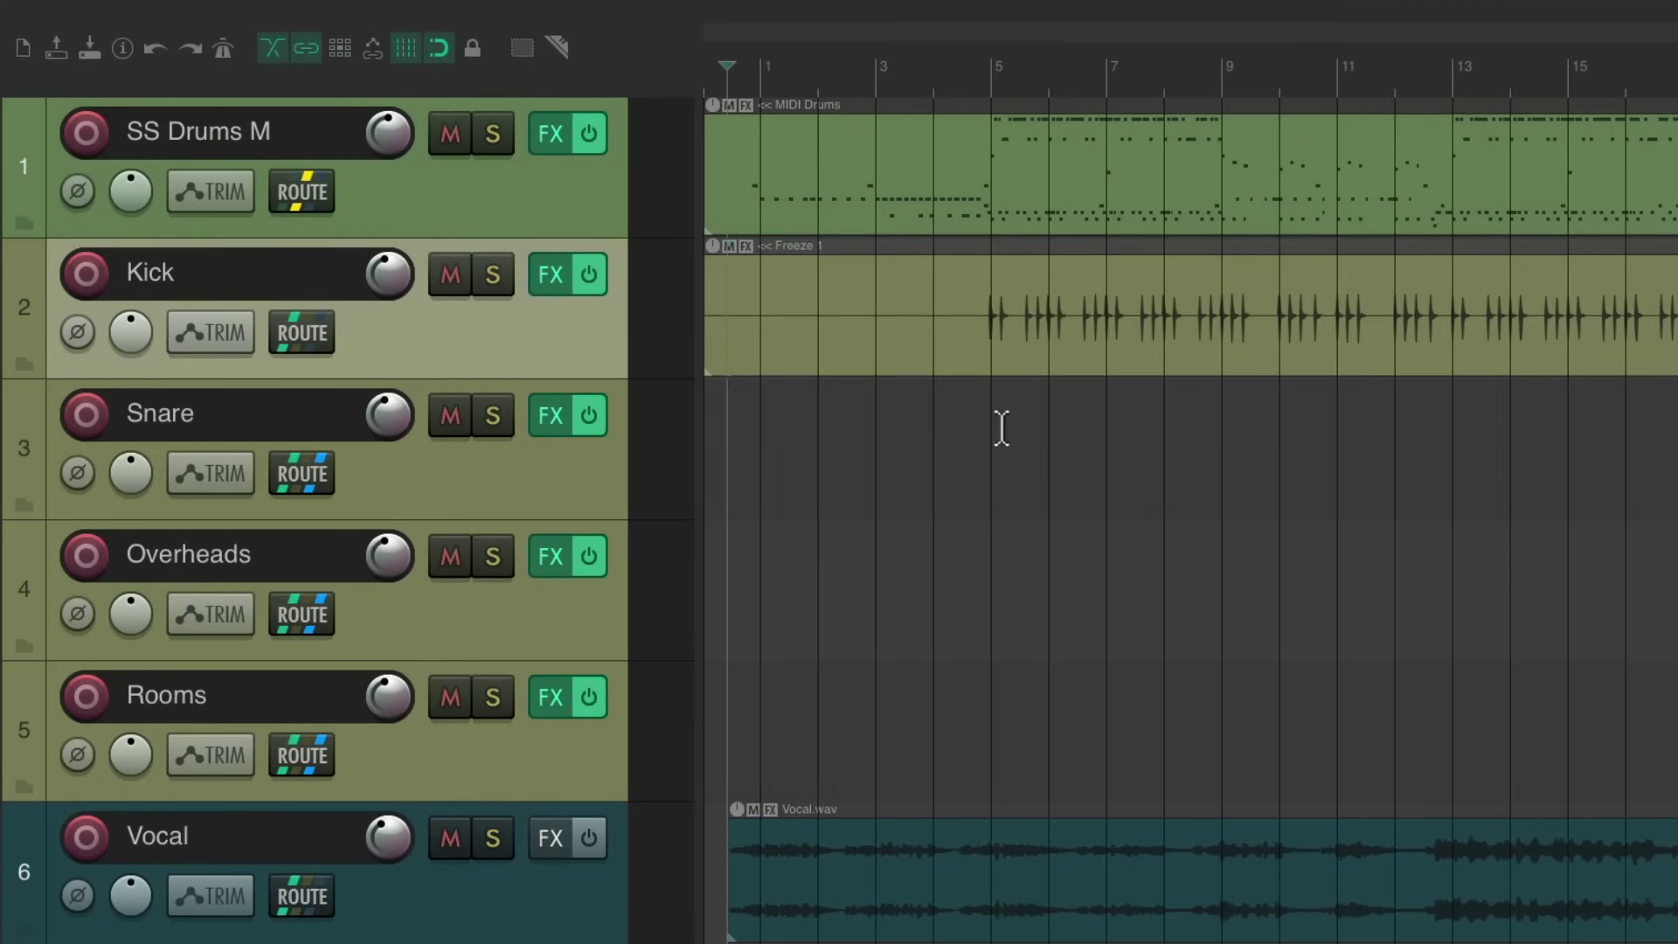
Add a Container at the top of the Snare FX chain, ahead of ReaComp and ReaEQ
{"action": "left_click", "coordinate": [566, 428]}
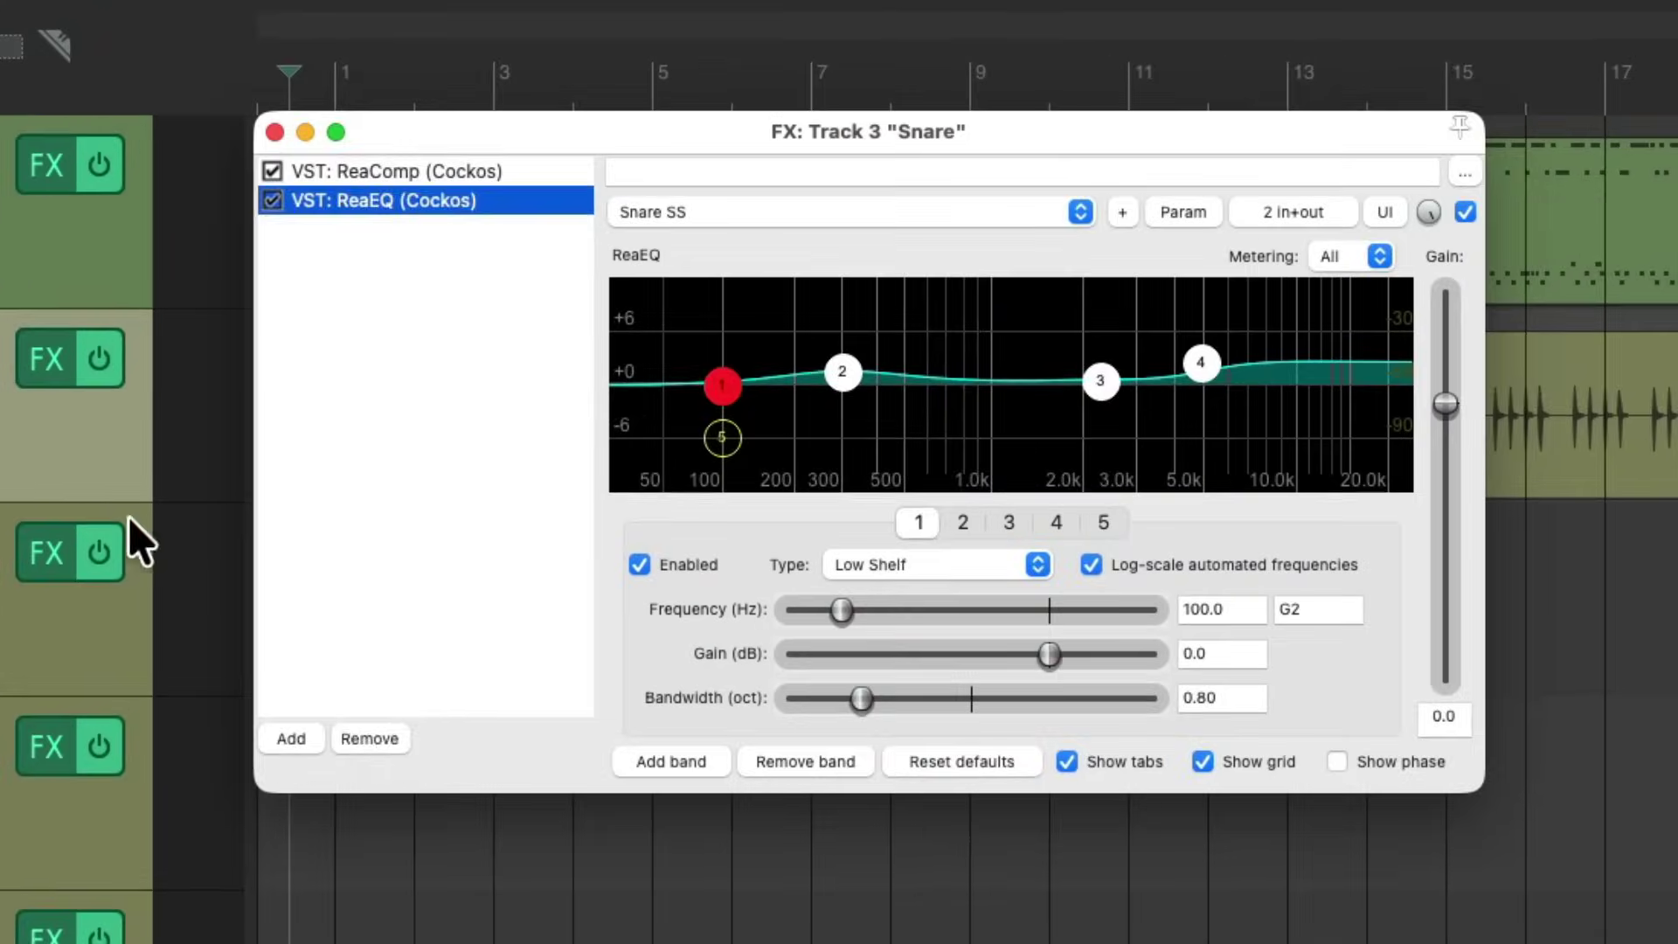
{"action": "double_click", "coordinate": [376, 524]}
{"action": "double_click", "coordinate": [627, 285]}
{"action": "left_click_drag", "start_coordinate": [505, 252], "coordinate": [524, 188]}
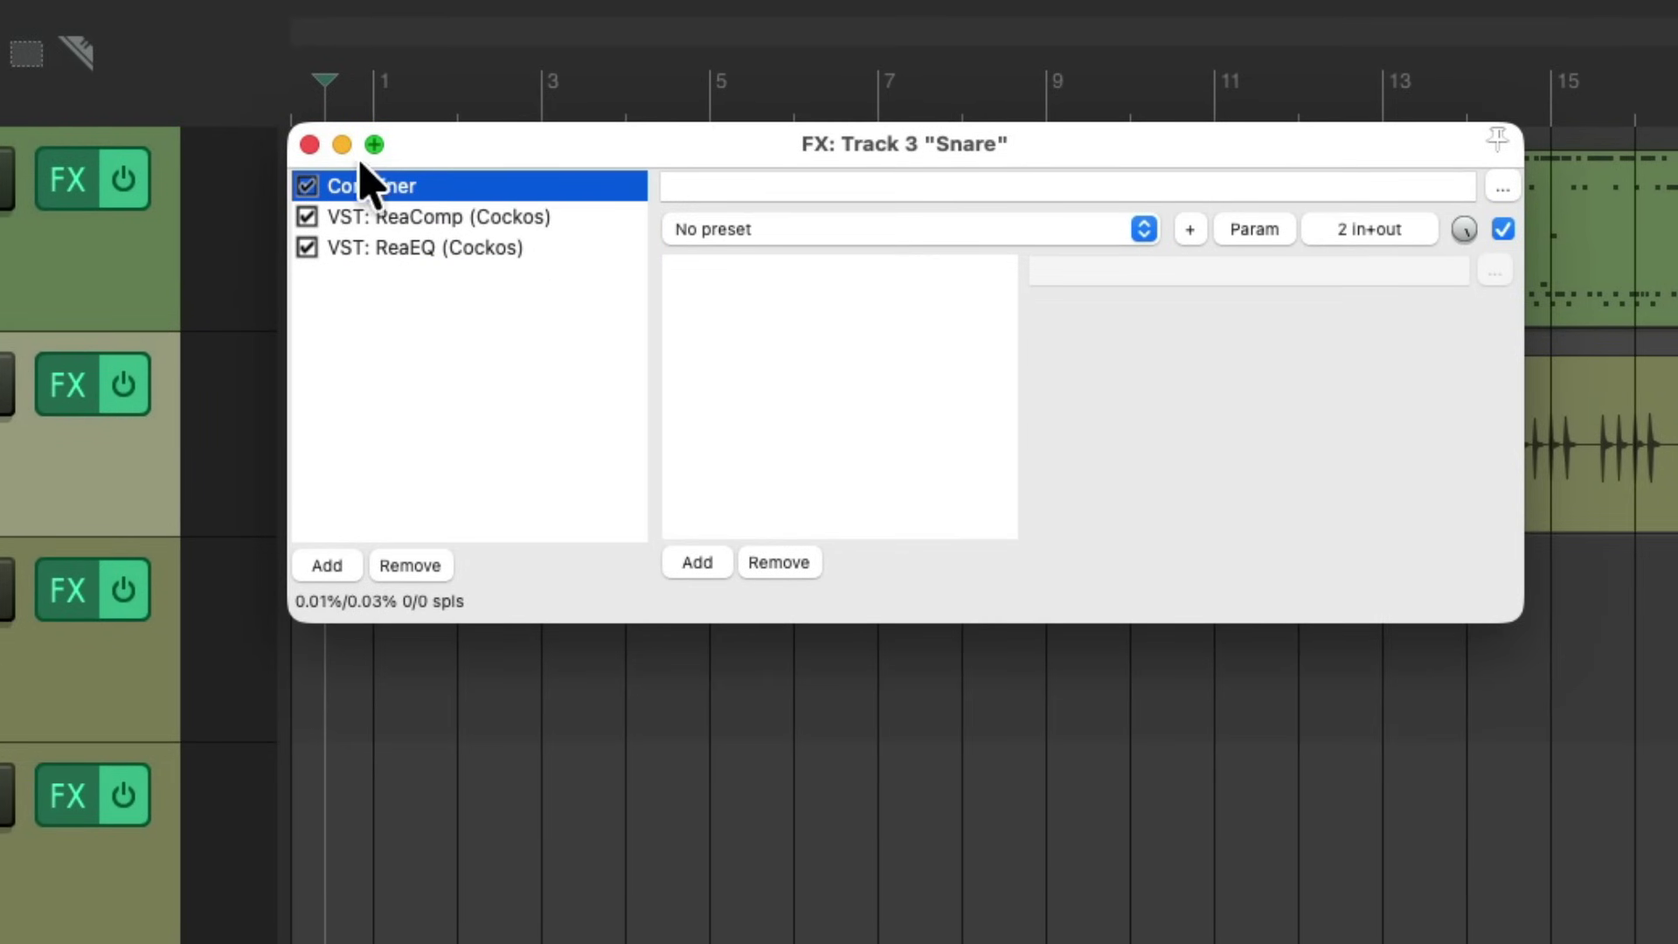
{"action": "left_click", "coordinate": [310, 144]}
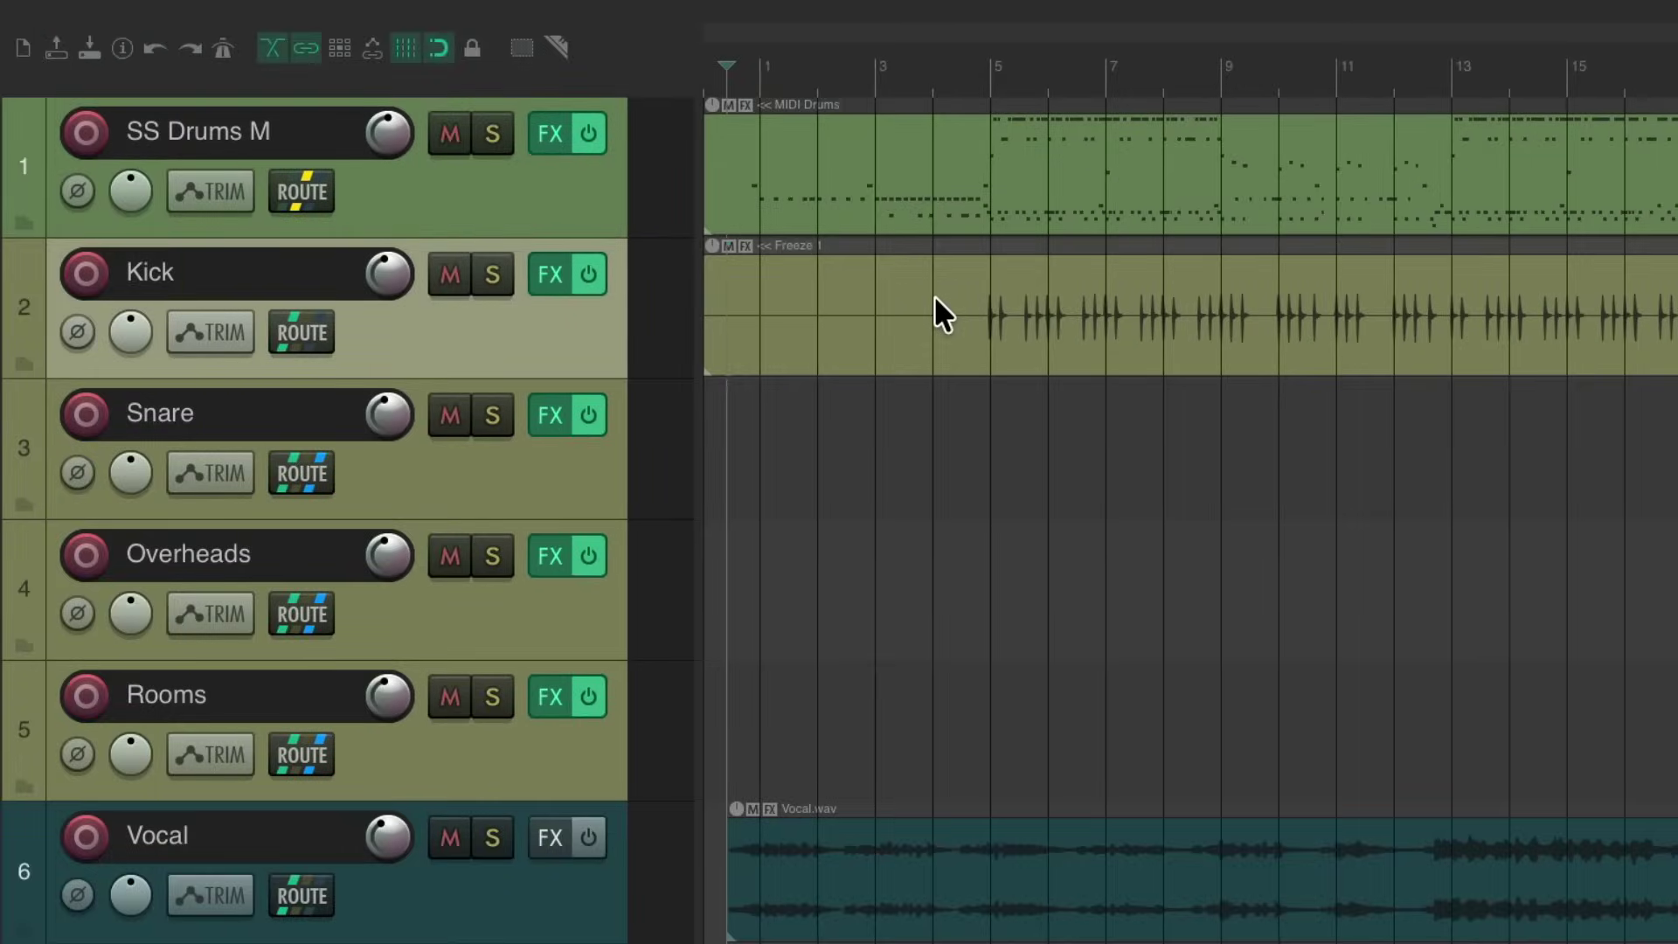
Copy the Container to the other drum tracks' chains from the Mixer
{"action": "key", "text": "super+m"}
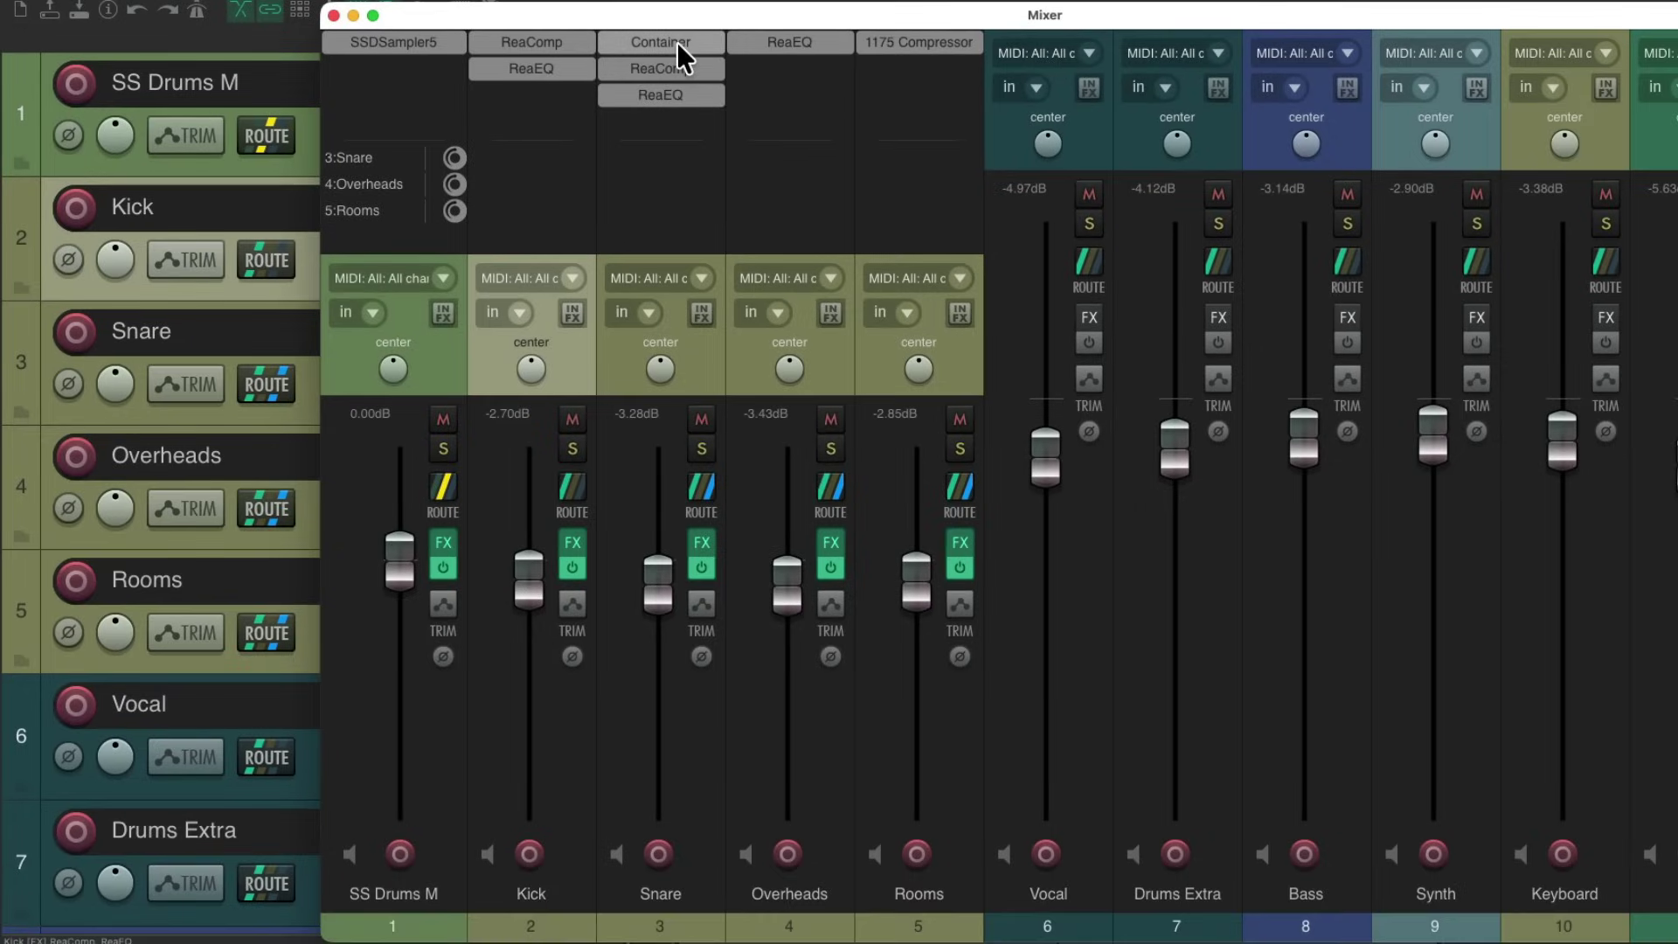
{"action": "left_click_drag", "start_coordinate": [677, 42], "coordinate": [781, 50]}
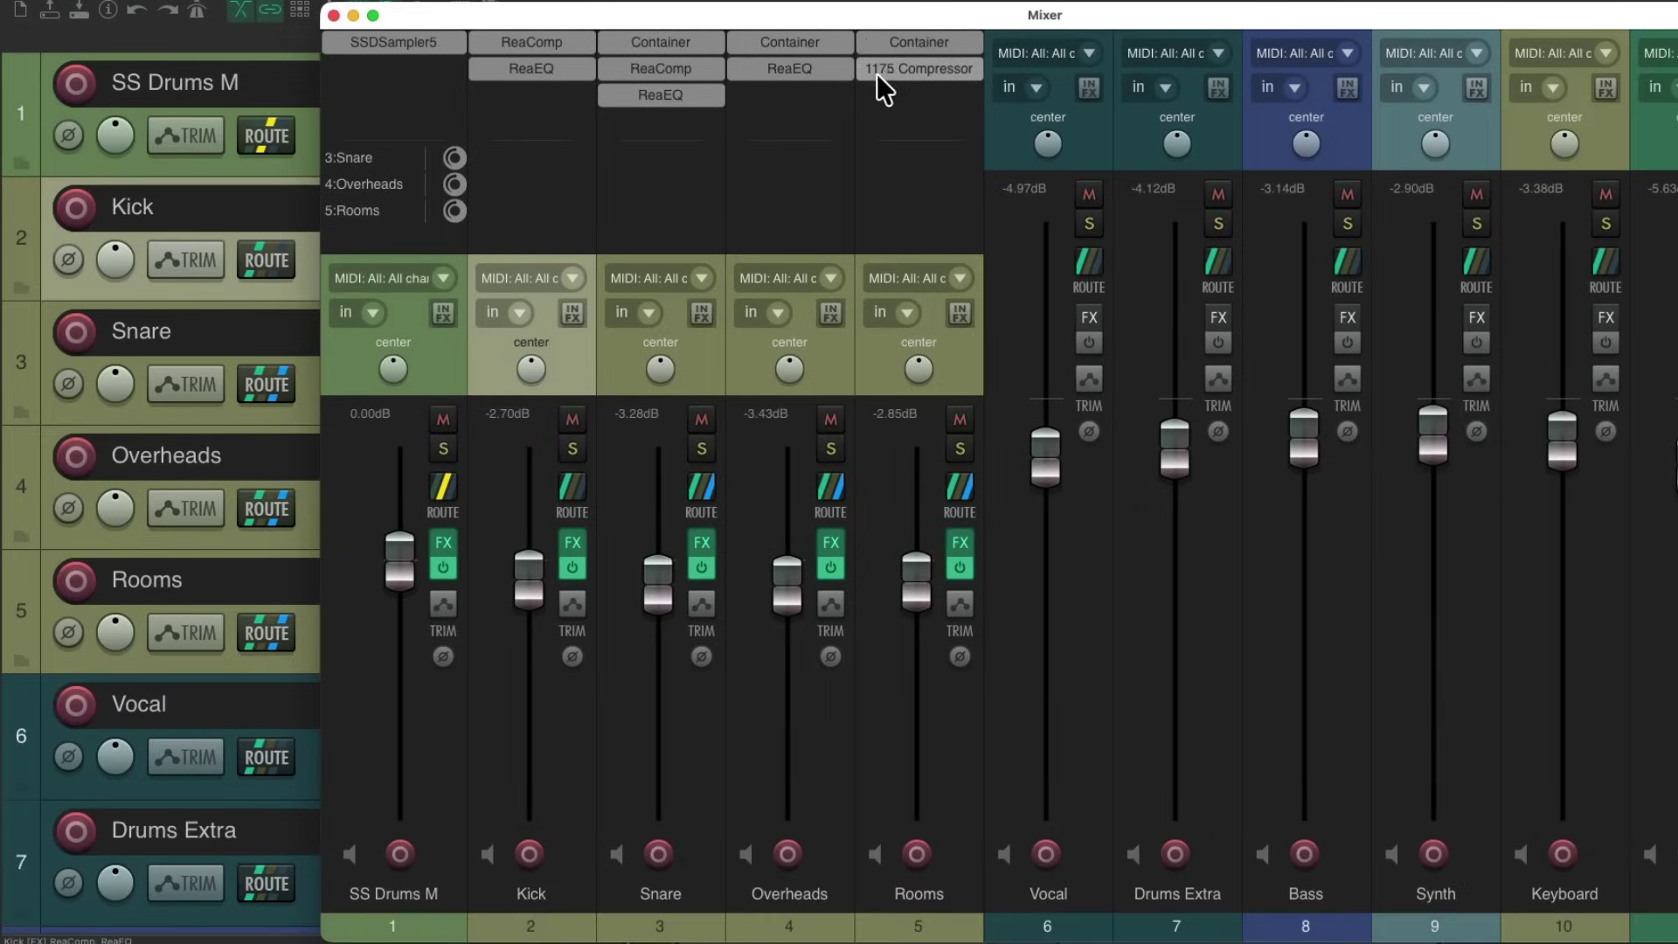
{"action": "key", "text": "super+m"}
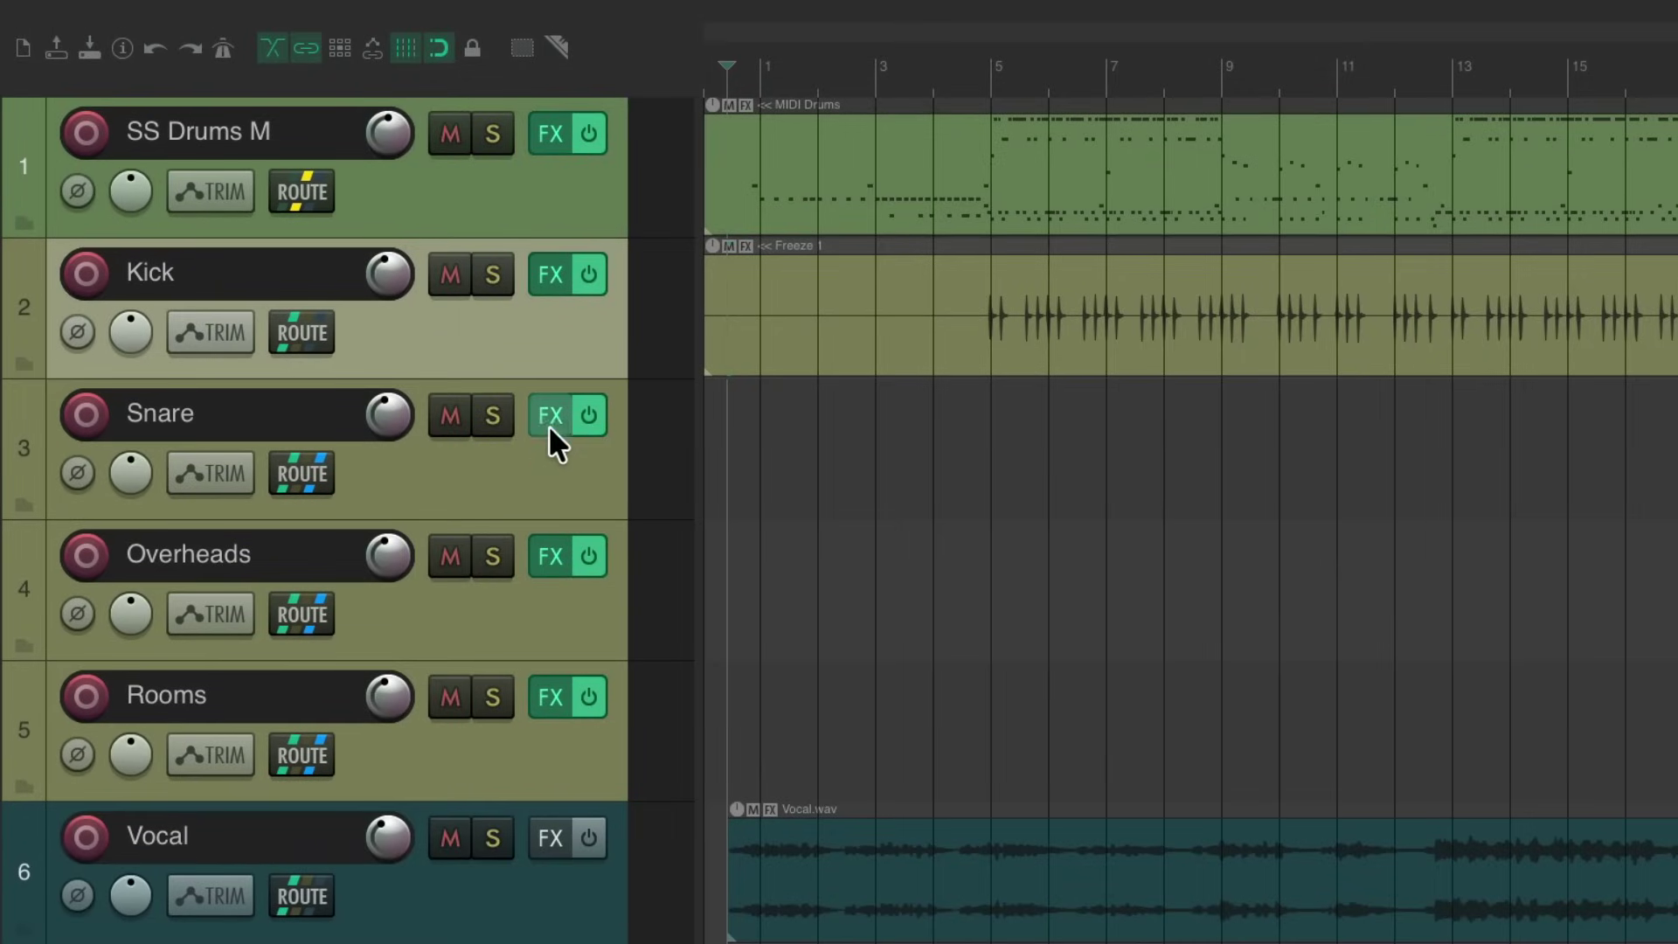
Freeze Snare to mono up to its Container and confirm ReaComp and ReaEQ stay live
{"action": "left_click", "coordinate": [551, 416]}
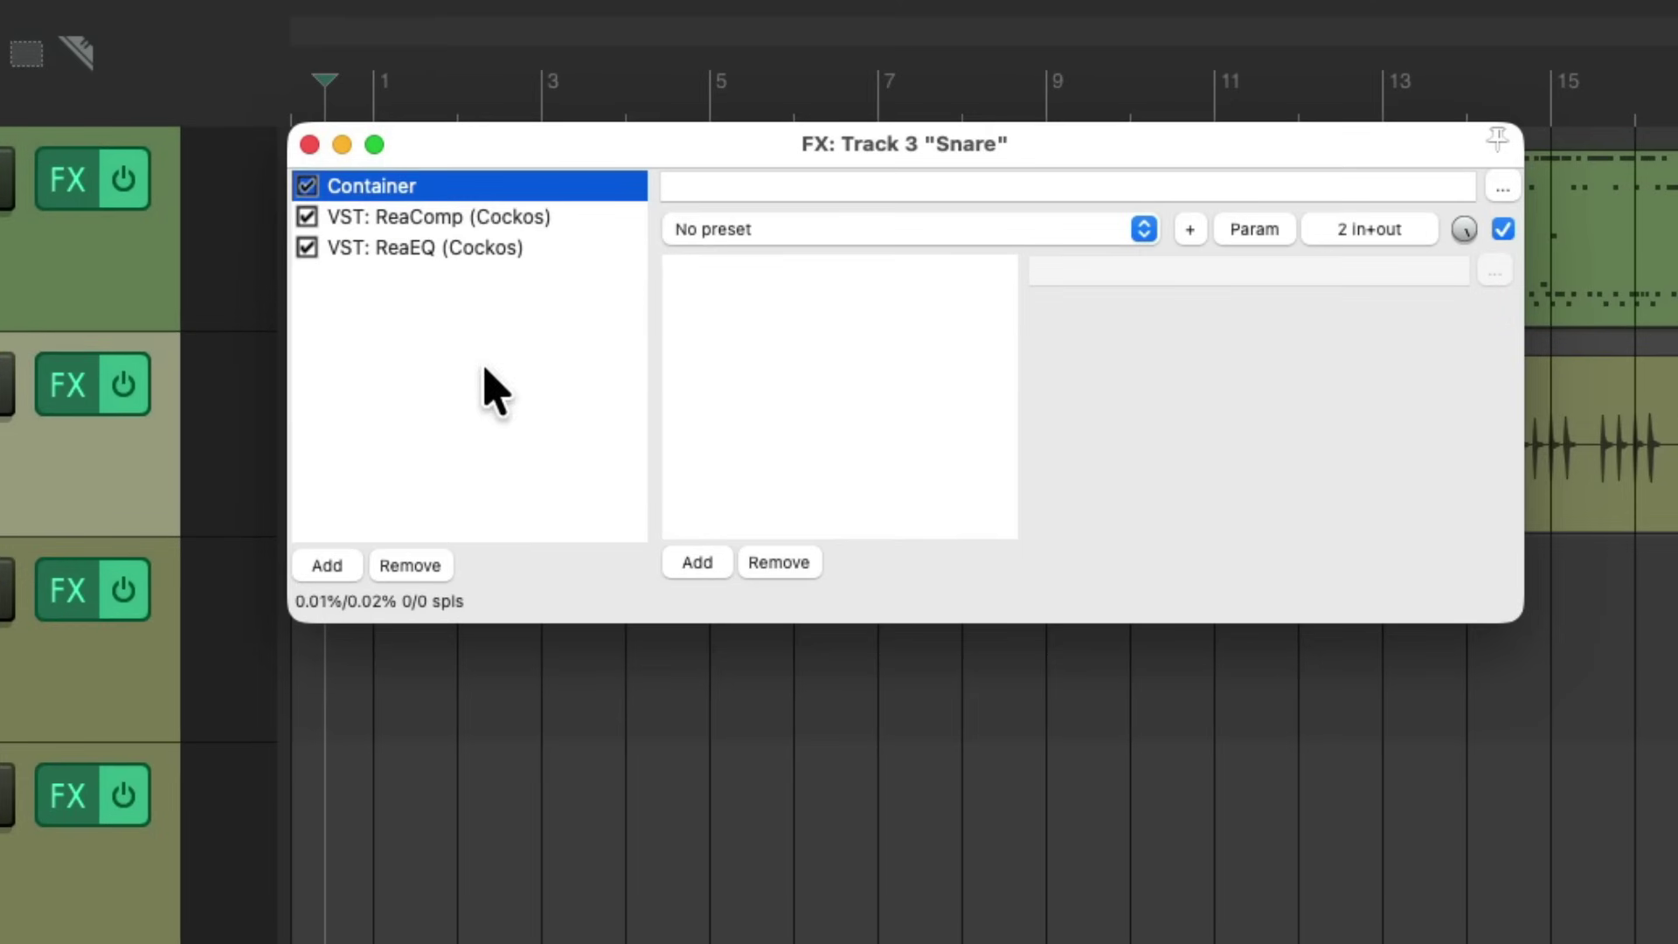
{"action": "right_click", "coordinate": [554, 183]}
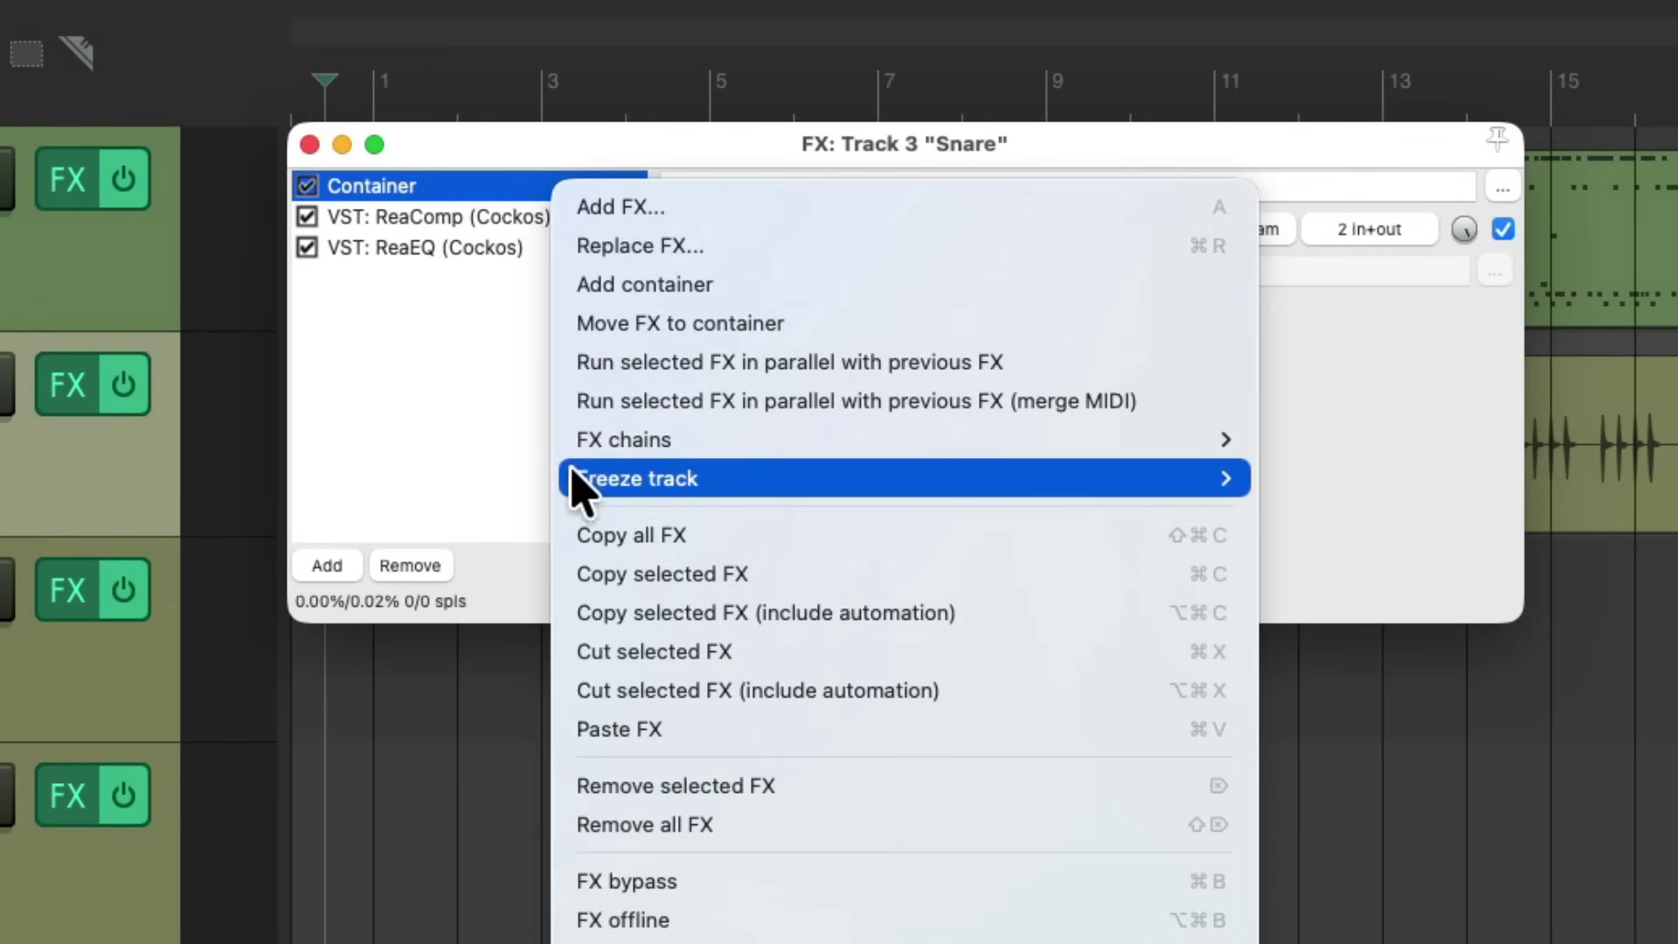
{"action": "mouse_move", "coordinate": [571, 474]}
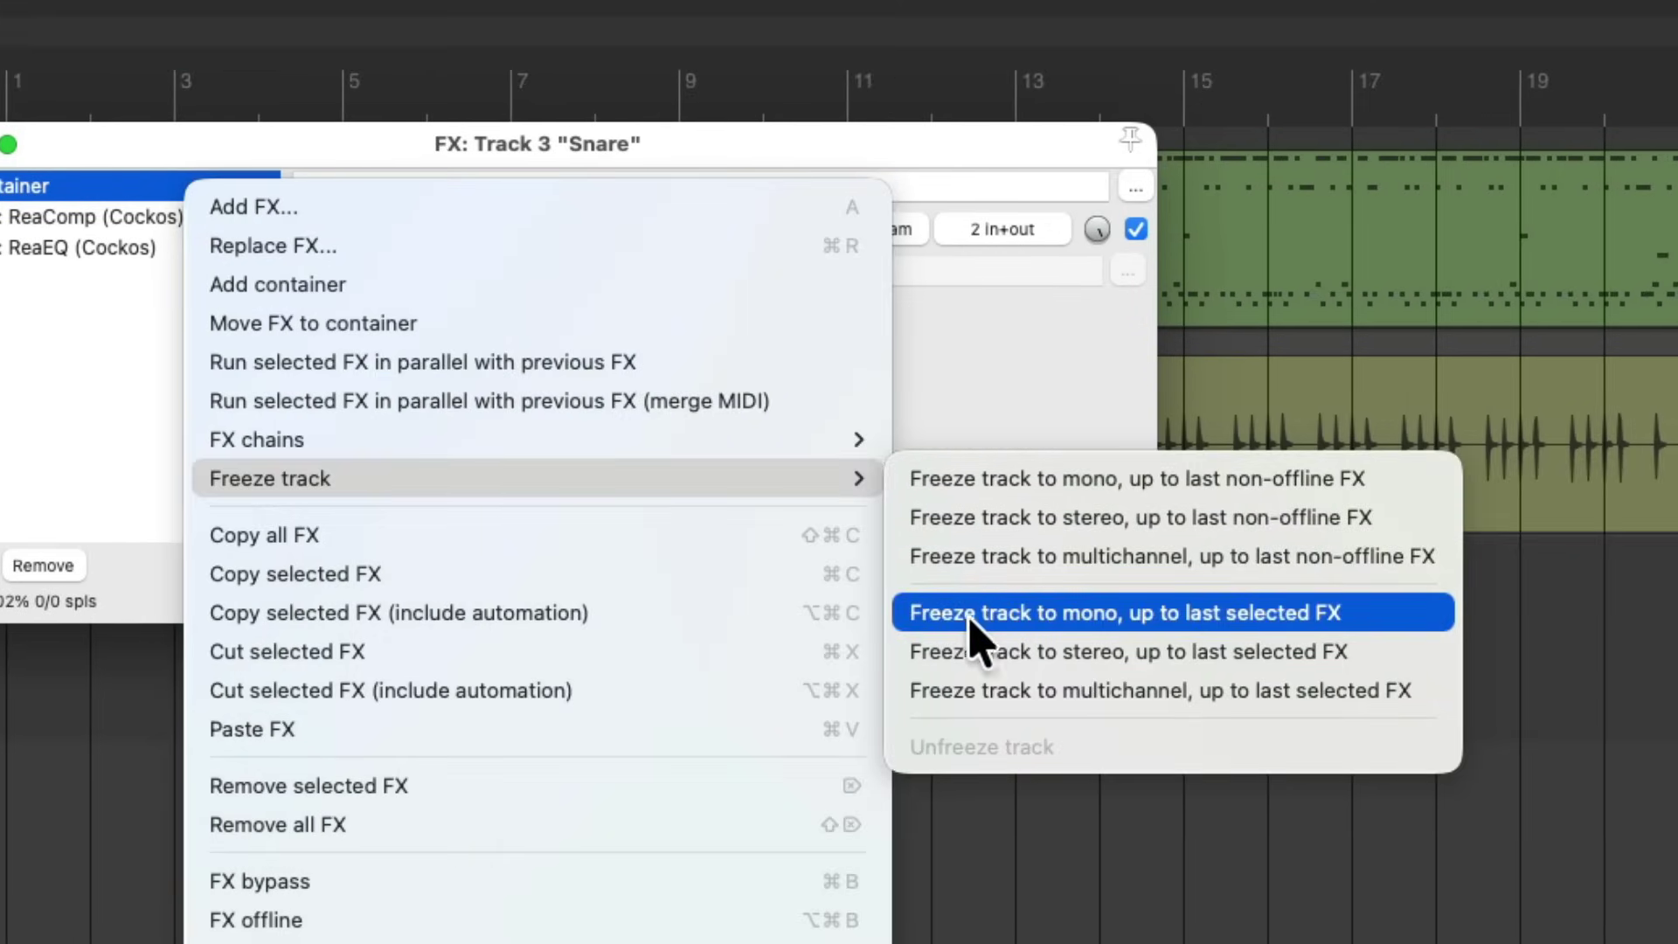
{"action": "left_click", "coordinate": [1191, 624]}
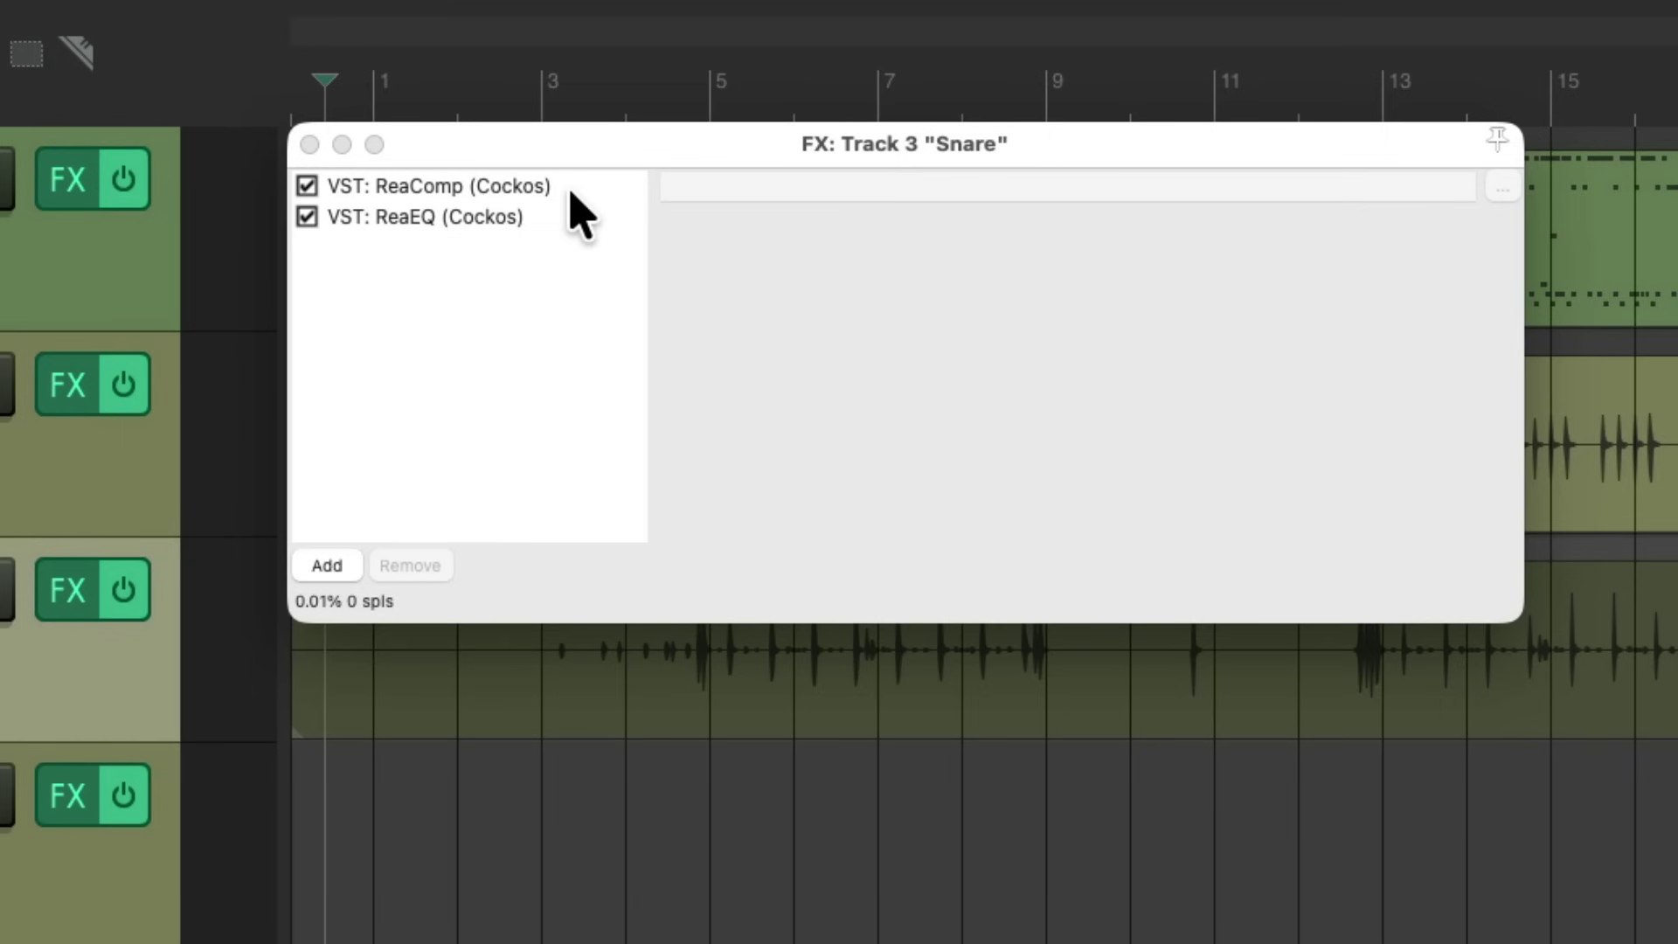
{"action": "left_click", "coordinate": [570, 187]}
{"action": "left_click", "coordinate": [584, 219]}
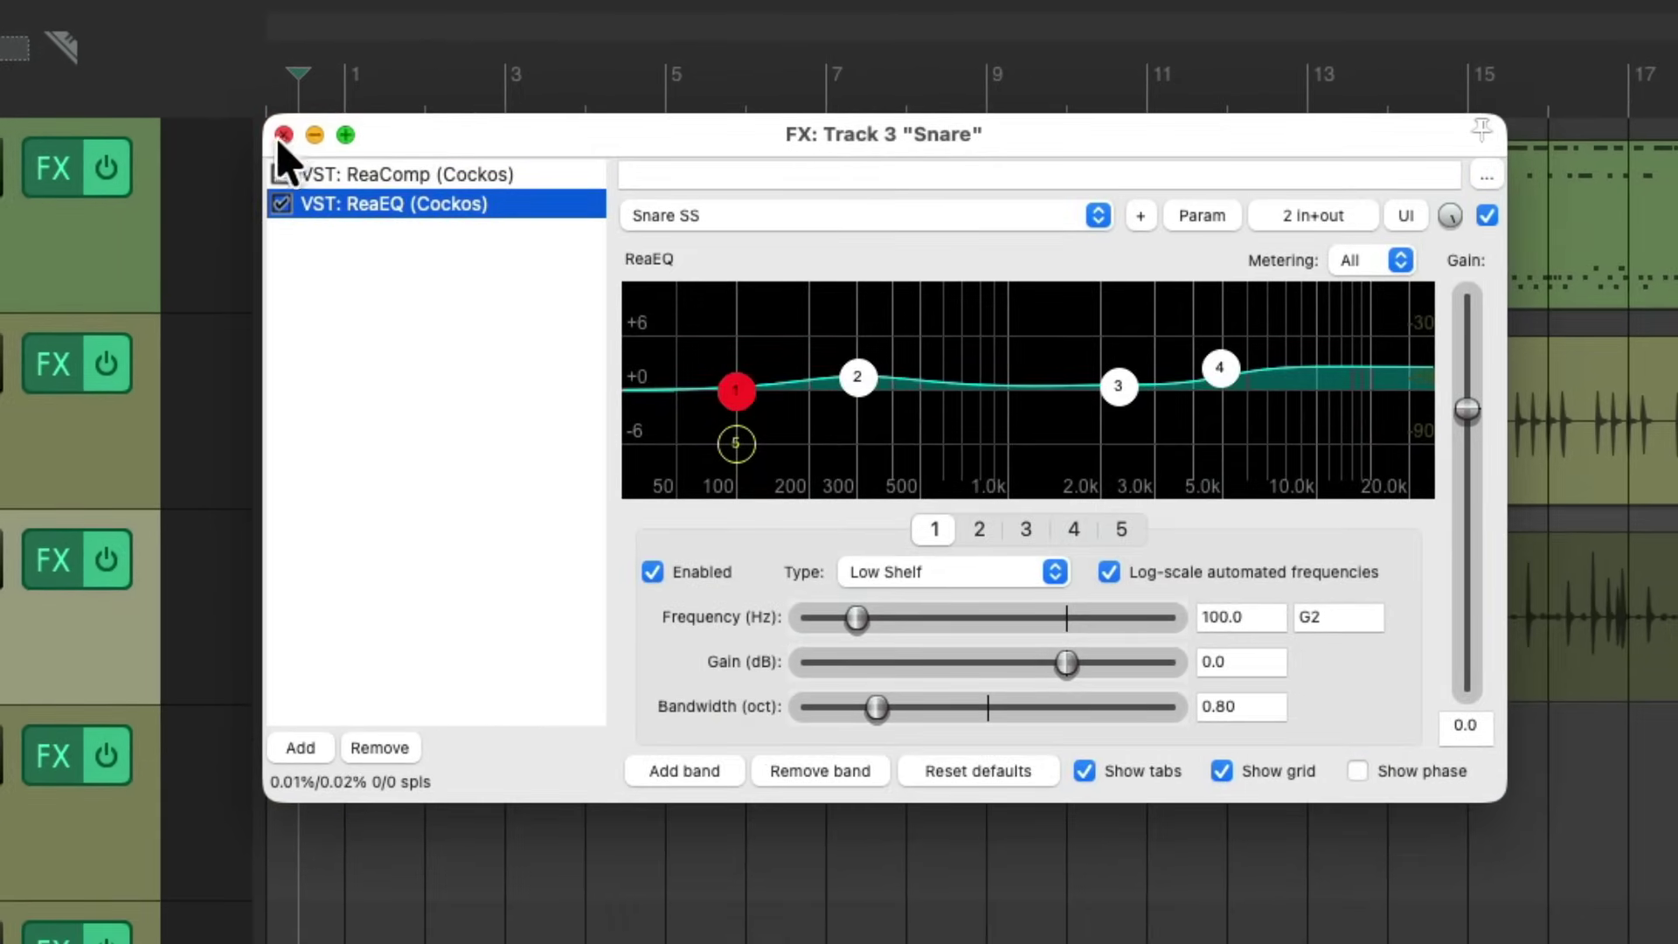
{"action": "left_click", "coordinate": [283, 135]}
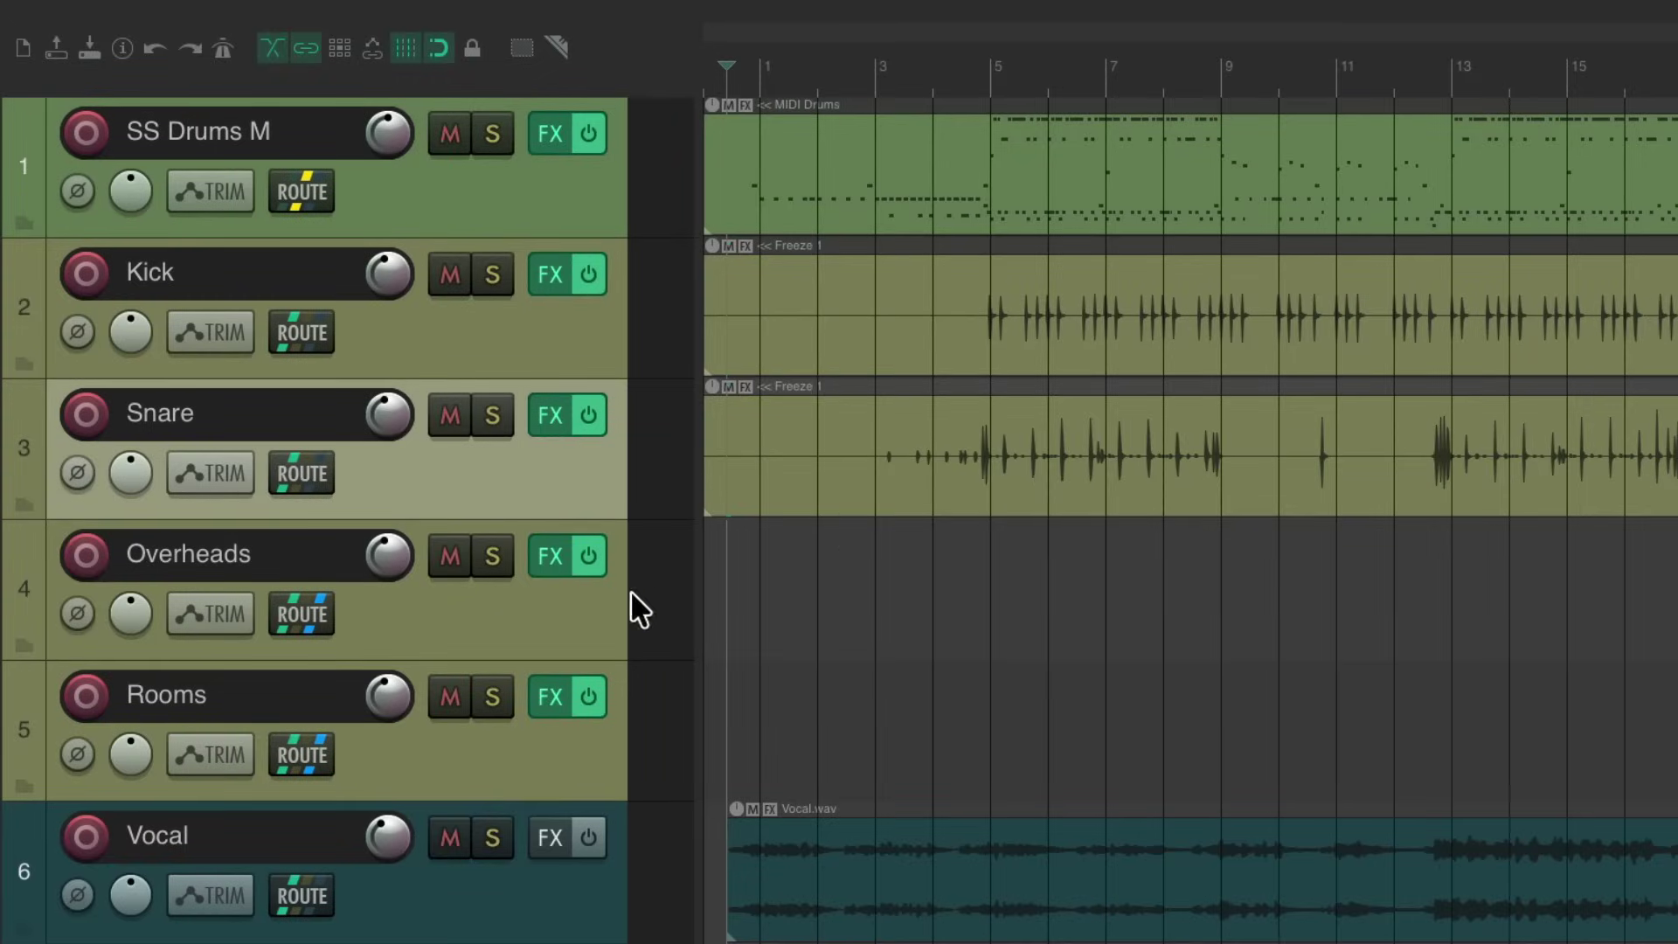
Freeze Overheads to stereo up to its Container and confirm ReaEQ stays live
{"action": "left_click", "coordinate": [550, 559]}
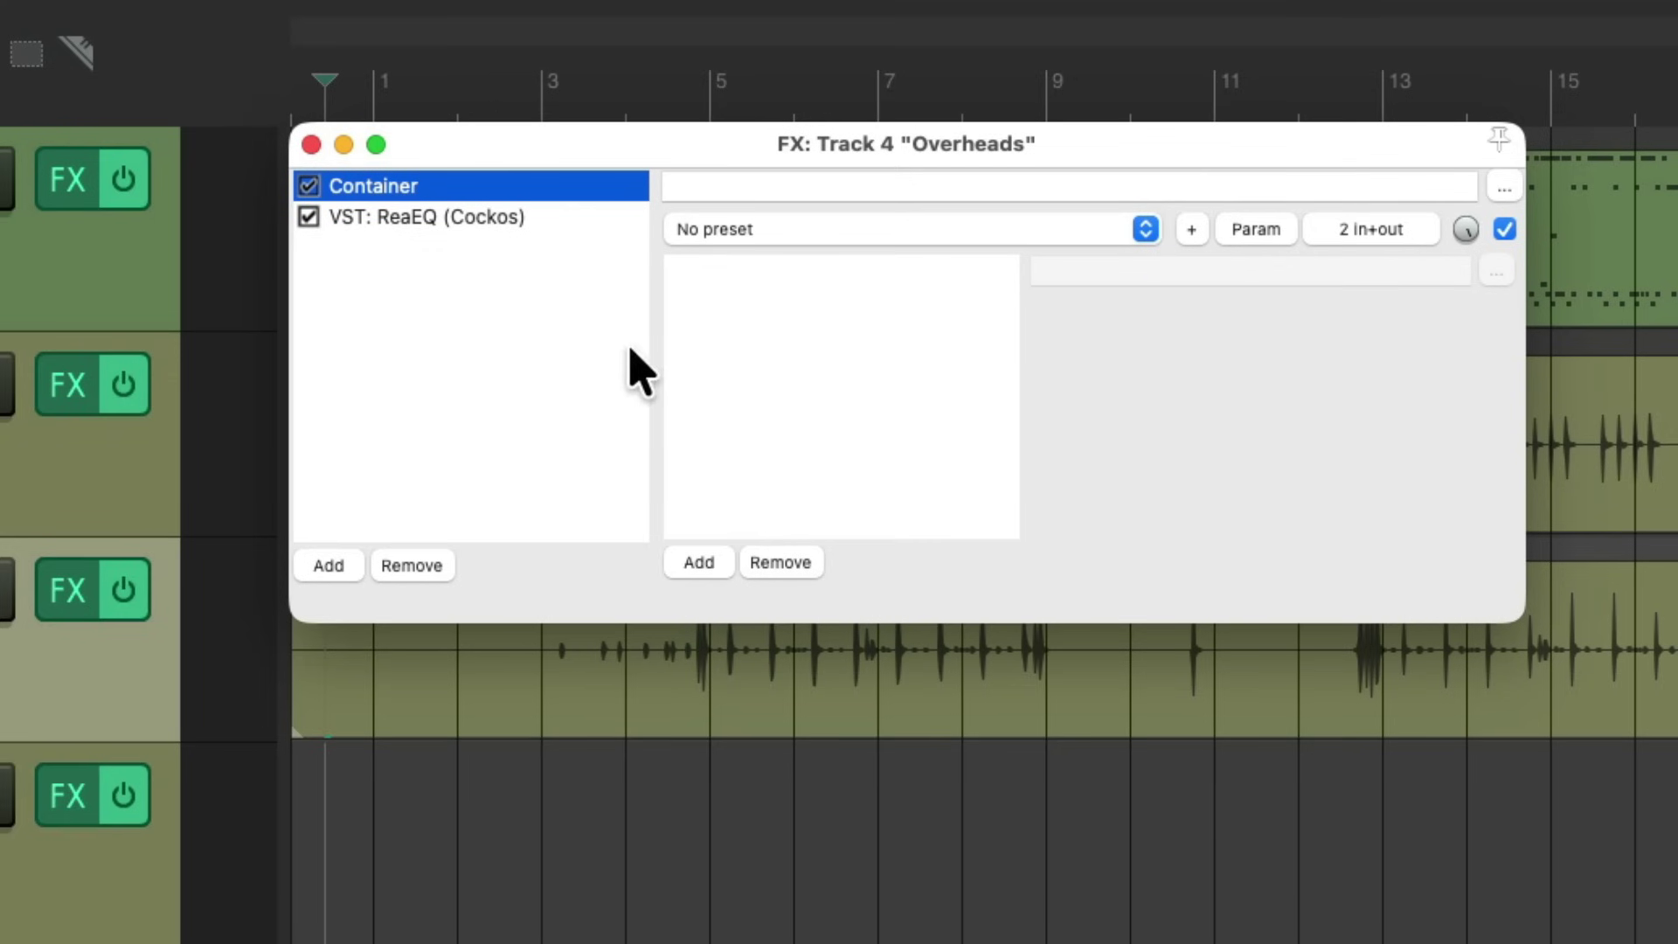
{"action": "right_click", "coordinate": [587, 201]}
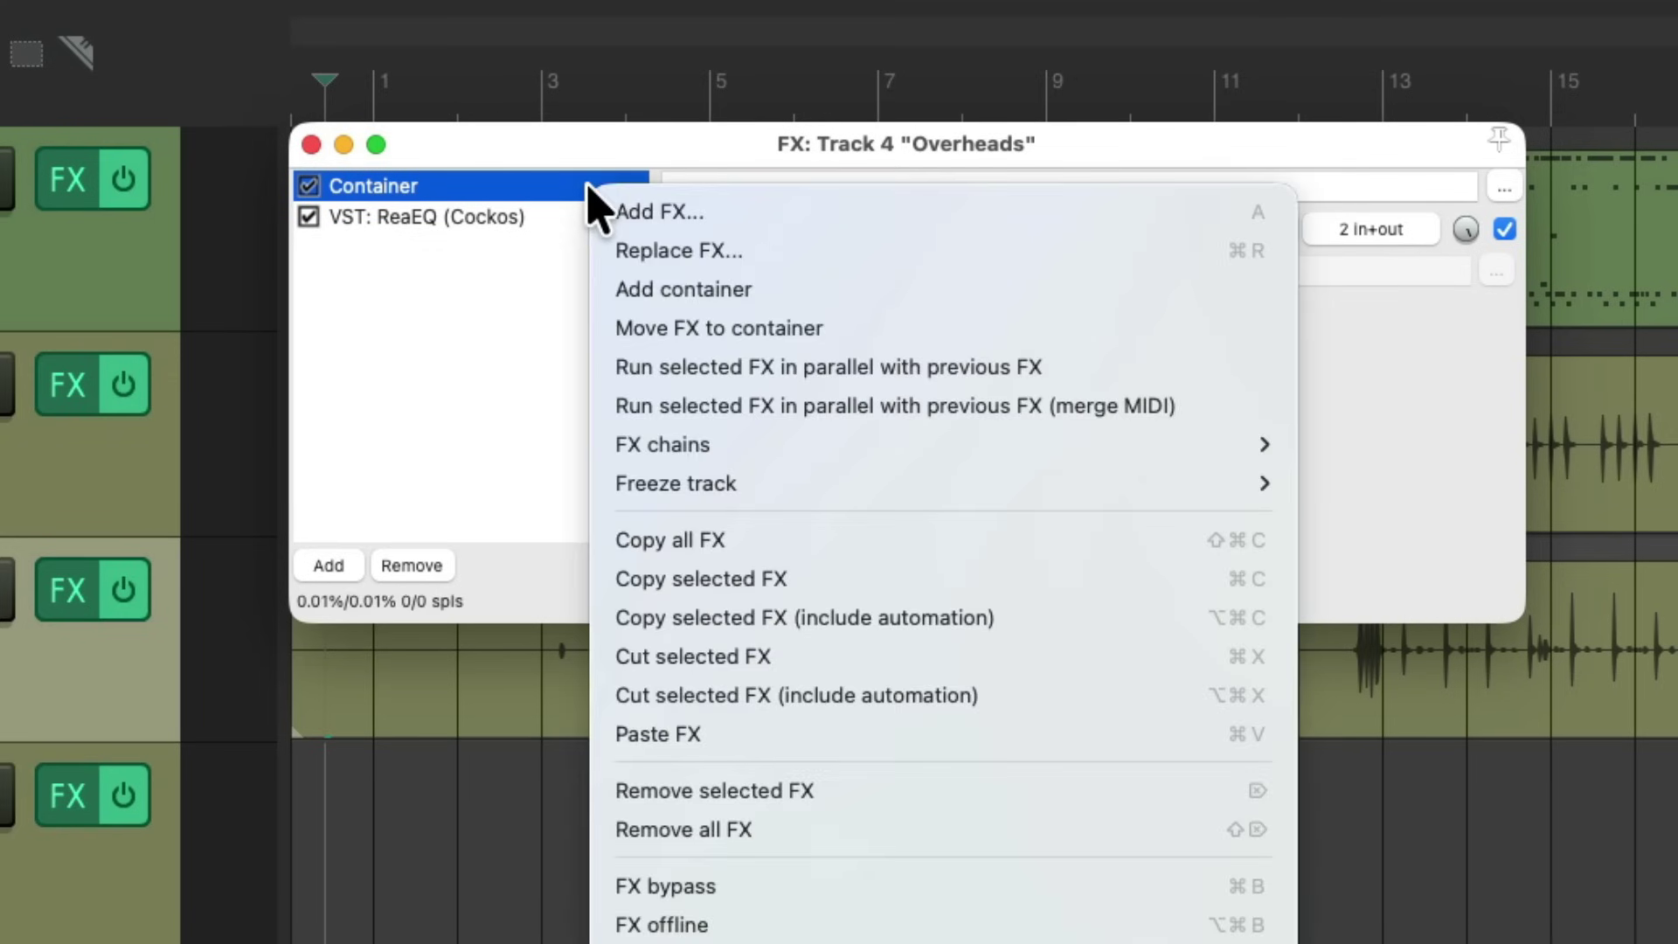
{"action": "mouse_move", "coordinate": [612, 481]}
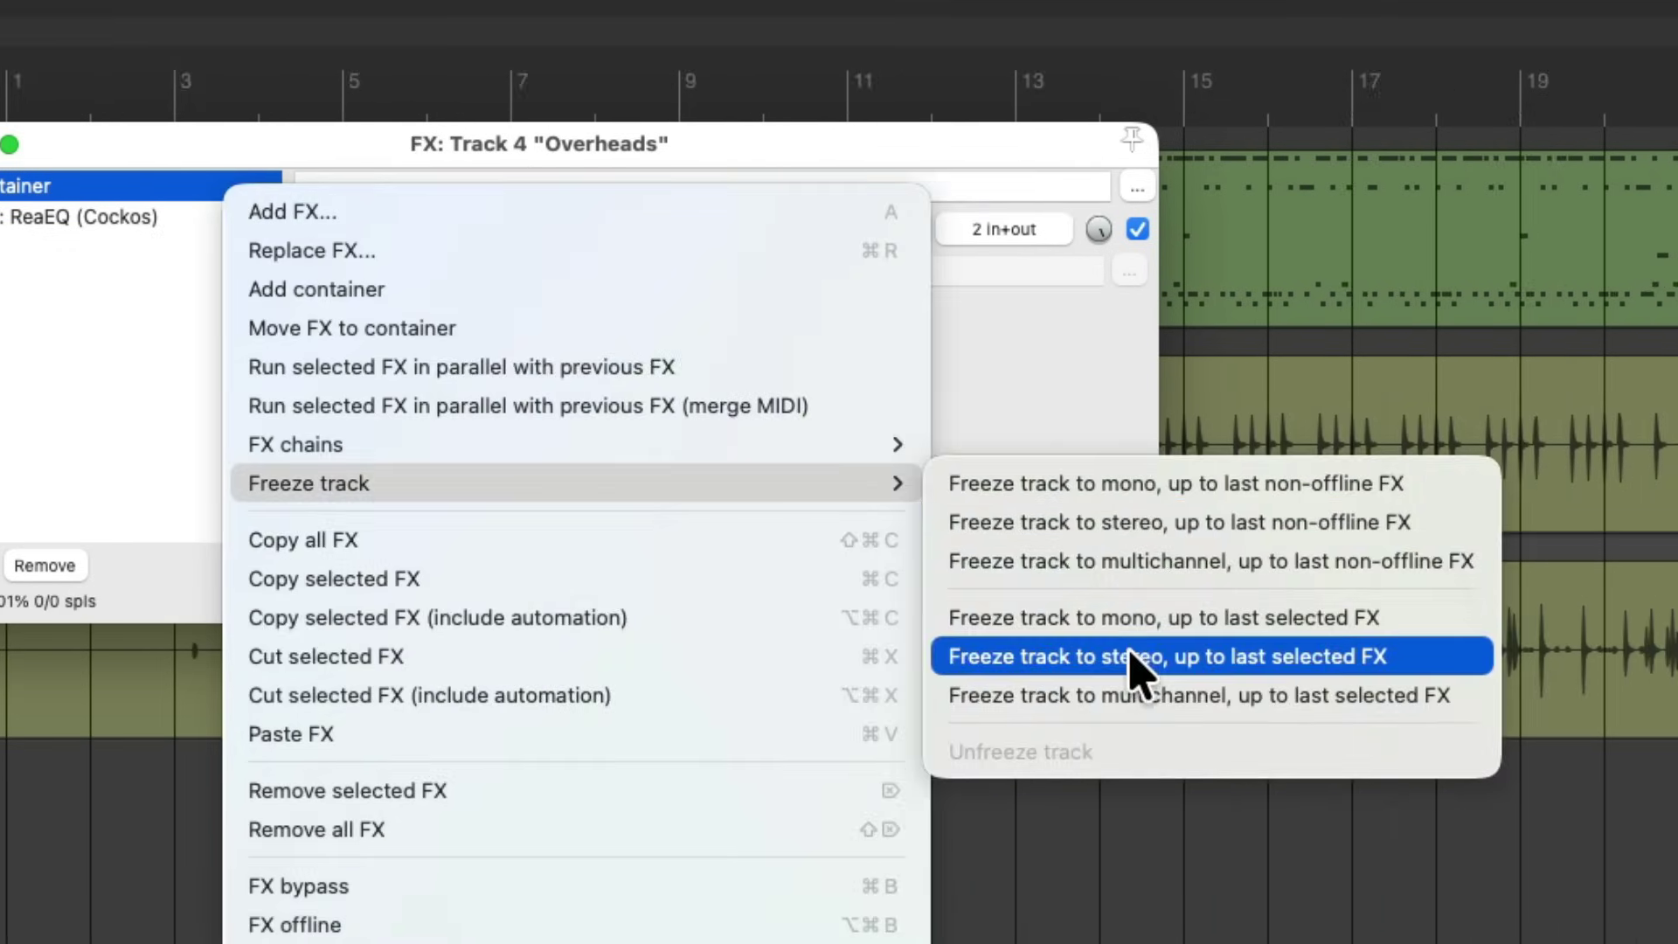
{"action": "left_click", "coordinate": [1162, 657]}
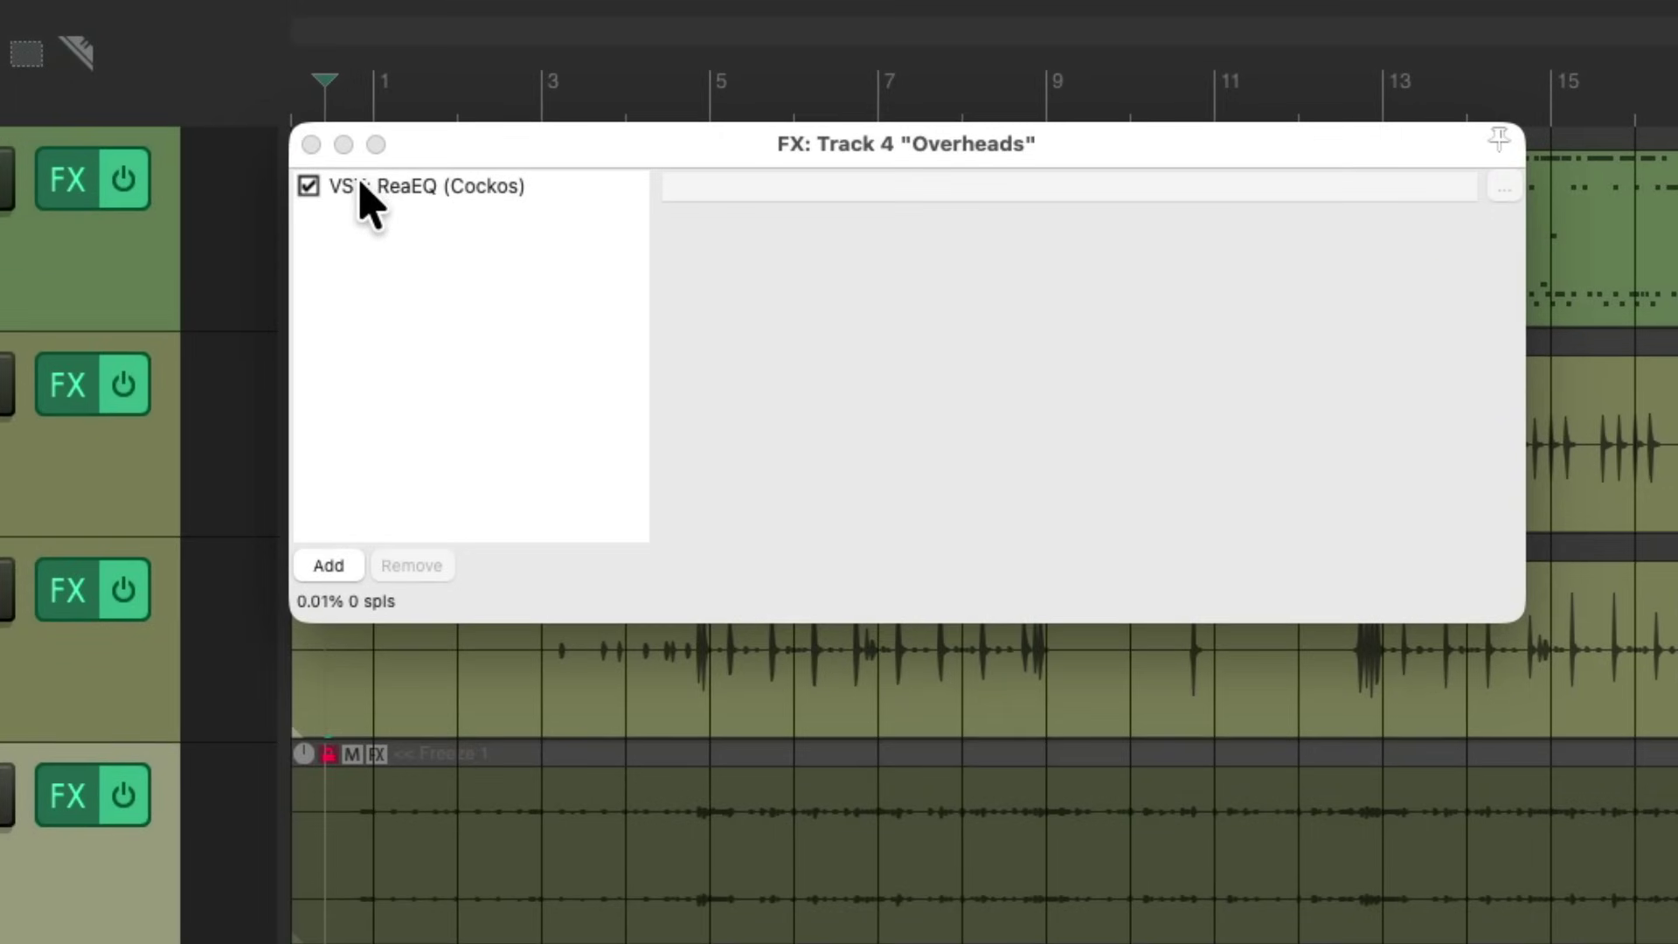
{"action": "left_click", "coordinate": [361, 185]}
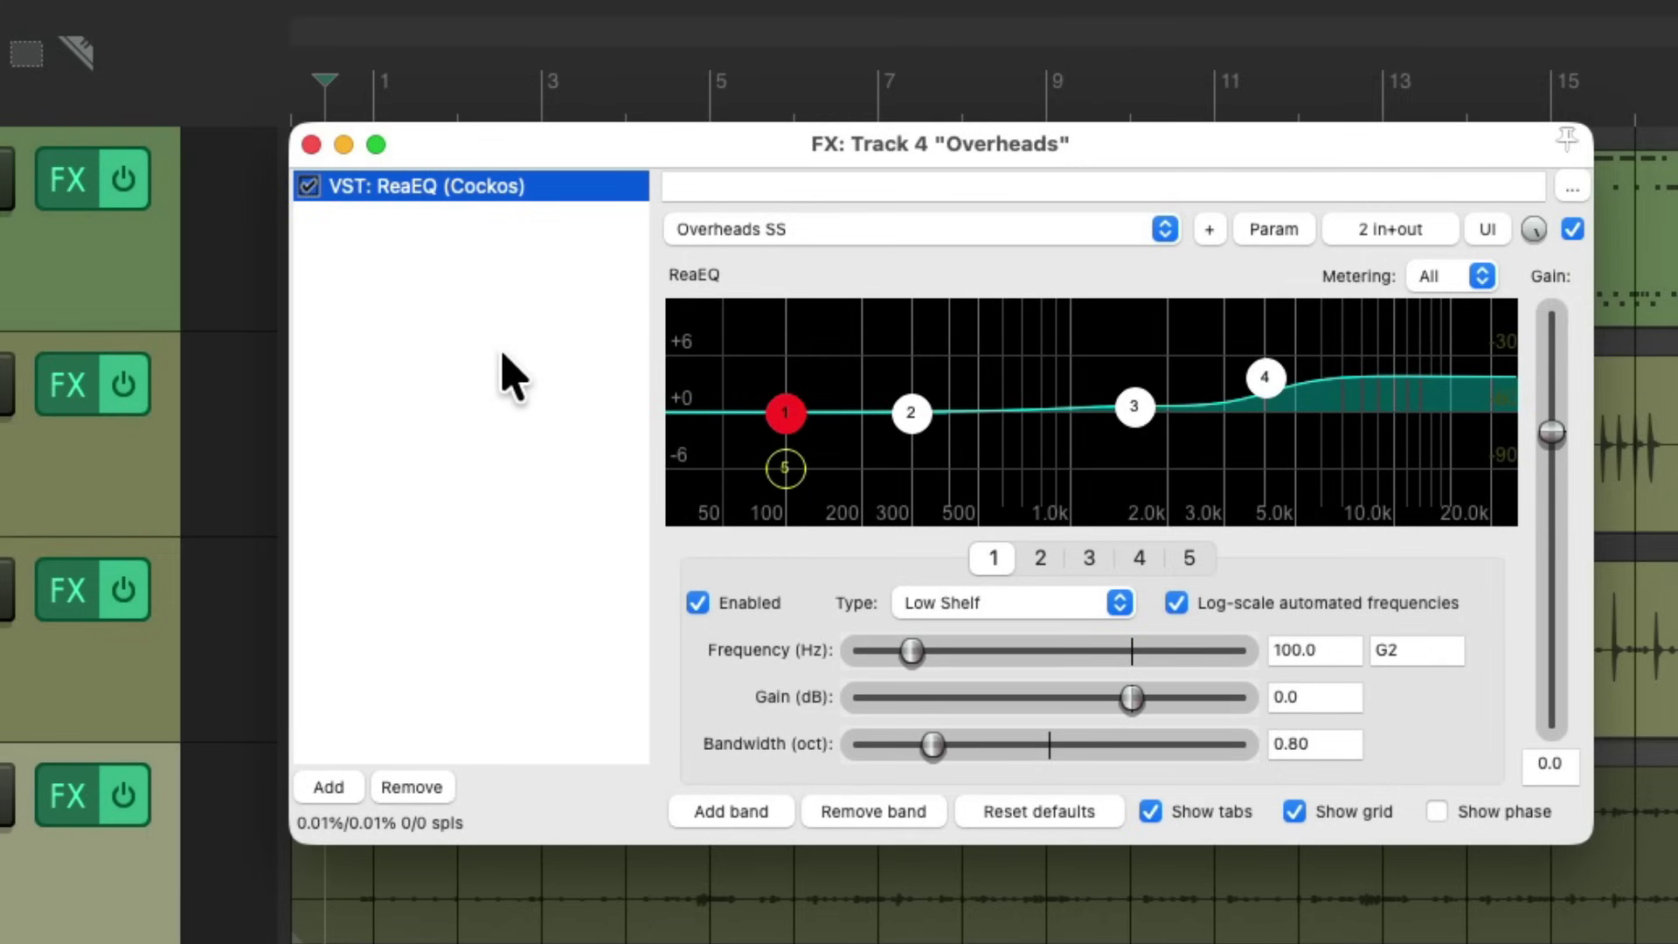
{"action": "left_click", "coordinate": [312, 144]}
Freeze Rooms to stereo up to its Container
{"action": "left_click", "coordinate": [550, 696]}
{"action": "right_click", "coordinate": [568, 196]}
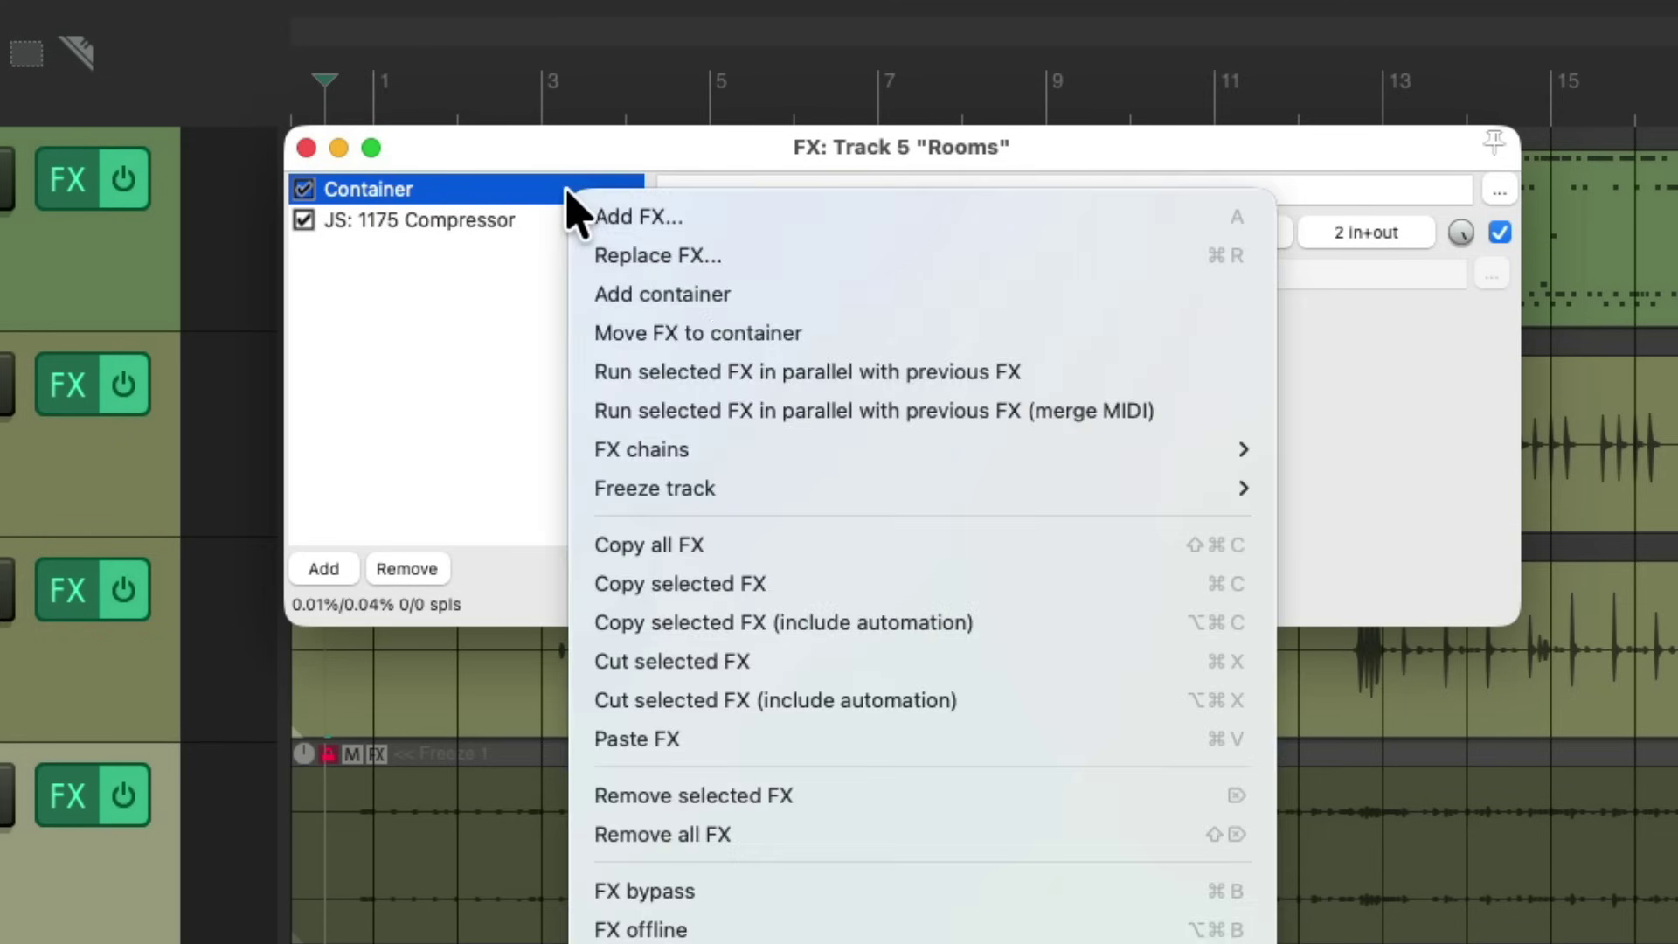
{"action": "mouse_move", "coordinate": [603, 496]}
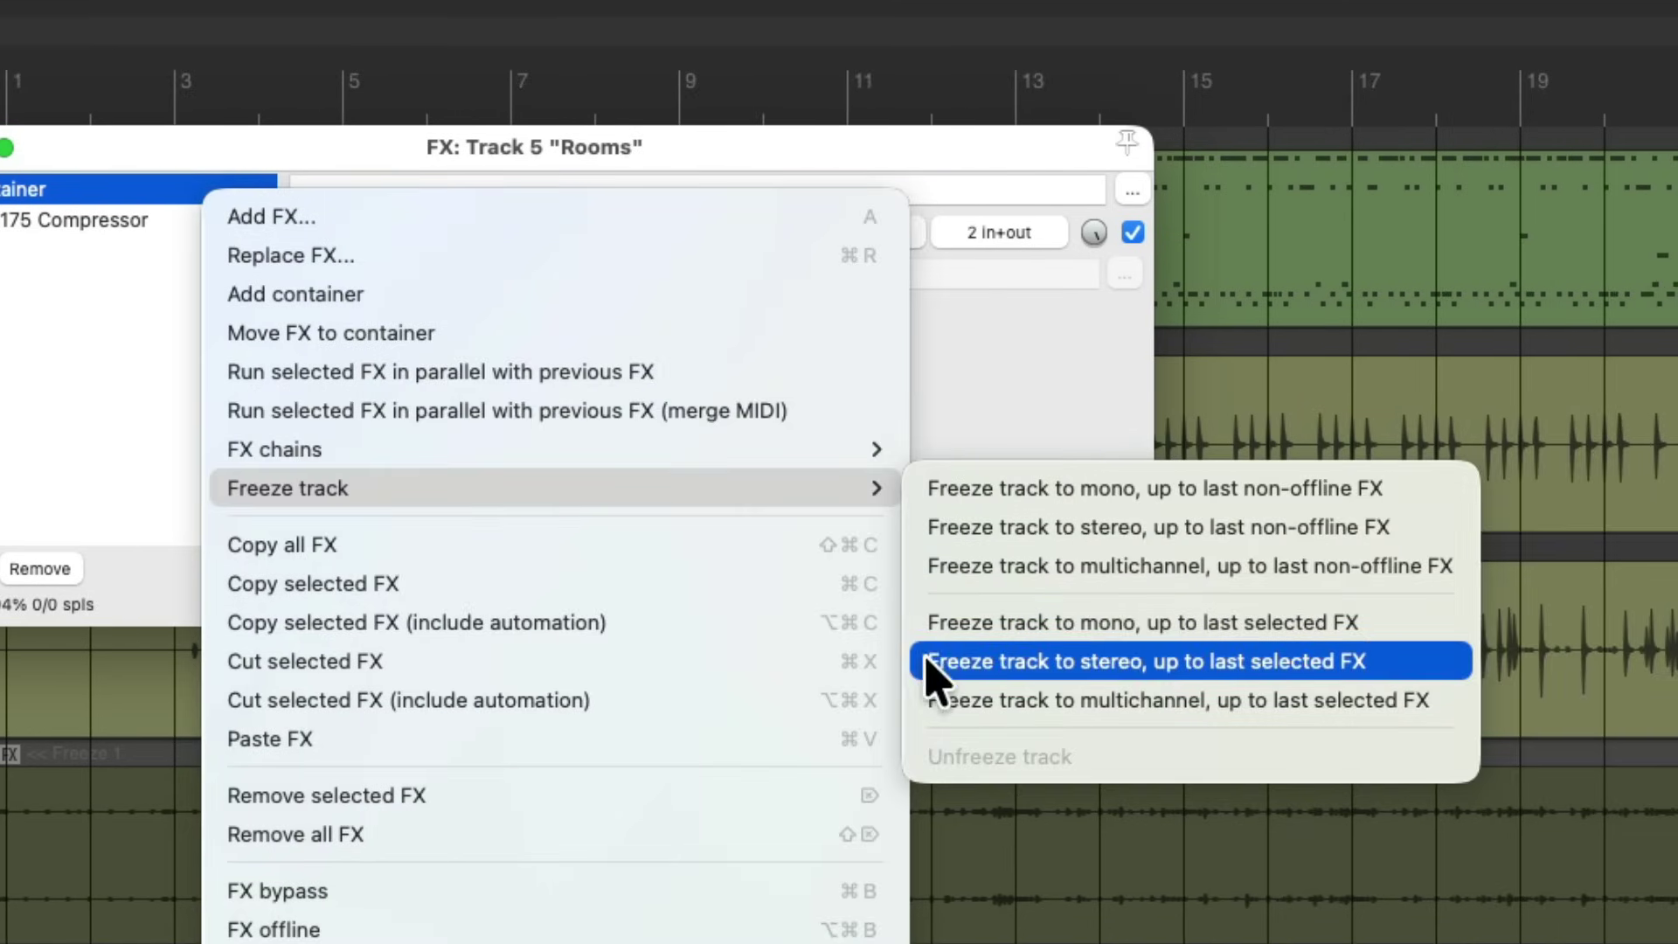
{"action": "left_click", "coordinate": [928, 664]}
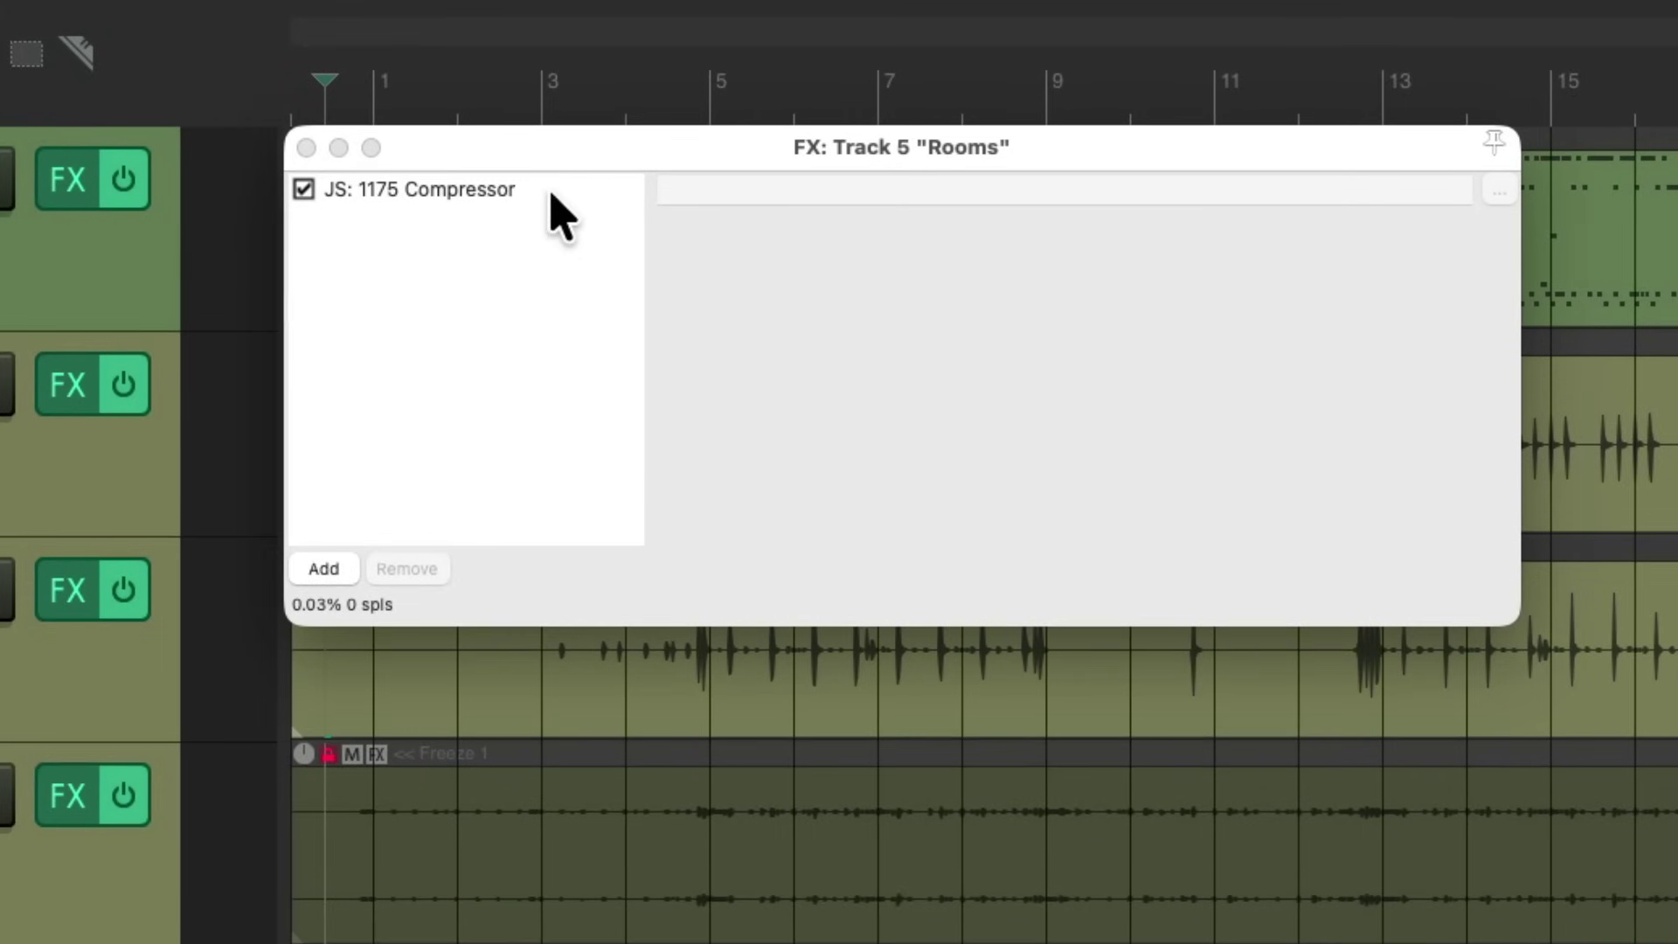
Confirm the 1175 Compressor stays live on Rooms, then unmute the Overheads and Rooms freeze items
{"action": "left_click", "coordinate": [552, 194]}
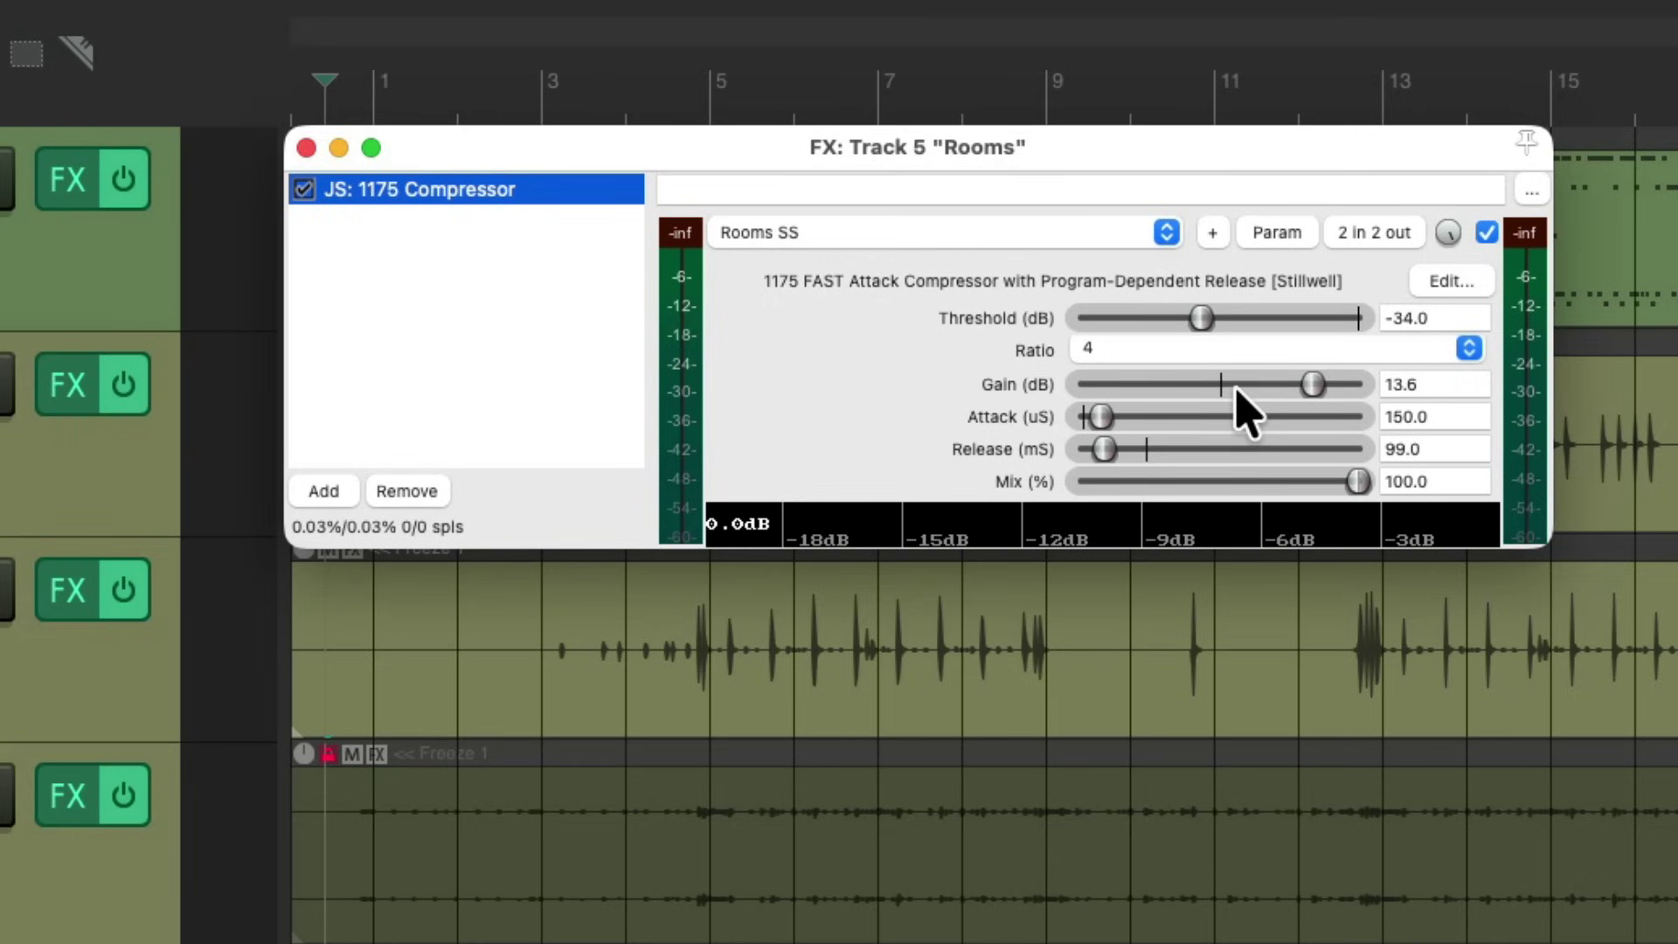
{"action": "left_click", "coordinate": [307, 147]}
{"action": "left_click", "coordinate": [726, 526]}
{"action": "left_click", "coordinate": [728, 668]}
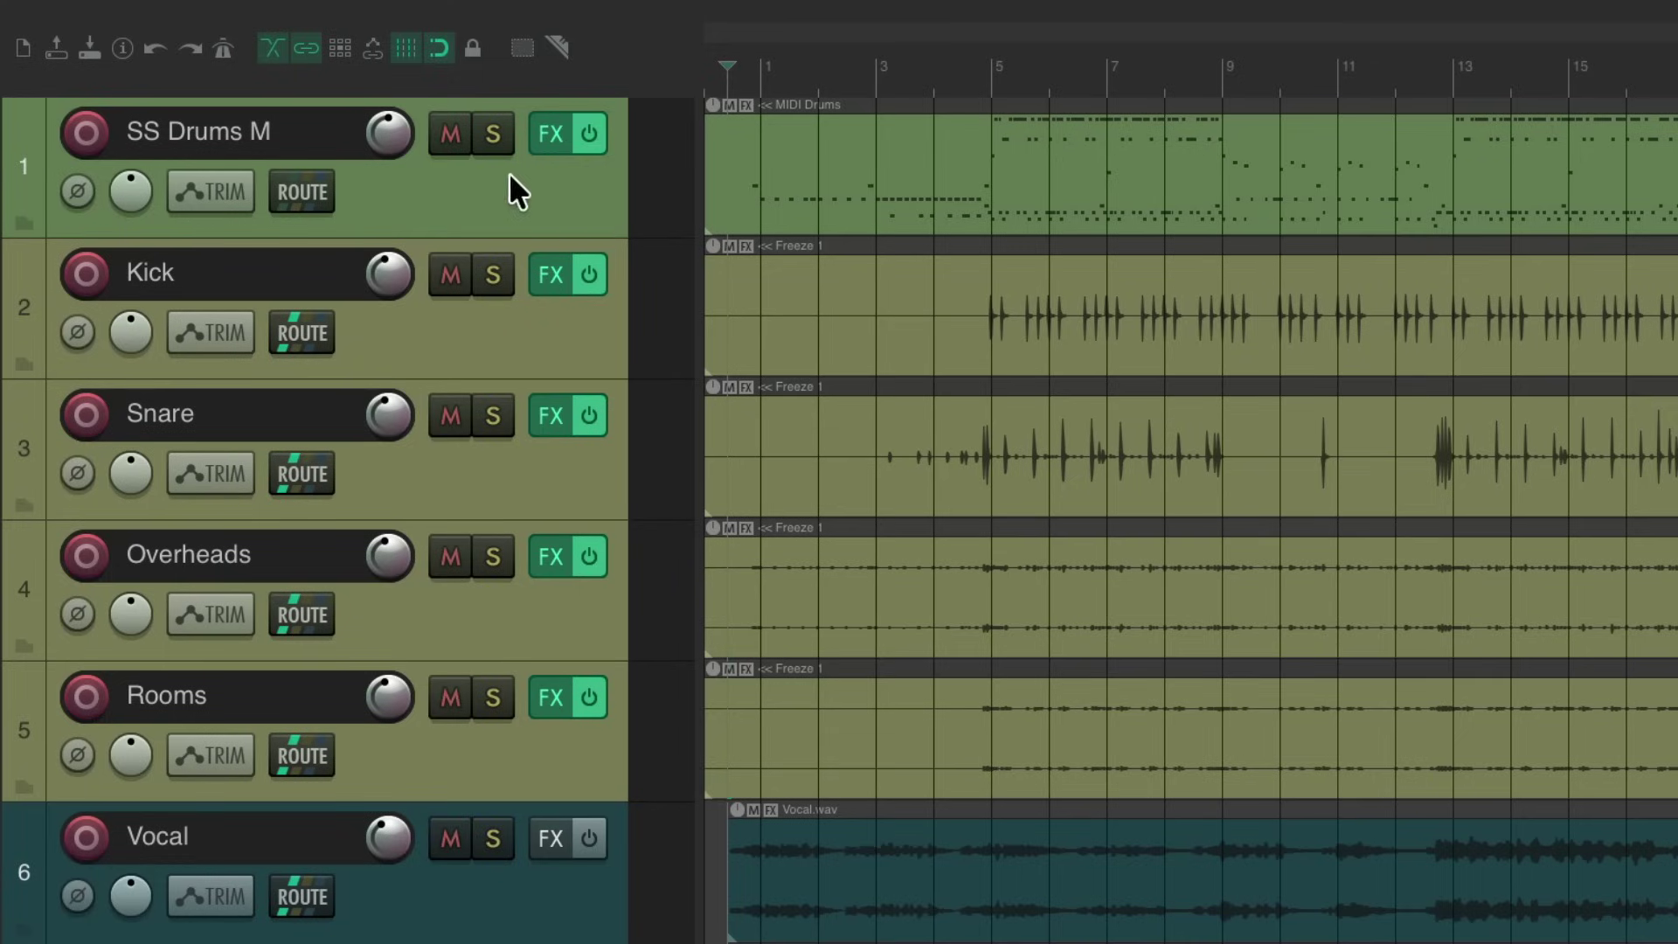
Mute SS Drums M, start playback, and boost Snare ReaEQ bands 2 and 3 to 7.0 and 6.0 dB
{"action": "left_click", "coordinate": [449, 133]}
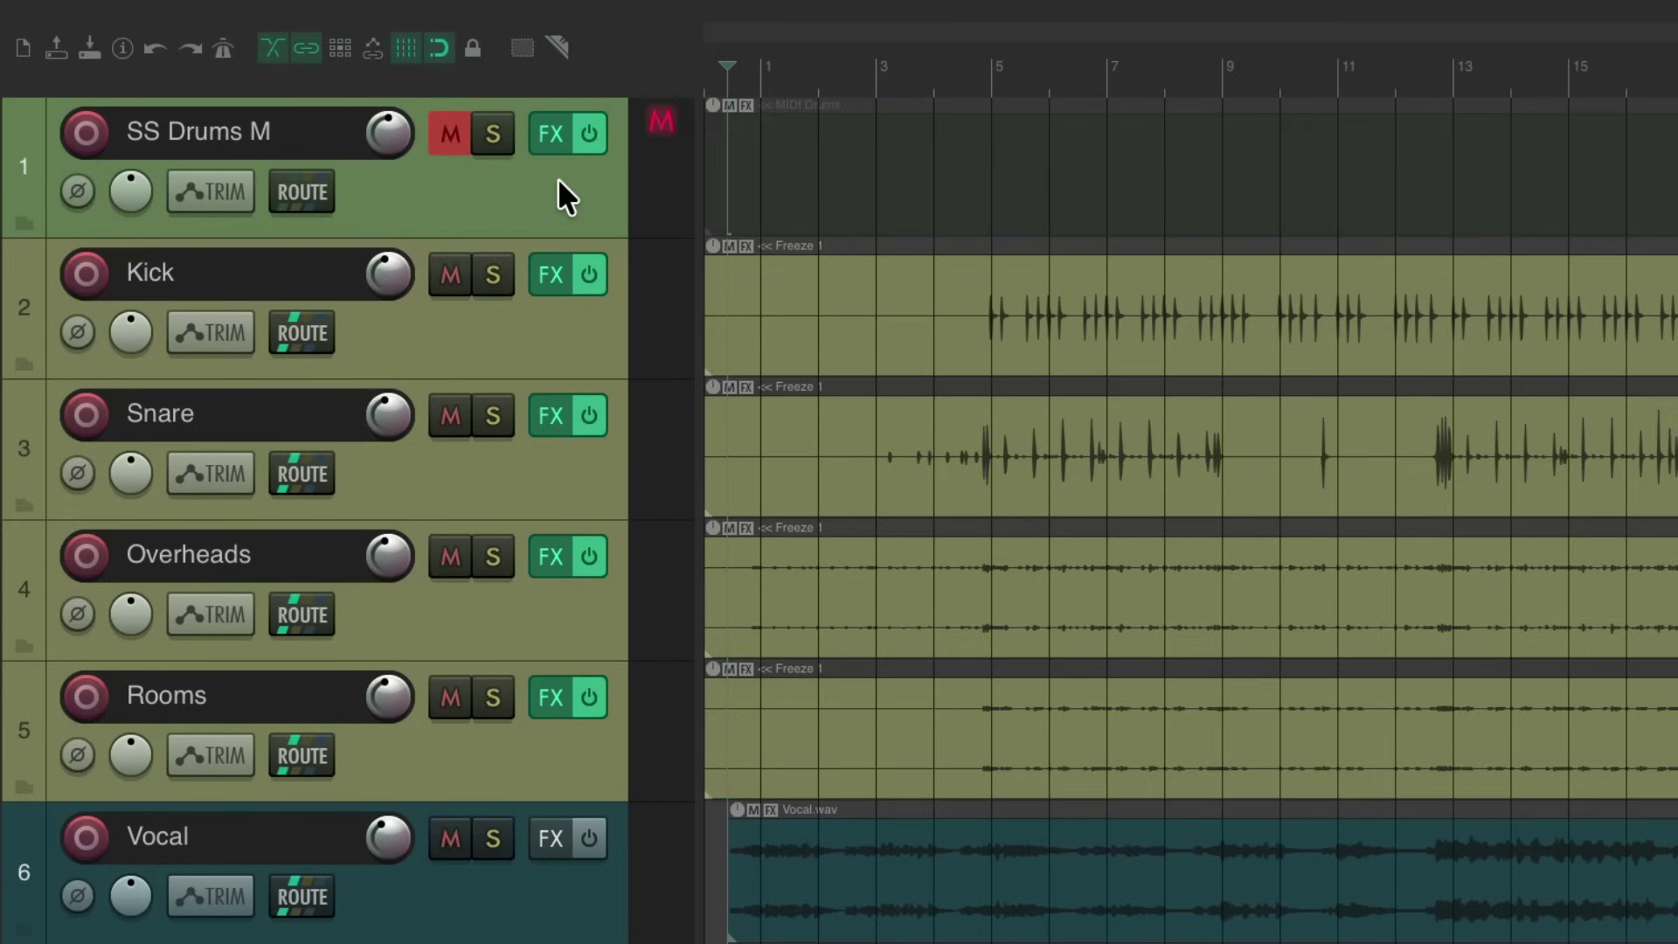
{"action": "key", "text": "space"}
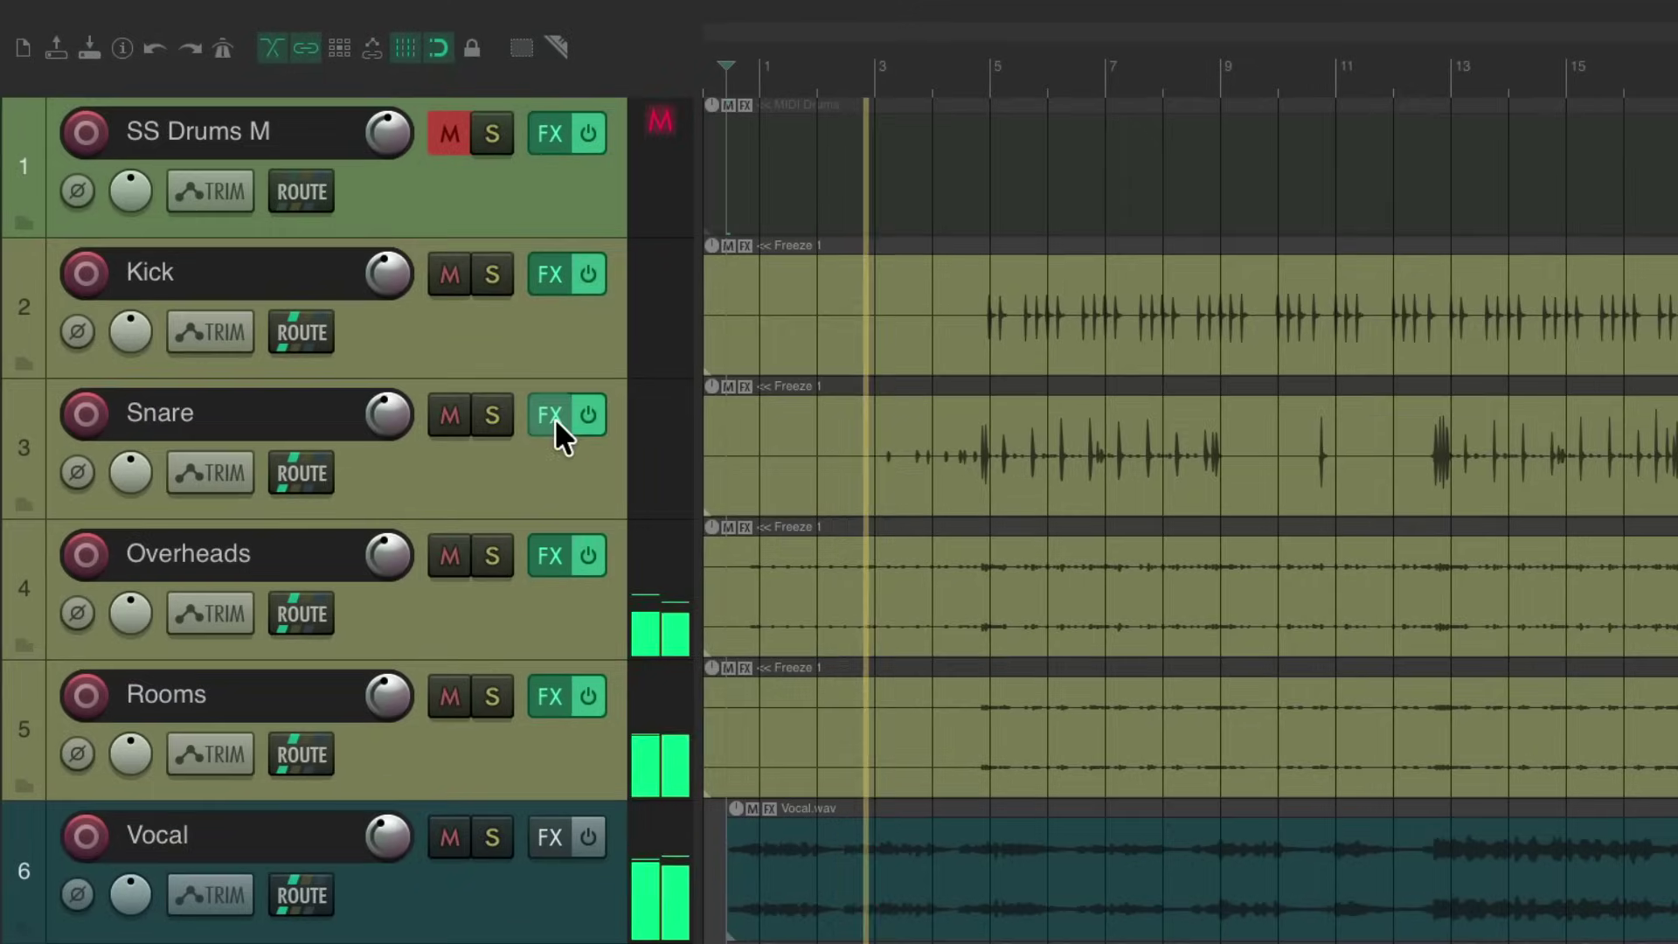
{"action": "left_click", "coordinate": [521, 393]}
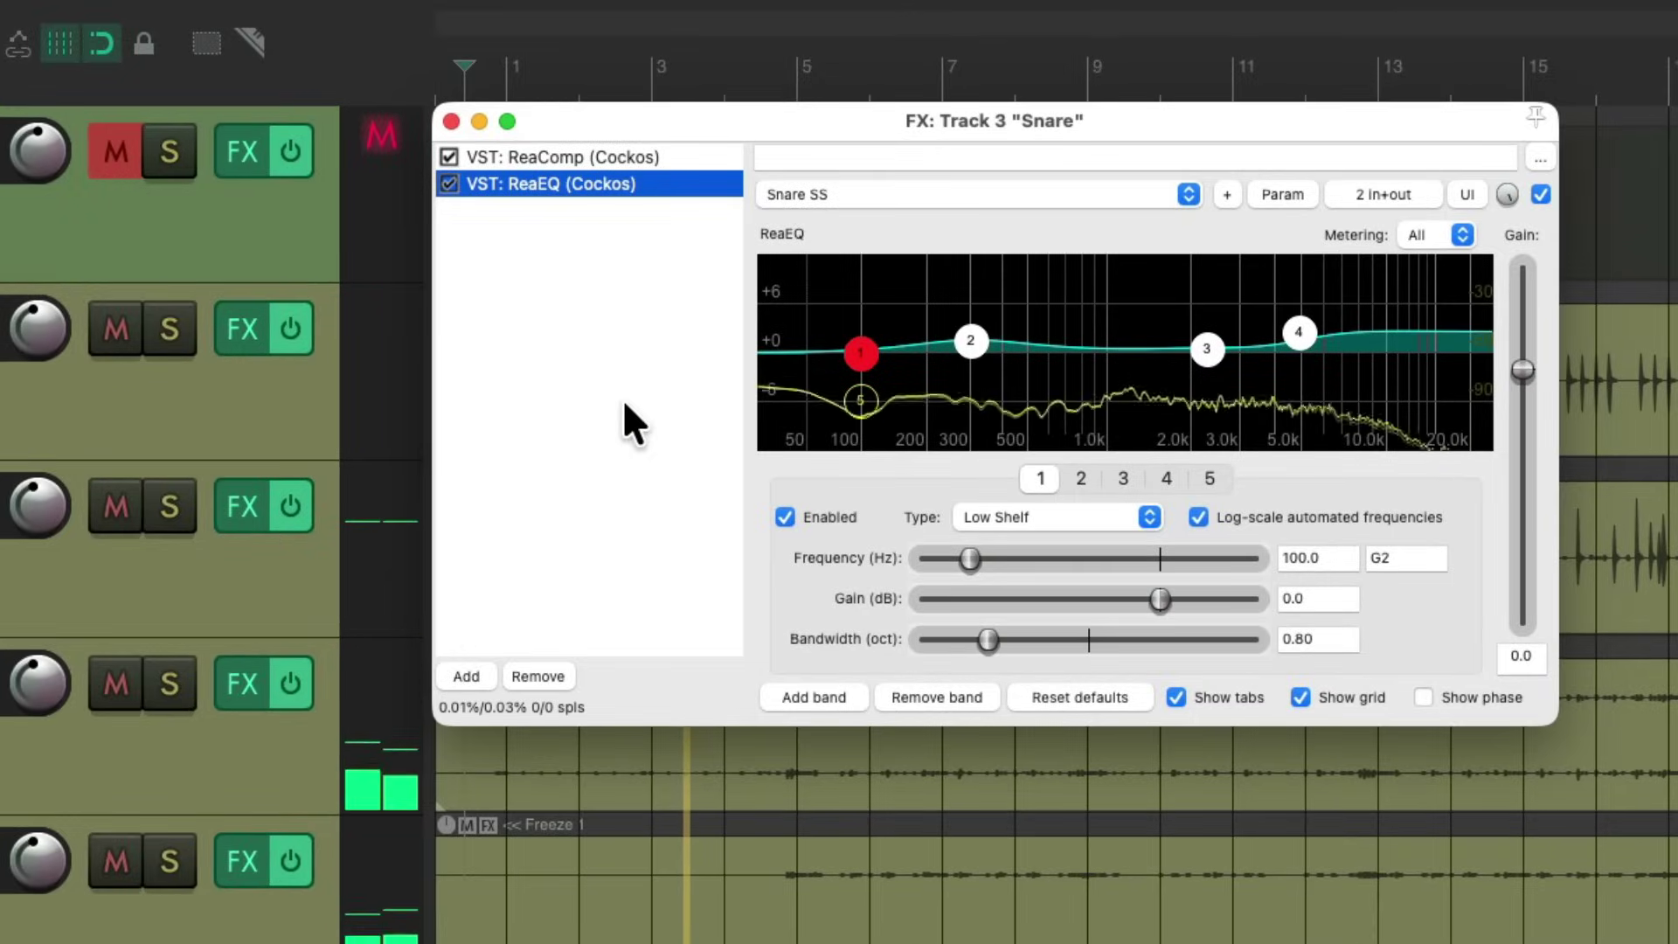
{"action": "left_click", "coordinate": [972, 342]}
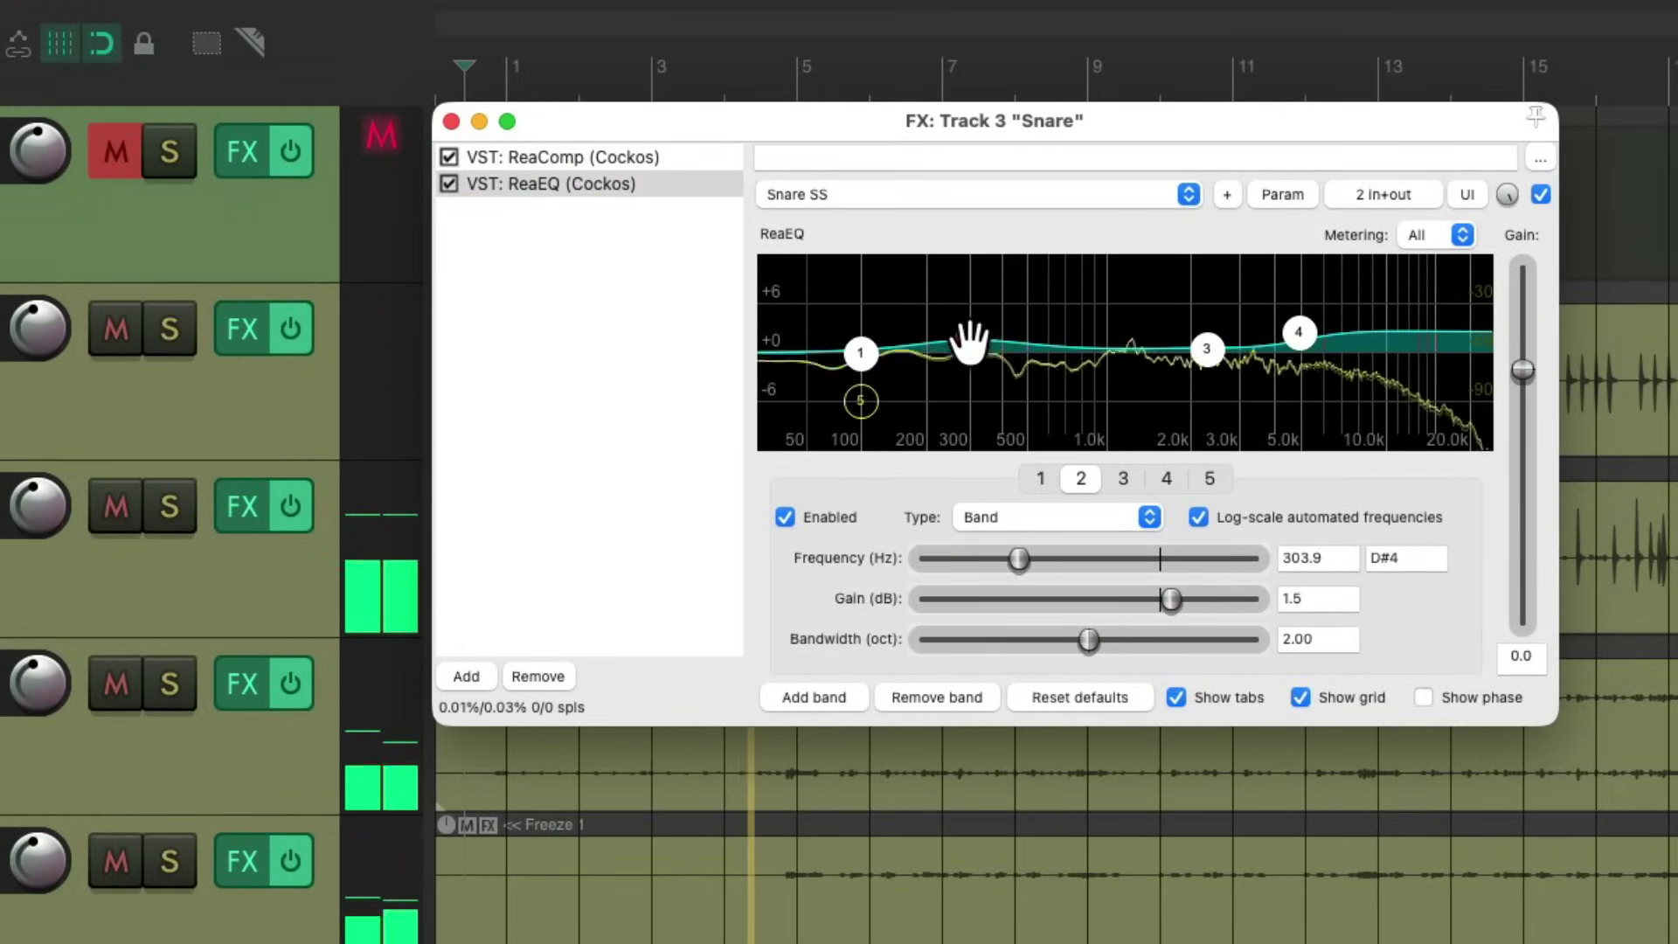
{"action": "mouse_move", "coordinate": [1171, 599]}
{"action": "left_mouse_down"}
{"action": "mouse_move", "coordinate": [1214, 599]}
{"action": "mouse_move", "coordinate": [1175, 599]}
{"action": "left_mouse_up"}
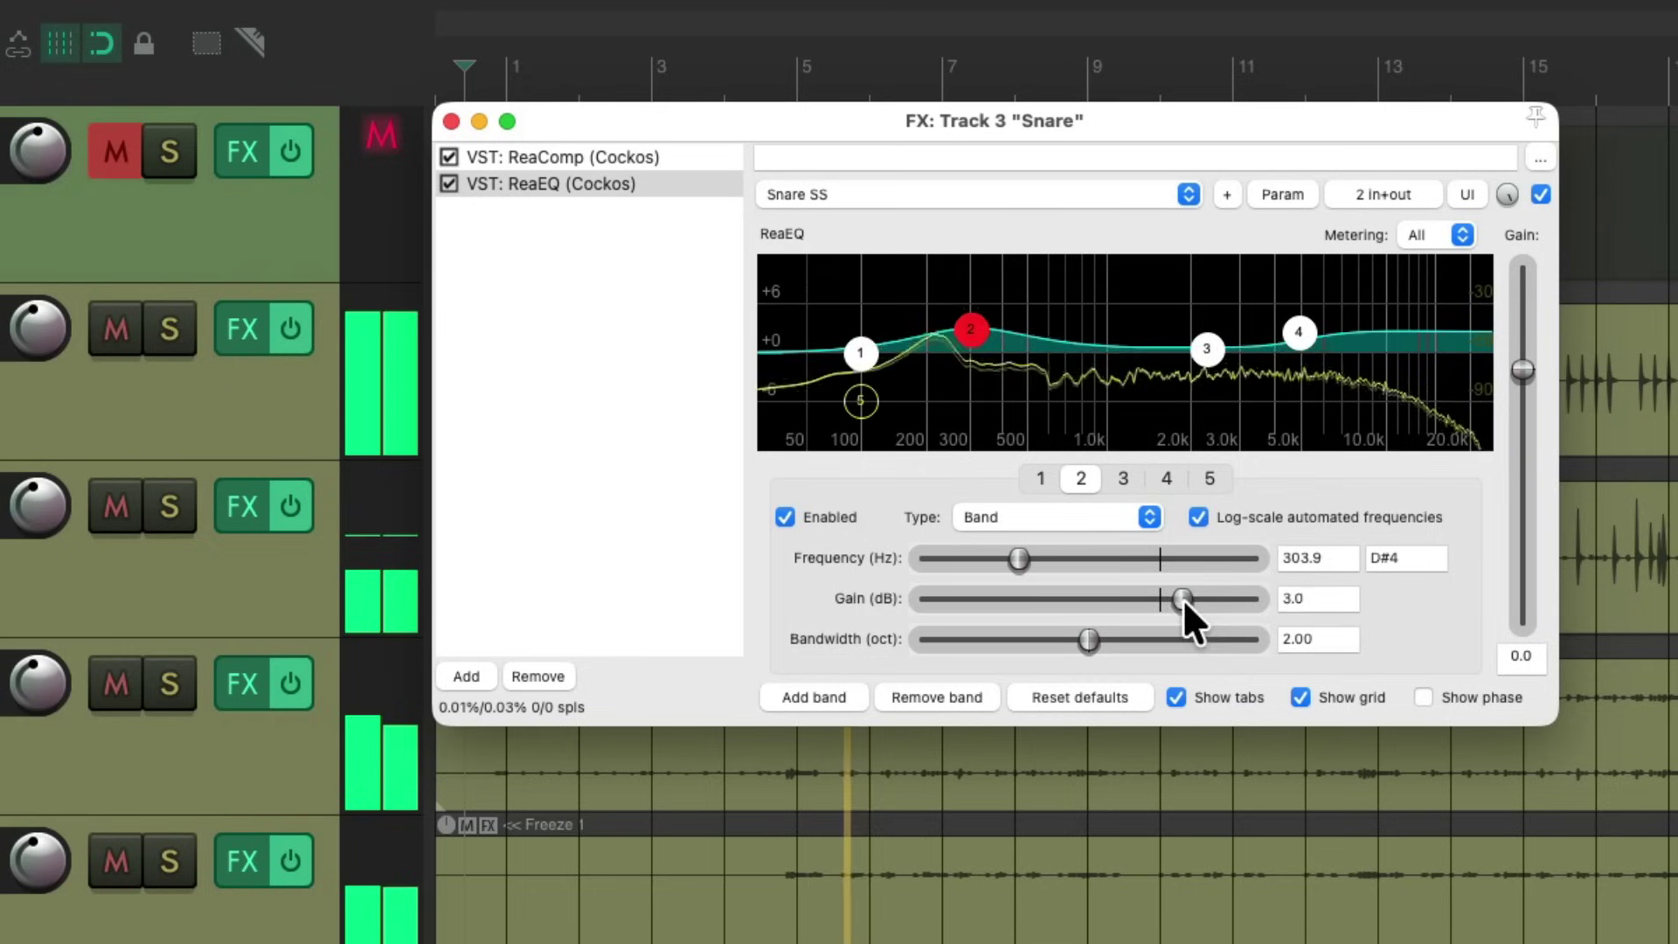
{"action": "left_click", "coordinate": [1206, 351]}
{"action": "mouse_move", "coordinate": [1164, 600]}
{"action": "left_mouse_down"}
{"action": "mouse_move", "coordinate": [1208, 602]}
{"action": "mouse_move", "coordinate": [1147, 606]}
{"action": "mouse_move", "coordinate": [1177, 609]}
{"action": "left_mouse_up"}
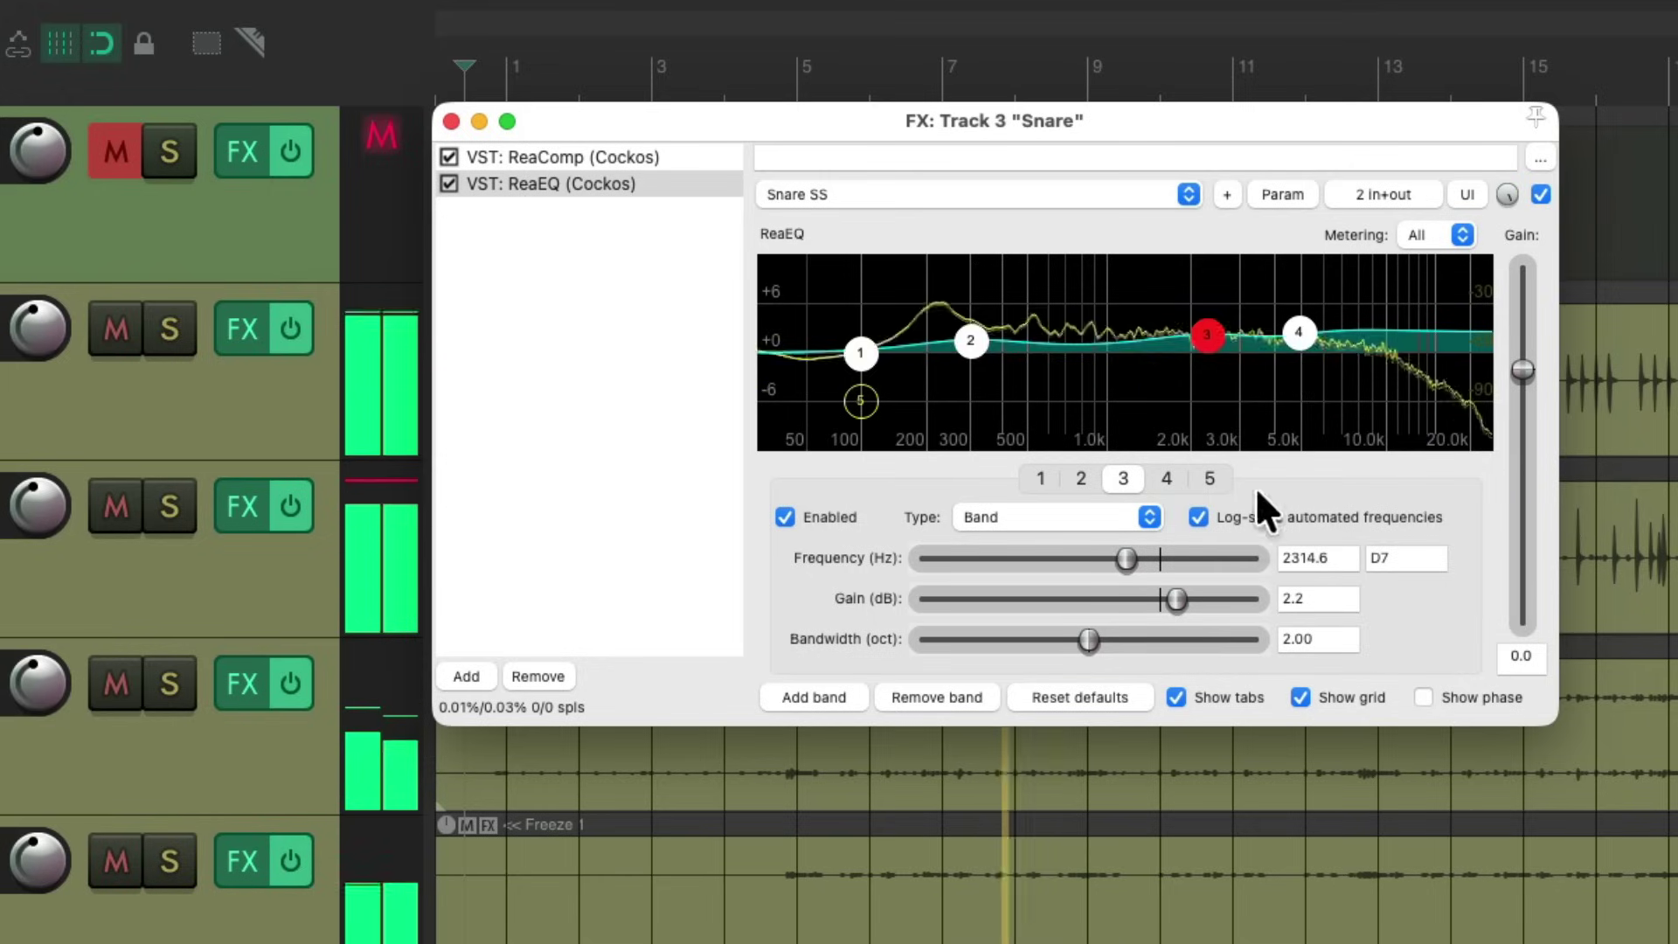
Tweak the Snare's high shelf gain and frequency, drop band 3 to 0.5 dB, and close the window
{"action": "left_click", "coordinate": [1298, 334]}
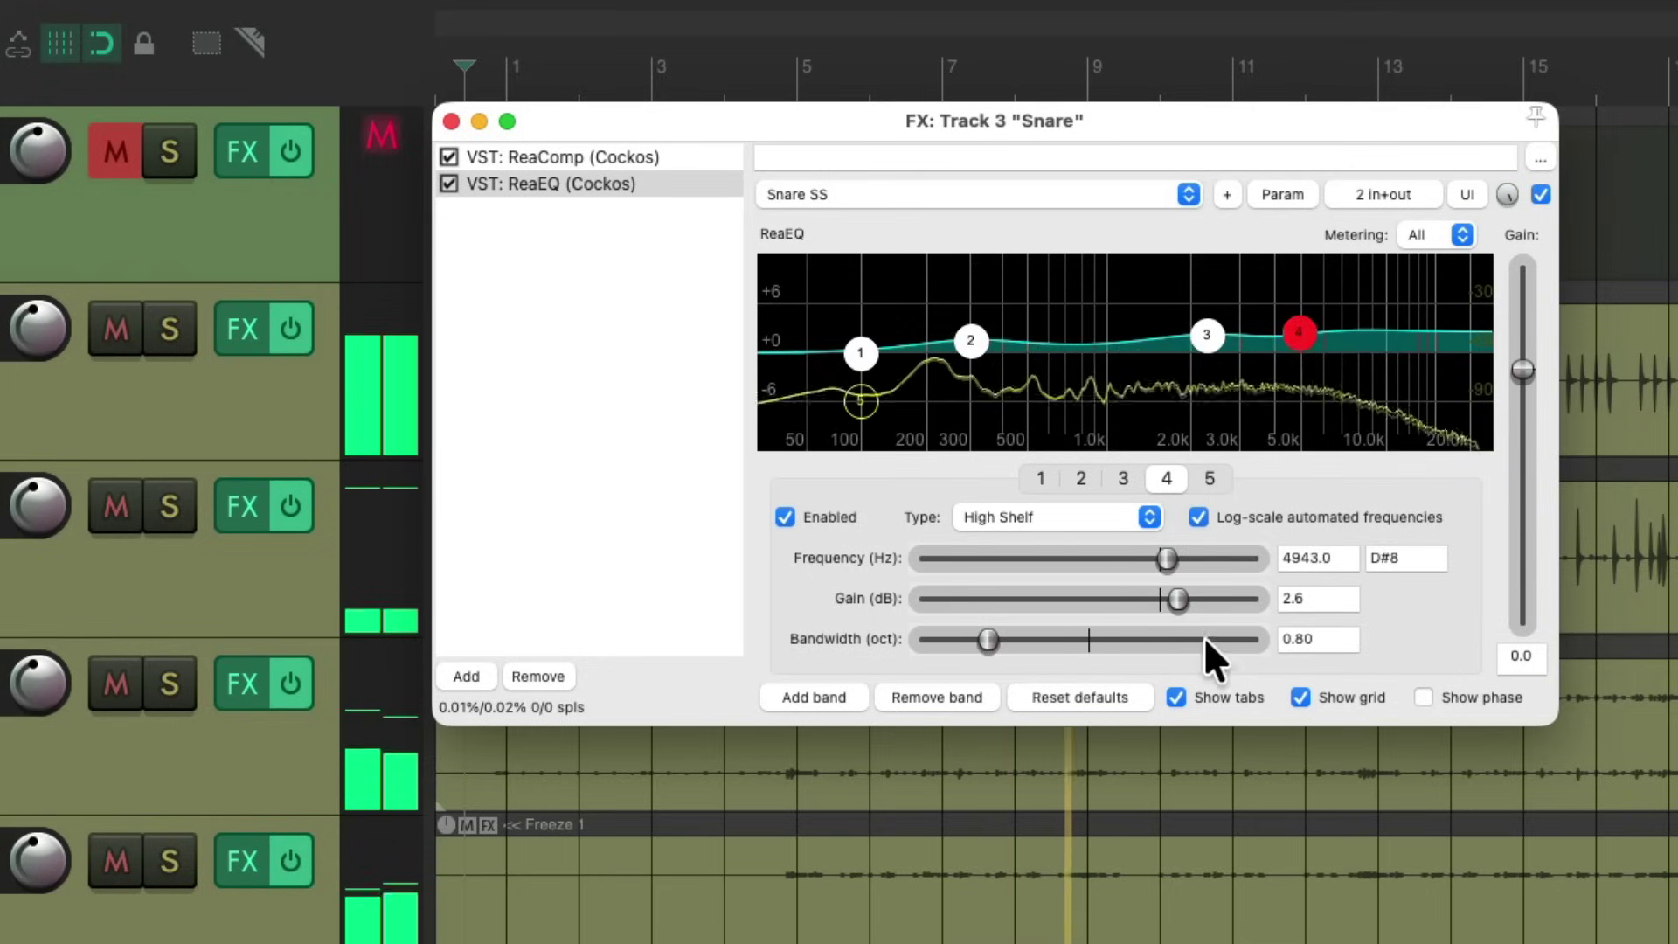
{"action": "mouse_move", "coordinate": [1174, 600]}
{"action": "left_mouse_down"}
{"action": "mouse_move", "coordinate": [1214, 599]}
{"action": "mouse_move", "coordinate": [1166, 605]}
{"action": "mouse_move", "coordinate": [1191, 605]}
{"action": "left_mouse_up"}
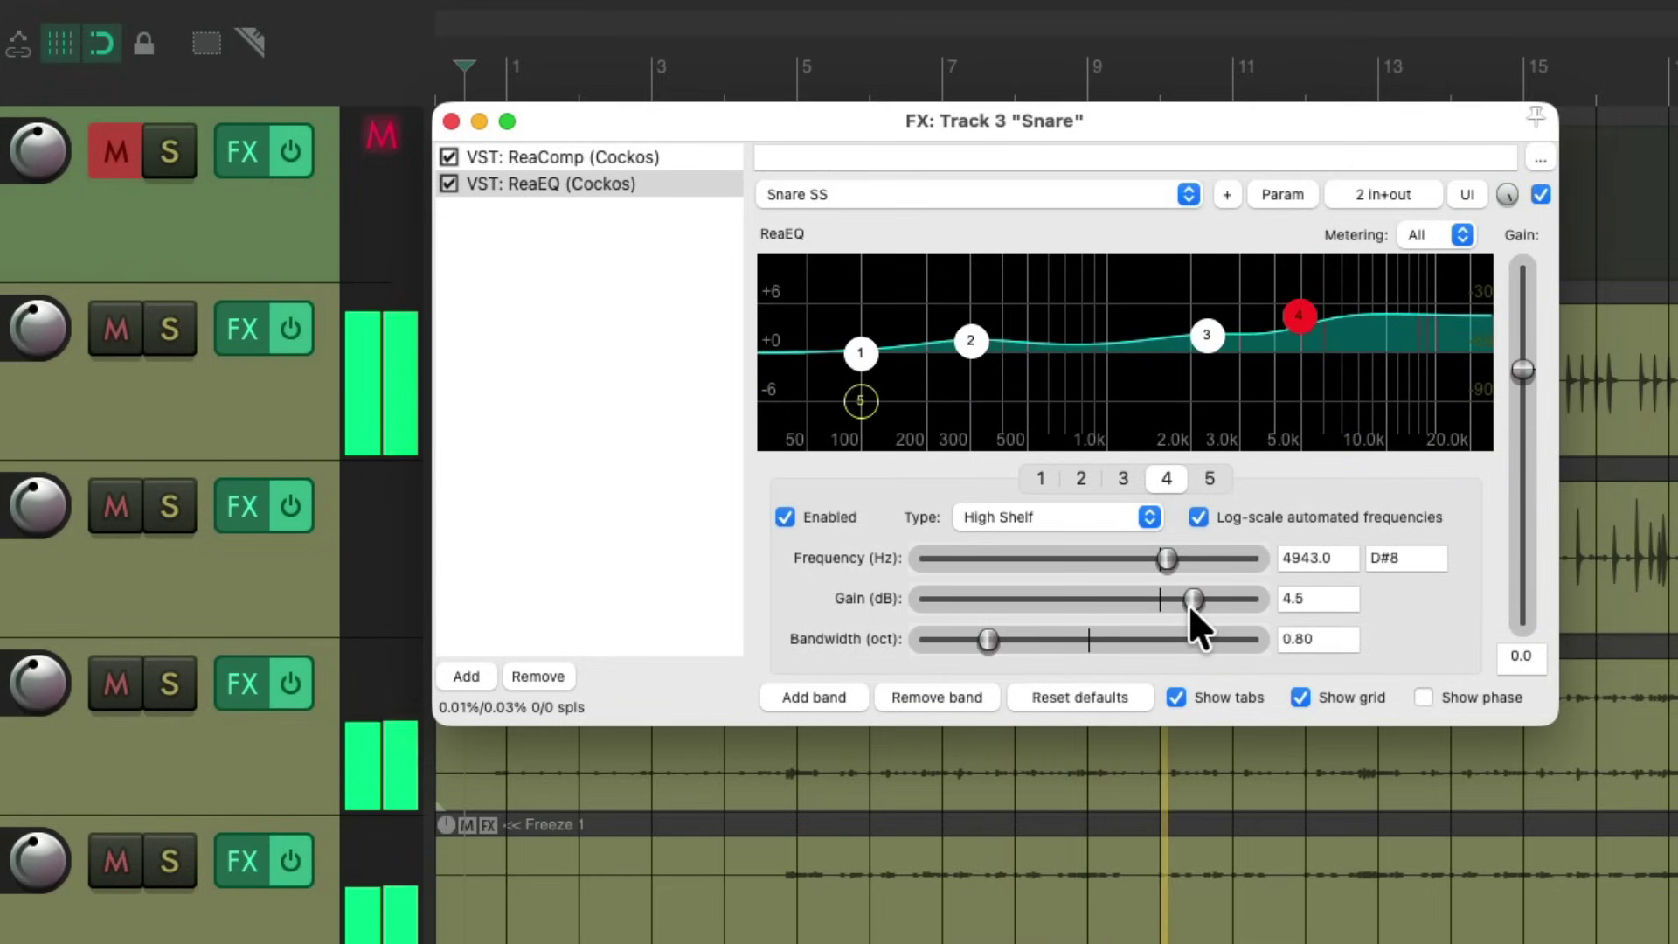
{"action": "left_click", "coordinate": [1206, 342]}
{"action": "left_click_drag", "start_coordinate": [1298, 317], "coordinate": [1296, 320]}
{"action": "left_click", "coordinate": [1206, 341]}
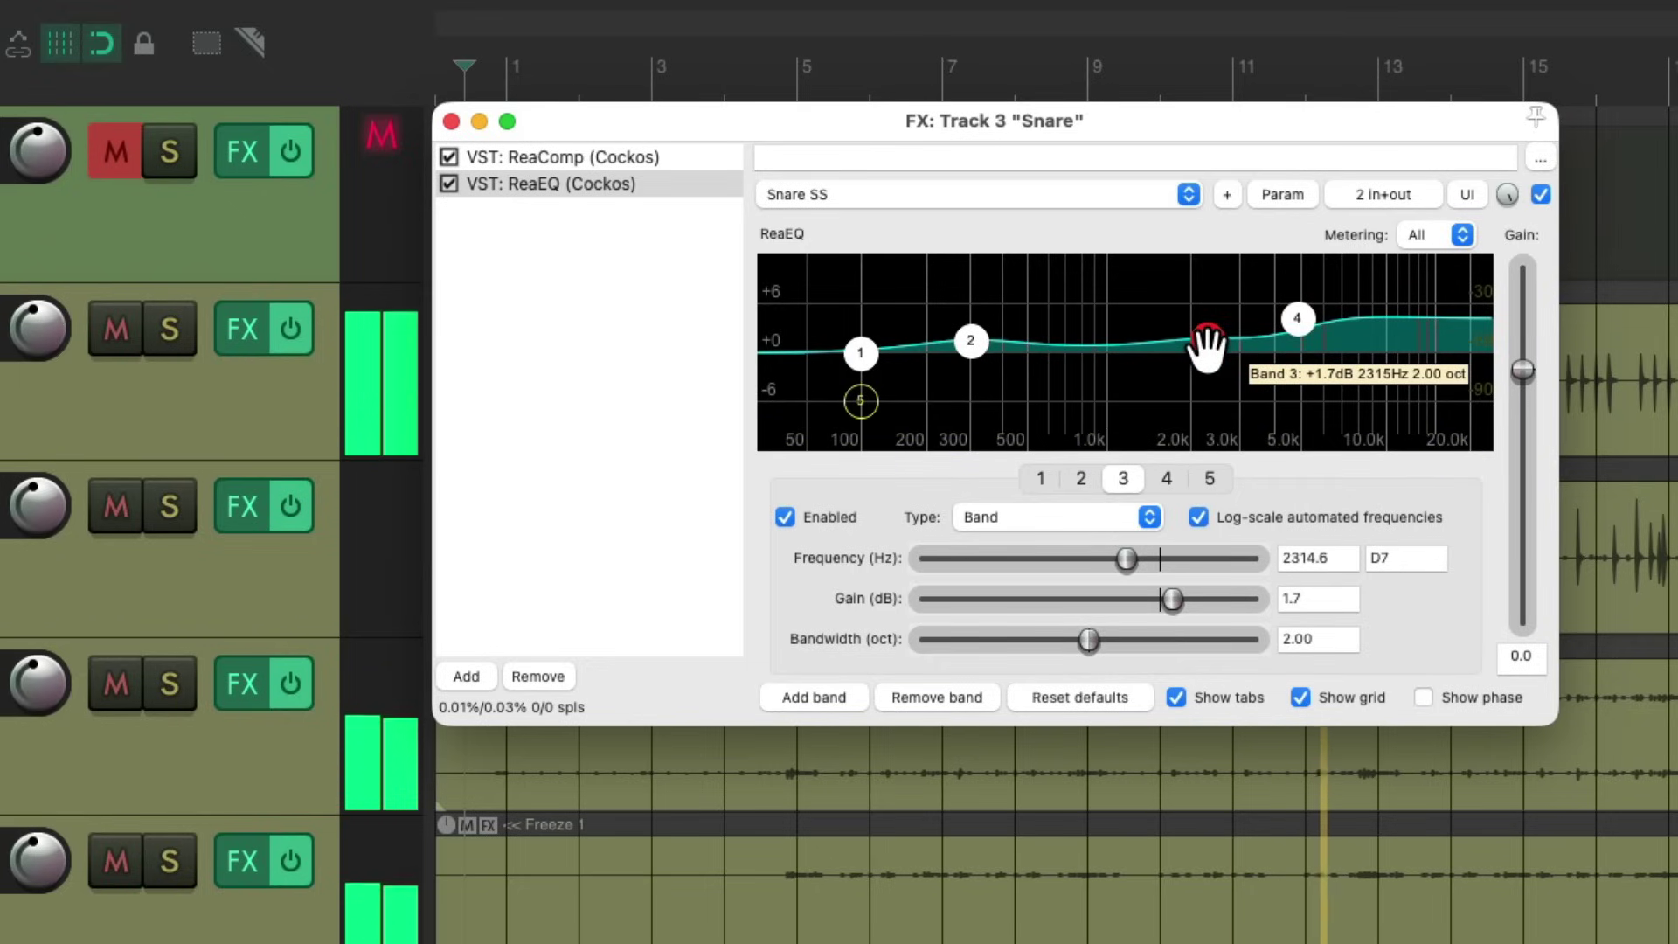
{"action": "scroll", "coordinate": [1207, 343], "scroll_direction": "down", "scroll_amount": 3}
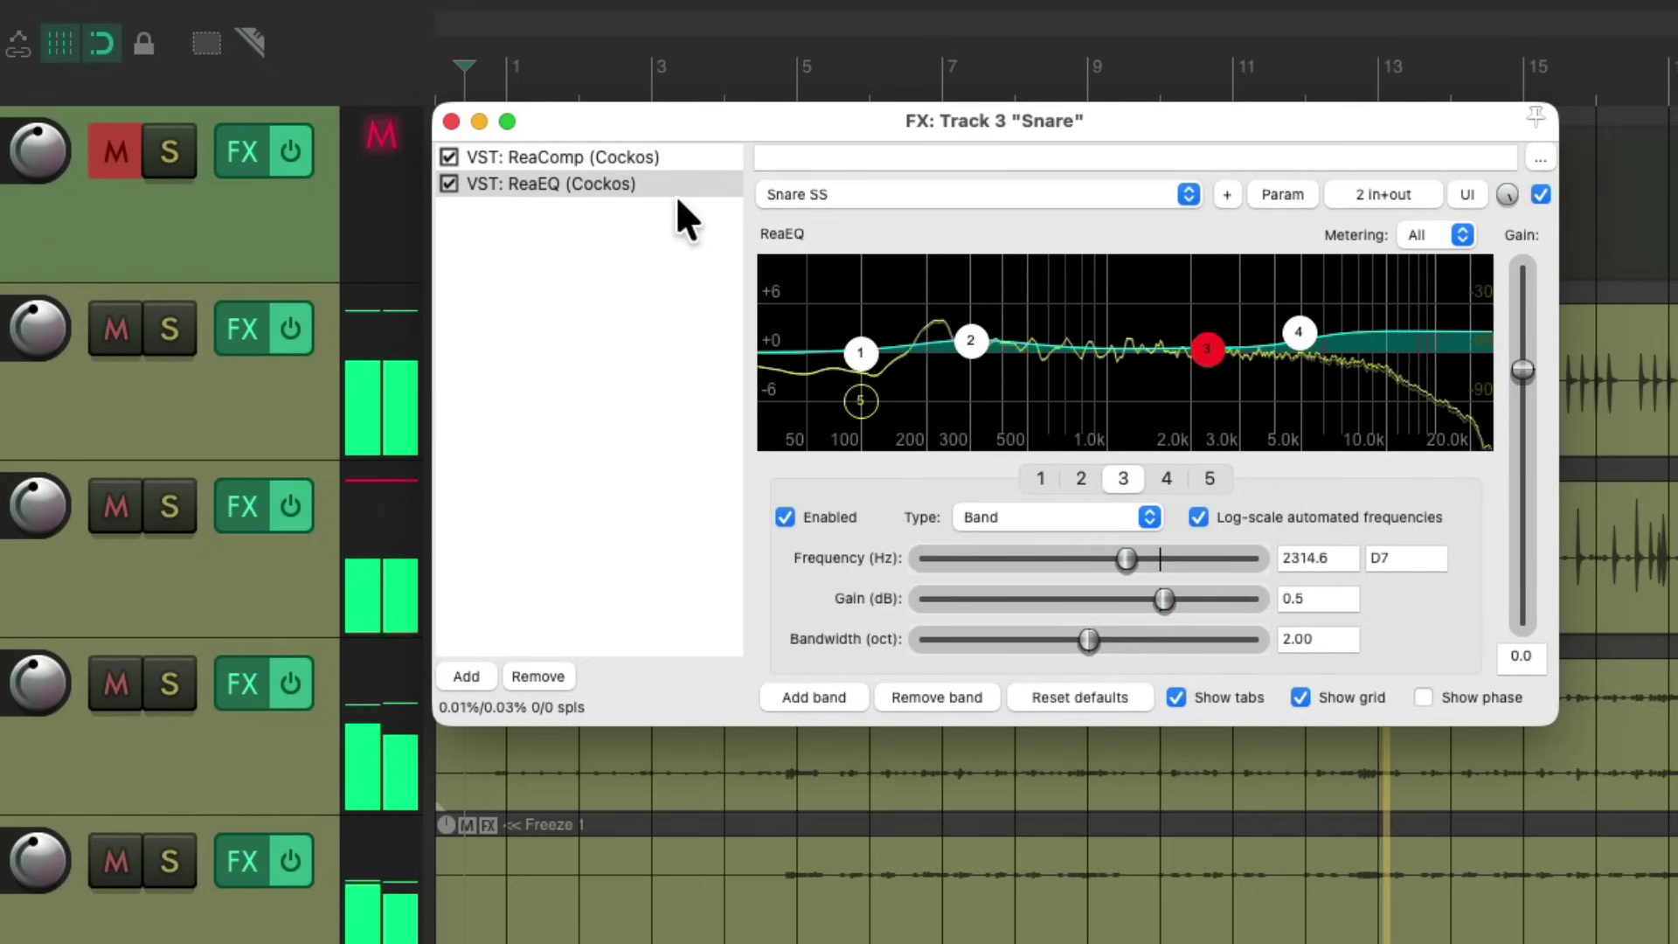
{"action": "left_click", "coordinate": [451, 121]}
{"action": "left_click", "coordinate": [476, 469]}
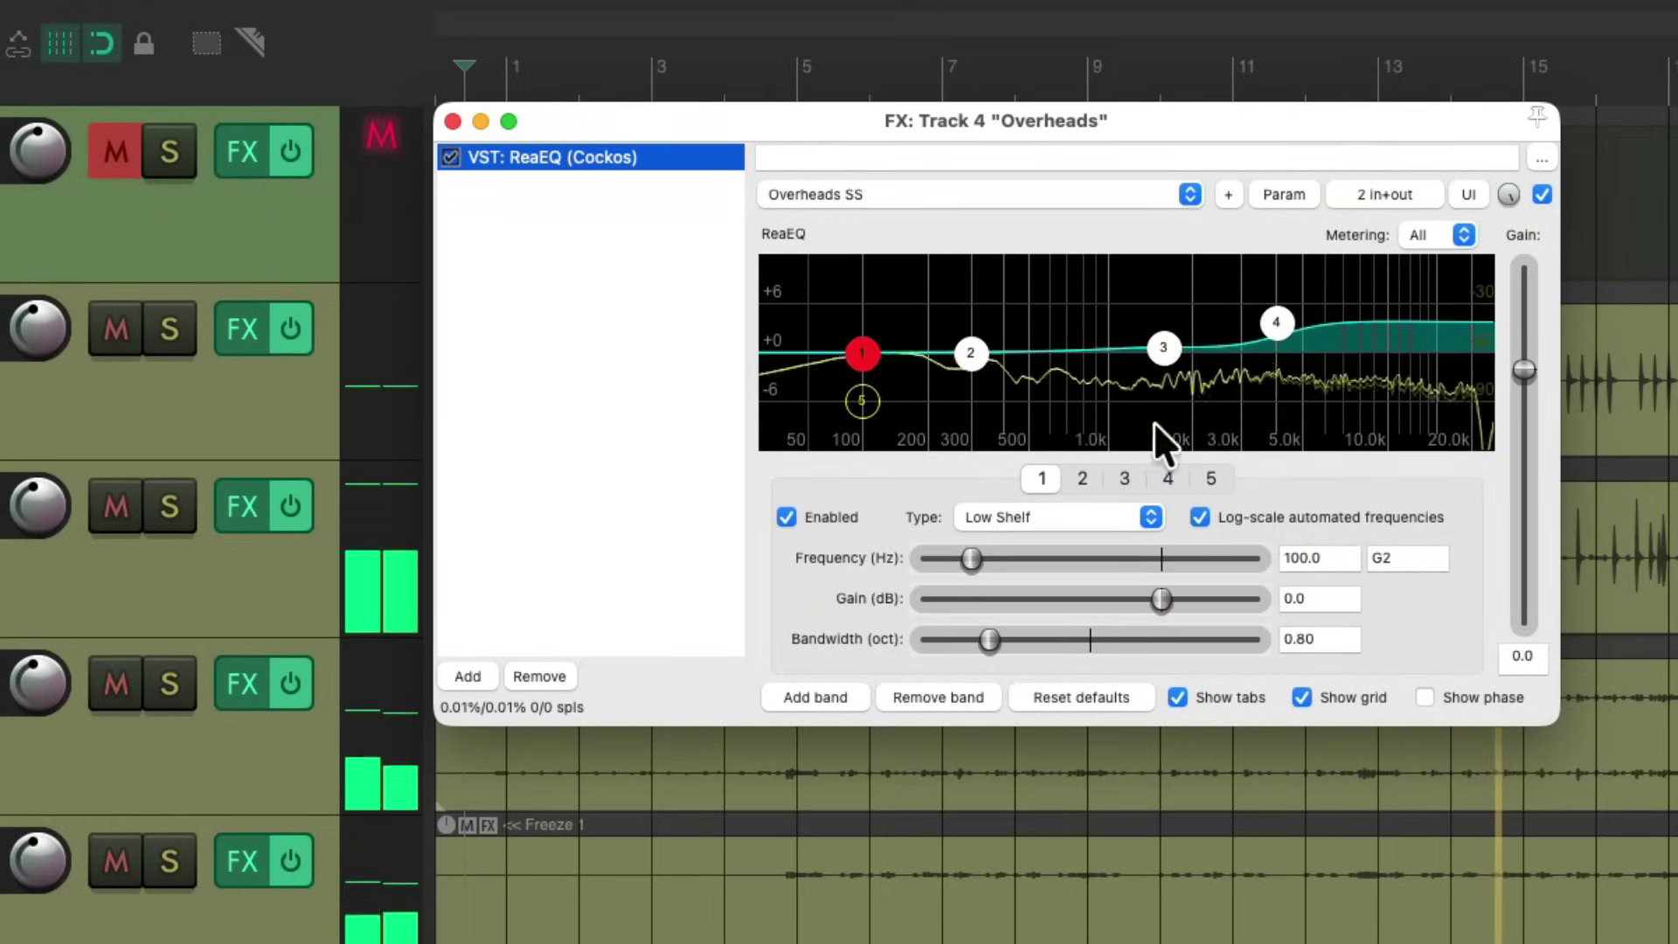
{"action": "left_click", "coordinate": [1273, 323]}
{"action": "left_click_drag", "start_coordinate": [1273, 323], "coordinate": [1269, 310]}
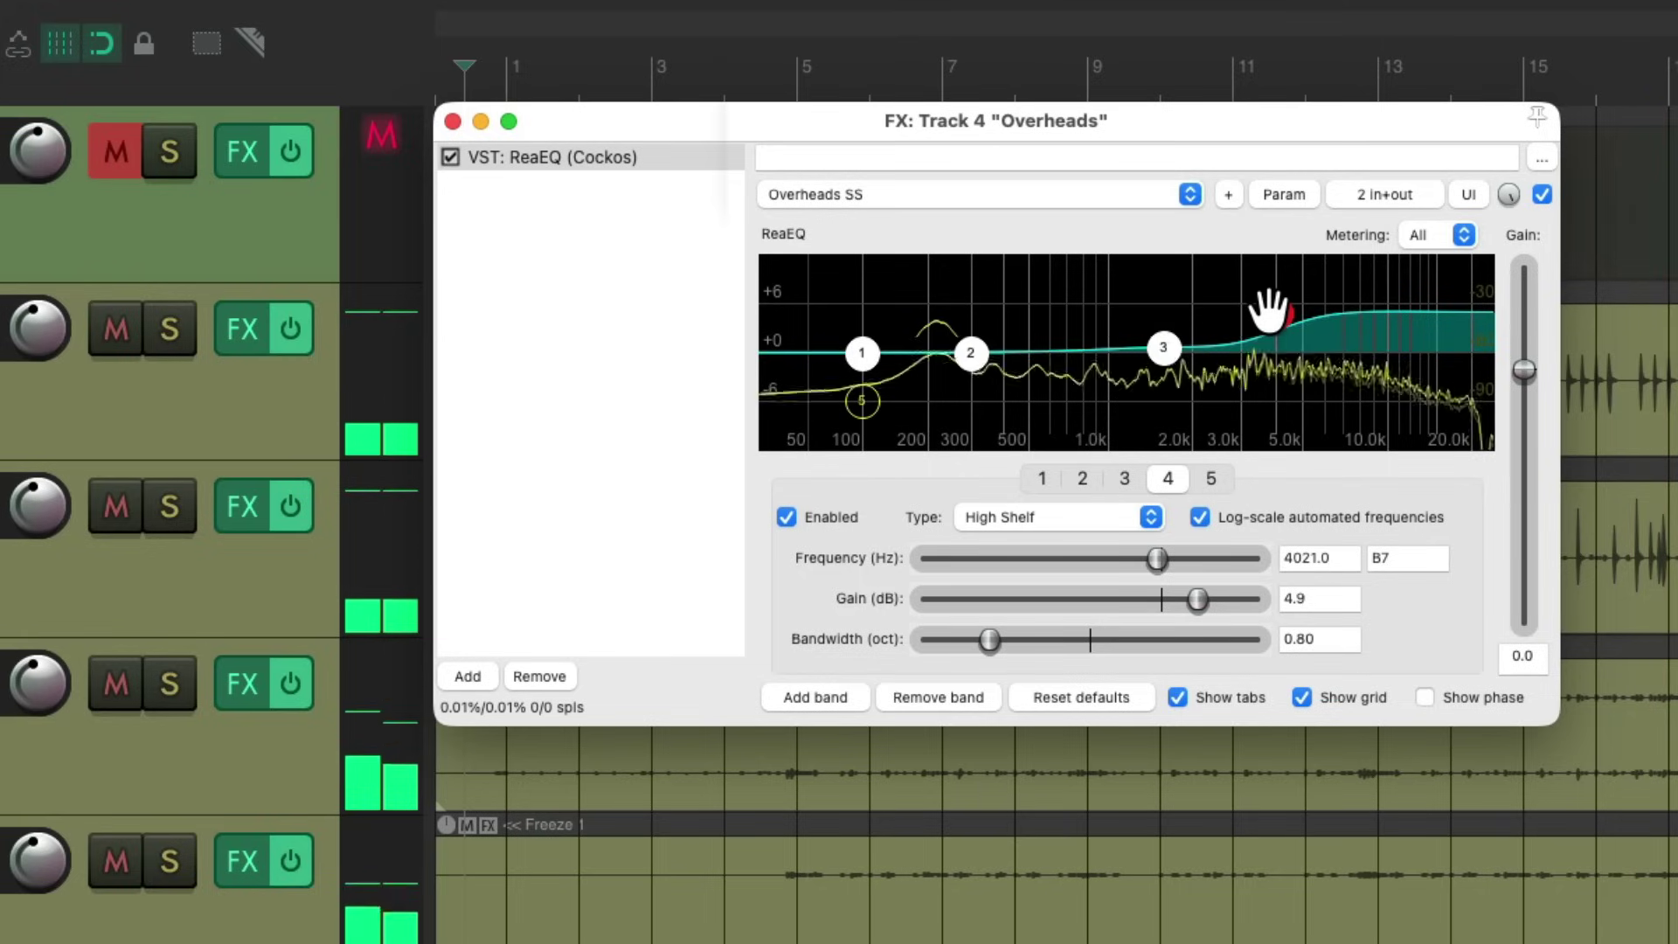
{"action": "key", "text": "ctrl+z"}
{"action": "left_click", "coordinate": [452, 120]}
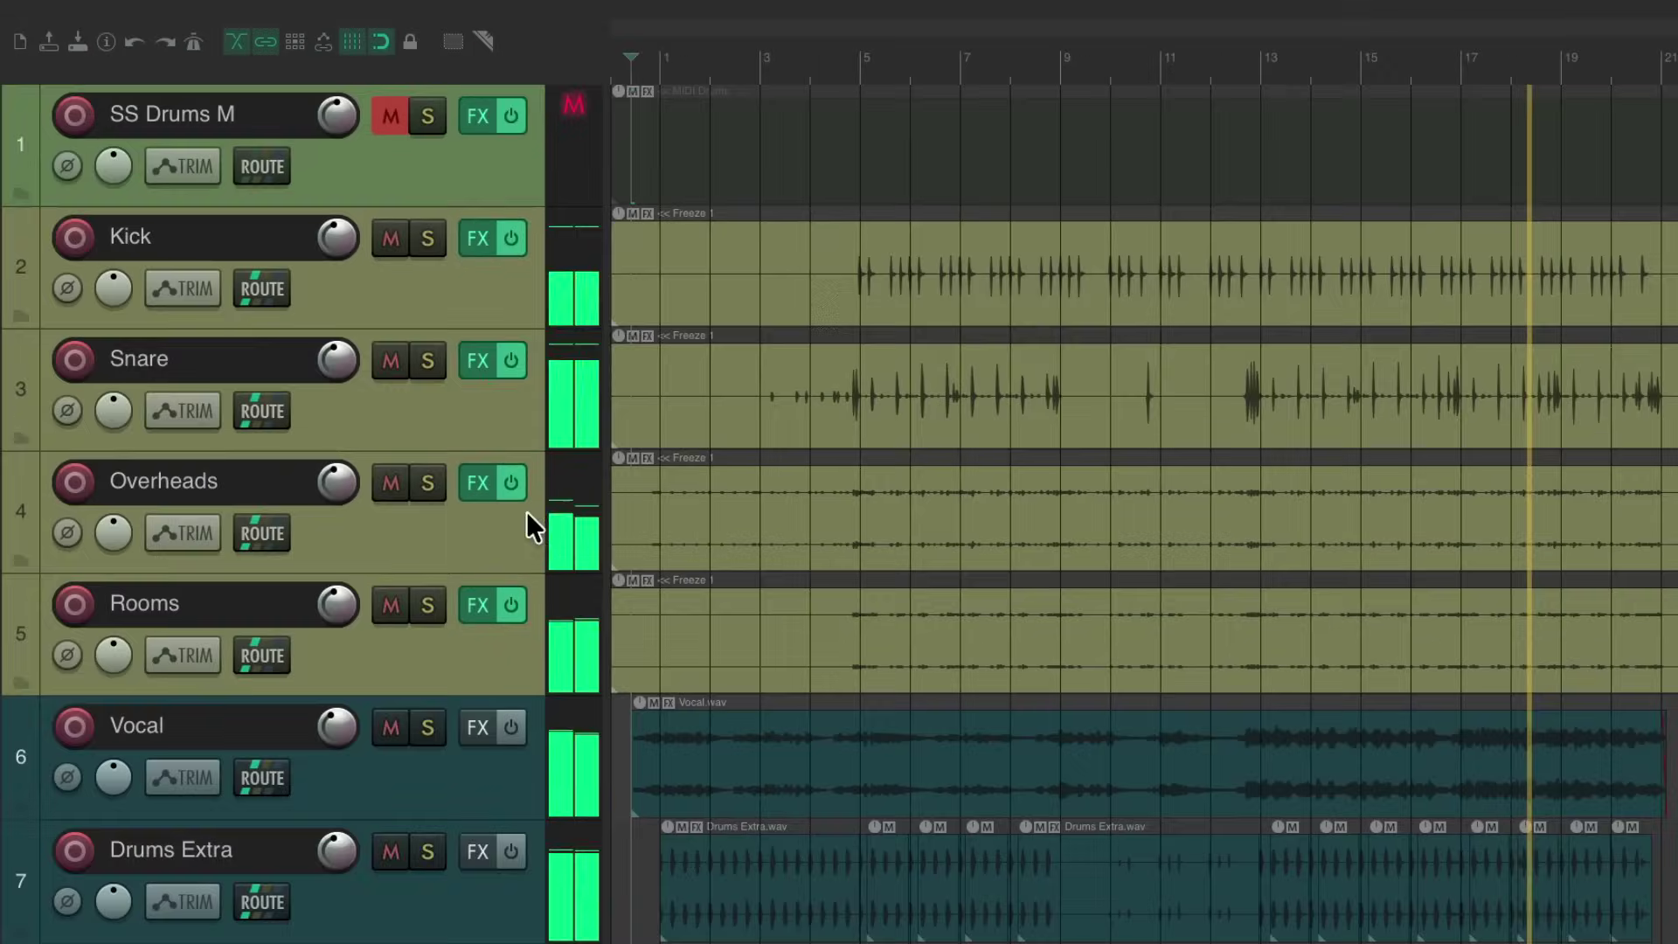
{"action": "left_click", "coordinate": [305, 793]}
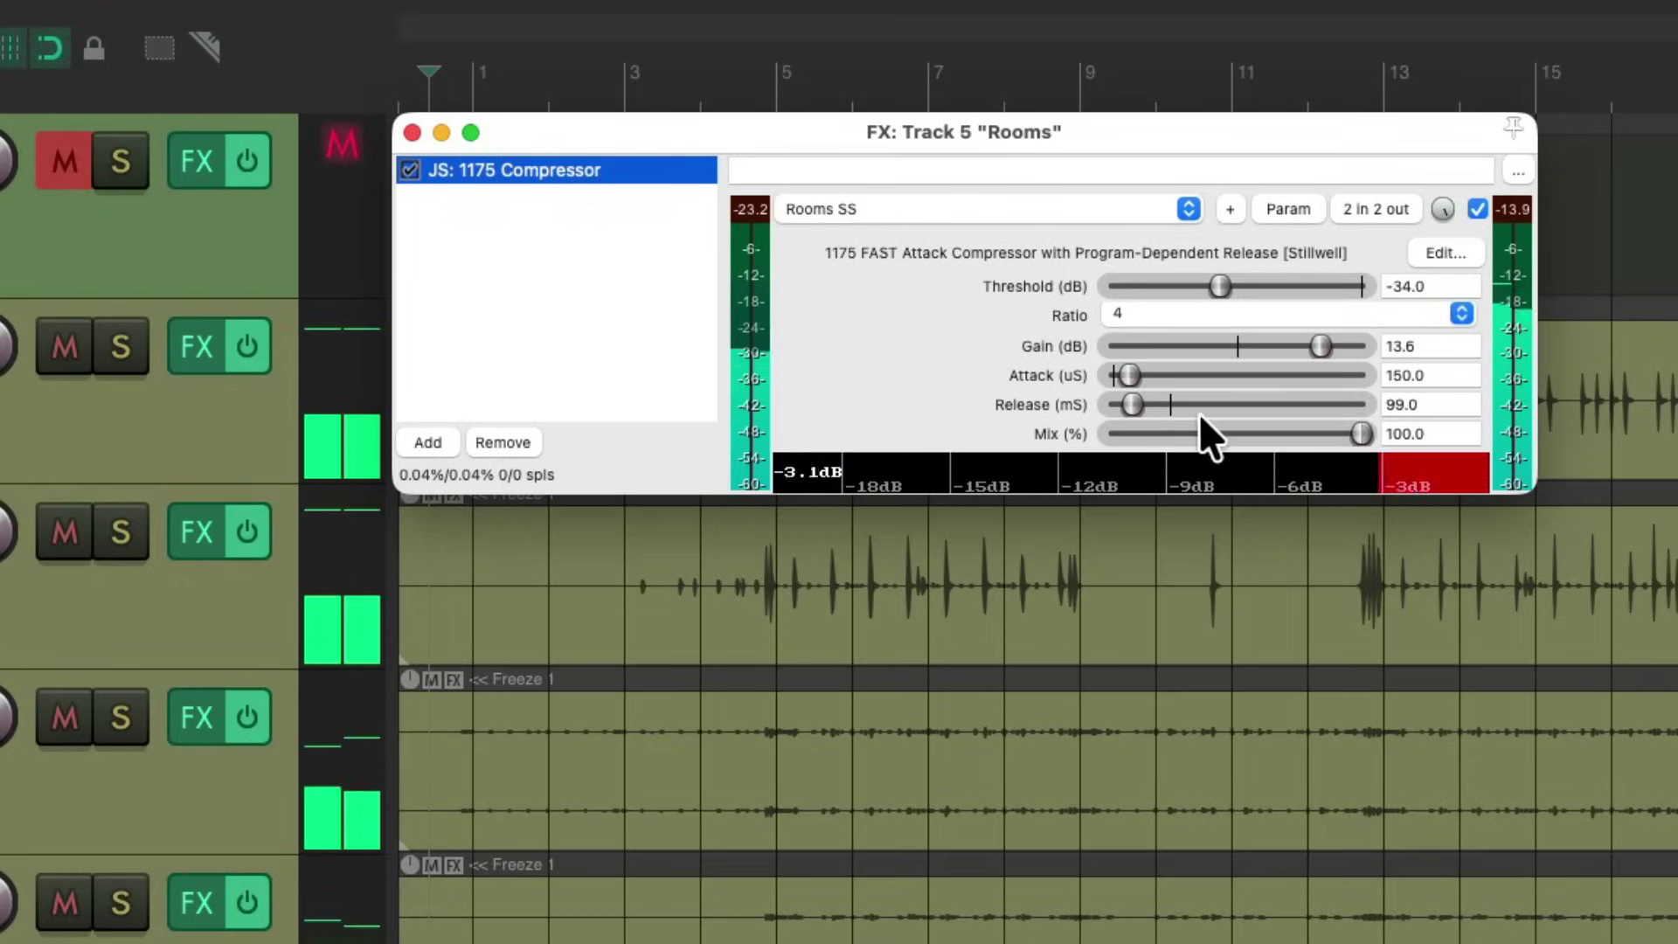
{"action": "left_click_drag", "start_coordinate": [1319, 347], "coordinate": [1342, 353]}
{"action": "key", "text": "space"}
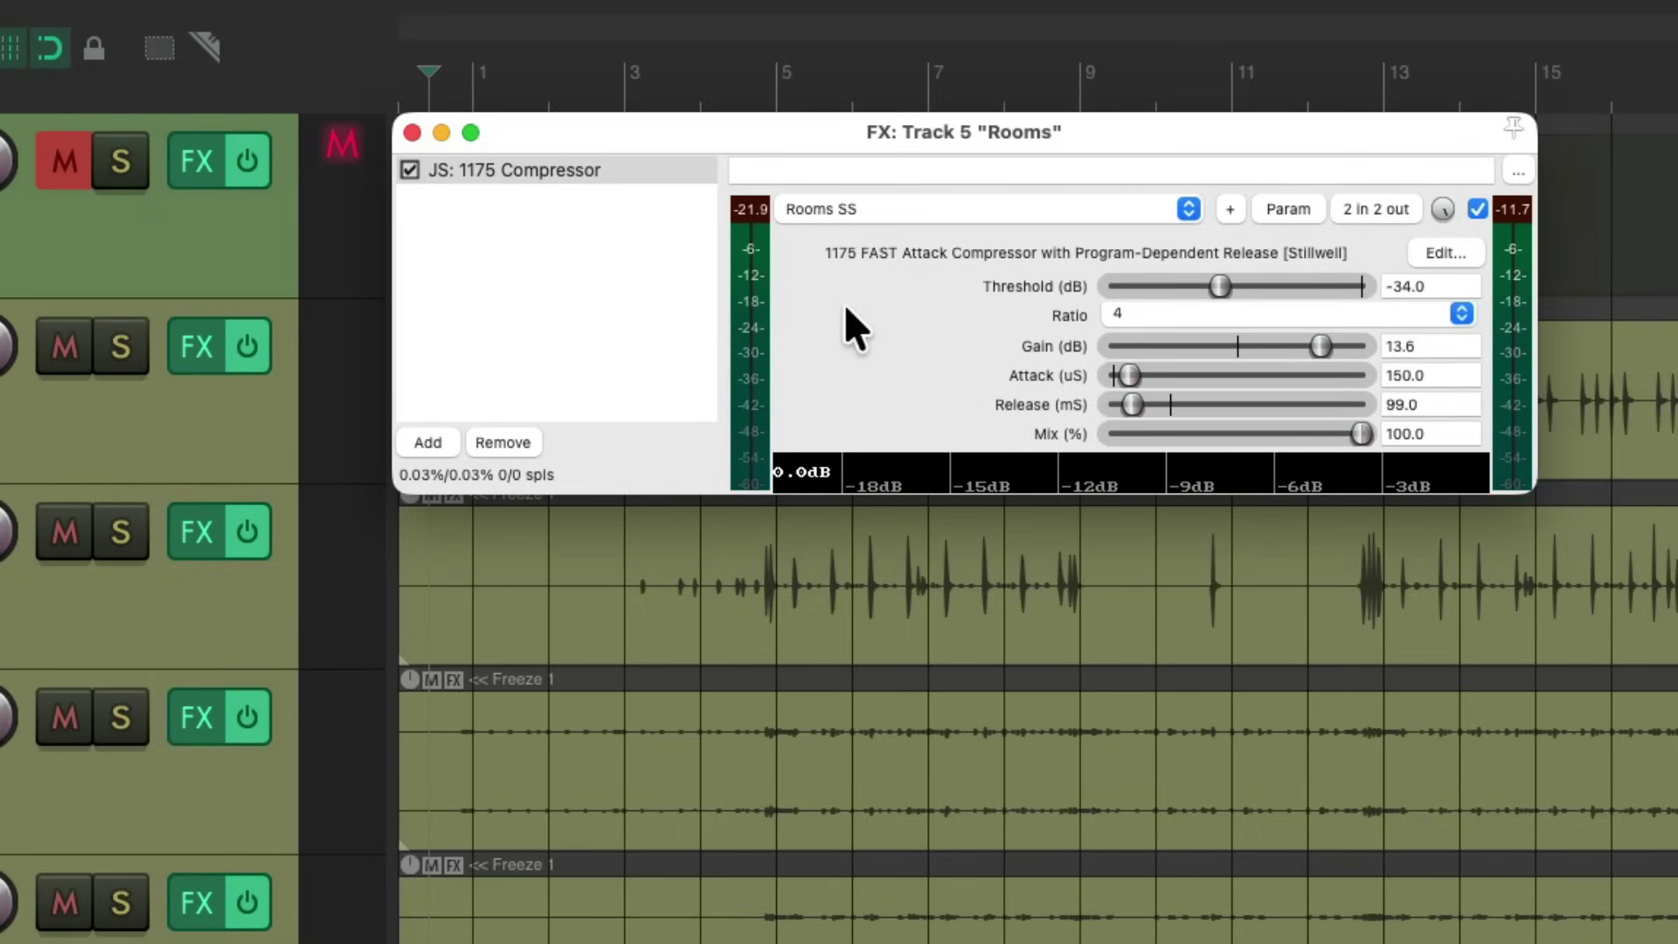
{"action": "left_click", "coordinate": [411, 132]}
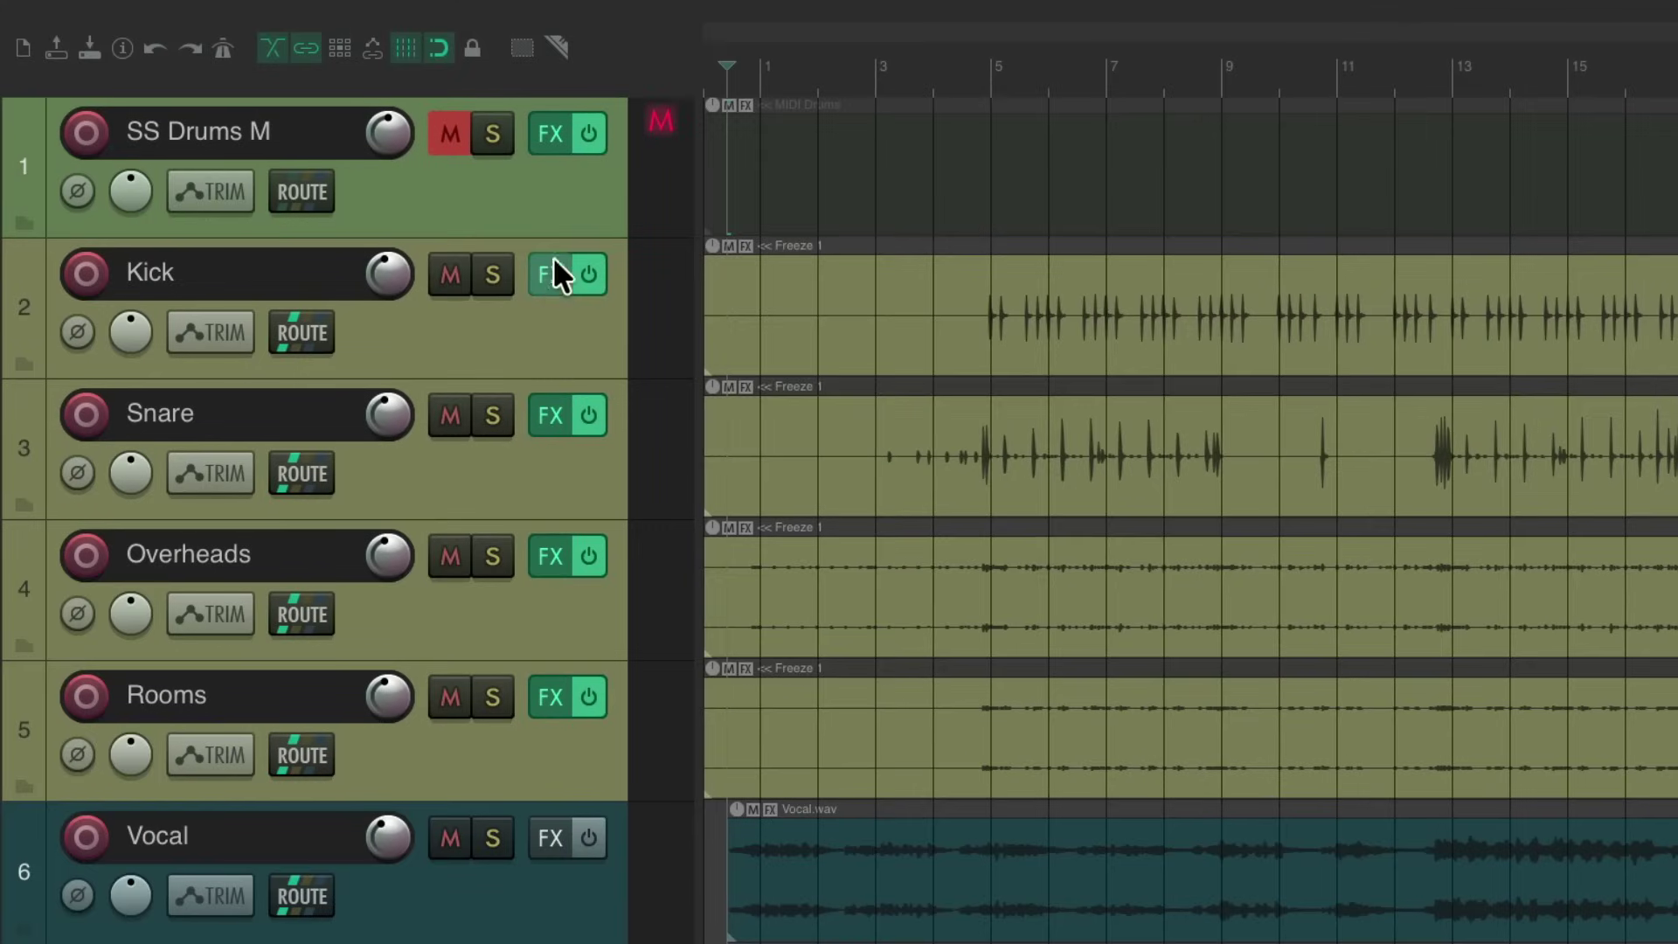
{"action": "left_click", "coordinate": [196, 346]}
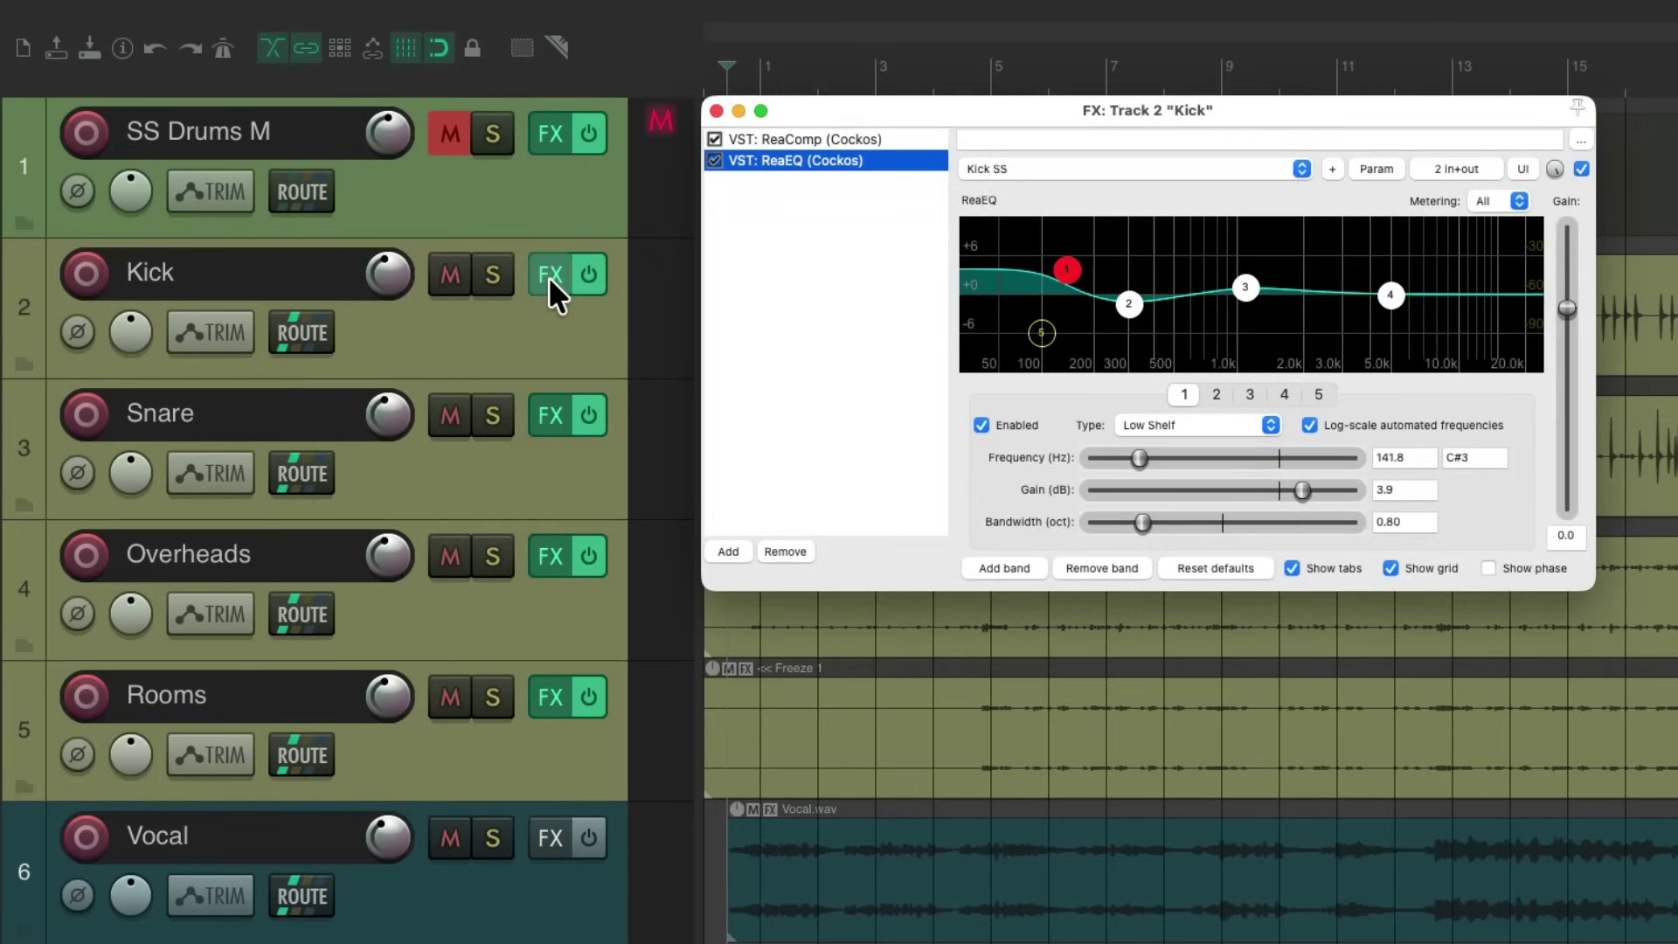
{"action": "left_click", "coordinate": [549, 409]}
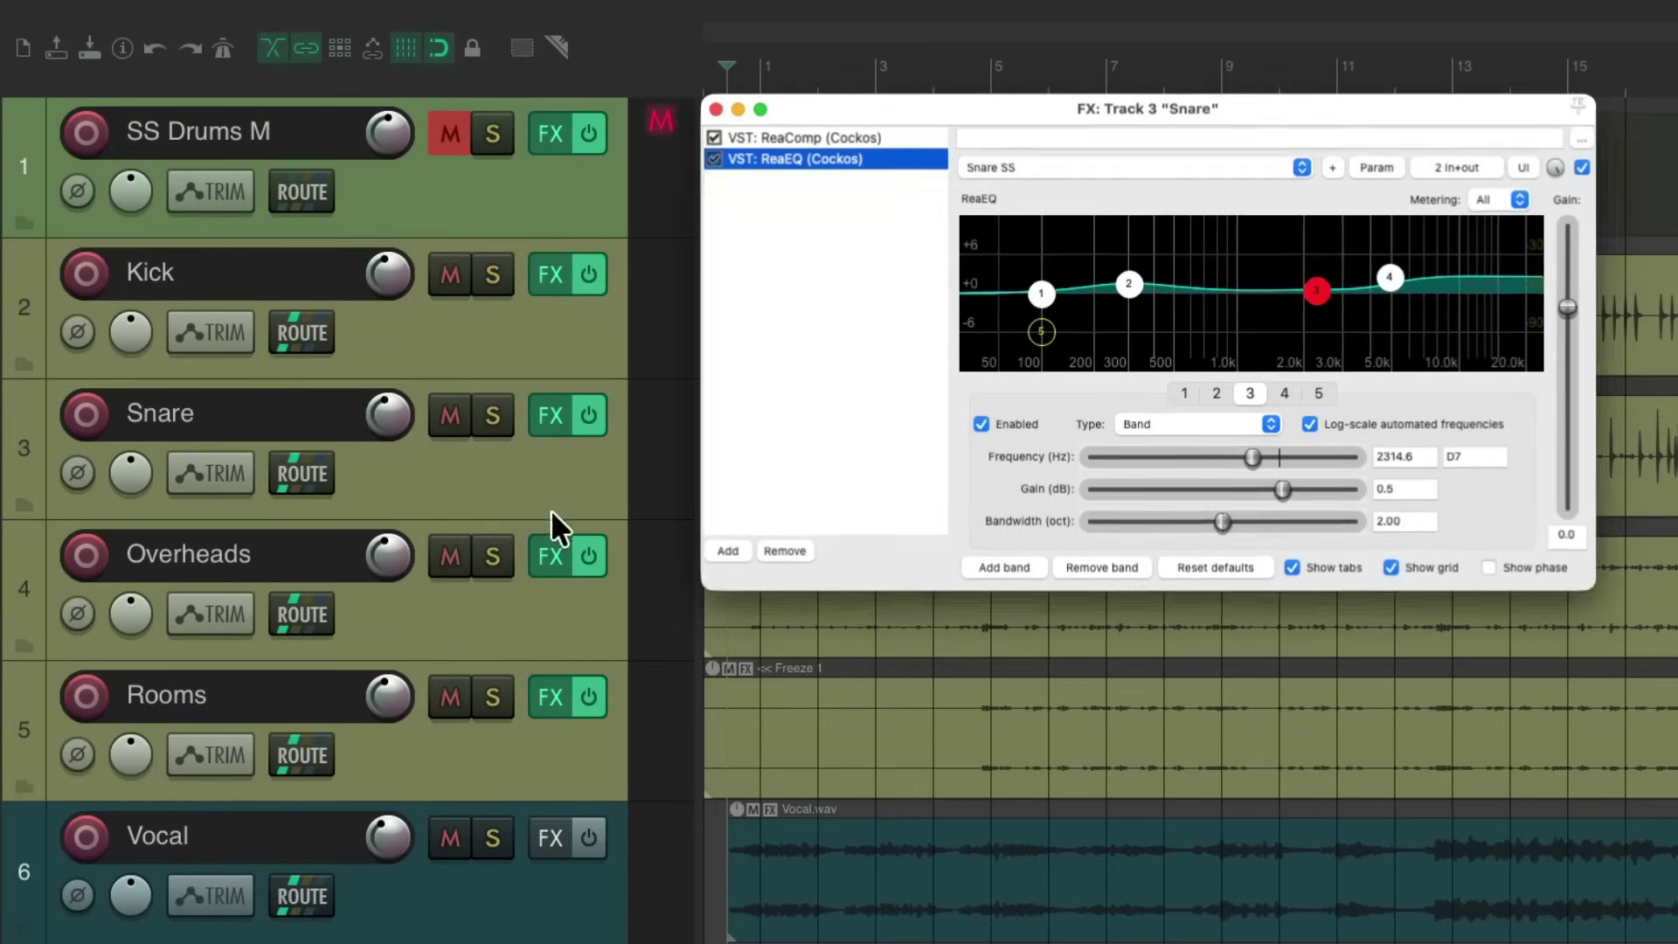
{"action": "left_click", "coordinate": [552, 549]}
{"action": "left_click", "coordinate": [547, 694]}
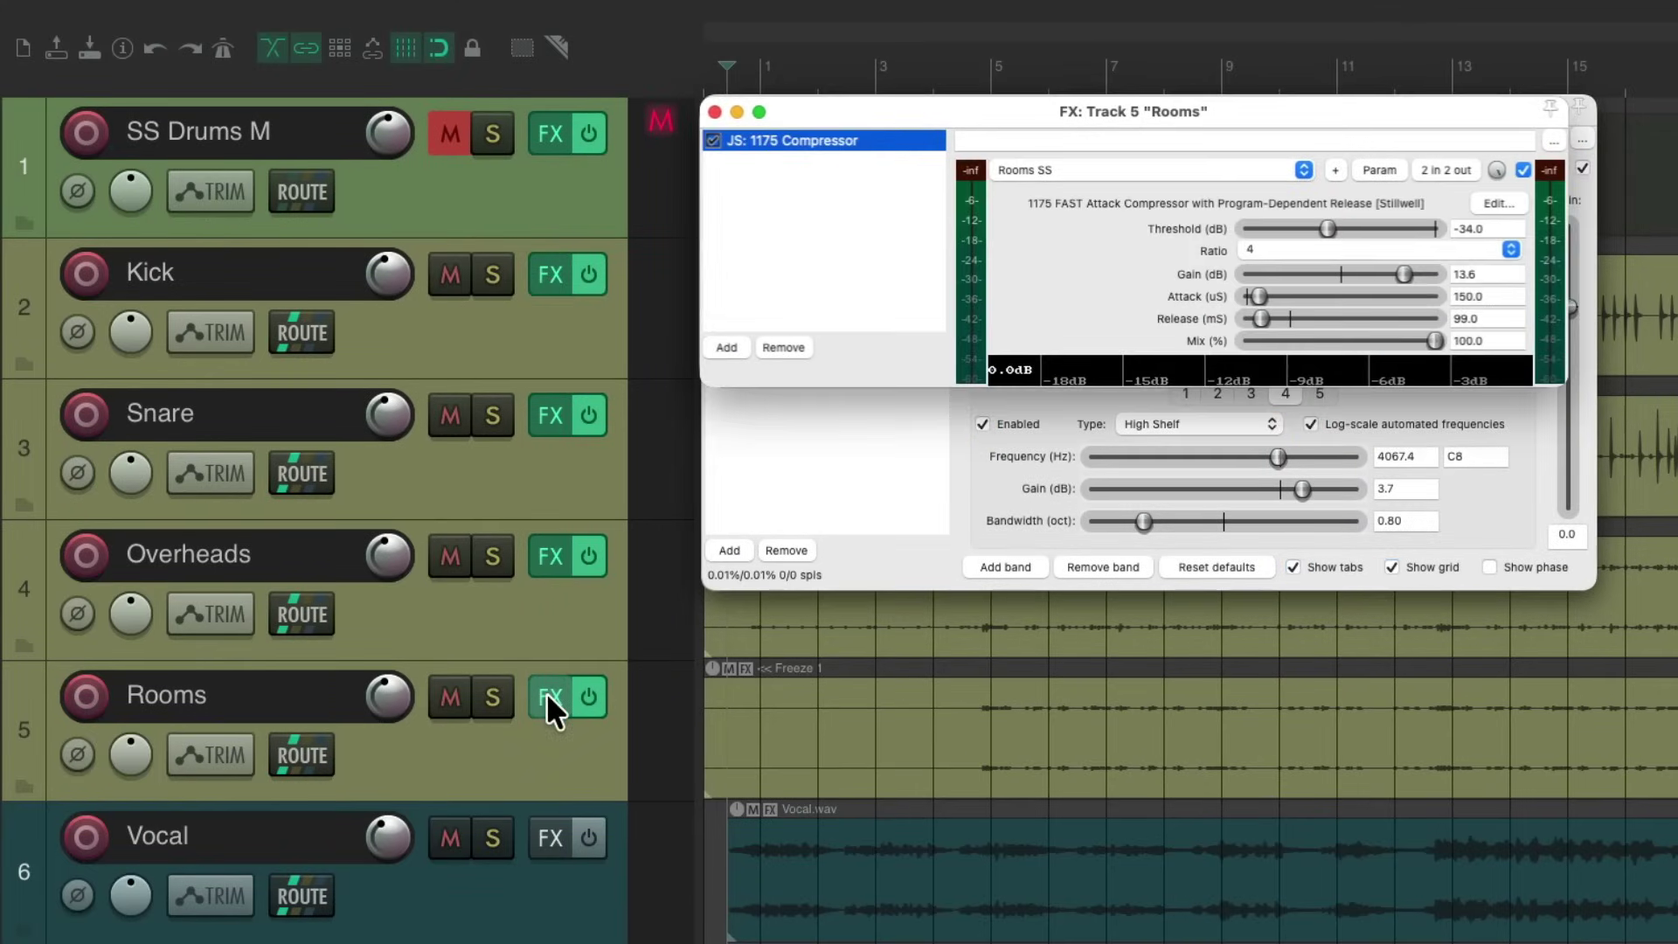
{"action": "left_click", "coordinate": [714, 112]}
{"action": "left_click", "coordinate": [714, 111]}
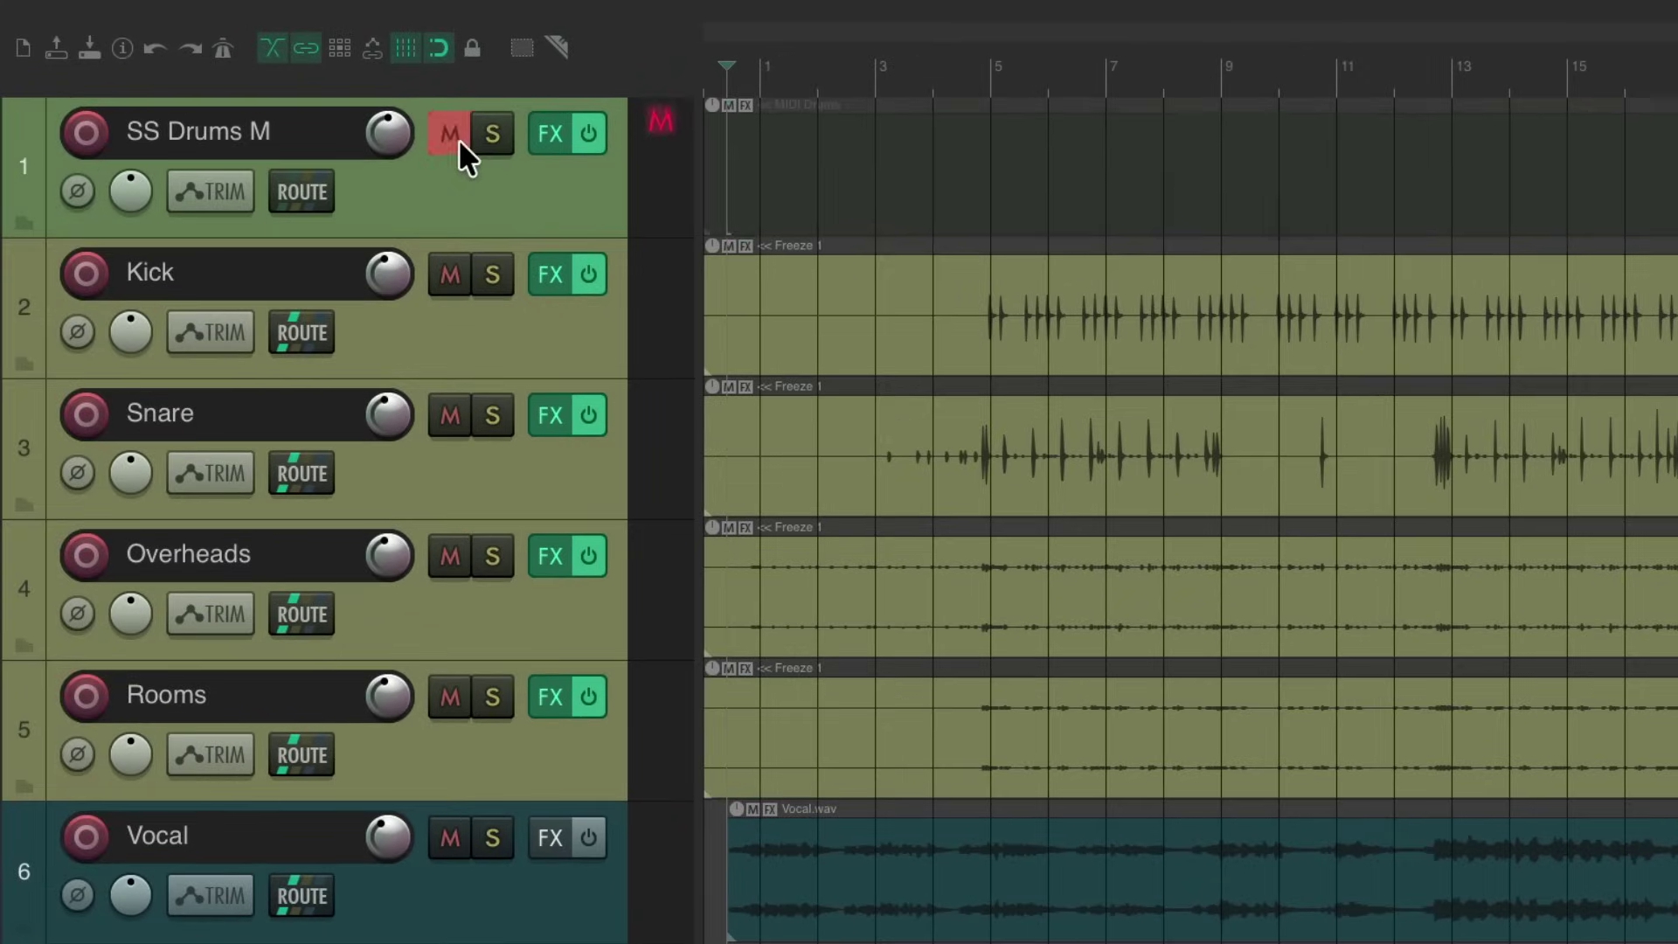
Unmute SS Drums M and unfreeze the Kick, Snare, Overheads and Rooms tracks
{"action": "left_click", "coordinate": [301, 119]}
{"action": "left_click", "coordinate": [580, 343]}
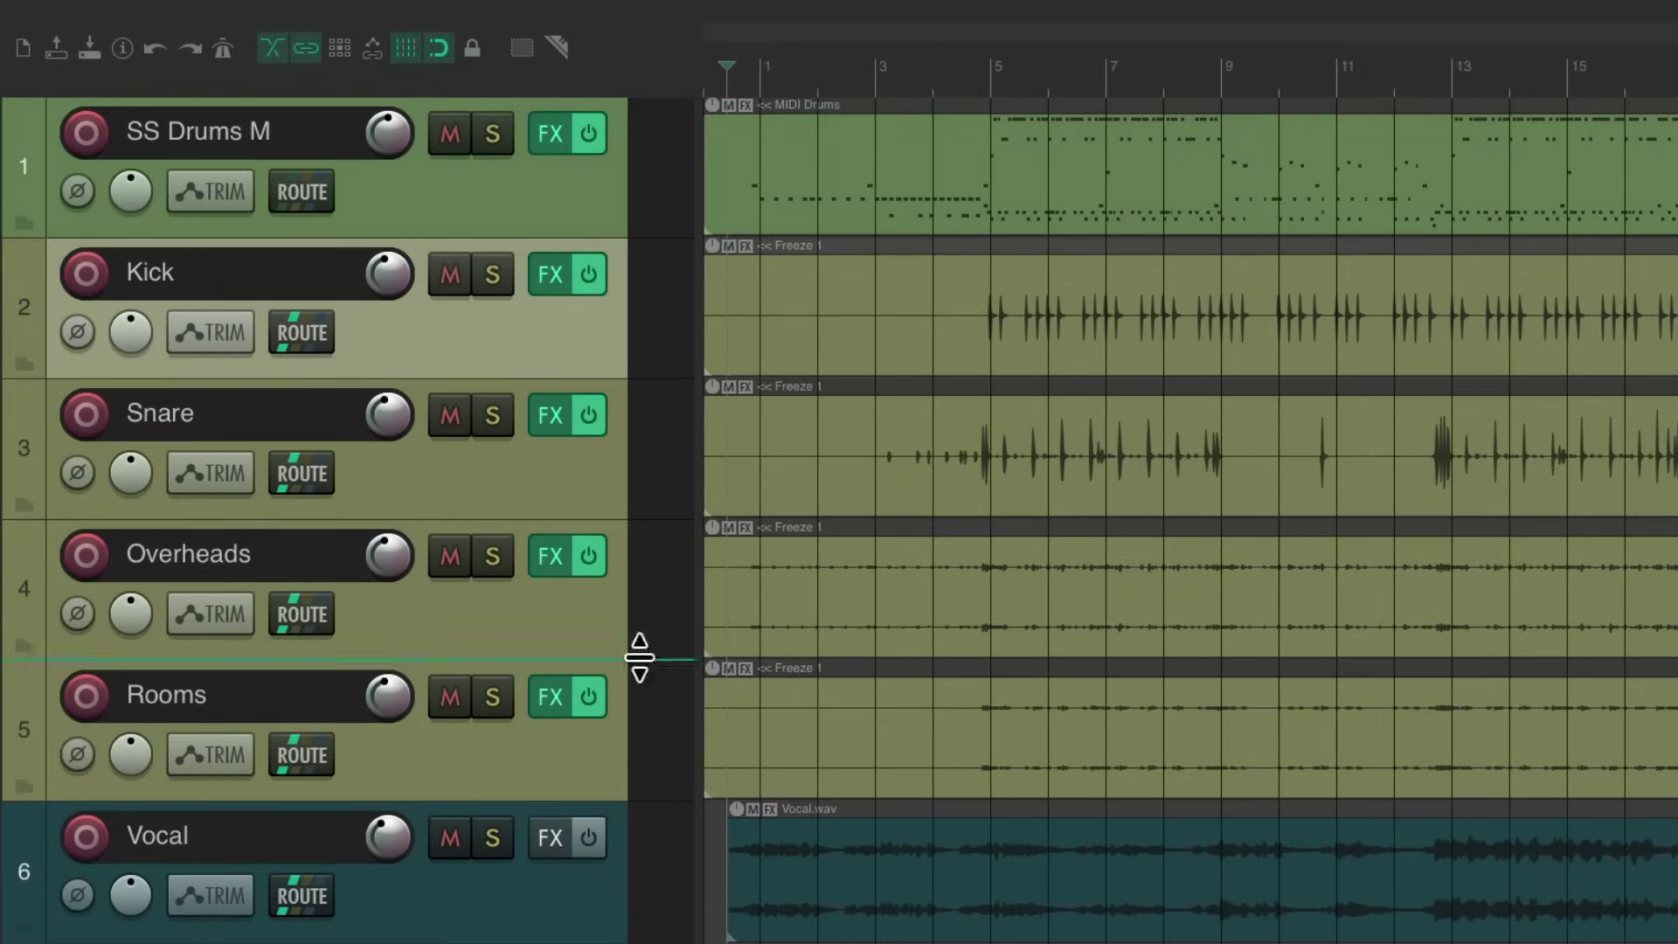
{"action": "left_click", "coordinate": [605, 732], "text": "shift"}
{"action": "right_click", "coordinate": [600, 295]}
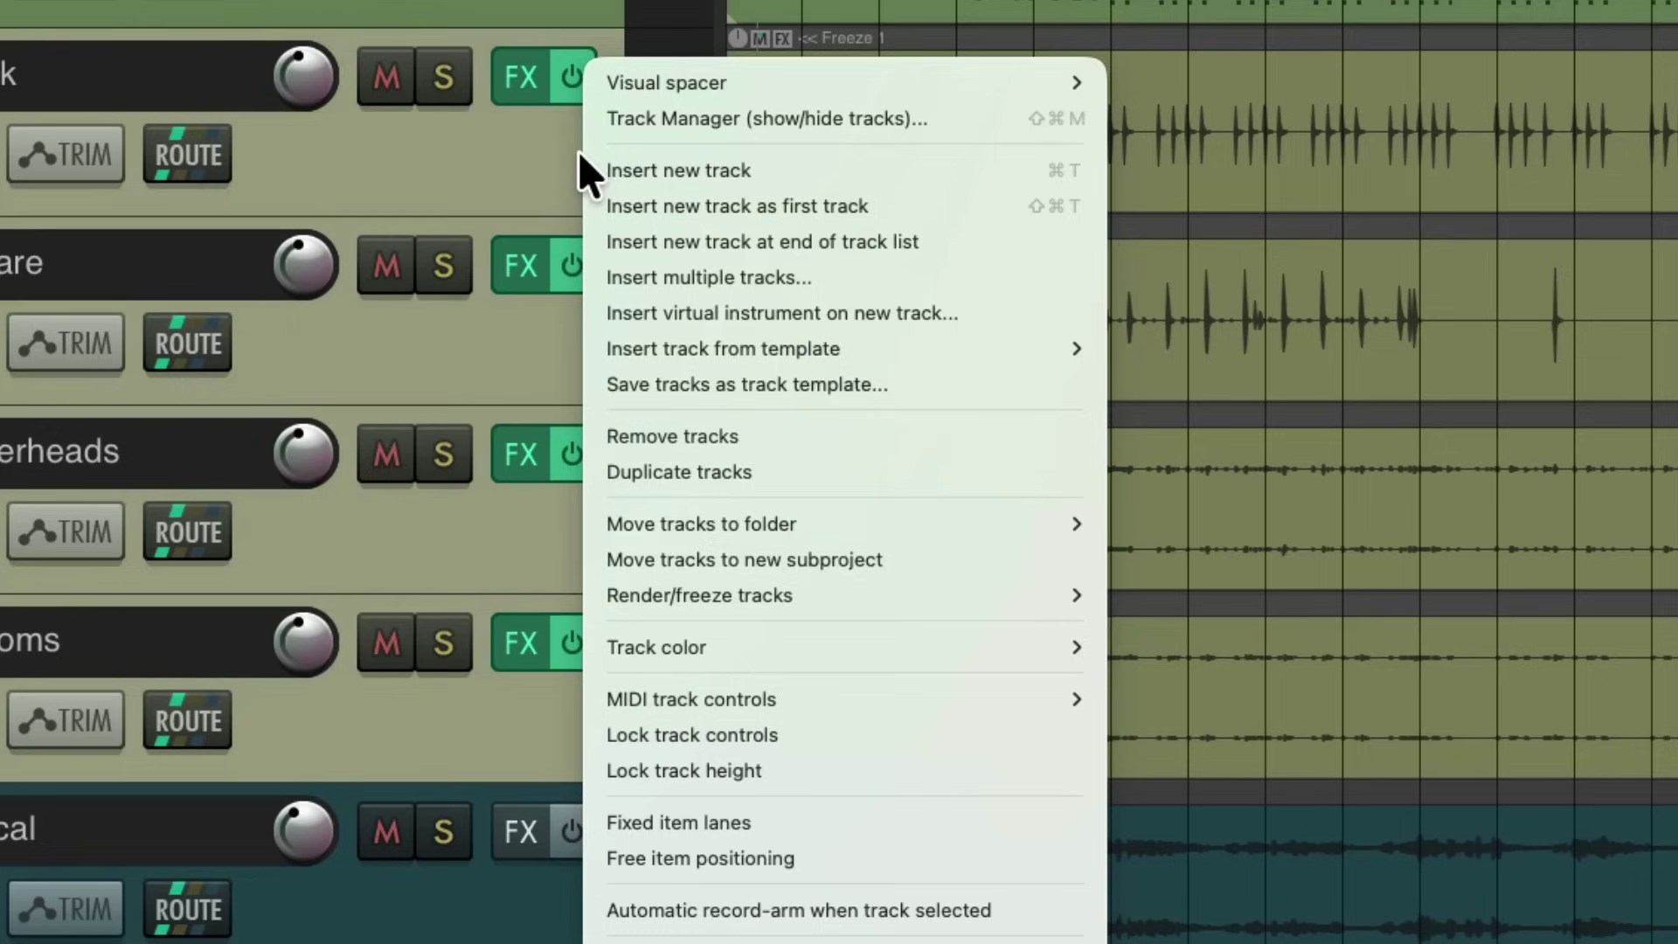
{"action": "mouse_move", "coordinate": [620, 649]}
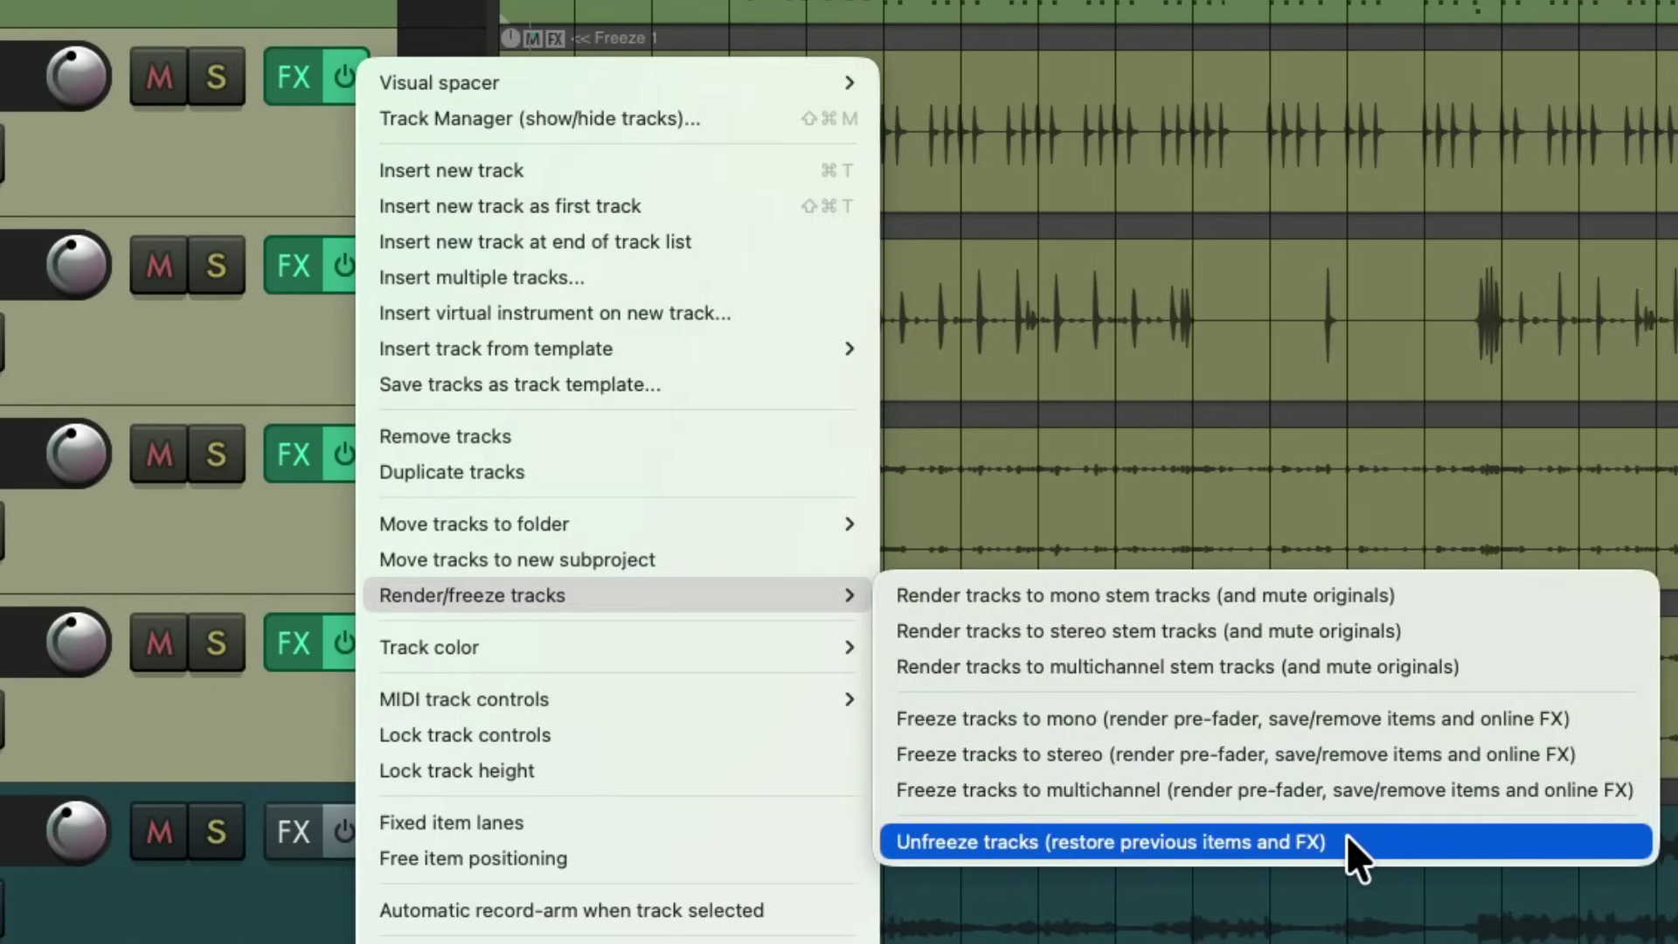
{"action": "left_click", "coordinate": [1346, 837]}
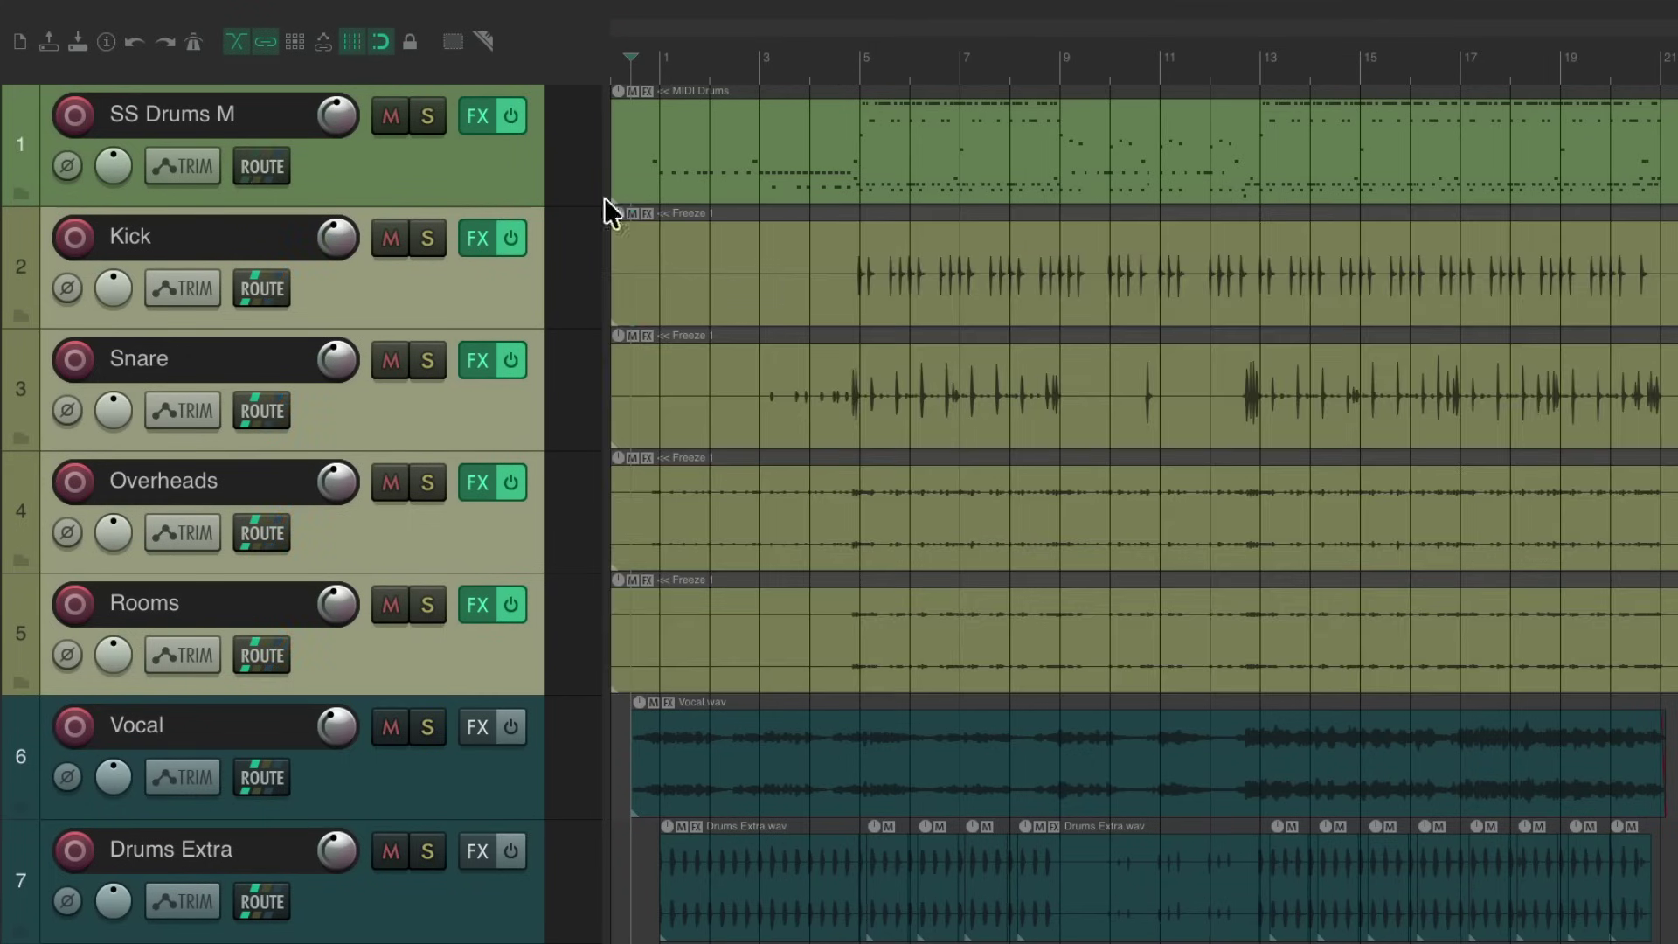
Mute SS Drums M again and start project playback
{"action": "left_click", "coordinate": [391, 115]}
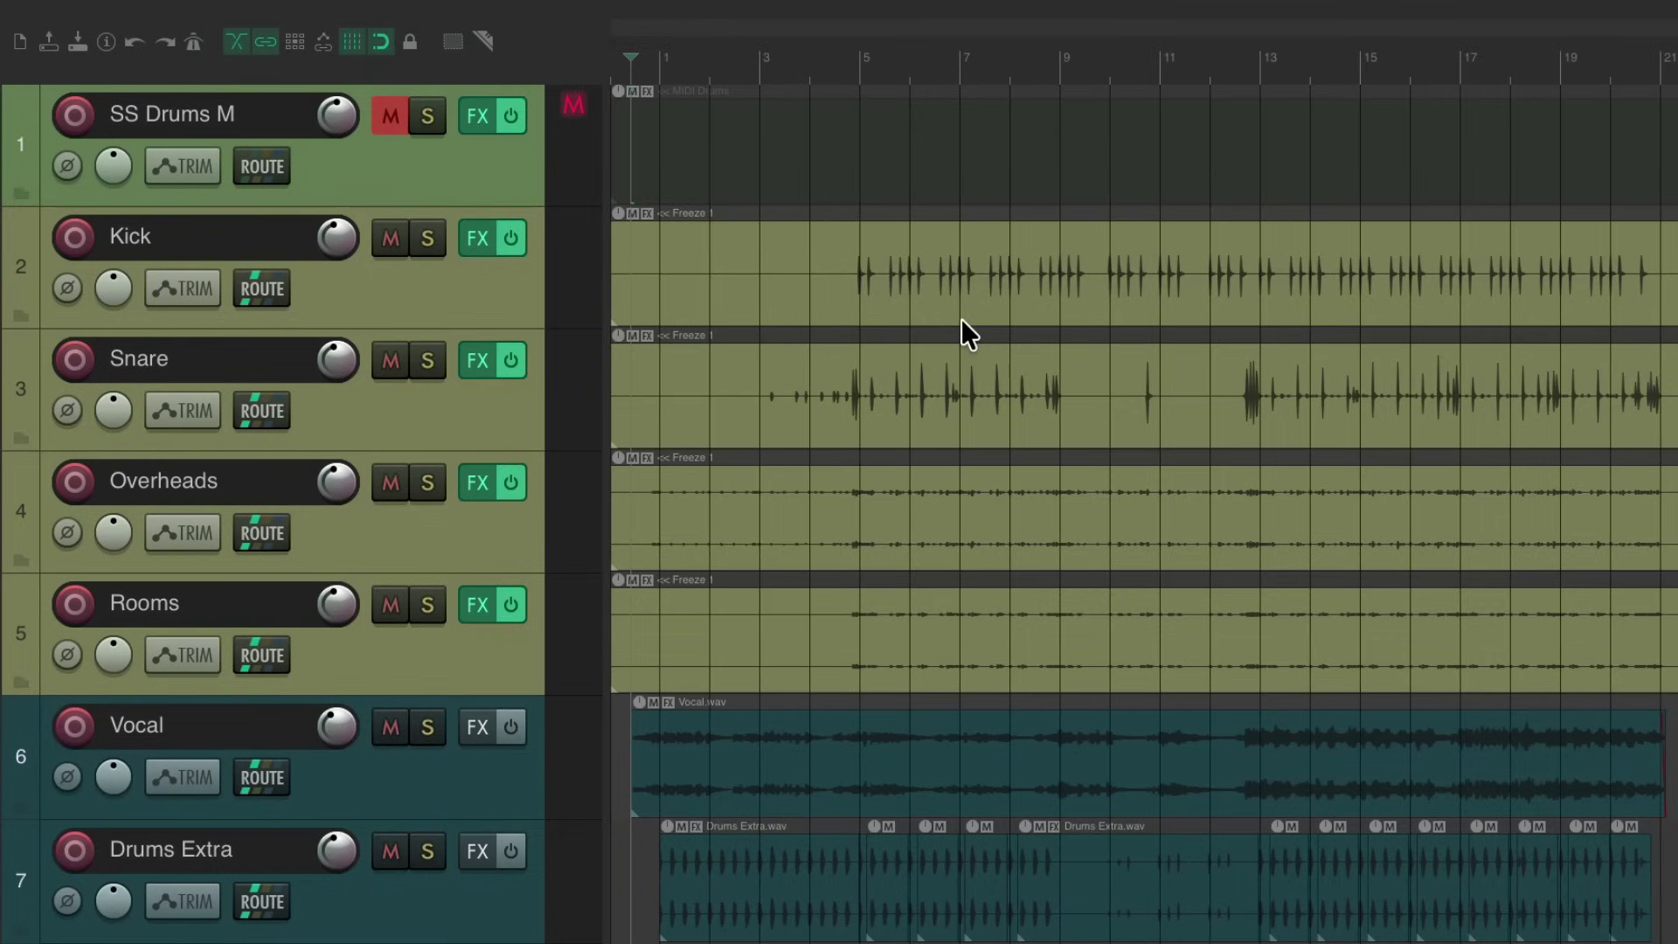
{"action": "key", "text": "space"}
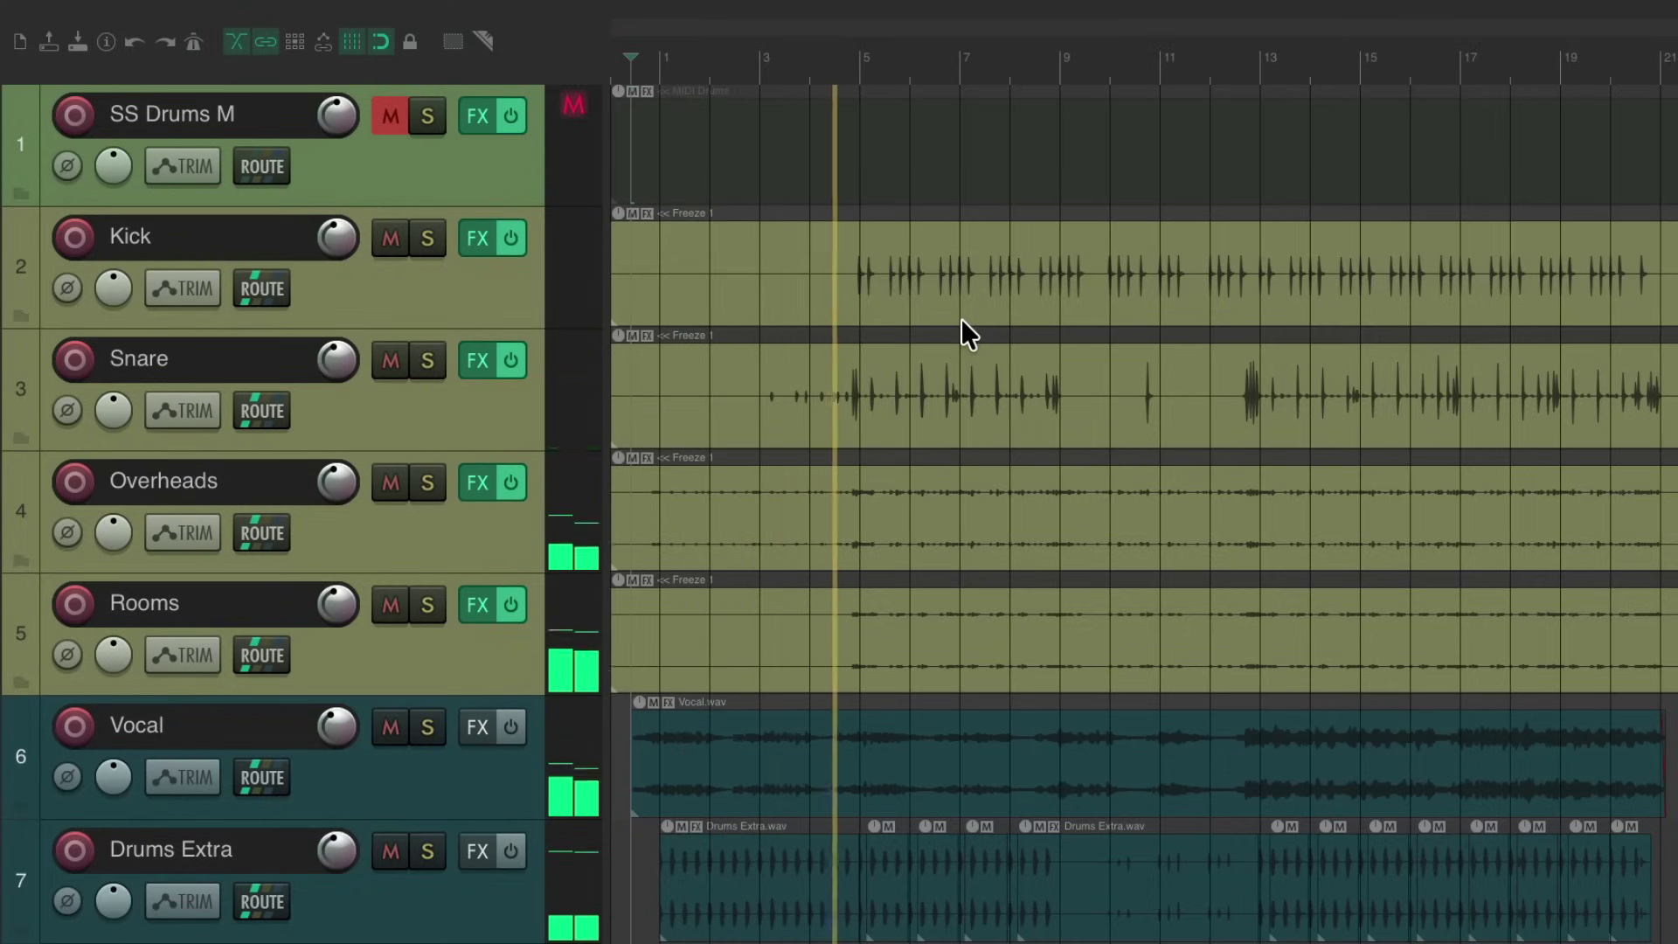
In the mixer, set Kick -2.70, Snare -3.33, Overheads -3.43 and Rooms -2.85 dB
{"action": "key", "text": "super+m"}
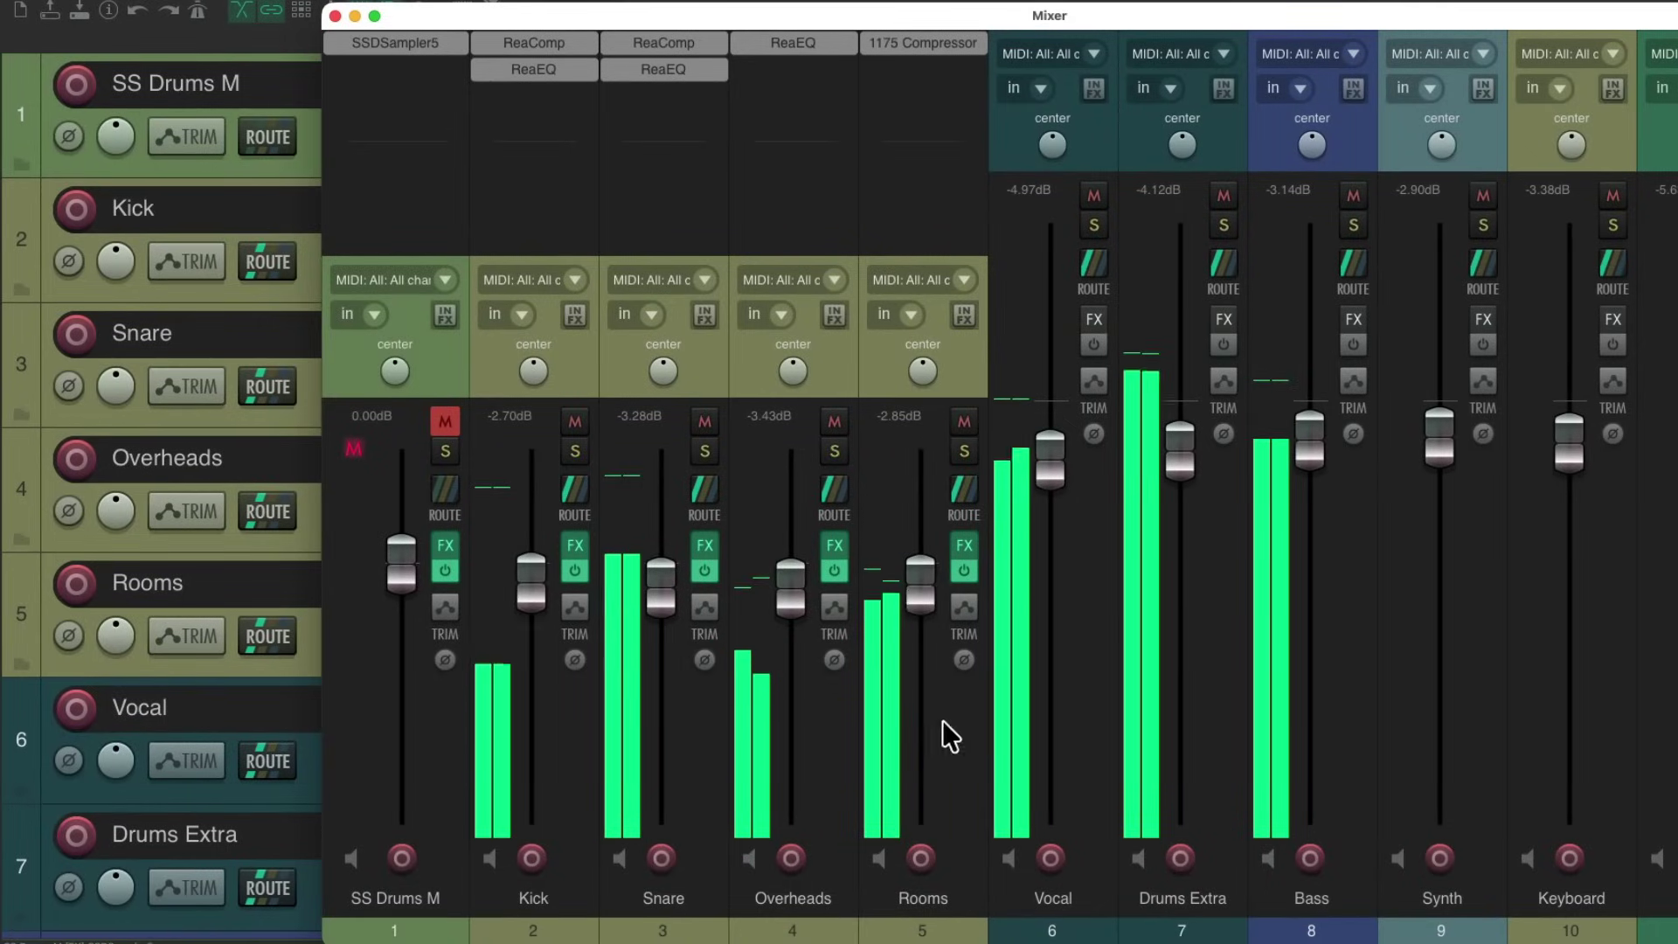
{"action": "mouse_move", "coordinate": [930, 591]}
{"action": "left_mouse_down"}
{"action": "mouse_move", "coordinate": [935, 691]}
{"action": "mouse_move", "coordinate": [941, 596]}
{"action": "left_mouse_up"}
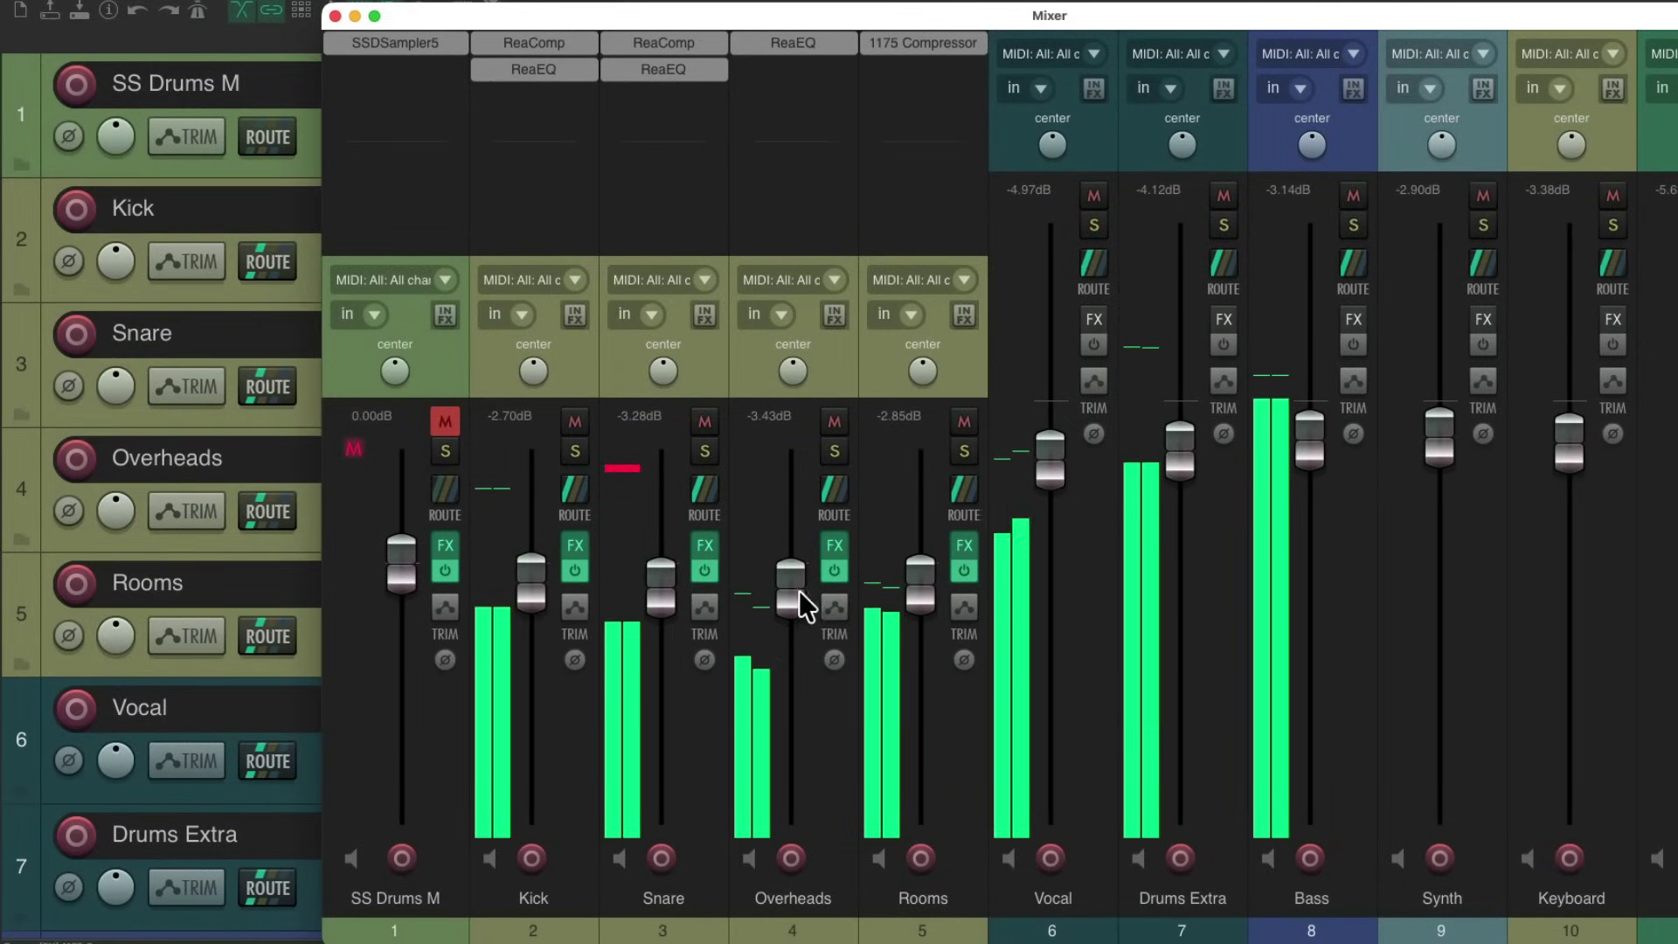
{"action": "mouse_move", "coordinate": [797, 591]}
{"action": "left_mouse_down"}
{"action": "mouse_move", "coordinate": [798, 704]}
{"action": "mouse_move", "coordinate": [809, 547]}
{"action": "mouse_move", "coordinate": [814, 589]}
{"action": "left_mouse_up"}
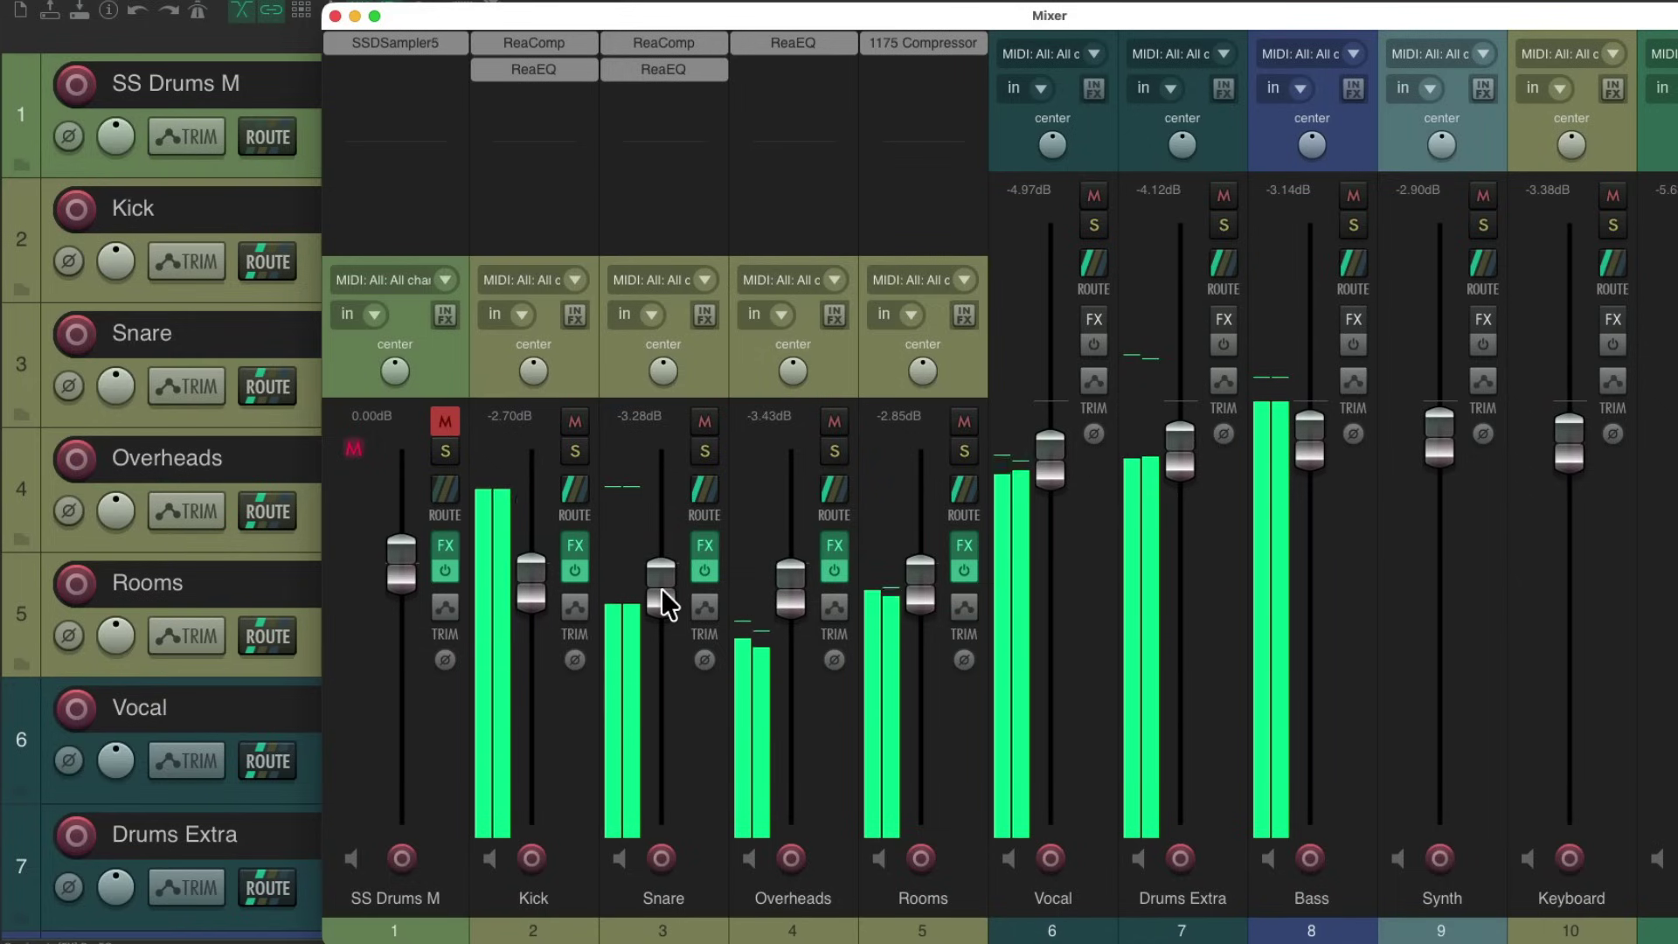
{"action": "left_click_drag", "start_coordinate": [661, 589], "coordinate": [658, 683]}
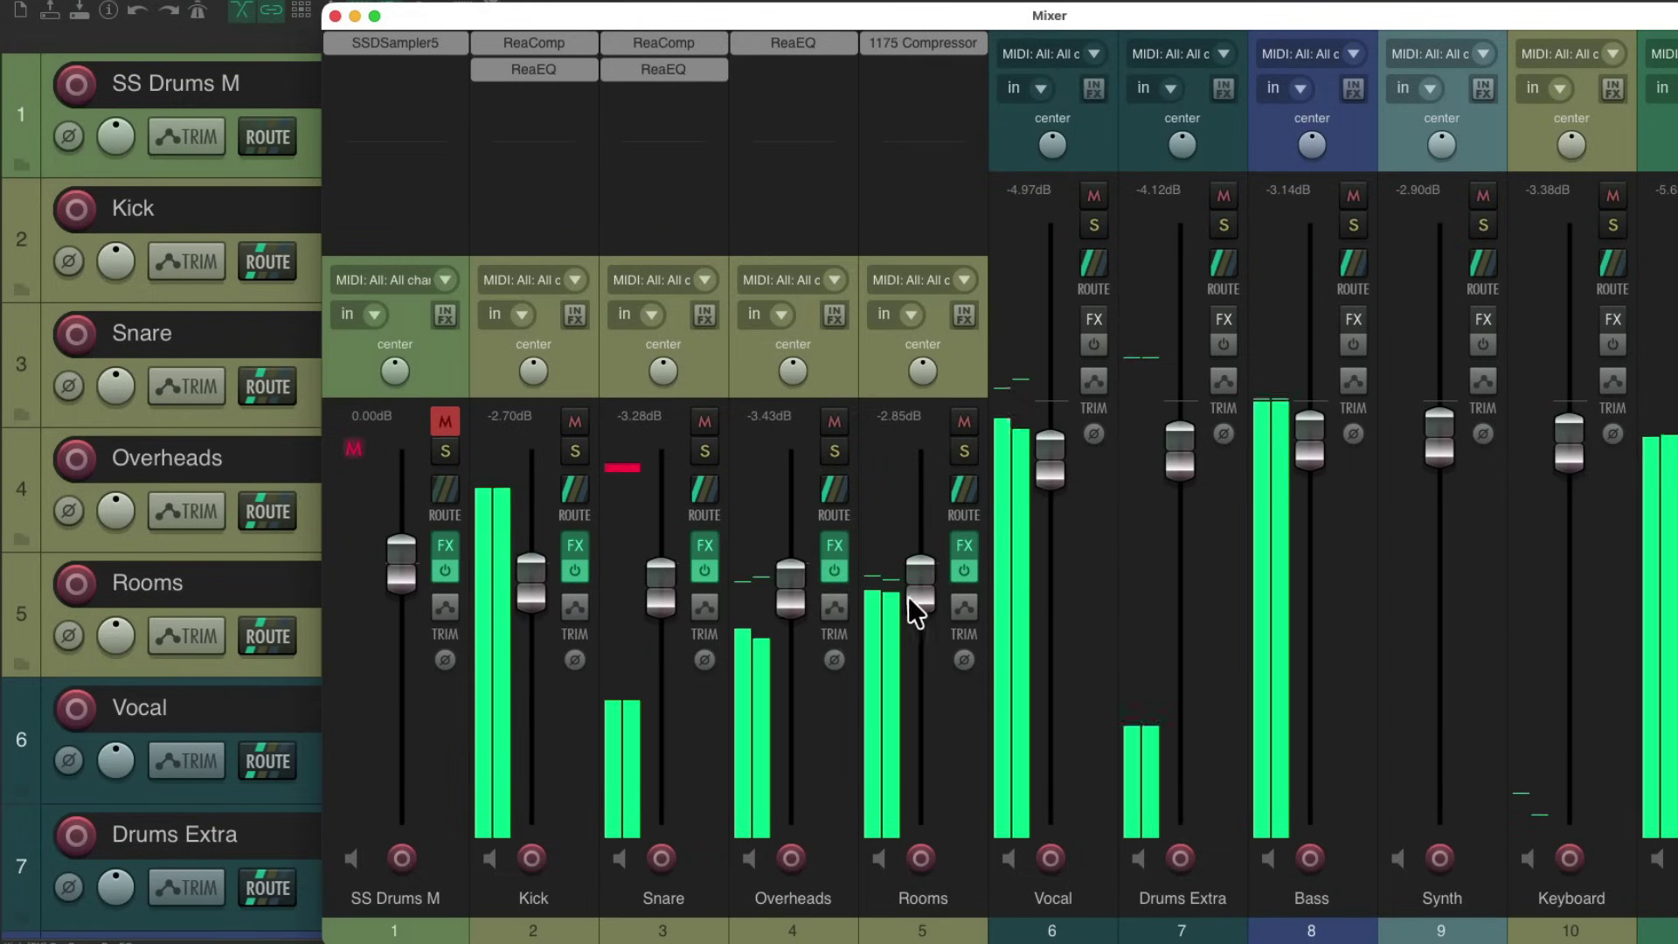
{"action": "mouse_move", "coordinate": [911, 597]}
{"action": "left_mouse_down"}
{"action": "mouse_move", "coordinate": [913, 562]}
{"action": "mouse_move", "coordinate": [910, 578]}
{"action": "left_mouse_up"}
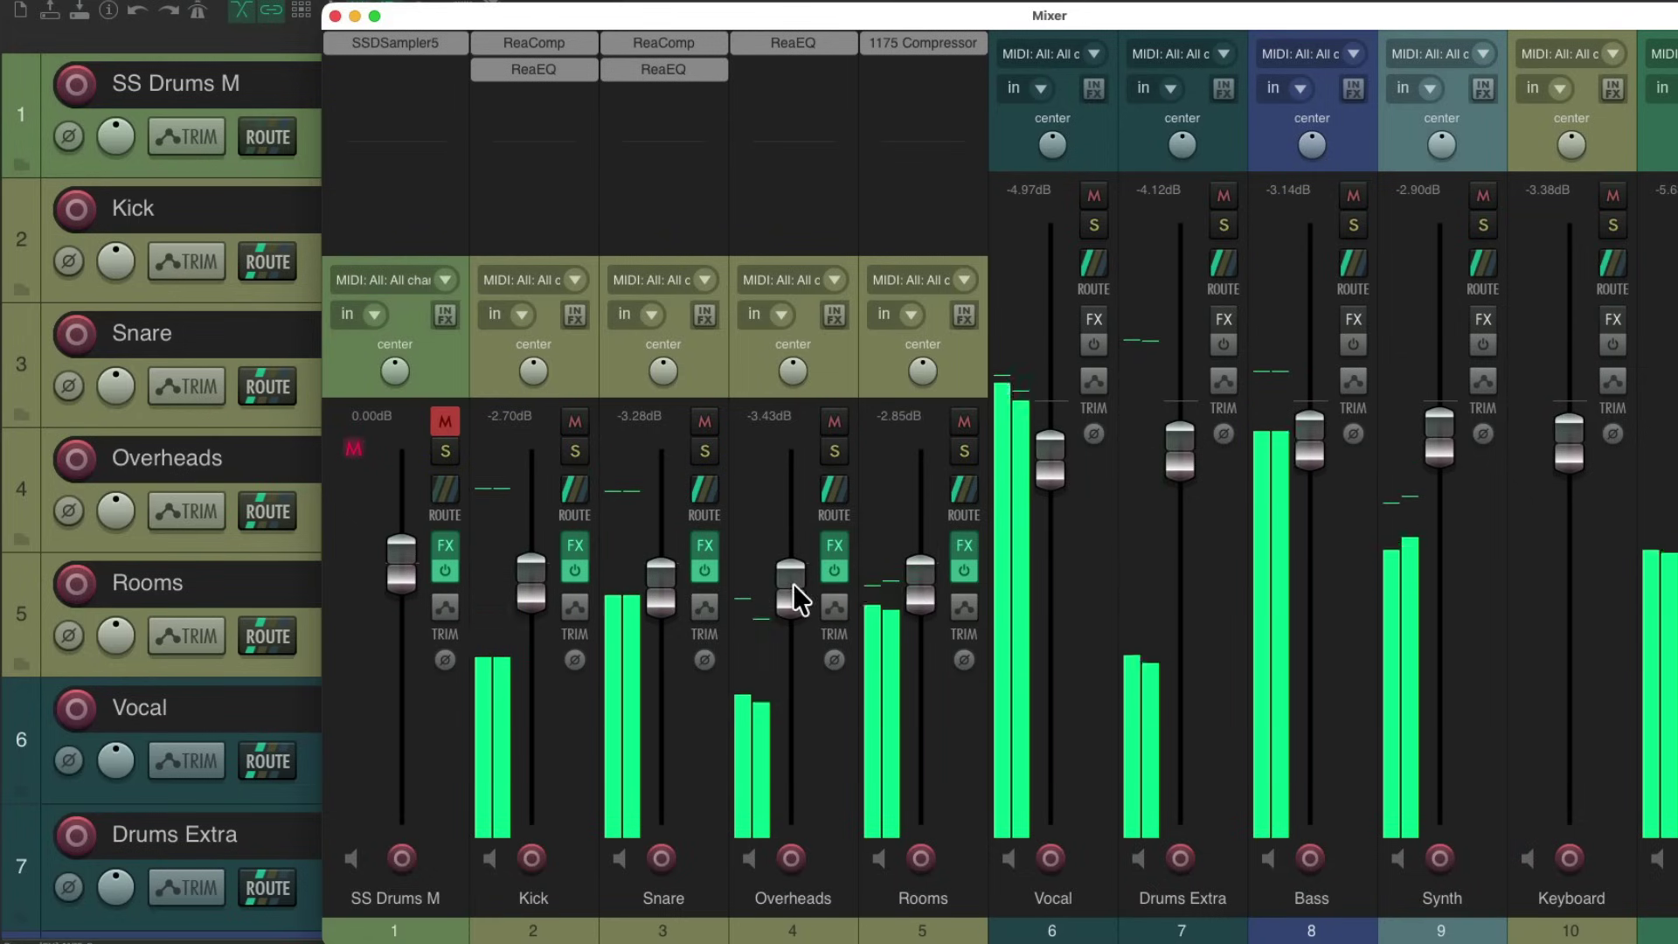
{"action": "mouse_move", "coordinate": [793, 584]}
{"action": "left_mouse_down"}
{"action": "mouse_move", "coordinate": [796, 704]}
{"action": "mouse_move", "coordinate": [801, 533]}
{"action": "mouse_move", "coordinate": [797, 590]}
{"action": "left_mouse_up"}
{"action": "mouse_move", "coordinate": [677, 581]}
{"action": "left_mouse_down"}
{"action": "mouse_move", "coordinate": [664, 568]}
{"action": "mouse_move", "coordinate": [673, 594]}
{"action": "left_mouse_up"}
{"action": "left_click_drag", "start_coordinate": [520, 582], "coordinate": [527, 699]}
{"action": "left_click_drag", "start_coordinate": [527, 589], "coordinate": [529, 577]}
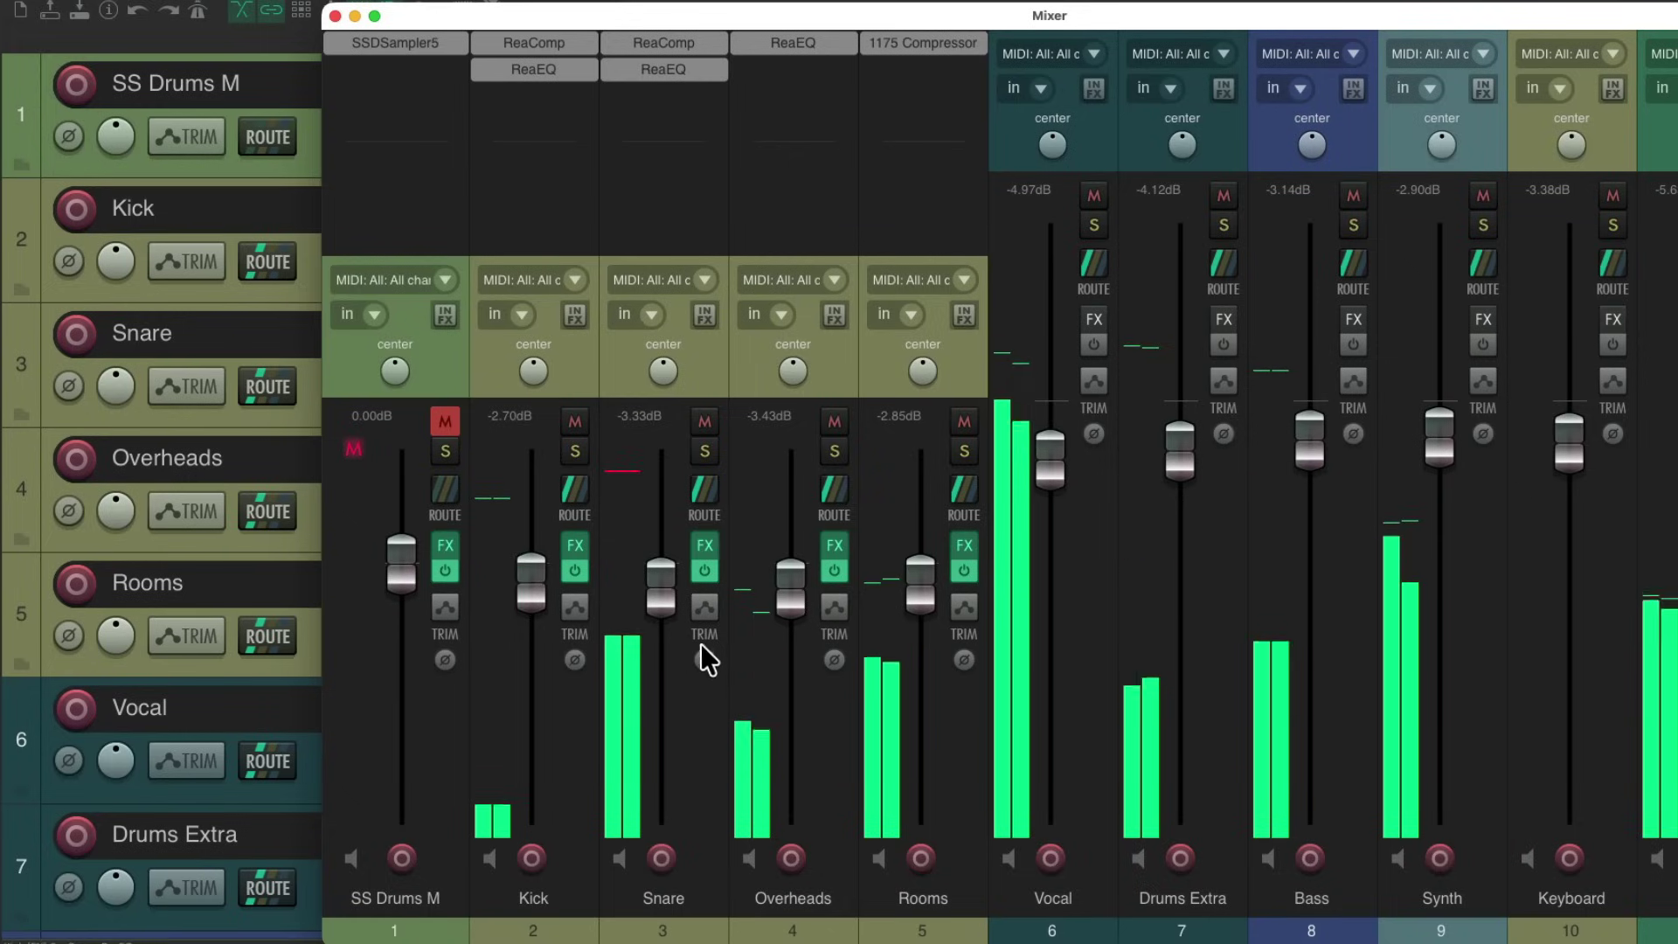